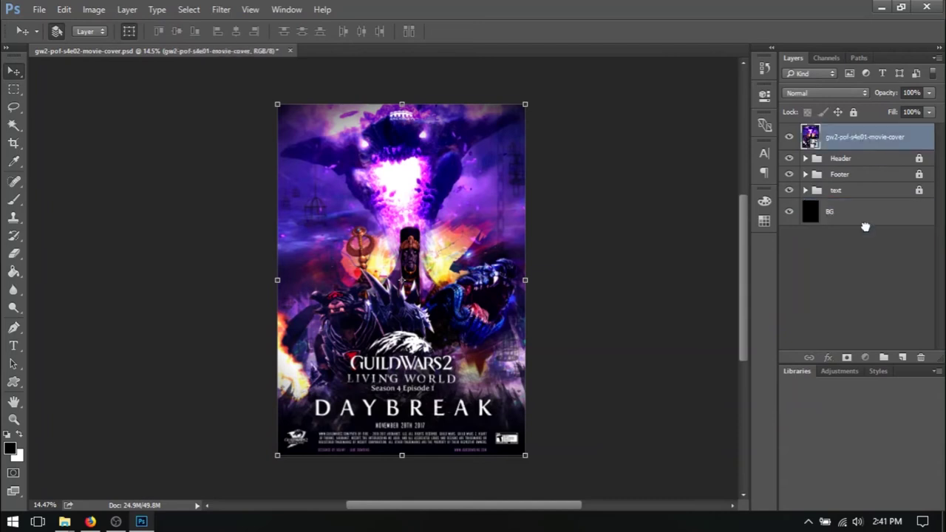
Browse the S4 E2 screenshots from braham.png onward, then search images for 'guild wars 2 portal'.
left_click(835, 163)
left_click(43, 462)
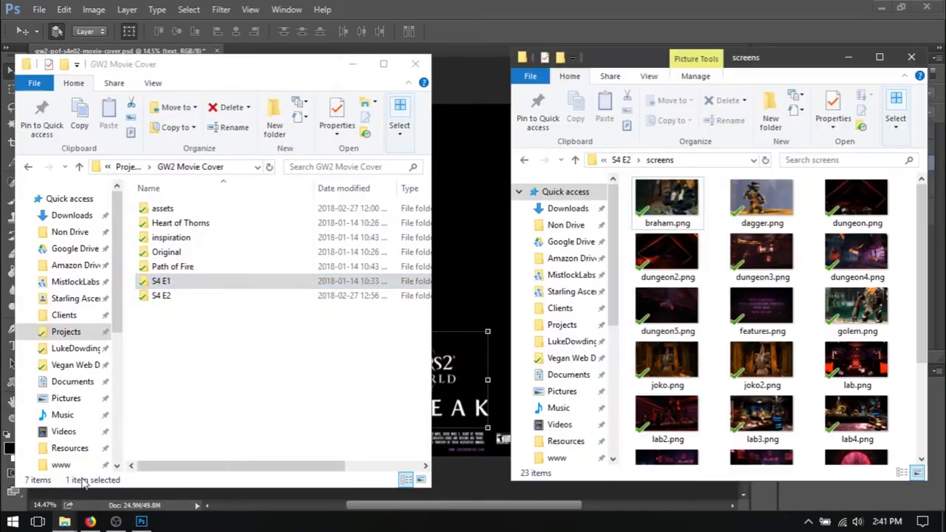
double_click(666, 199)
key("Right")
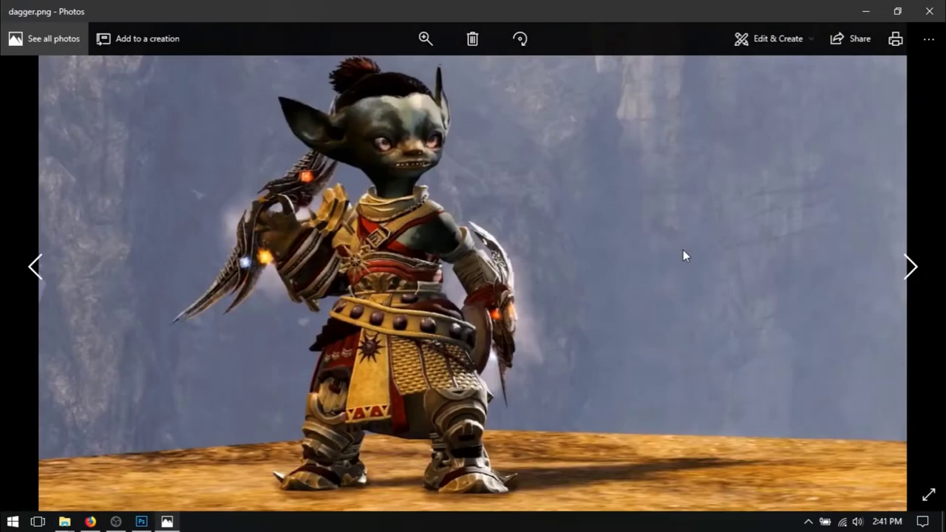
key("Right")
key("Right")
key("Right")
key("Right")
key("Right")
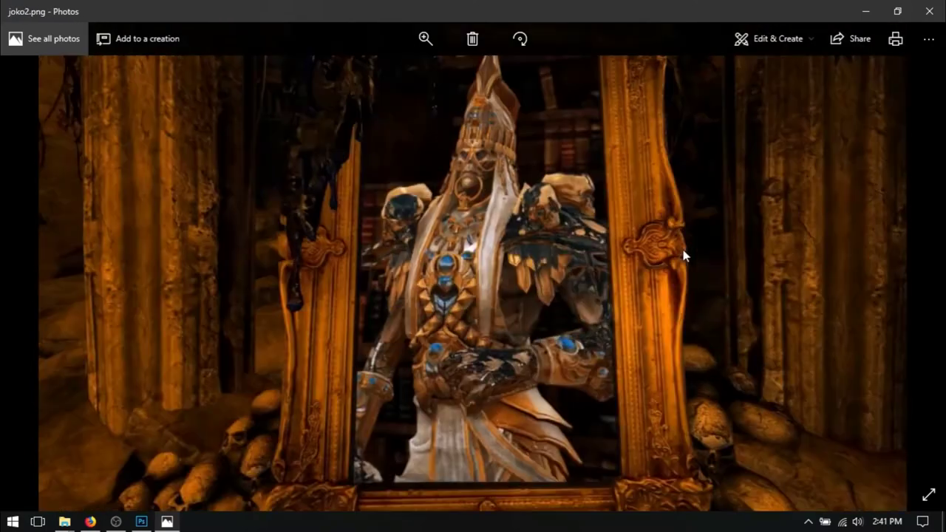
key("Right")
key("Right")
key("Right")
key("Right")
key("Right")
key("Right")
key("Right")
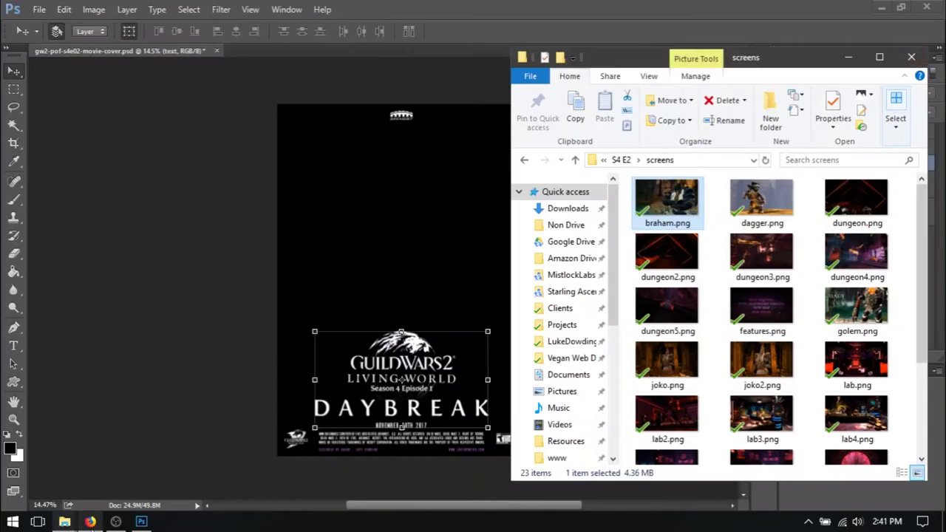
type("al")
key("Return")
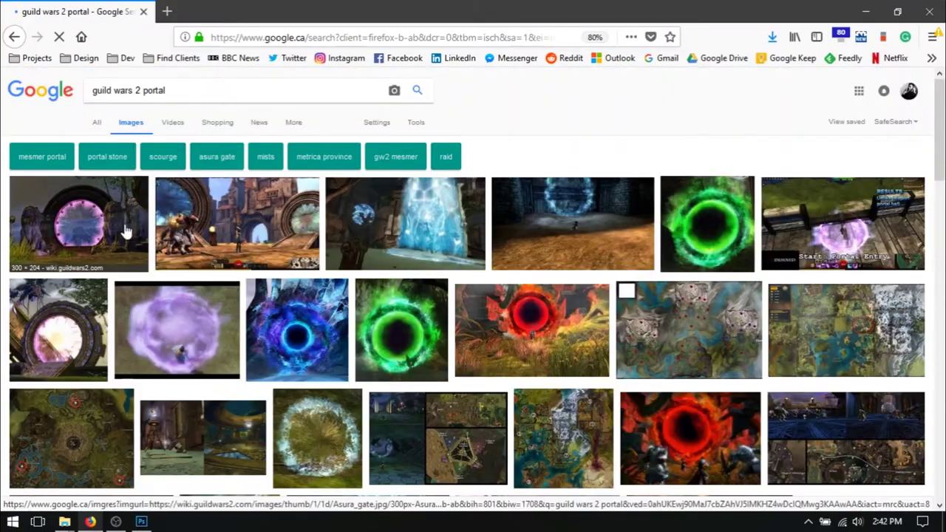
Preview and scroll through the Google Images results for 'guild wars 2 portal'.
left_click(111, 222)
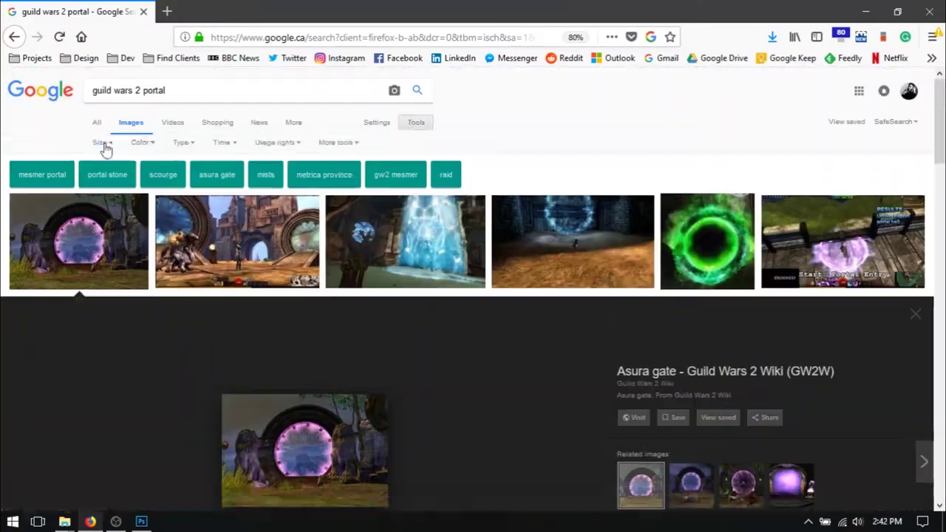
scroll(490, 264, "down", 5)
scroll(443, 273, "down", 5)
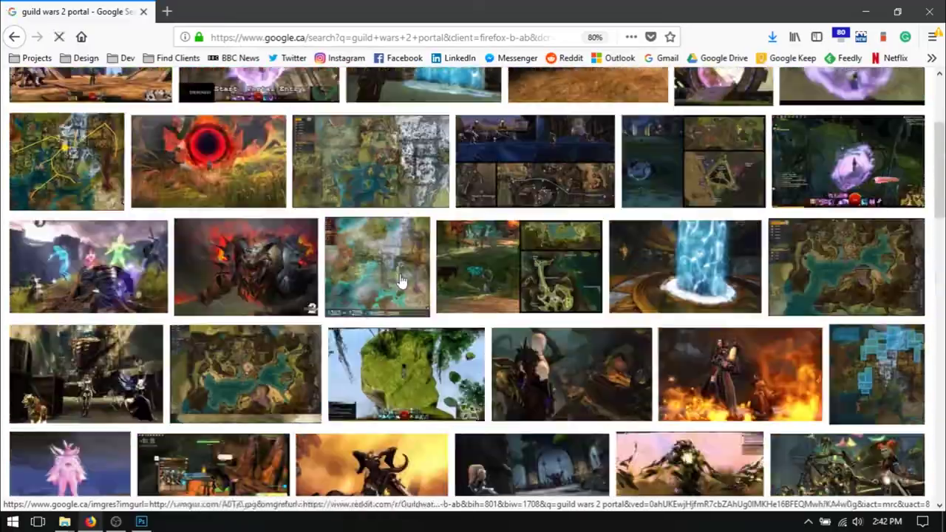
scroll(403, 277, "down", 5)
scroll(403, 277, "down", 5)
scroll(414, 296, "down", 5)
scroll(422, 306, "down", 5)
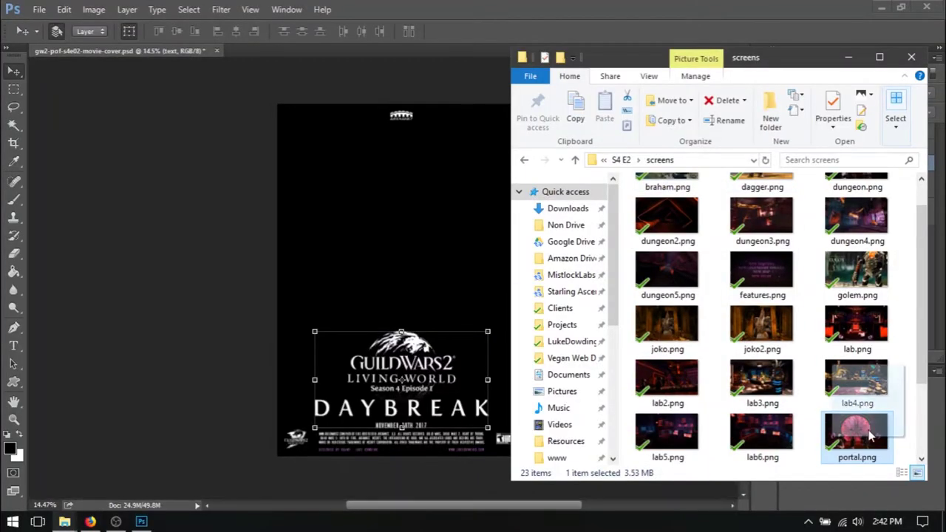
Show the S4 E2 screens folder as Large icons.
left_click(753, 306)
scroll(768, 323, "up", 2, "ctrl")
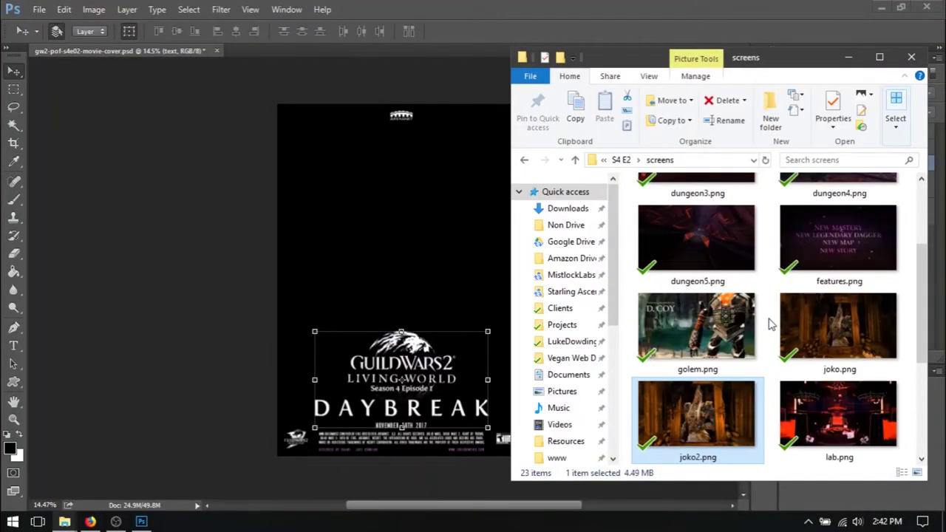
scroll(846, 323, "up", 2, "ctrl")
Place dungeon2.png on the cover, positioned toward the top.
left_click_drag(846, 323, 413, 285)
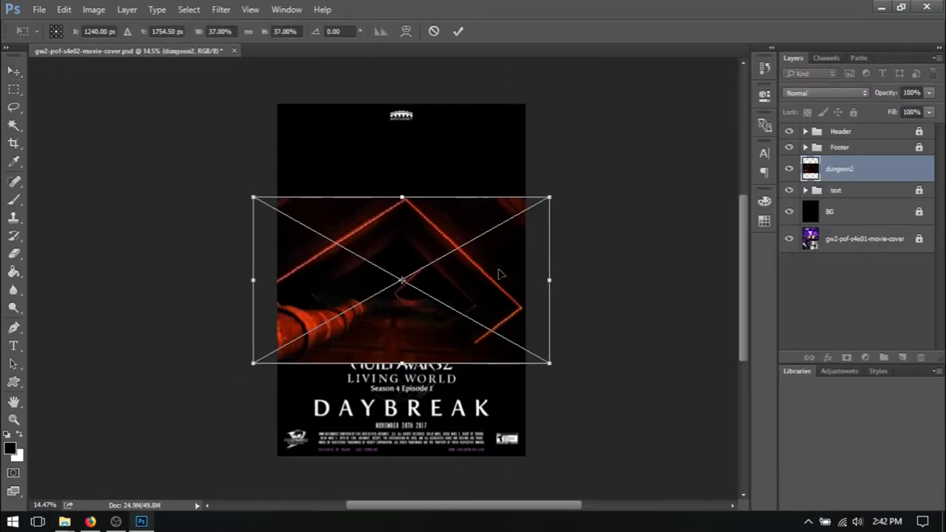
left_click_drag(490, 288, 500, 184)
scroll(500, 184, "up", 3, "alt")
key("Return")
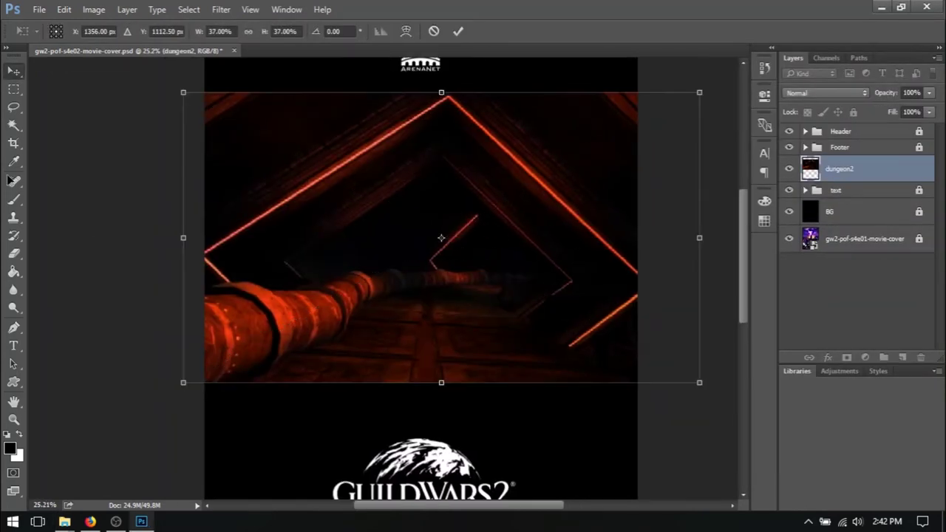
Draw a tall thin rectangle filled with orange-red sampled from the neon light.
right_click(14, 382)
left_click(60, 381)
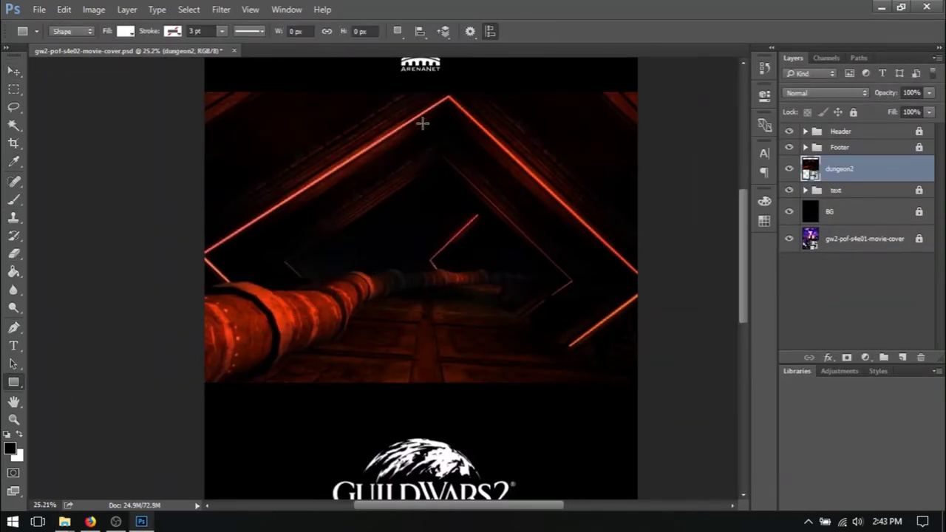
left_click_drag(494, 470, 494, 469)
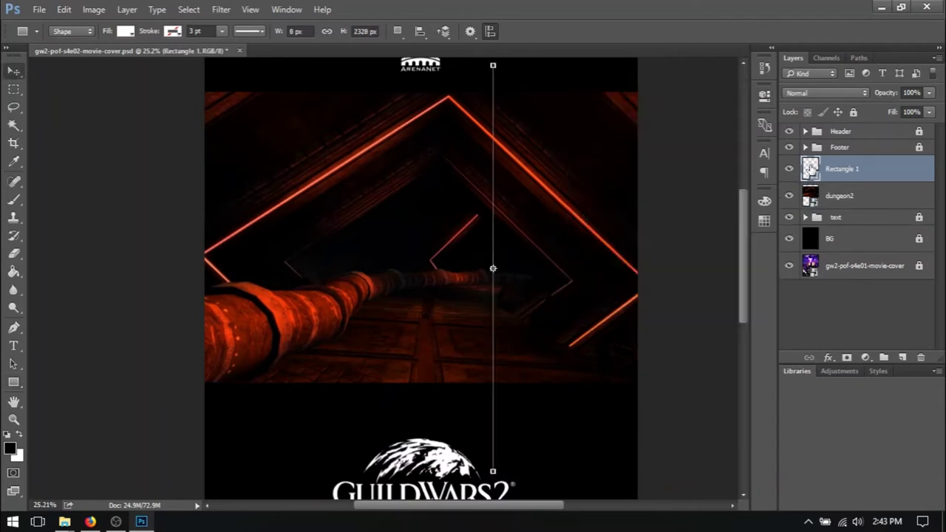
double_click(811, 169)
left_click(466, 101)
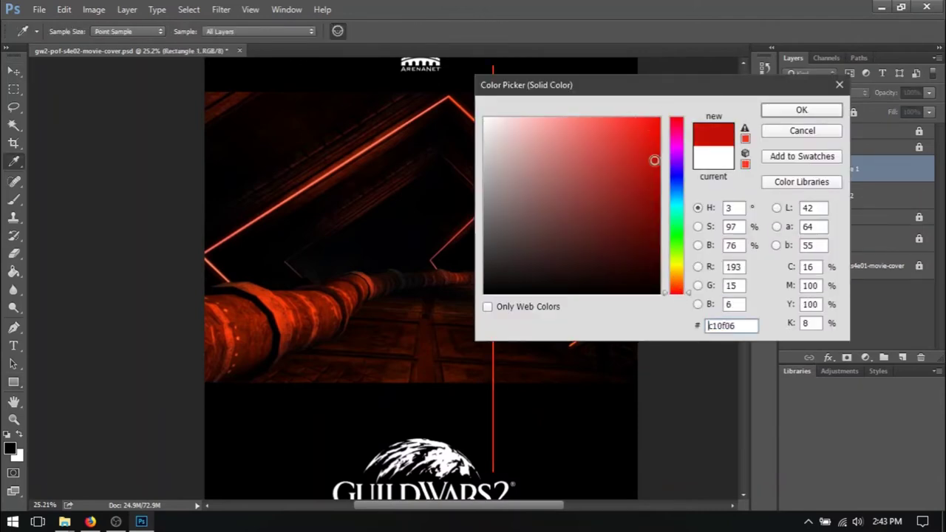
key("Return")
Give Rectangle 1 a red Outer Glow layer style.
double_click(887, 169)
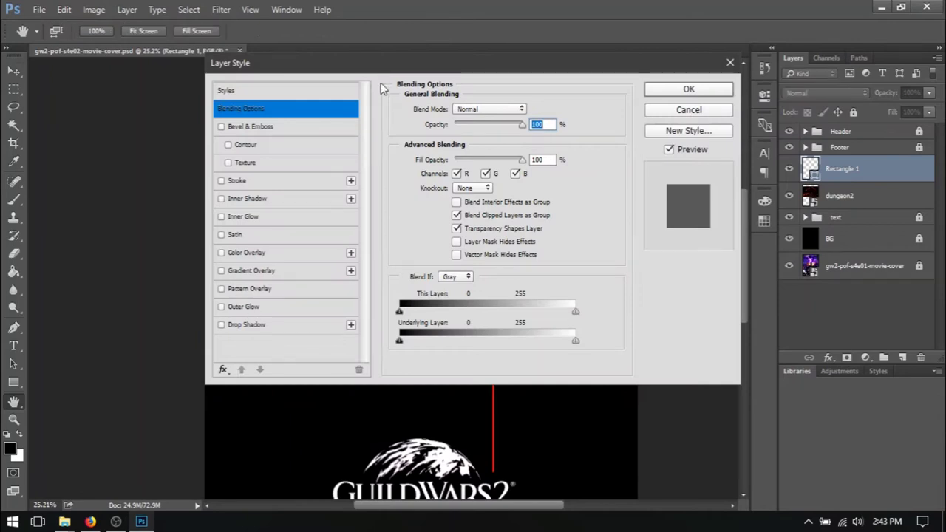
left_click_drag(244, 67, 584, 70)
left_click(628, 390)
left_click(812, 118)
left_click(826, 164)
key("Return")
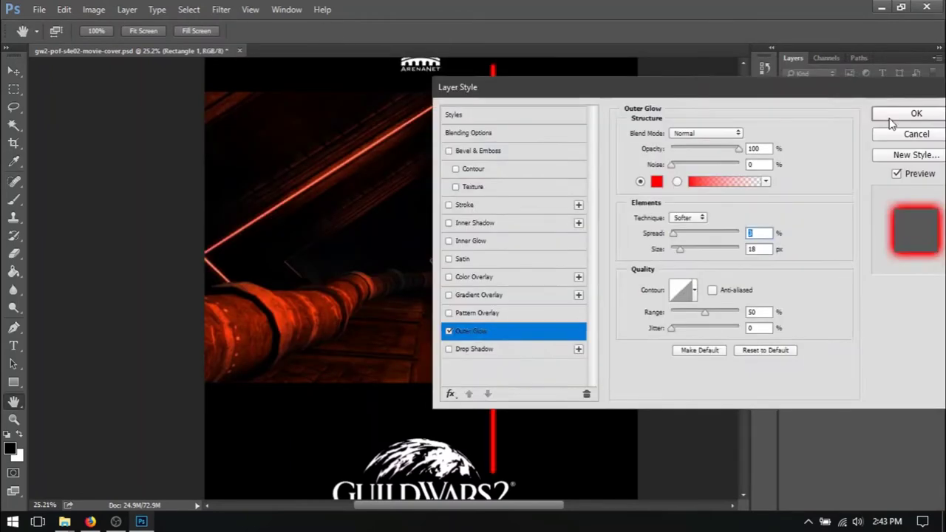
key("Return")
scroll(486, 270, "up", 5)
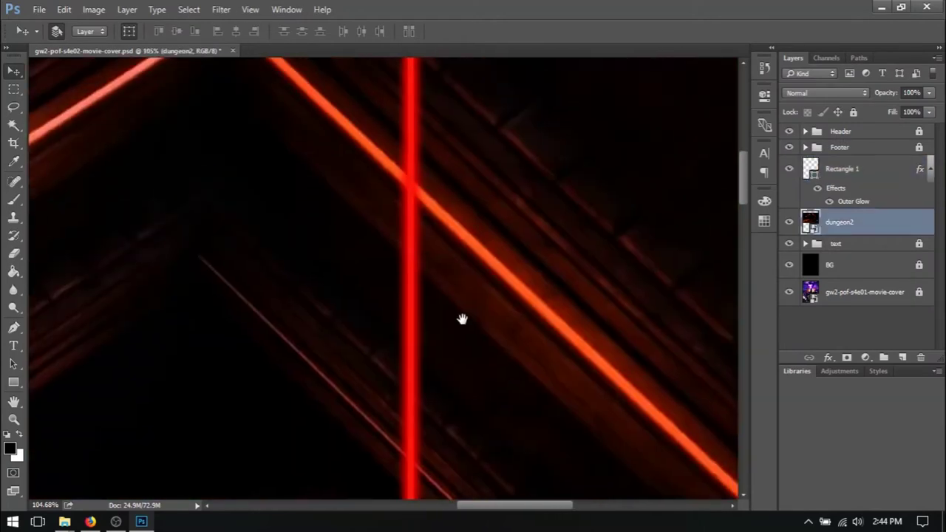
left_click(842, 169)
key("ctrl+t")
Rotate the red line diagonally and add a copy rotated 90° forming an inverted V.
scroll(389, 416, "down", 5)
mouse_move(454, 375)
left_mouse_down()
mouse_move(431, 279)
mouse_move(493, 344)
mouse_move(558, 310)
mouse_move(473, 332)
left_mouse_up()
key("Return")
left_click(473, 333)
left_click(842, 169)
key("ctrl+j")
key("ctrl+t")
left_click_drag(690, 247, 617, 411)
left_click_drag(577, 306, 306, 306)
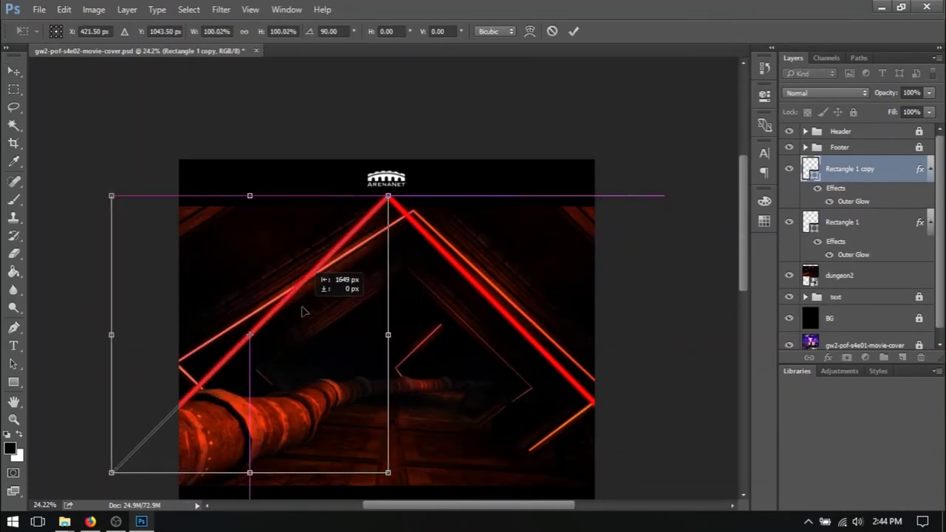
key("Return")
Tilt and narrow the dungeon2 image to match the red neon lines.
left_click(842, 275)
key("ctrl+t")
mouse_move(710, 302)
left_mouse_down()
mouse_move(639, 175)
mouse_move(648, 187)
left_mouse_up()
left_click_drag(651, 316, 608, 320)
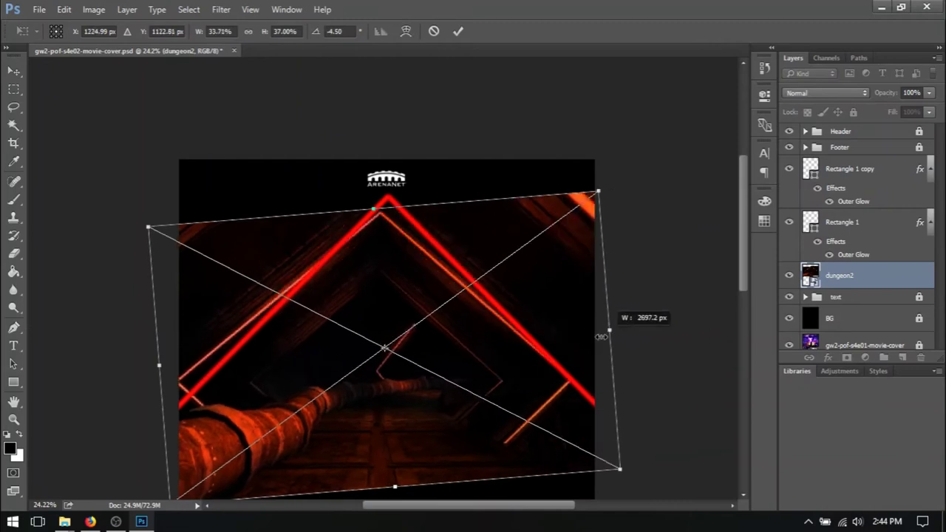
left_click_drag(456, 327, 481, 316)
left_click_drag(601, 317, 584, 319)
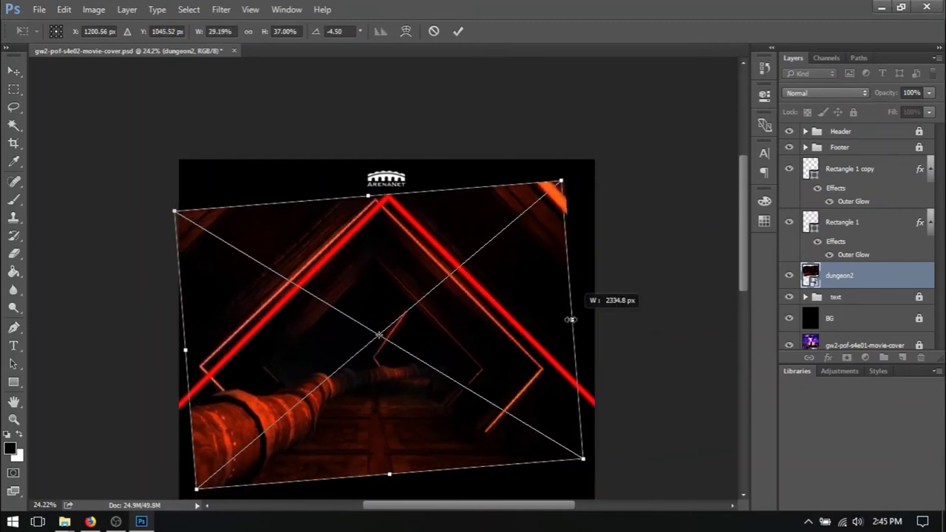
key("Return")
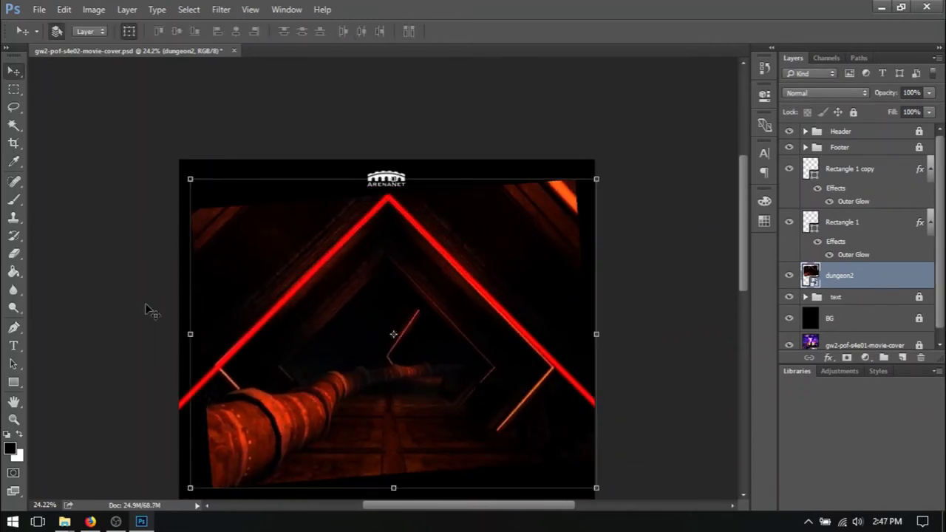
scroll(507, 384, "down", 2)
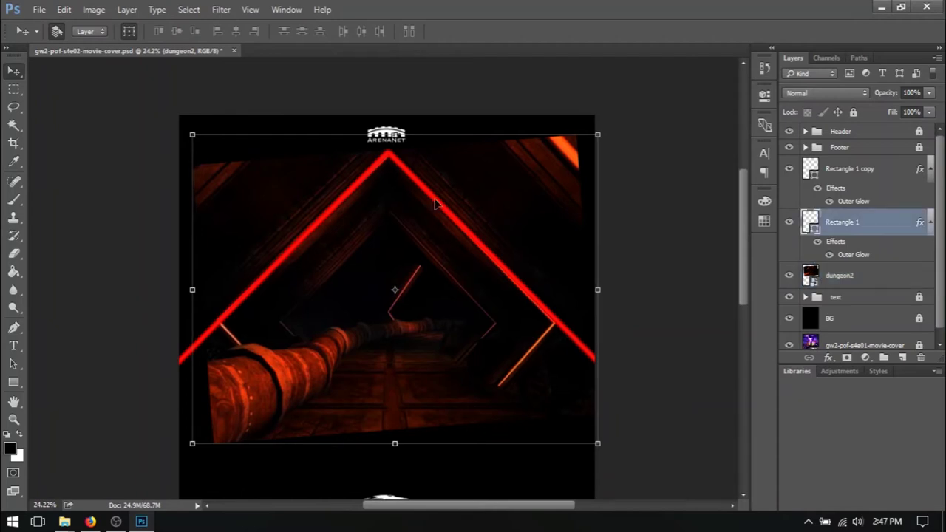
Duplicate both glowing red lines and move the copies above the Footer group.
left_click(842, 221)
left_click(848, 159, "shift")
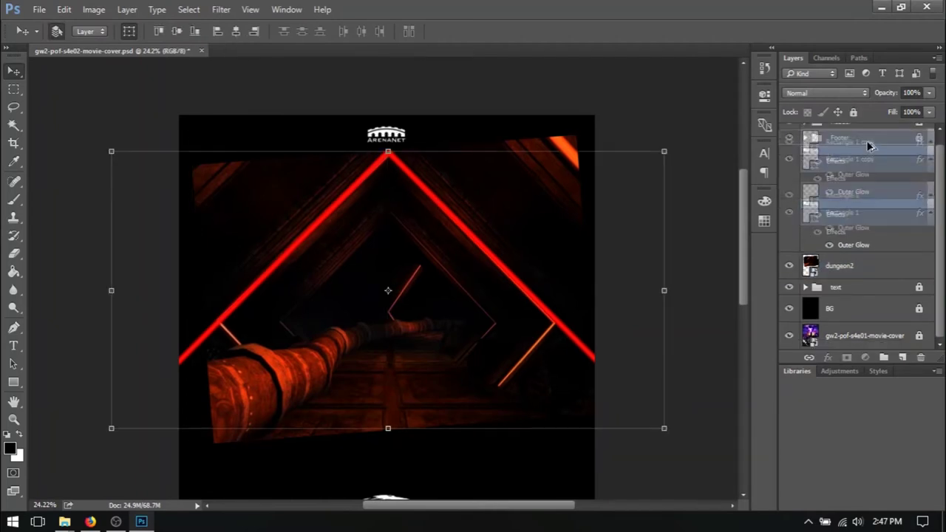
left_click_drag(858, 160, 843, 141)
left_click(854, 215)
left_click(855, 169, "shift")
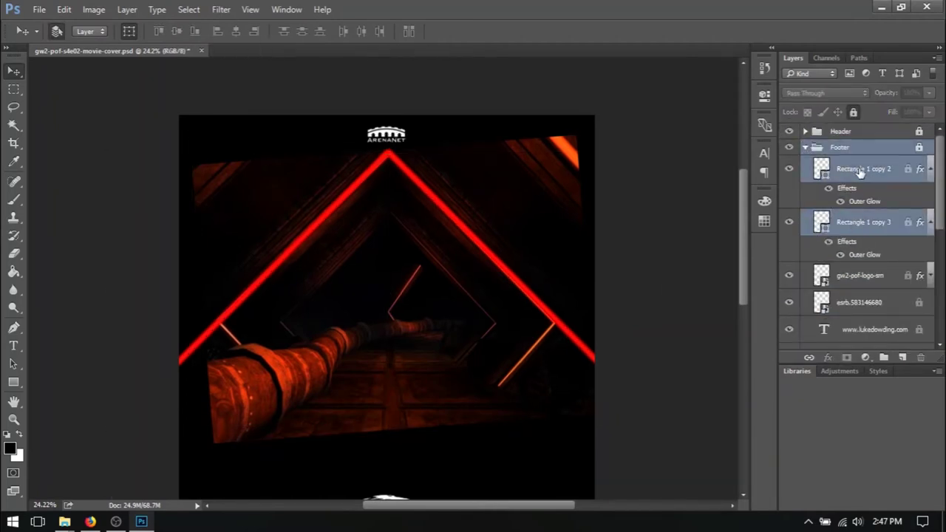
left_click_drag(855, 168, 846, 157)
Move the copied lines lower and scale them down into a smaller chevron.
right_click(846, 157)
left_click(696, 257)
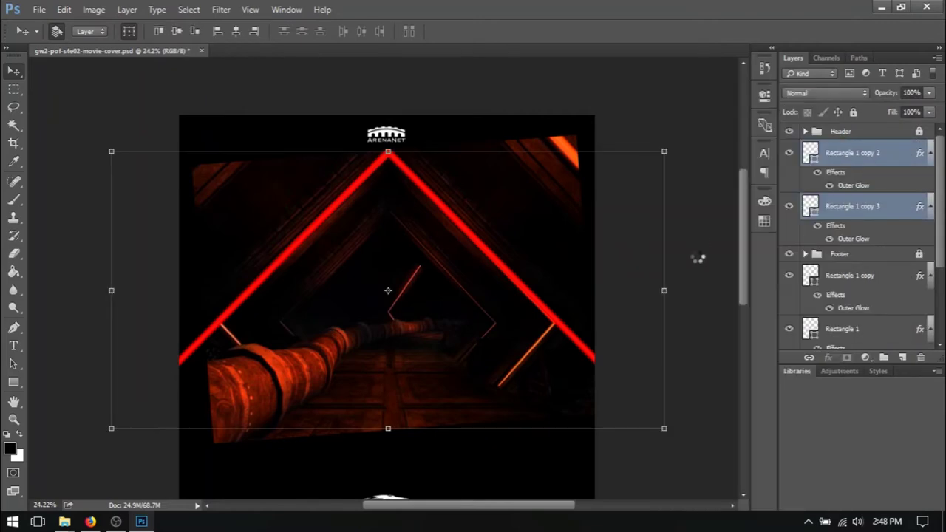
left_click_drag(433, 188, 433, 239)
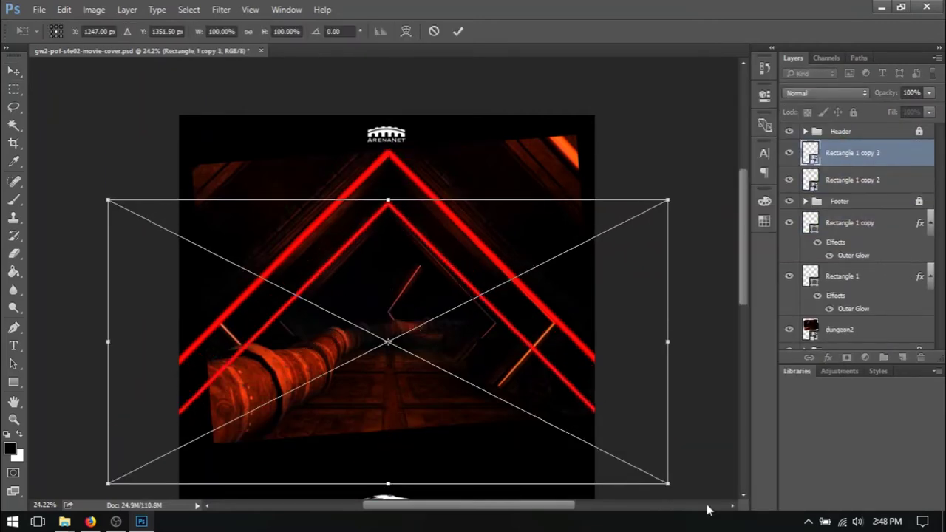
left_click_drag(666, 483, 640, 466)
left_click_drag(379, 295, 380, 341, "alt")
scroll(399, 310, "down", 2)
left_click_drag(654, 436, 619, 400)
left_click_drag(405, 234, 405, 178)
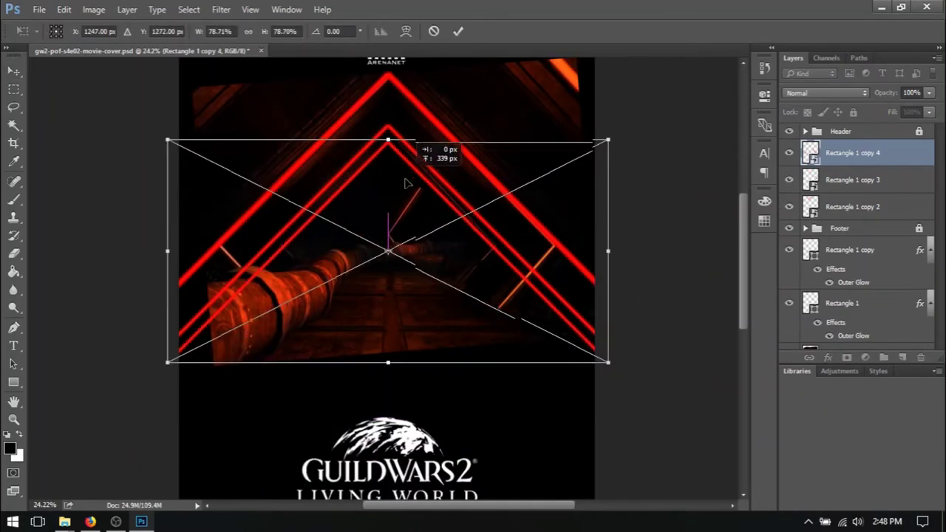
key("Return")
Group the original Rectangle 1 lines as 'red lines - shapes' and hide them.
scroll(436, 185, "up", 2)
left_click(426, 236)
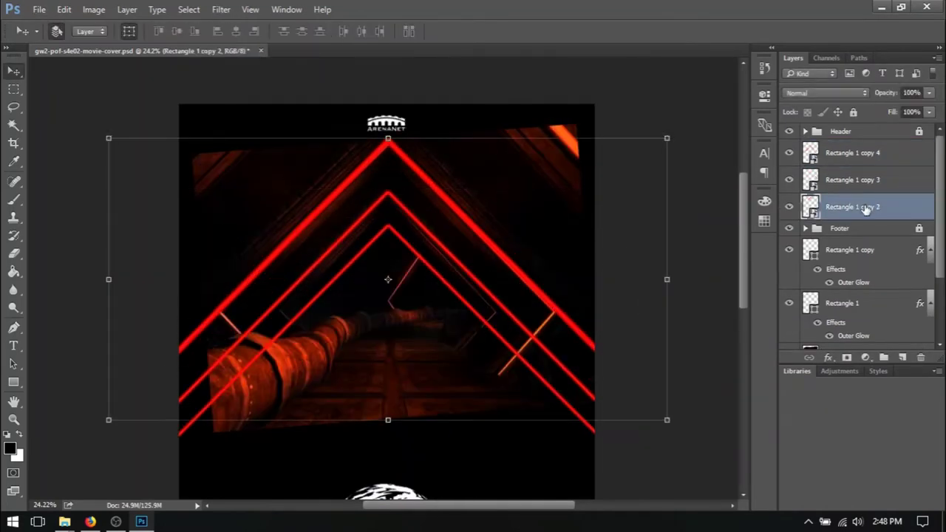
left_click(931, 251)
left_click(788, 276)
left_click(849, 276)
left_click(849, 249, "shift")
key("ctrl+g")
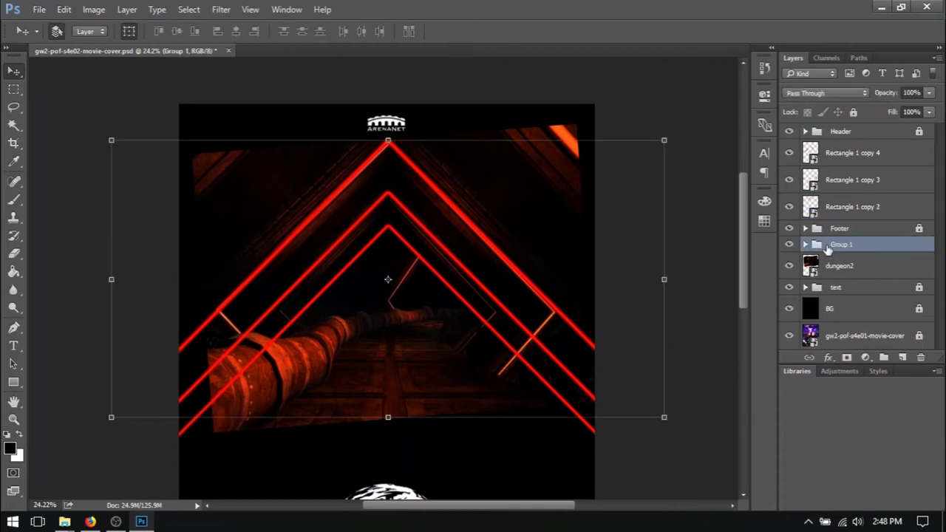
left_click(804, 244)
type("hapes")
key("Return")
left_click(805, 243)
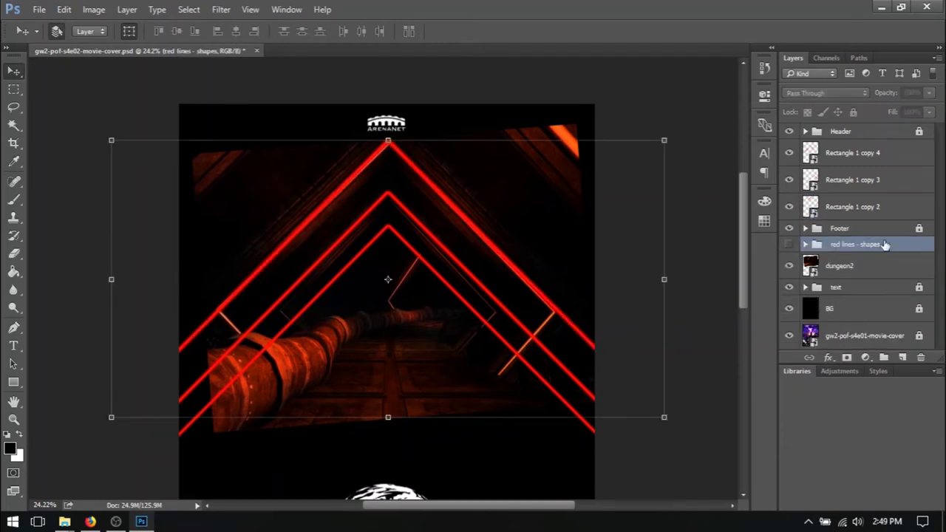
Duplicate Rectangle 1 copy 2 and enlarge it into a fourth, larger chevron.
left_click(850, 207)
left_click_drag(490, 244, 484, 196)
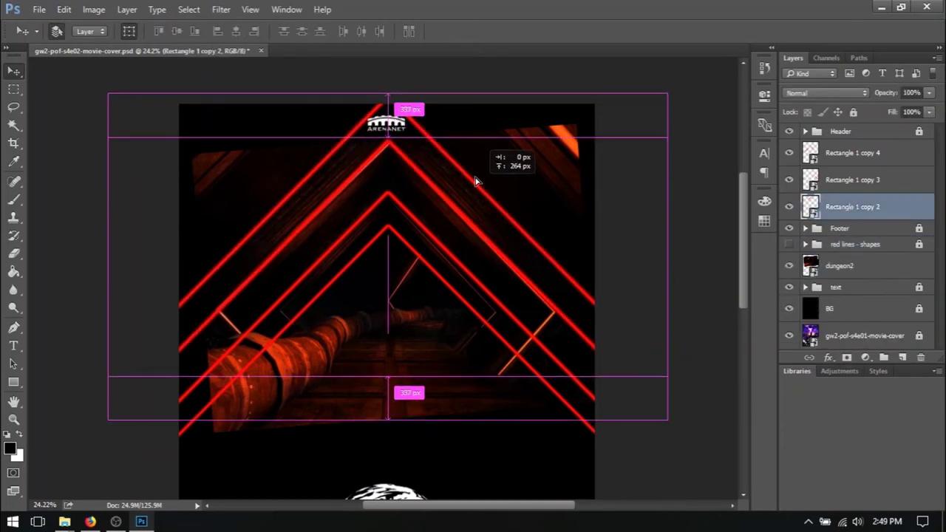
scroll(484, 196, "down", 2)
left_click_drag(667, 116, 703, 74)
key("Return")
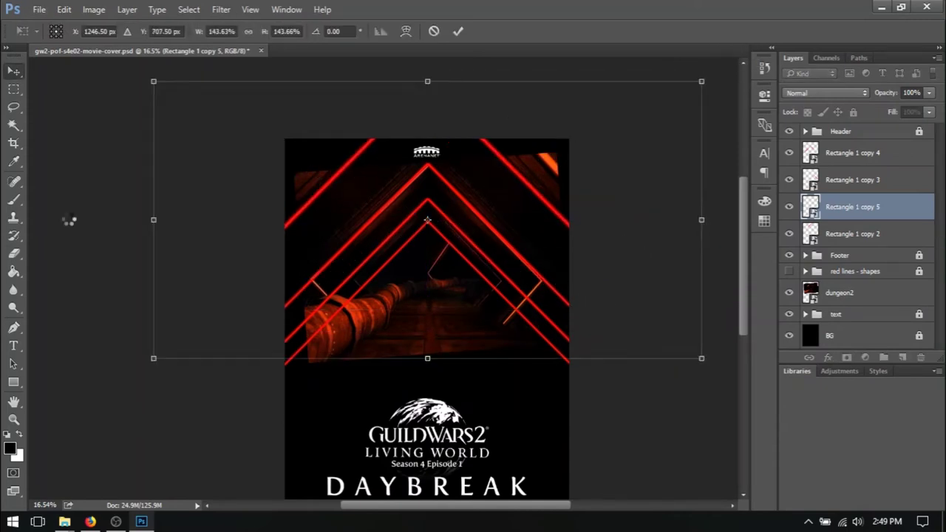
scroll(529, 161, "up", 1)
left_click(529, 161)
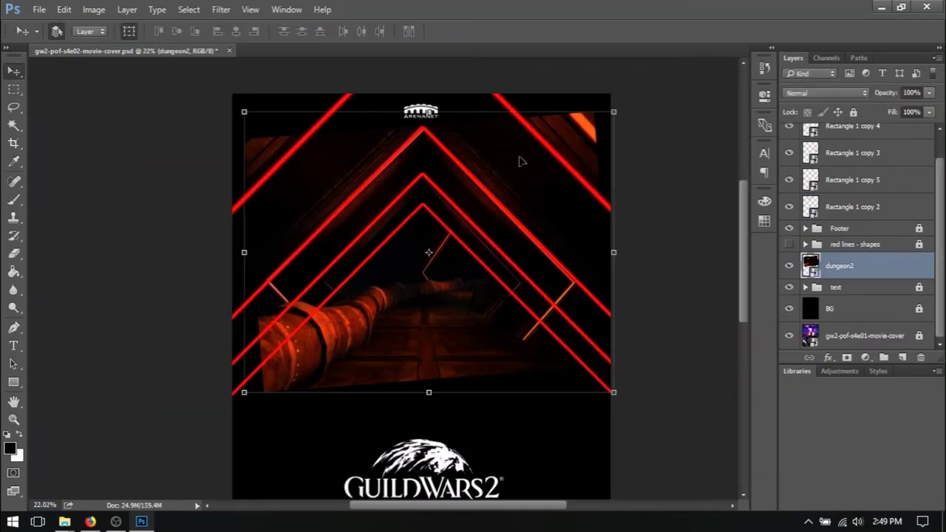
left_click(423, 177)
left_click(507, 264)
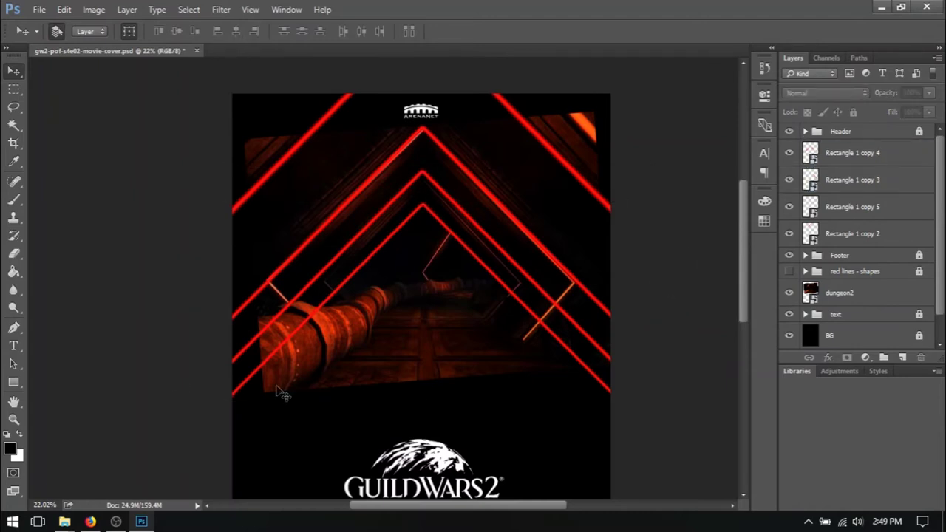
Duplicate the dungeon2 layer and convert the copy into a smart object.
left_click(14, 199)
left_click(843, 292)
right_click(855, 291)
left_click(694, 214)
right_click(890, 284)
left_click(706, 202)
Clone corridor texture into the copy's dark upper-left with a 221 px brush, hiding original dungeon2.
left_click(14, 216)
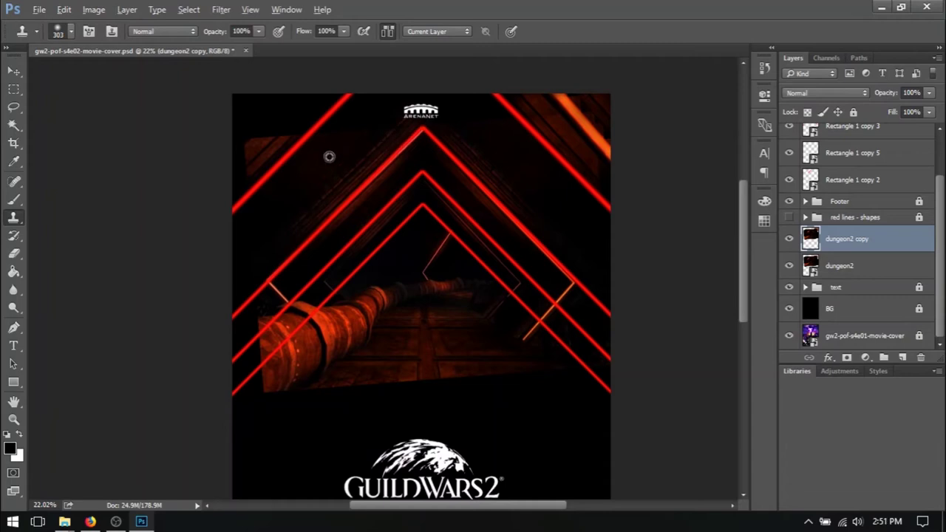
left_click_drag(329, 292, 274, 204)
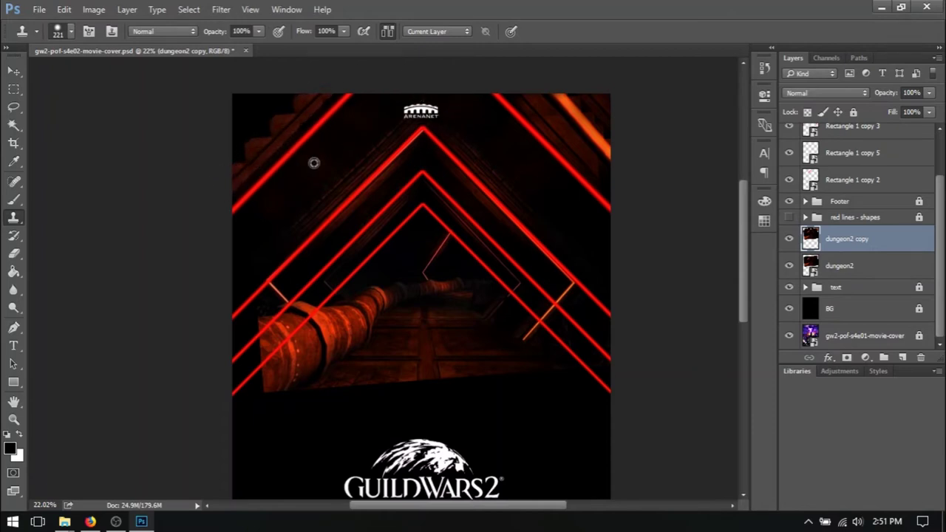
scroll(421, 304, "down", 3)
scroll(480, 338, "up", 3)
mouse_move(850, 239)
left_mouse_down()
mouse_move(842, 272)
mouse_move(880, 235)
left_mouse_up()
left_click(874, 265)
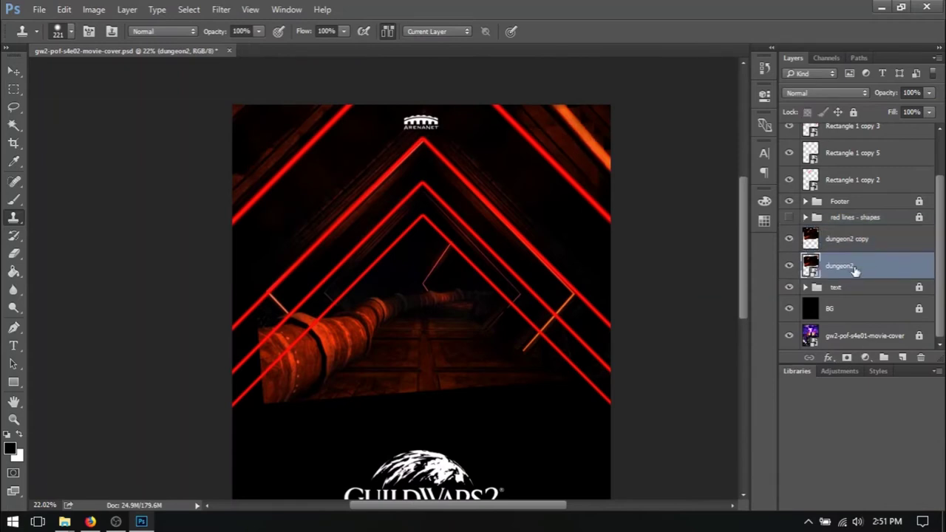
left_click(789, 265)
key("alt+bracketright")
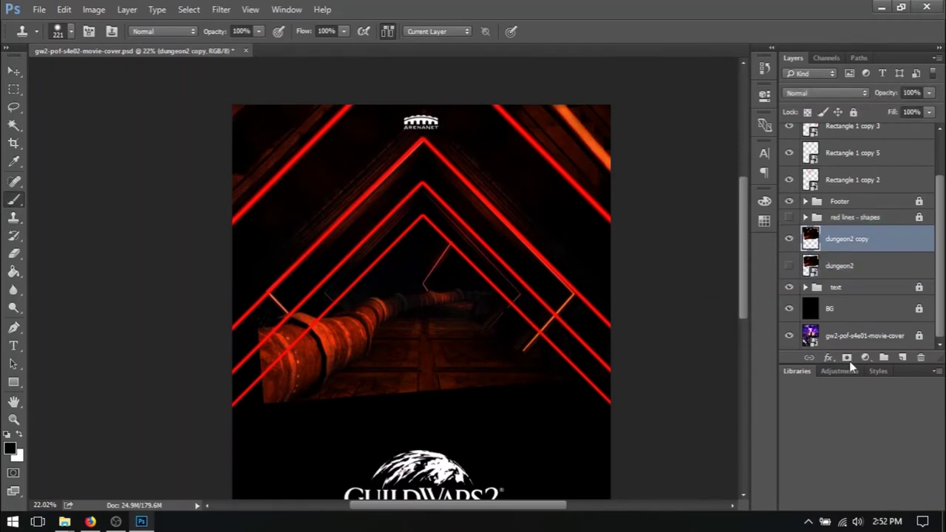
Add a layer mask to dungeon2 copy and brush black over the lower pipe and floor.
left_click(847, 358)
key("b")
left_click_drag(281, 382, 282, 359)
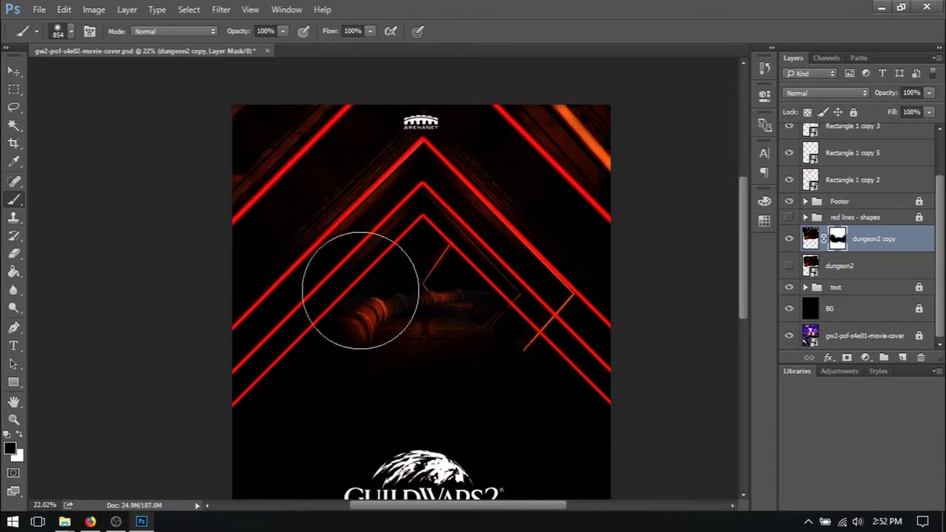
left_click_drag(404, 388, 497, 357)
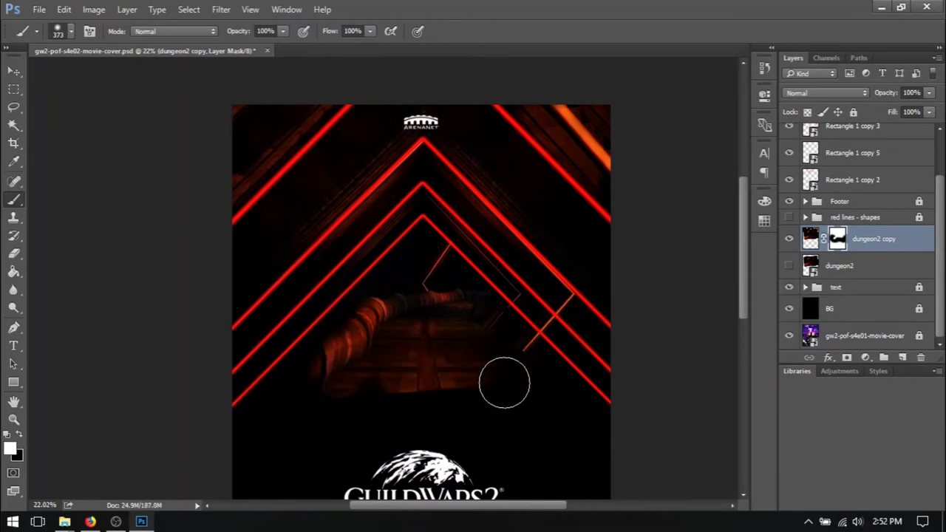
left_click_drag(538, 143, 633, 84)
scroll(401, 288, "down", 2)
scroll(236, 207, "up", 1)
key("v")
left_click(65, 521)
Place the portal image and mask it around the title and figures with a 687 px brush.
scroll(822, 355, "down", 3)
left_click_drag(839, 414, 445, 295)
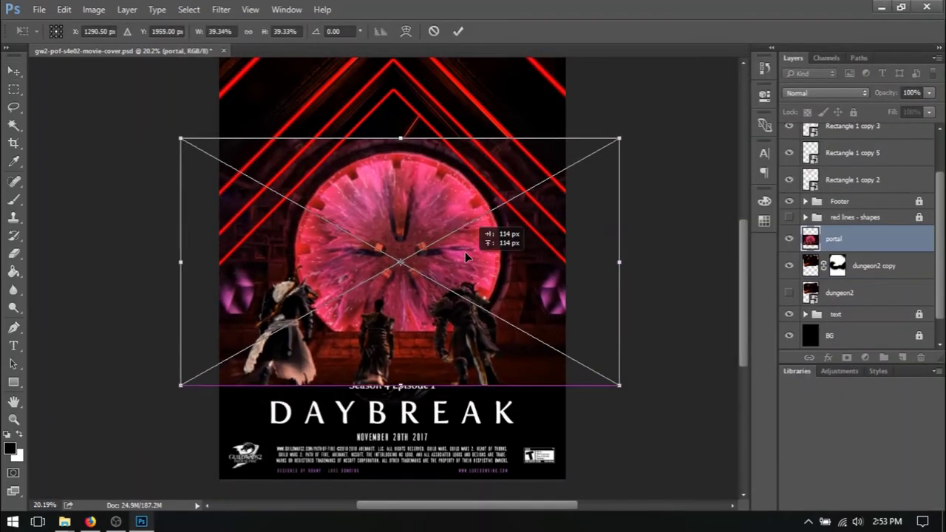
key("Return")
left_click(842, 358)
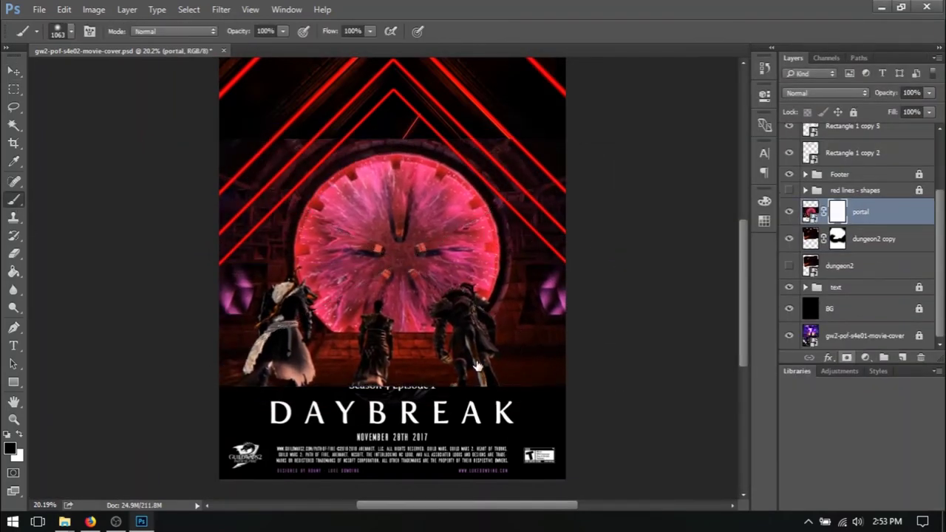
scroll(480, 91, "up", 1)
left_click_drag(317, 384, 409, 427)
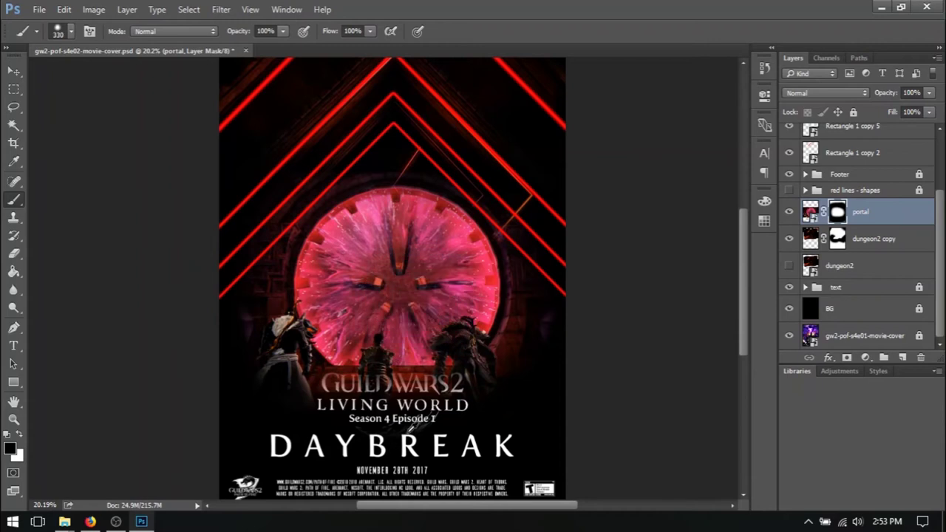
left_click_drag(458, 392, 299, 209)
left_click_drag(444, 391, 485, 400)
Scale the portal up to about 131% and position it behind the title.
key("ctrl+t")
left_click_drag(596, 232, 667, 196)
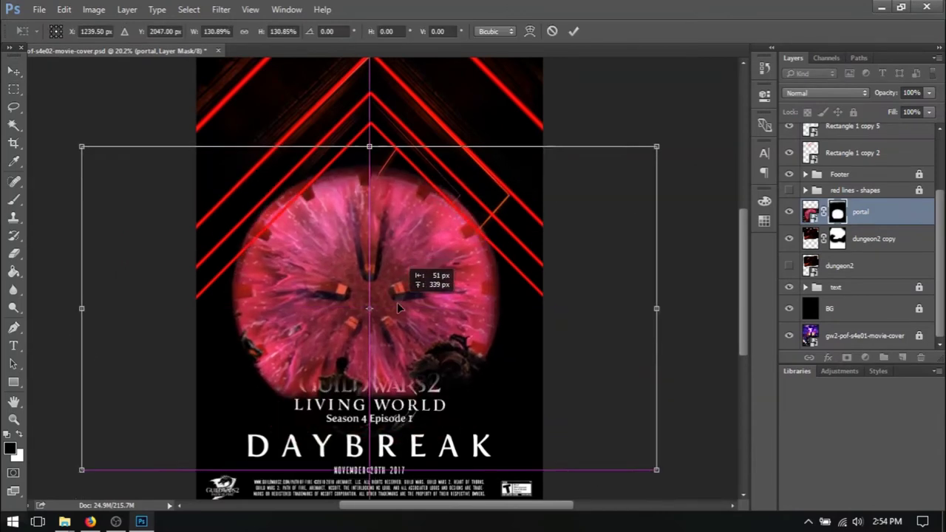
left_click_drag(412, 296, 392, 340)
key("Return")
Reorder layers: text group higher, red lines - shapes group near bottom, dungeon2 below BG.
left_click_drag(855, 287, 861, 172)
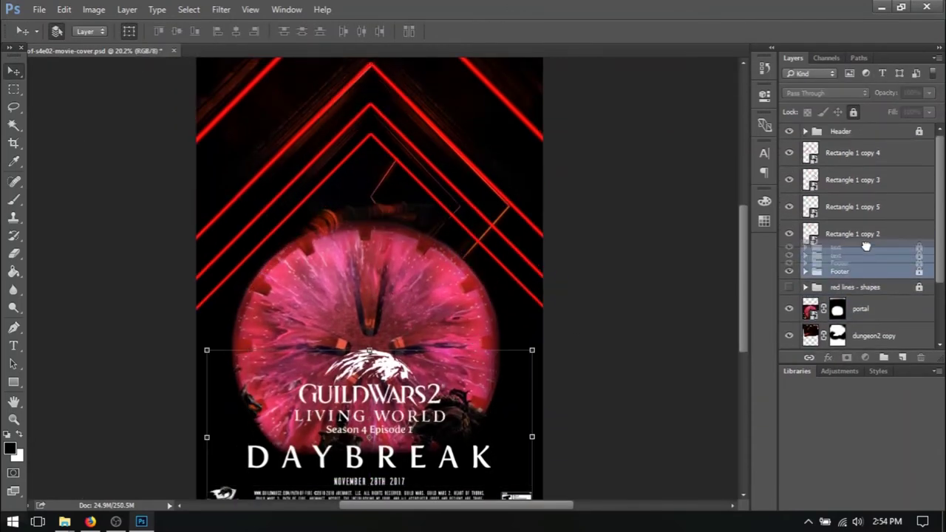
left_click_drag(863, 269, 857, 329)
left_click_drag(857, 265, 857, 304)
left_click_drag(874, 367, 873, 386)
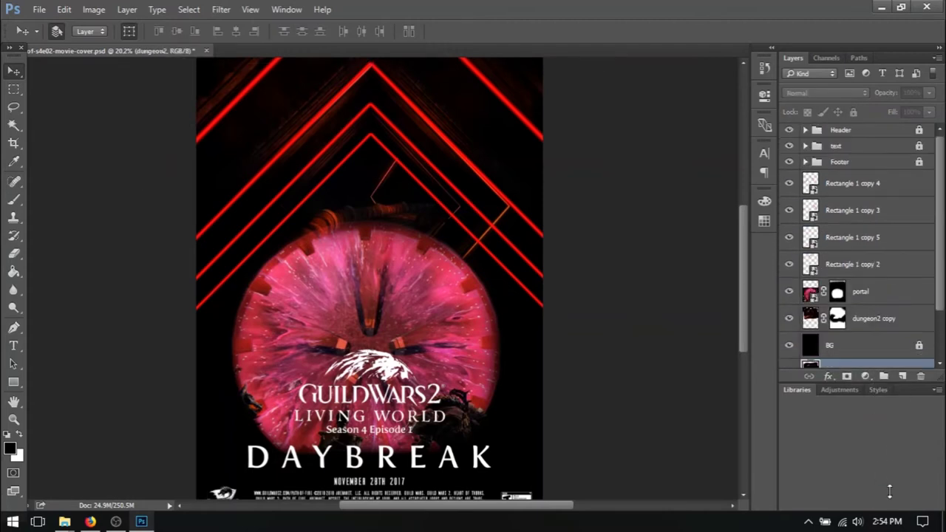
scroll(601, 344, "up", 2)
scroll(434, 234, "down", 3)
Tighten the portal mask with a Levels adjustment, setting the black point to 16.
left_click(433, 234)
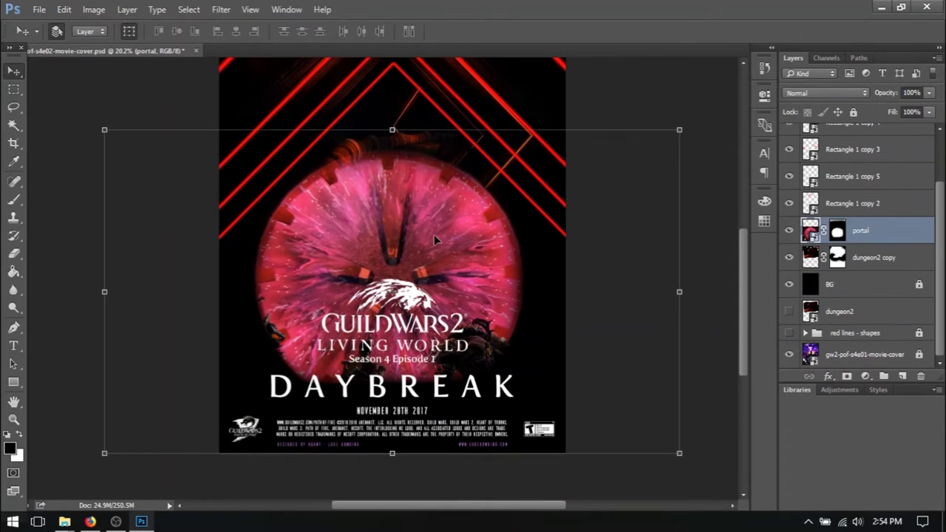
left_click(15, 201)
scroll(508, 246, "up", 3)
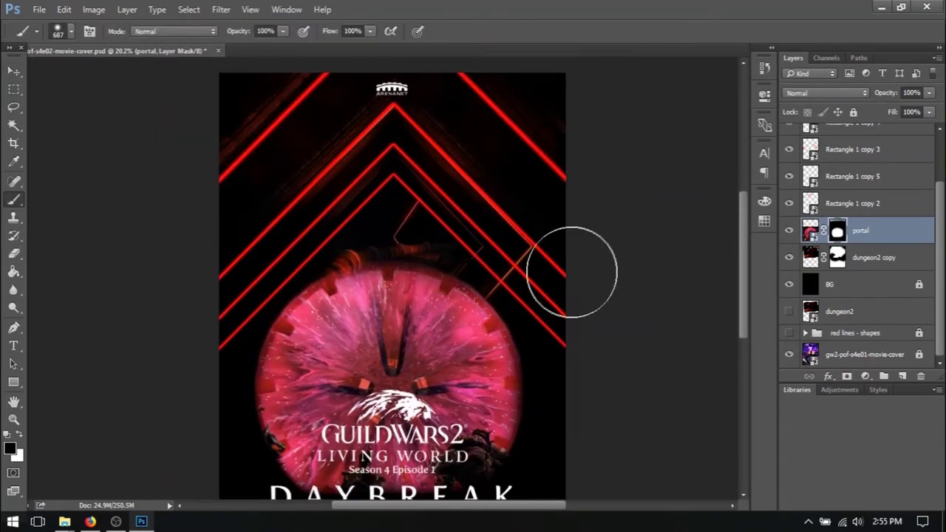
scroll(571, 271, "down", 3)
key("ctrl+a")
left_click(93, 9)
key("ctrl+l")
left_click_drag(793, 195, 699, 201)
key("Return")
key("v")
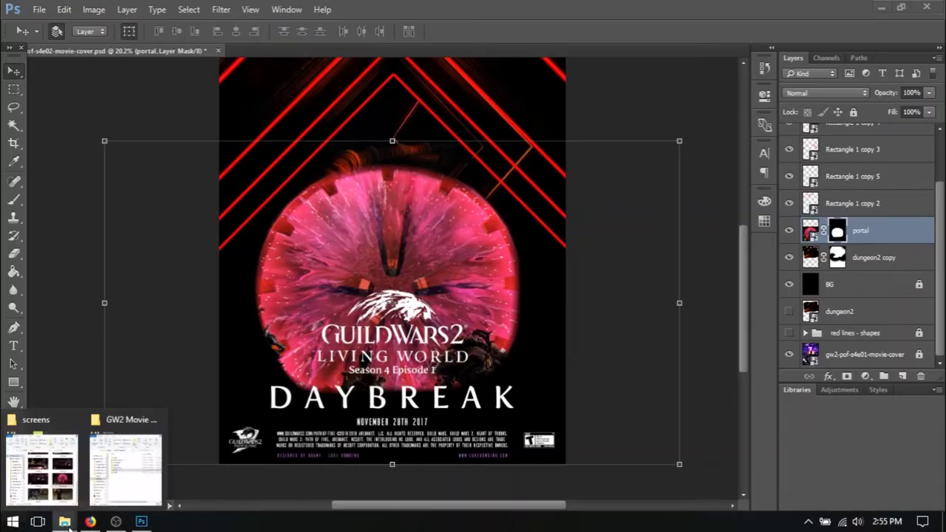
mouse_move(64, 522)
left_click(42, 471)
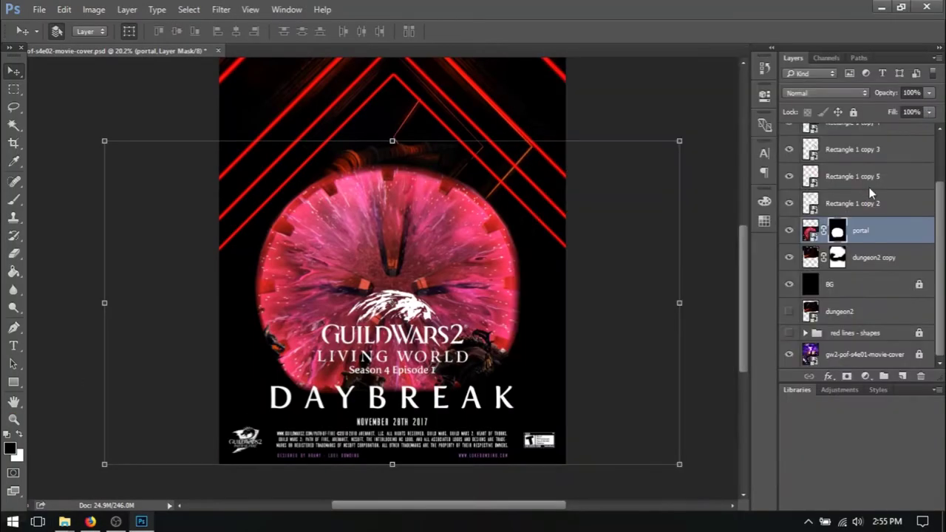
Retitle the poster 'A BUG IN THE SYSTEM' and nudge the title into place.
type("A BUG IN THE SYSTEM")
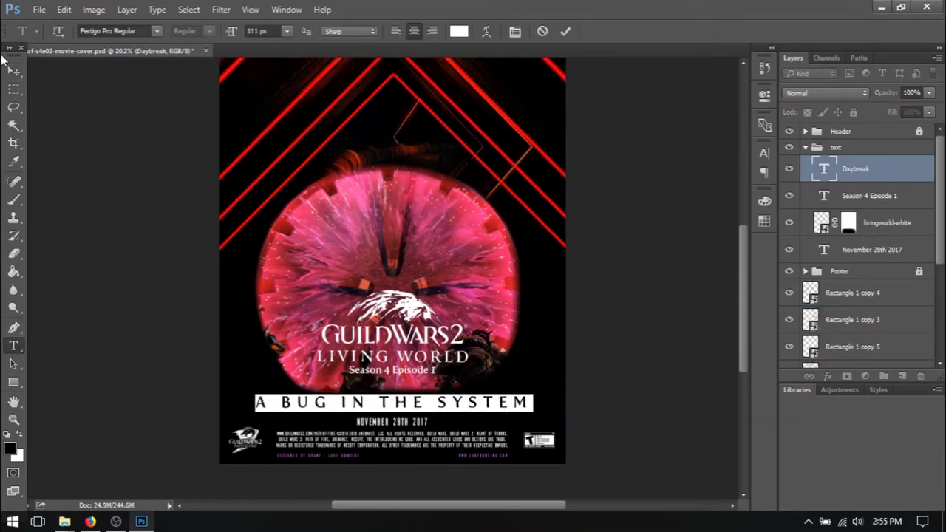
left_click(14, 70)
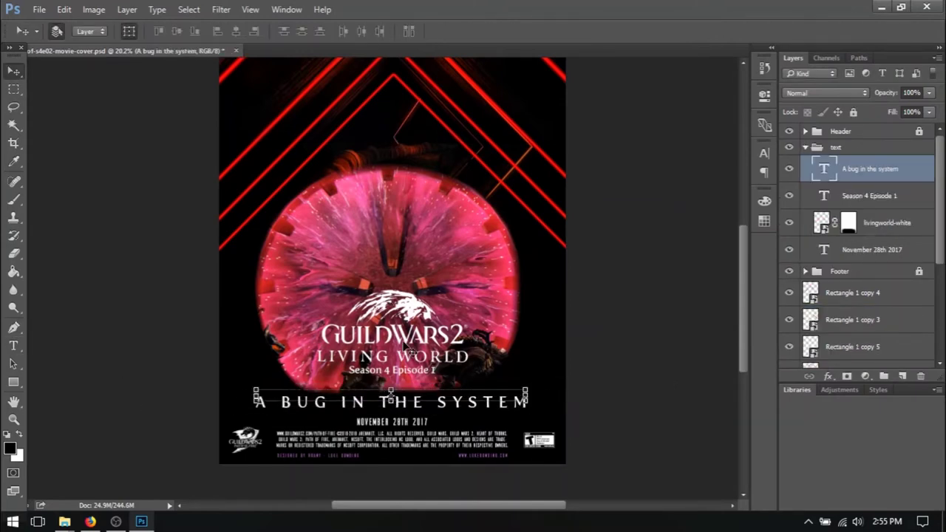
left_click_drag(586, 403, 586, 401)
key("t")
Change the episode line to 'Season 4 Episode 2' and the date to 'March 6th 2018'.
left_click(419, 366)
type("2")
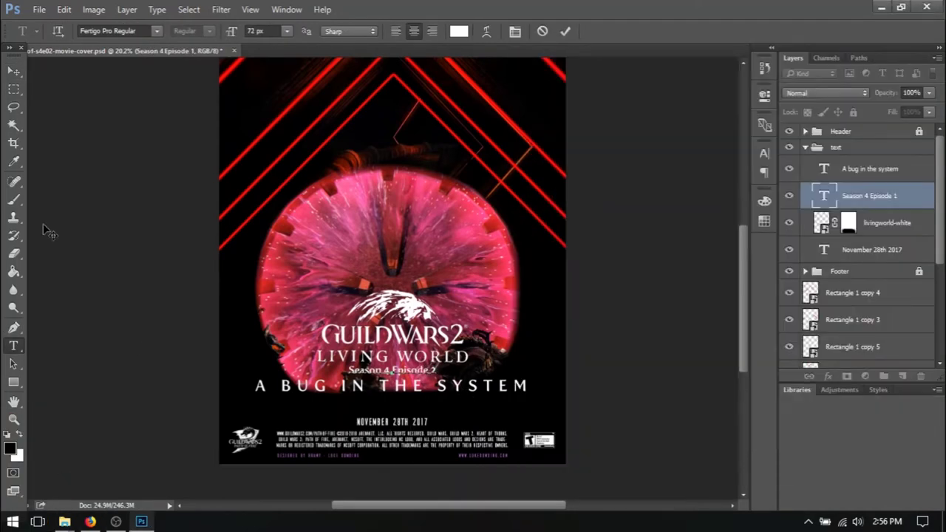
left_click(405, 421)
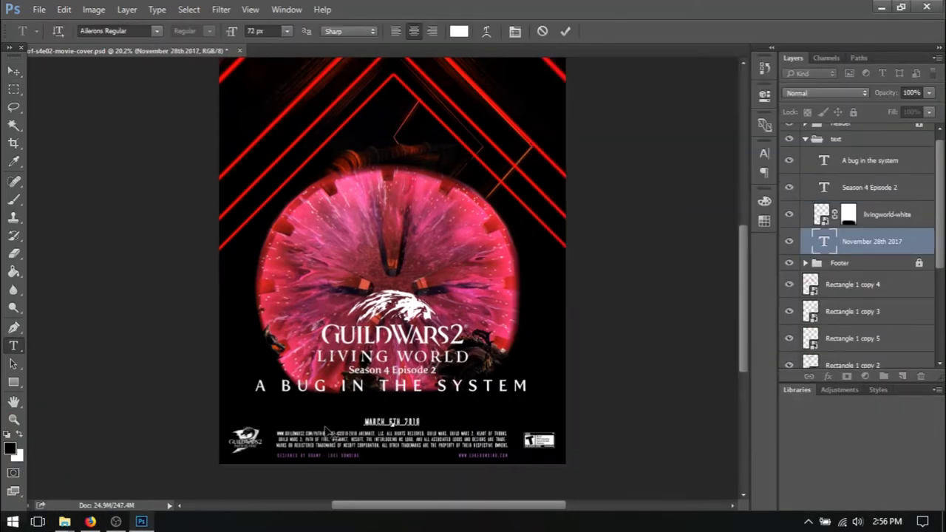
key("ctrl+Return")
Select the title layer, then the portal layer, with the Move tool.
scroll(647, 389, "up", 3)
left_click(870, 161)
key("v")
scroll(715, 355, "down", 1)
scroll(665, 395, "up", 3)
left_click(502, 375)
scroll(424, 357, "down", 3)
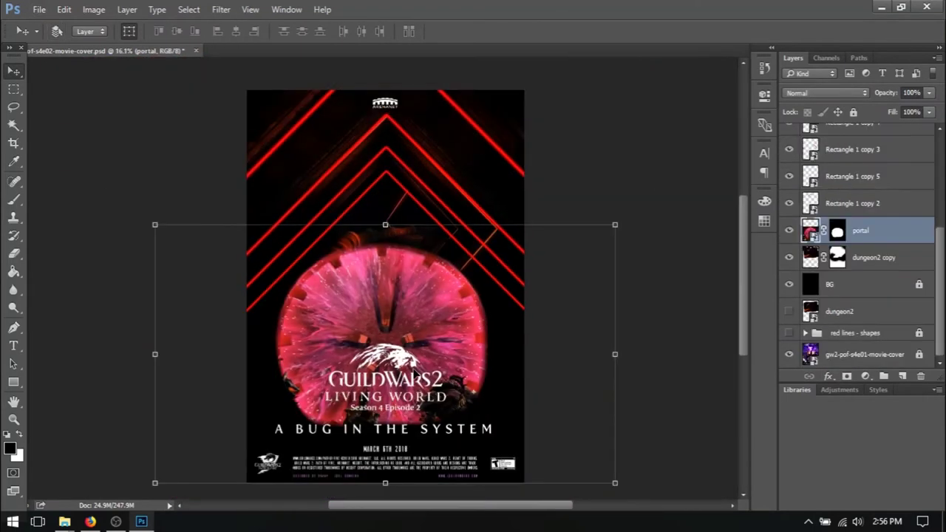
Resize the portal slightly and raise it above the red lines.
scroll(484, 409, "up", 1)
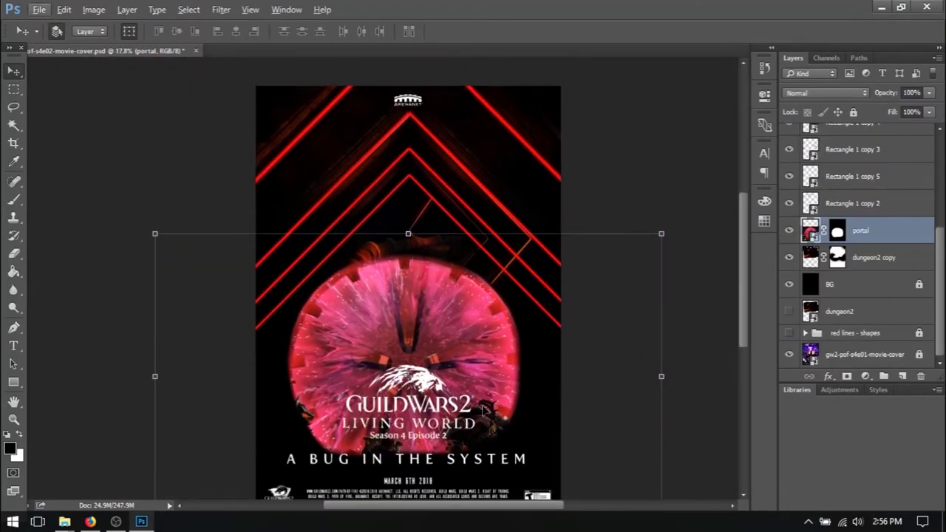
left_click(465, 170)
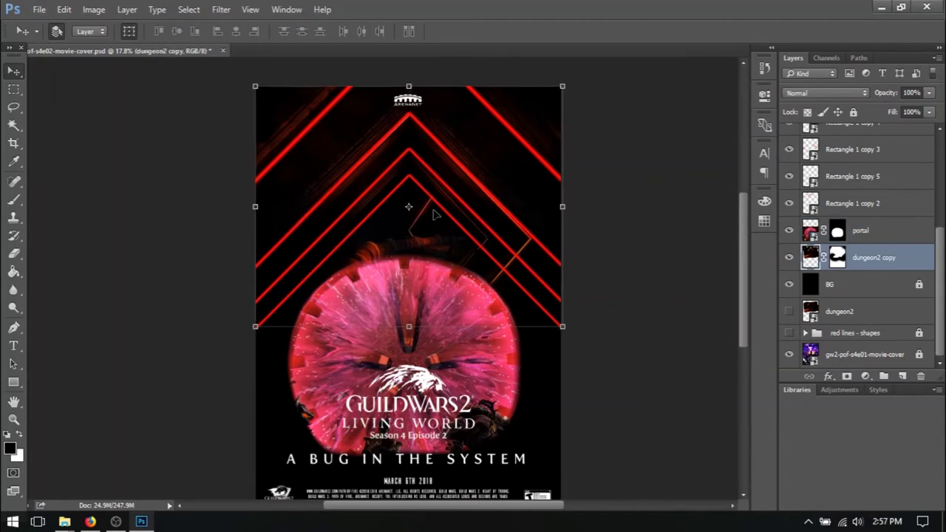
key("b")
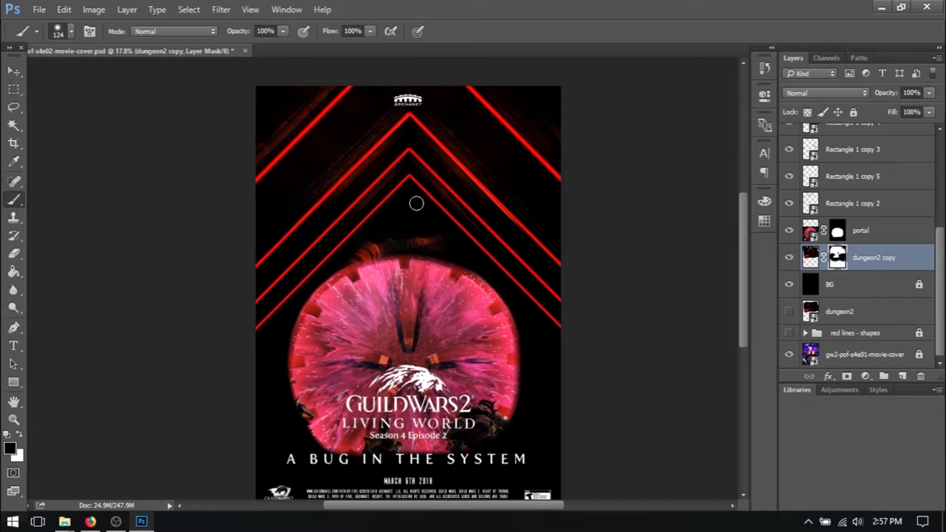
key("v")
left_click(457, 324)
scroll(457, 325, "down", 1)
left_click_drag(640, 224, 671, 204)
key("Return")
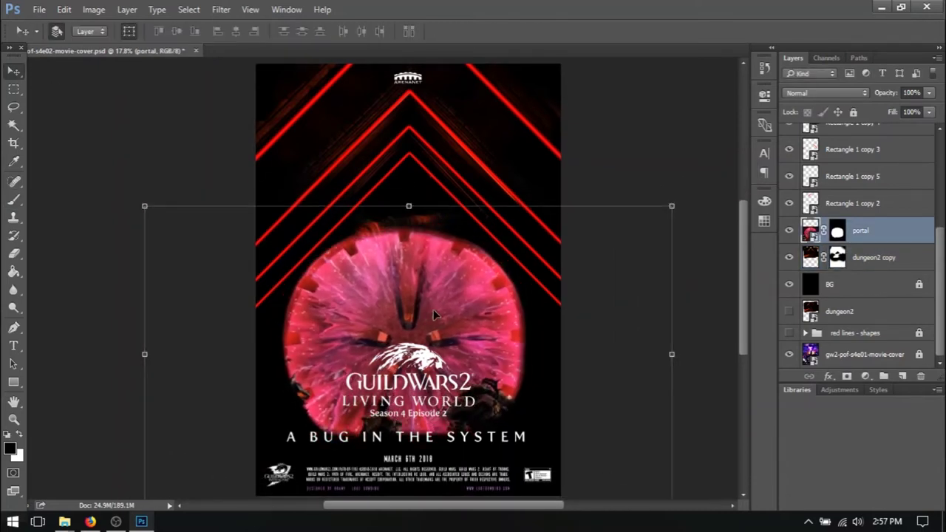
left_click_drag(433, 309, 433, 269)
key("ctrl+bracketright")
key("ctrl+bracketright")
key("ctrl+bracketright")
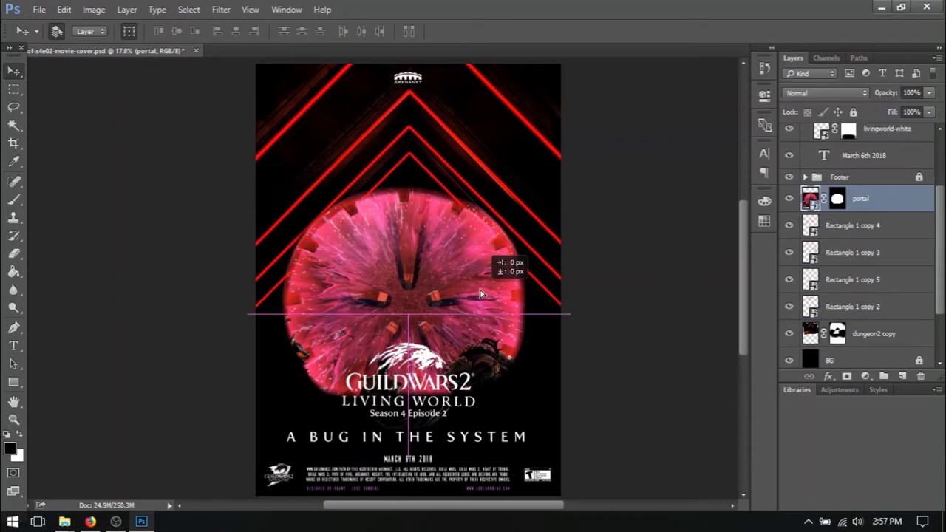
Feather the portal mask's edges with a 1319 px soft brush, restoring its centre in white.
key("ctrl+backslash")
key("b")
left_click(133, 74)
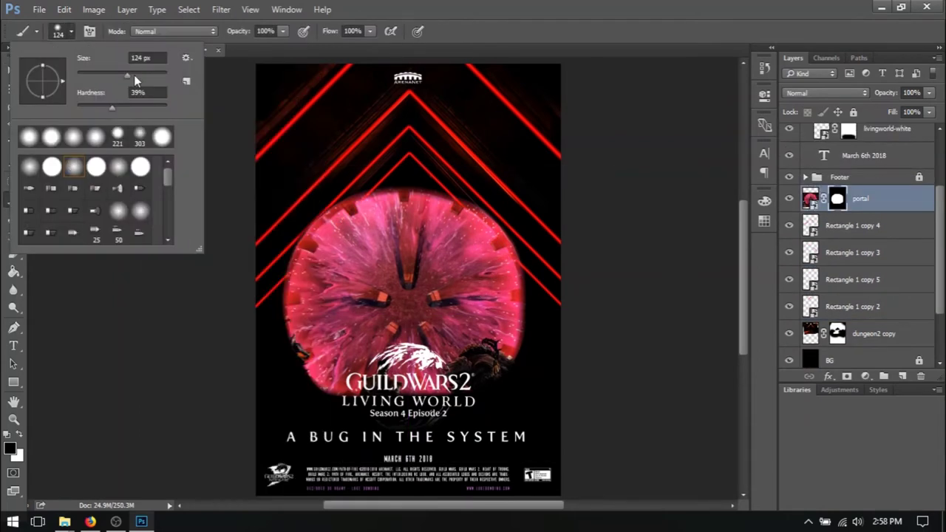
type("1319")
key("Return")
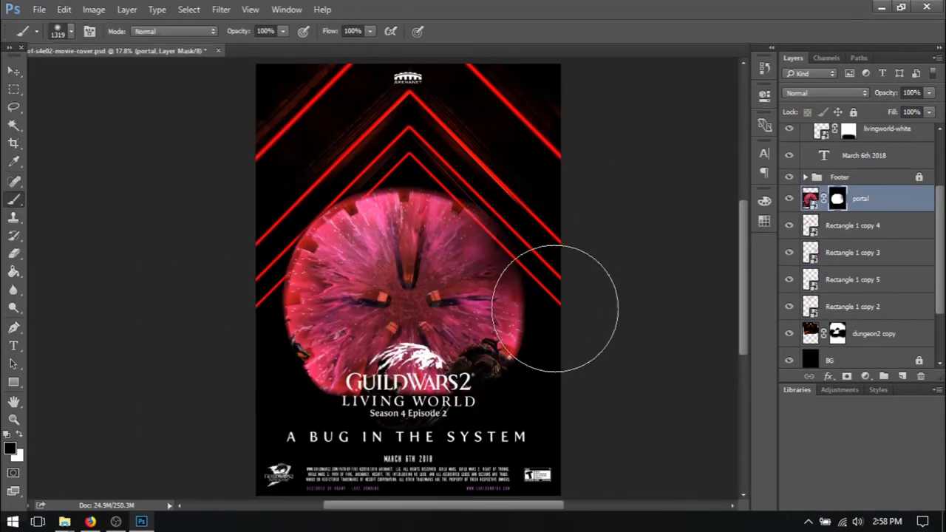
left_click(555, 308)
key("x")
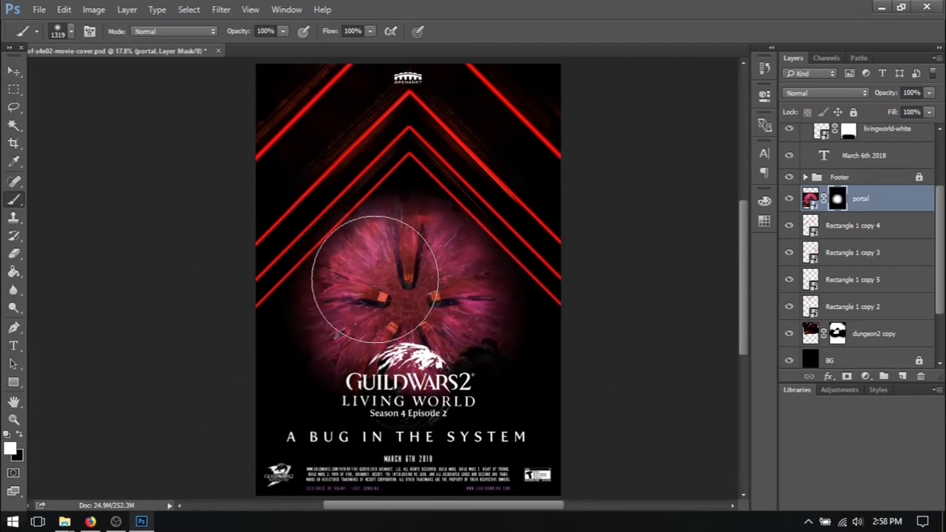
left_click_drag(375, 278, 429, 333)
Drag lab.png from the screenshots folder onto the poster and enlarge it.
left_click(13, 71)
left_click(64, 521)
scroll(819, 353, "up", 5)
scroll(769, 314, "up", 2)
scroll(769, 314, "up", 2)
scroll(768, 314, "down", 2)
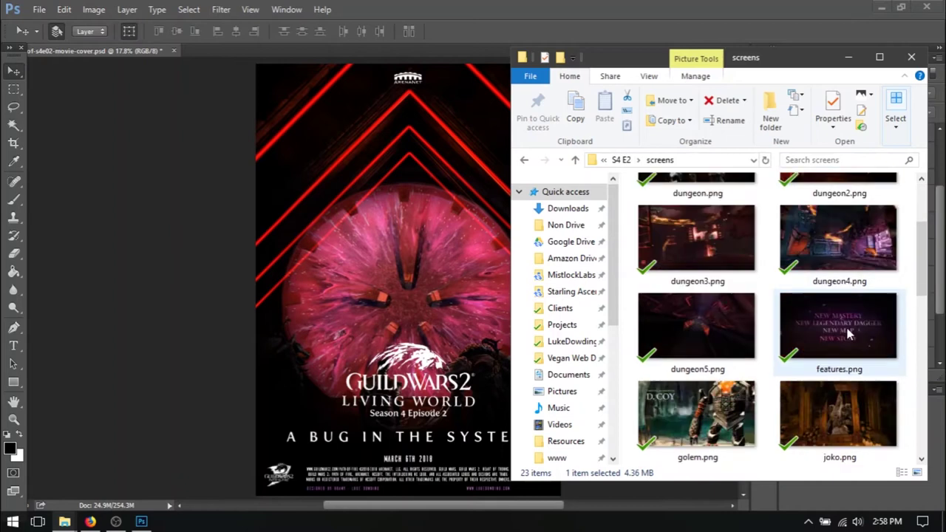
scroll(717, 253, "down", 2)
scroll(768, 296, "down", 3)
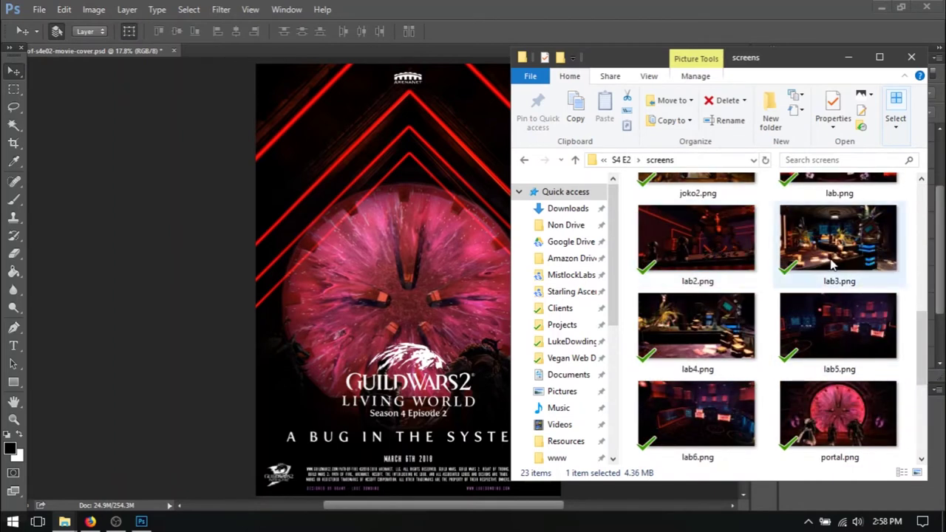
scroll(813, 259, "down", 3)
scroll(841, 238, "up", 3)
left_click(841, 238)
left_click_drag(841, 238, 406, 281)
mouse_move(560, 348)
left_mouse_down()
mouse_move(508, 346)
mouse_move(692, 333)
left_mouse_up()
Commit the lab image below dungeon2 copy and stretch it over the lower poster.
key("Return")
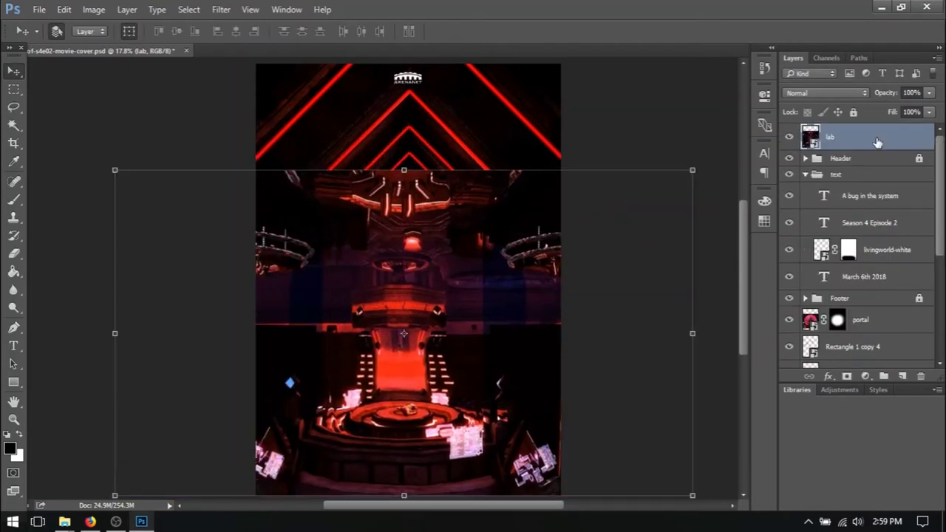
left_click_drag(850, 337, 840, 316)
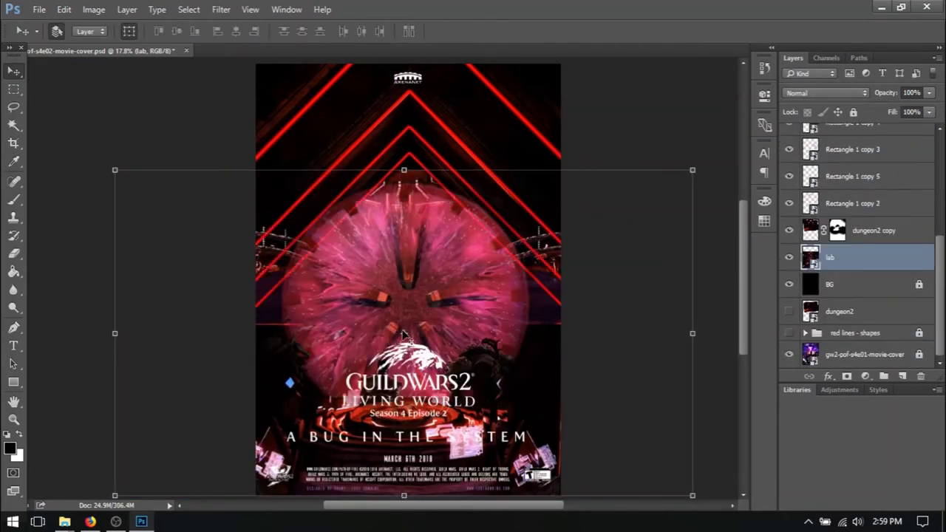
left_click_drag(692, 136, 603, 186)
left_click_drag(540, 343, 541, 358)
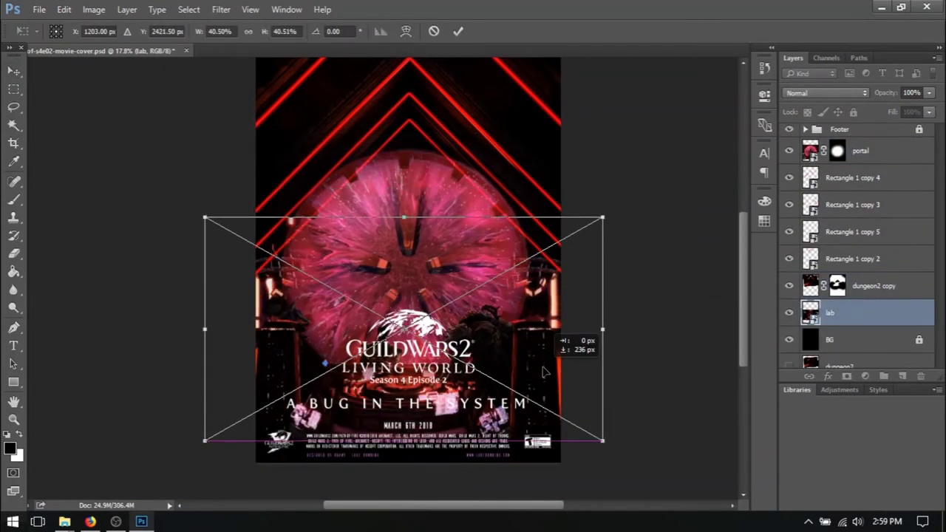
left_click_drag(604, 203, 614, 188)
left_click_drag(405, 439, 405, 462)
mouse_move(405, 188)
left_mouse_down()
mouse_move(404, 171)
mouse_move(404, 207)
left_mouse_up()
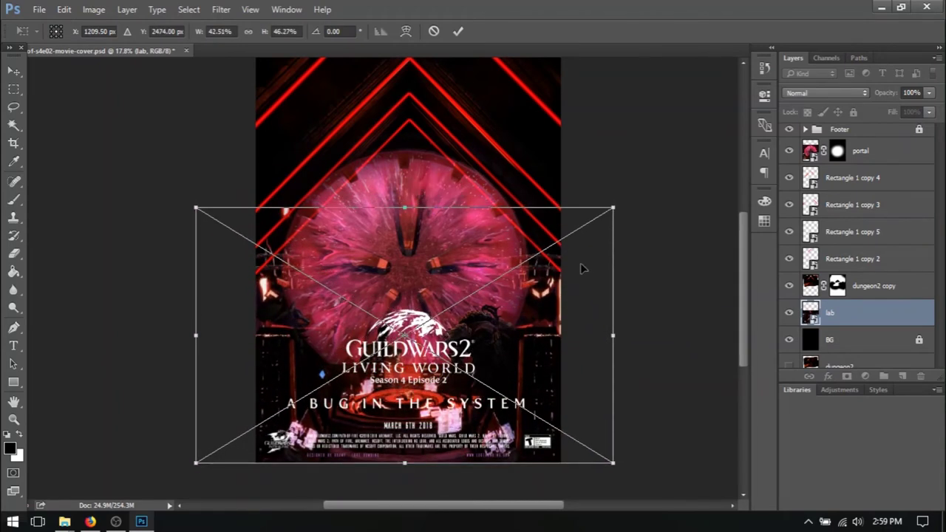
key("Return")
Move the lab layer just under the portal and mask out its white bottom debris.
left_click_drag(880, 312, 872, 164)
key("b")
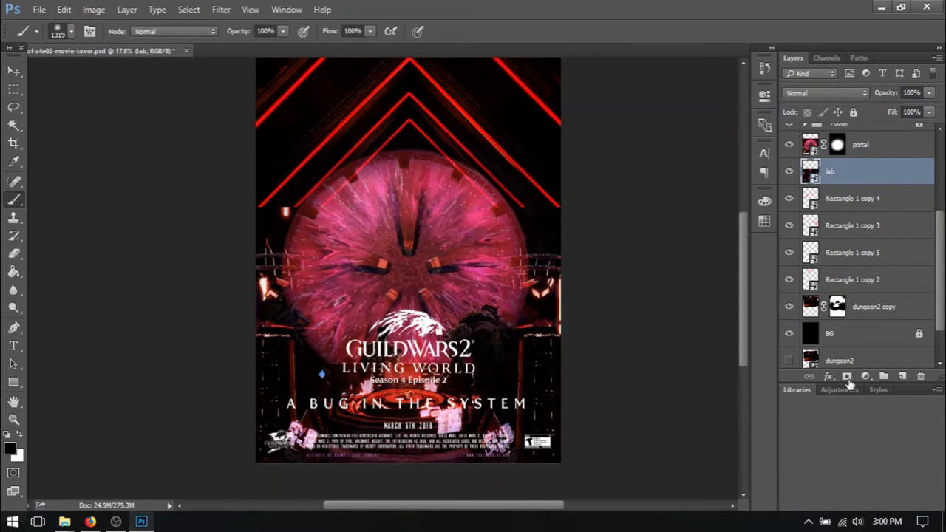
left_click_drag(495, 225, 524, 203)
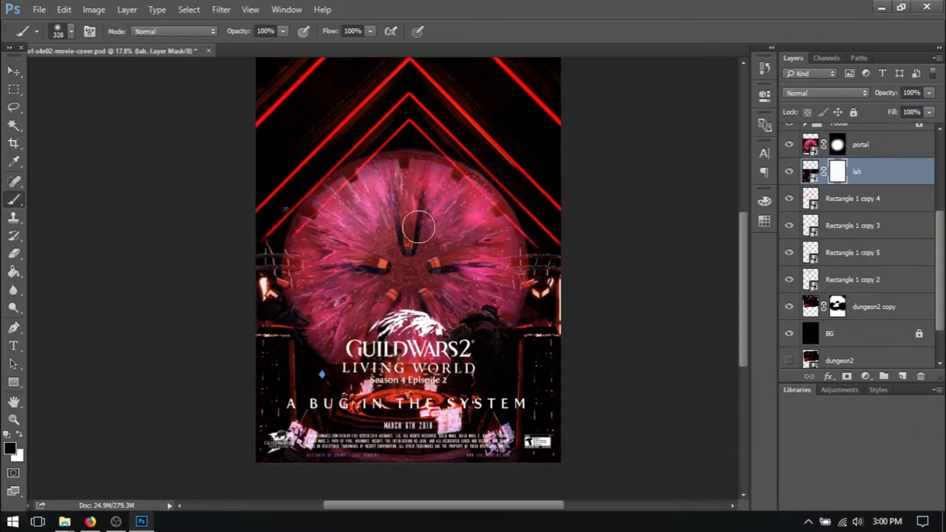
left_click_drag(375, 321, 414, 318)
mouse_move(591, 460)
left_mouse_down()
mouse_move(249, 481)
mouse_move(469, 473)
mouse_move(418, 490)
left_mouse_up()
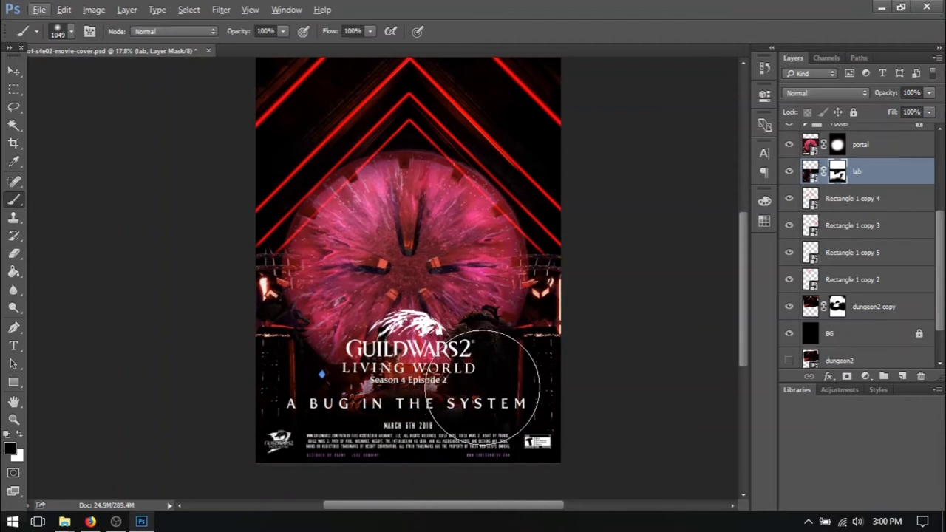
Hide the portal and paint black on the lab mask behind the logo and title.
left_click(788, 144)
scroll(389, 330, "up", 3)
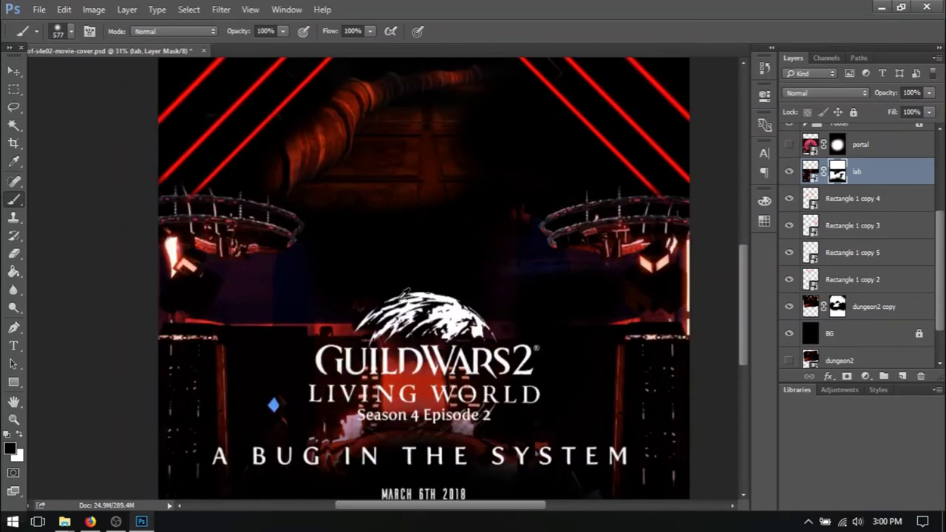
left_click_drag(259, 325, 580, 299)
scroll(592, 310, "down", 2)
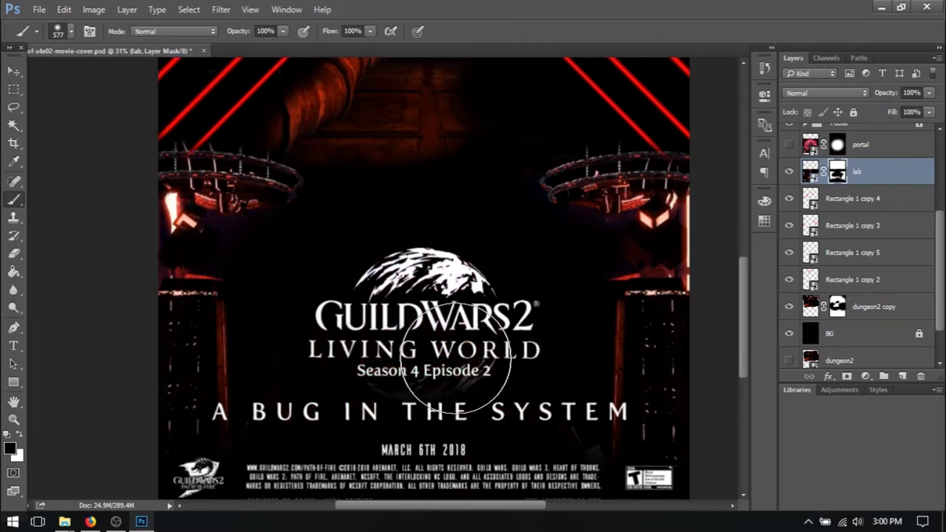
scroll(562, 354, "down", 3)
scroll(591, 346, "up", 1)
scroll(697, 348, "up", 2)
key("x")
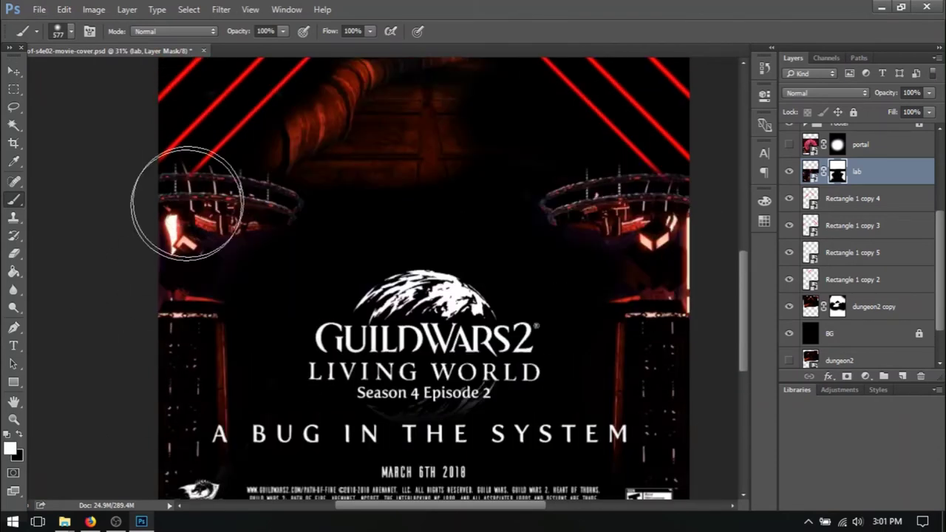
key("bracketleft")
key("bracketleft")
key("bracketleft")
key("x")
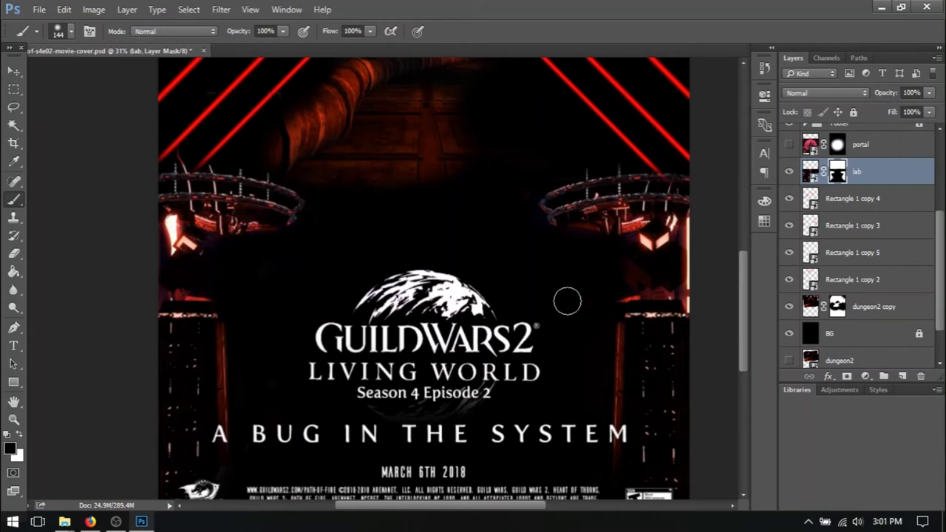
scroll(236, 297, "down", 2)
scroll(487, 375, "up", 3)
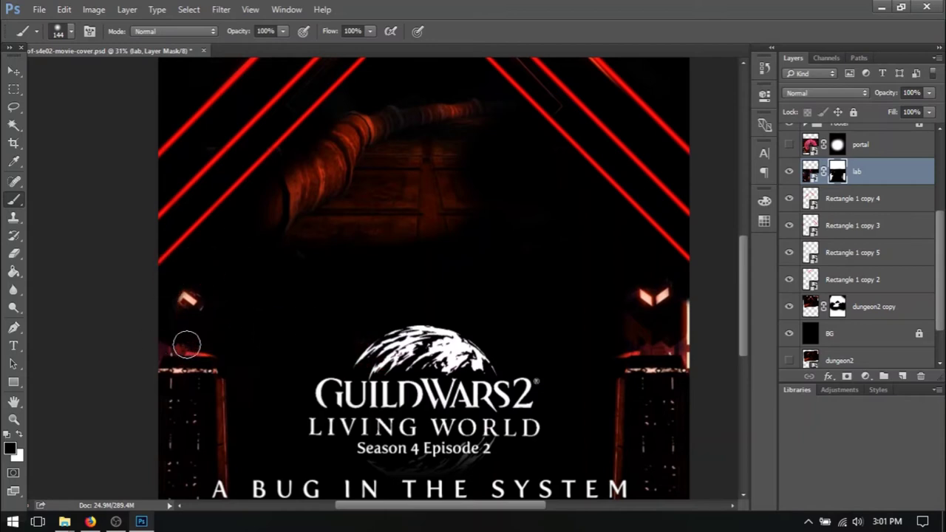
Duplicate the lab layer and scale the copy up to 102%.
left_click_drag(584, 368, 507, 320)
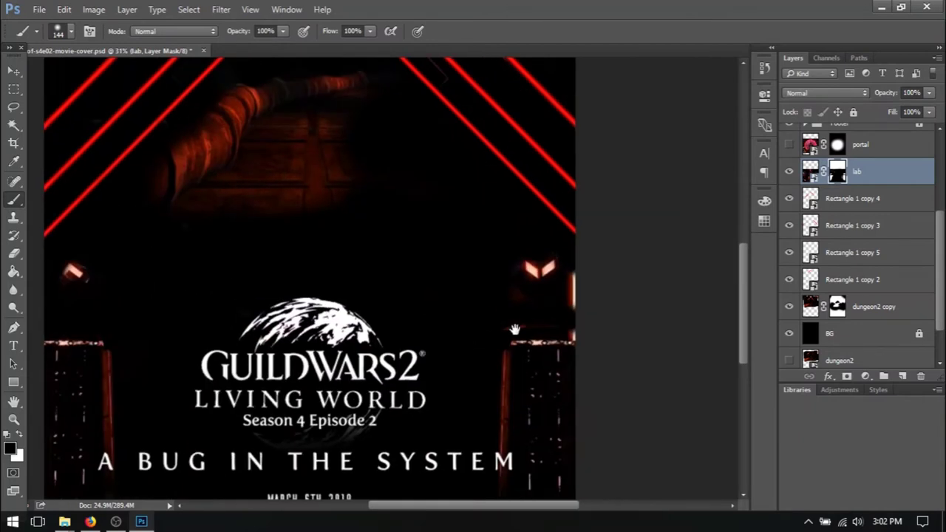
key("ctrl+0")
key("v")
left_click_drag(493, 421, 493, 348)
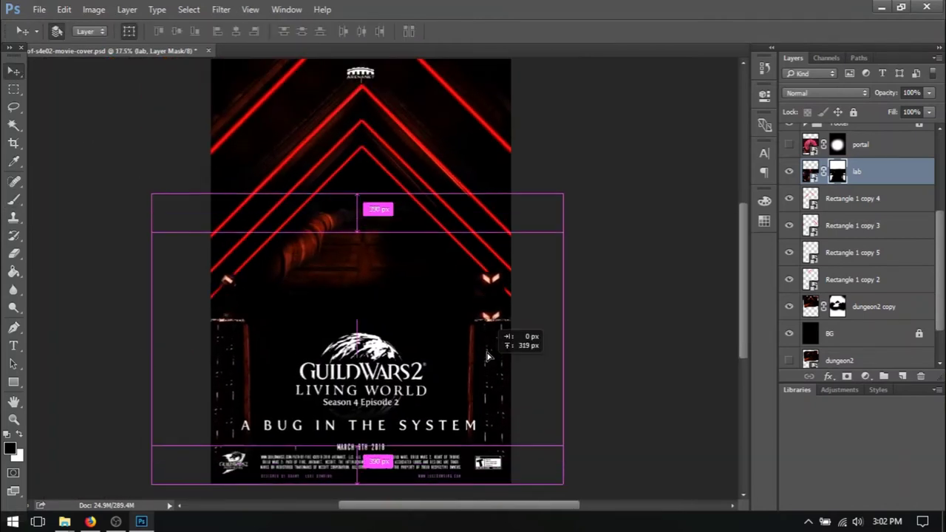
key("ctrl+t")
left_click_drag(566, 158, 571, 155)
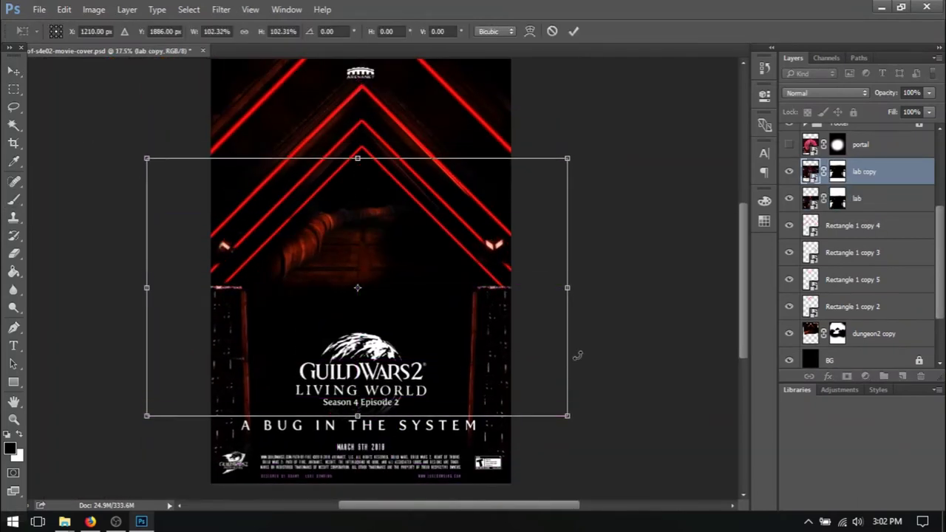
key("Return")
Search Google in Firefox for Guild Wars 2 asura images.
left_click_drag(546, 390, 563, 395)
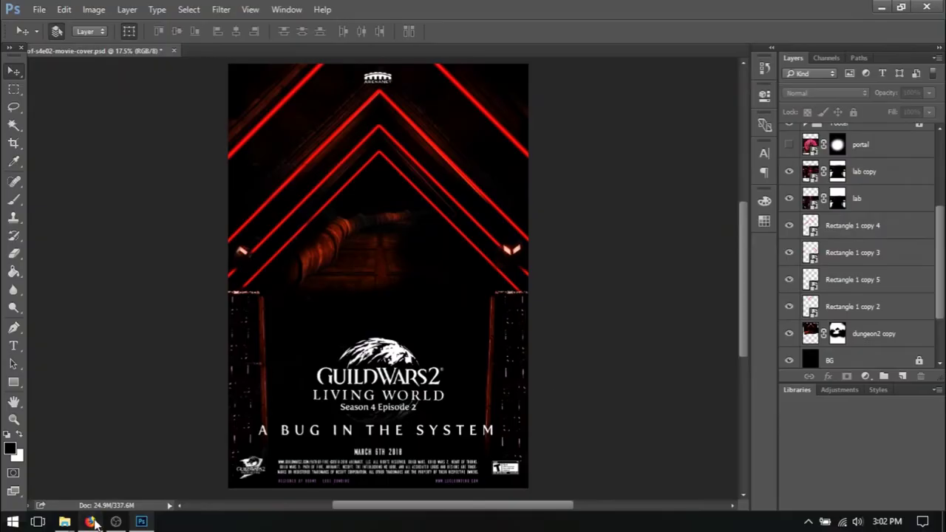
left_click(92, 521)
type("guild wars2 asura")
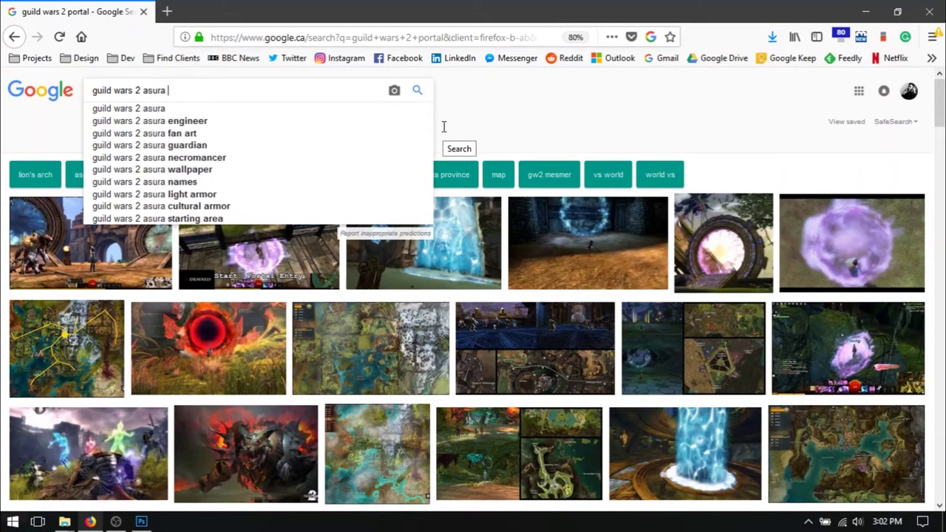
type("lab")
Search Google Images for 'guild wars 2 asura lab' and scroll through the results.
key("Return")
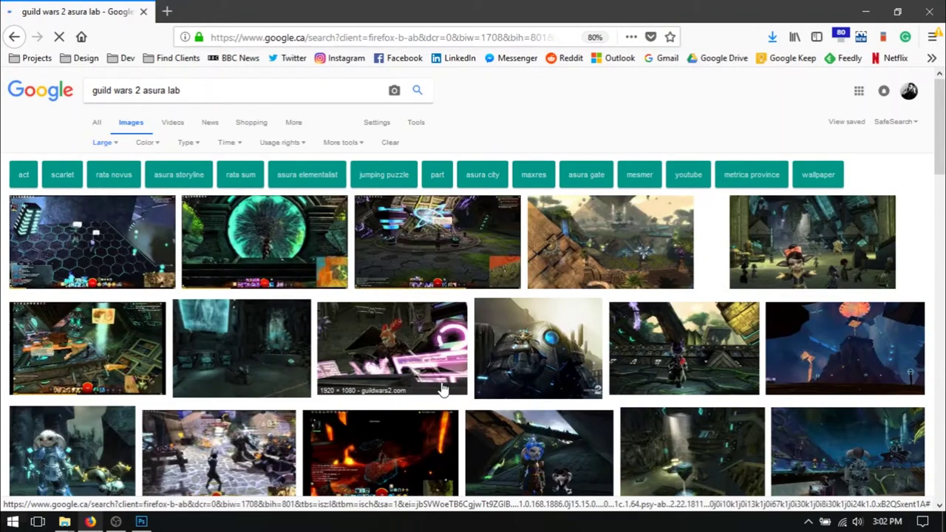
scroll(506, 313, "down", 5)
scroll(507, 313, "down", 5)
scroll(502, 303, "down", 5)
scroll(498, 292, "down", 5)
scroll(370, 292, "down", 5)
scroll(454, 291, "down", 5)
scroll(481, 302, "down", 5)
scroll(665, 222, "down", 5)
Change the image search to 'guild wars 2 inquest' and browse the results.
left_click_drag(937, 151, 937, 70)
left_click(221, 90)
key("BackSpace")
key("BackSpace")
key("BackSpace")
type("inquest")
key("Return")
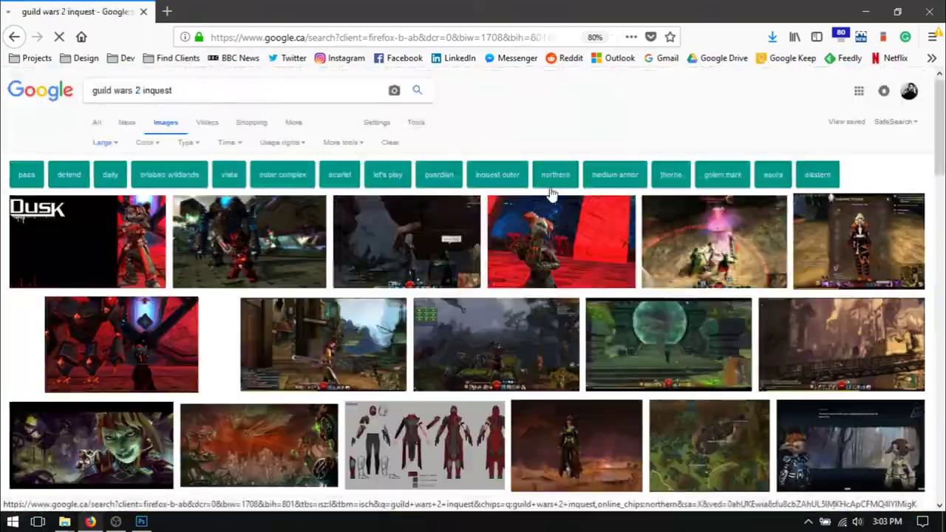
scroll(628, 253, "down", 5)
scroll(629, 253, "down", 5)
scroll(587, 271, "down", 3)
scroll(587, 271, "down", 5)
scroll(583, 271, "down", 5)
scroll(569, 269, "down", 5)
Search images for 'guild wars 2 red laser' and glance at the results.
key("Home")
double_click(148, 90)
type("red lase")
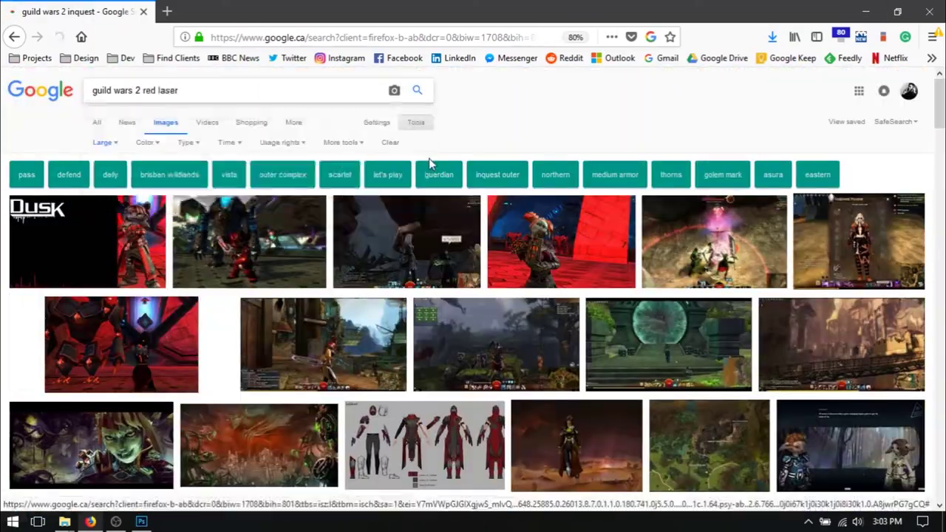
type("r")
key("Return")
scroll(333, 274, "down", 5)
scroll(338, 185, "up", 5)
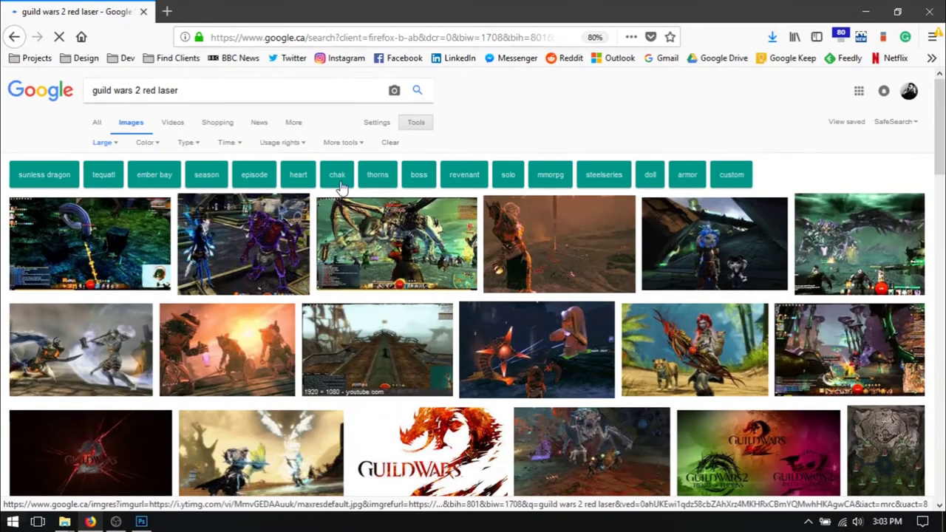
Search images for 'guild wars 2 asura tech' and scroll through the results.
key("BackSpace")
key("BackSpace")
key("BackSpace")
type("asura tech")
key("Return")
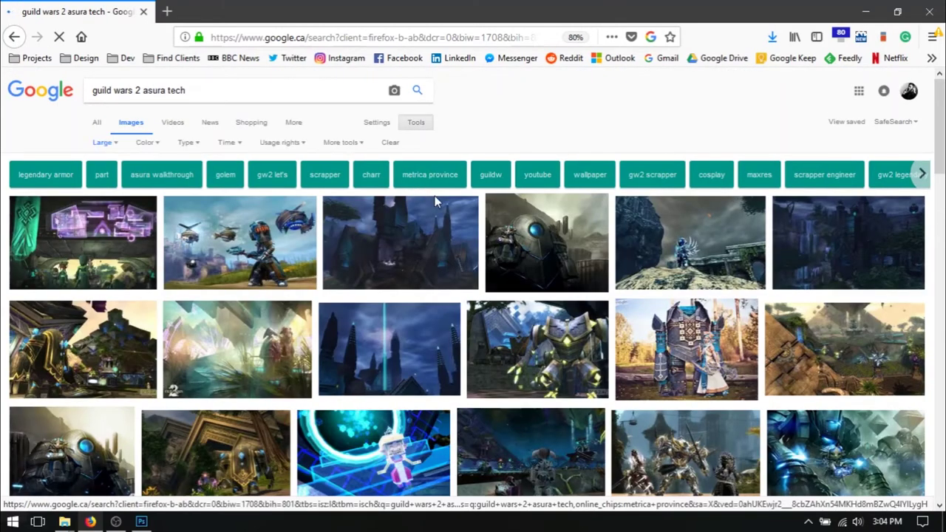
scroll(495, 235, "down", 10)
scroll(475, 310, "down", 3)
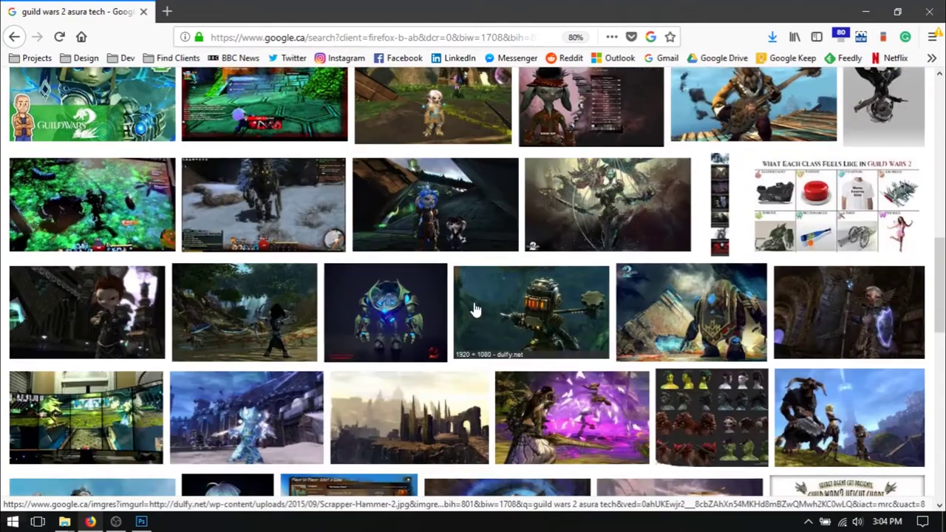
scroll(439, 317, "down", 5)
scroll(439, 317, "down", 5)
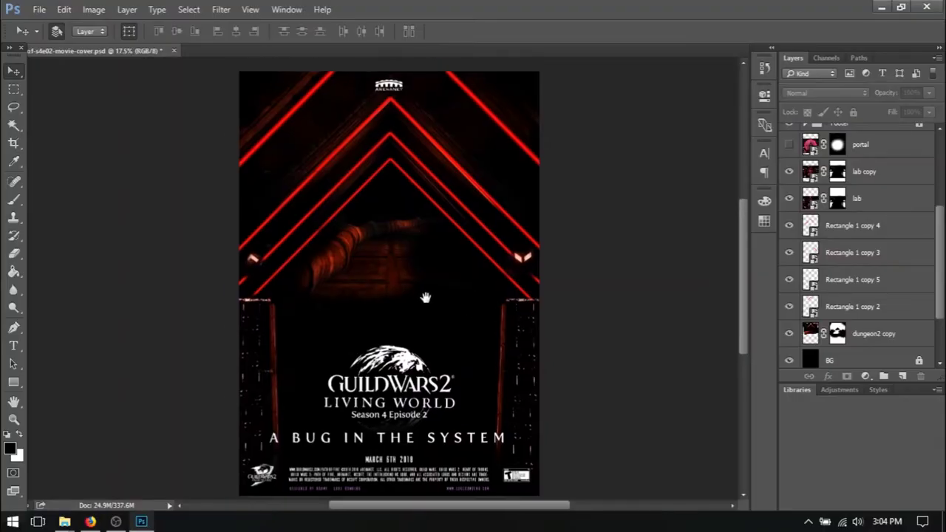
Place the dungeon5 screenshot from Explorer onto the middle of the poster.
left_click_drag(426, 298, 419, 323)
left_click(50, 465)
left_click_drag(855, 412, 447, 274)
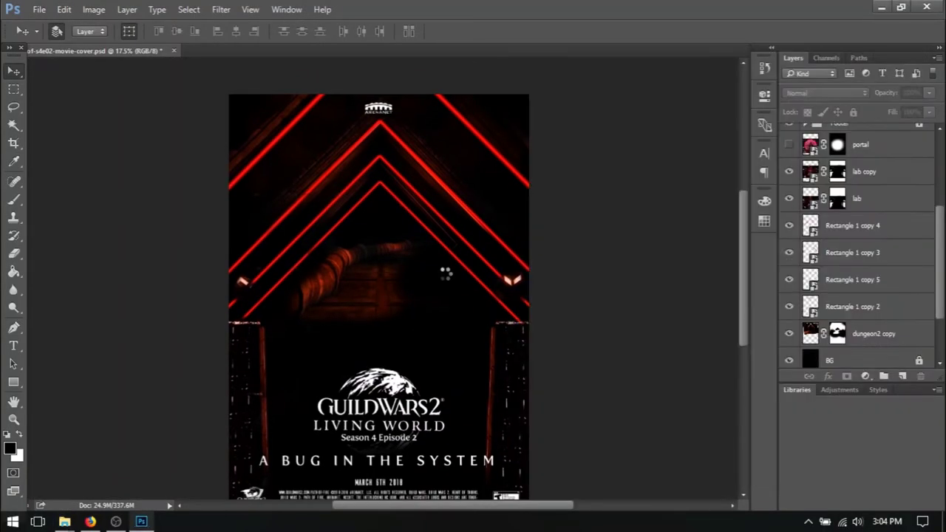
left_click_drag(527, 185, 524, 192)
Lasso a piece onto its own layer and transform it into a rotated, skewed panel.
left_click(12, 107)
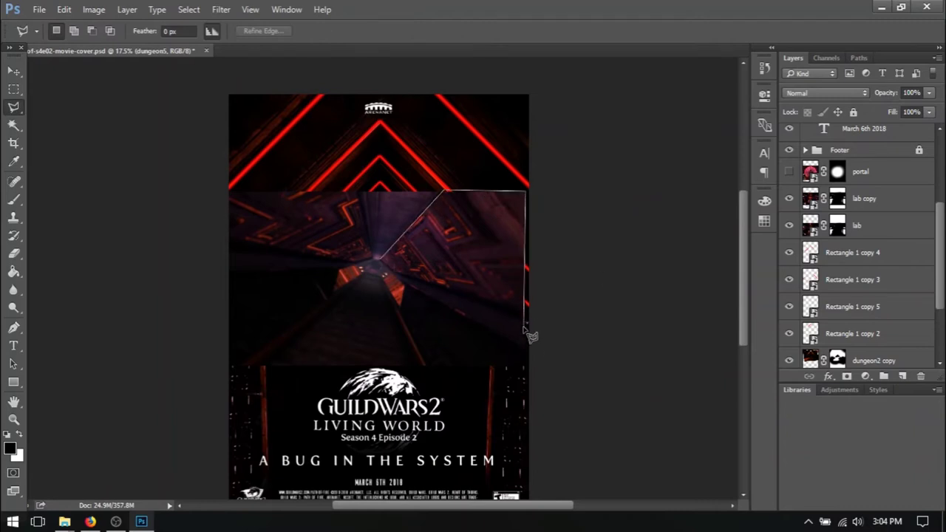
double_click(392, 278)
key("ctrl+j")
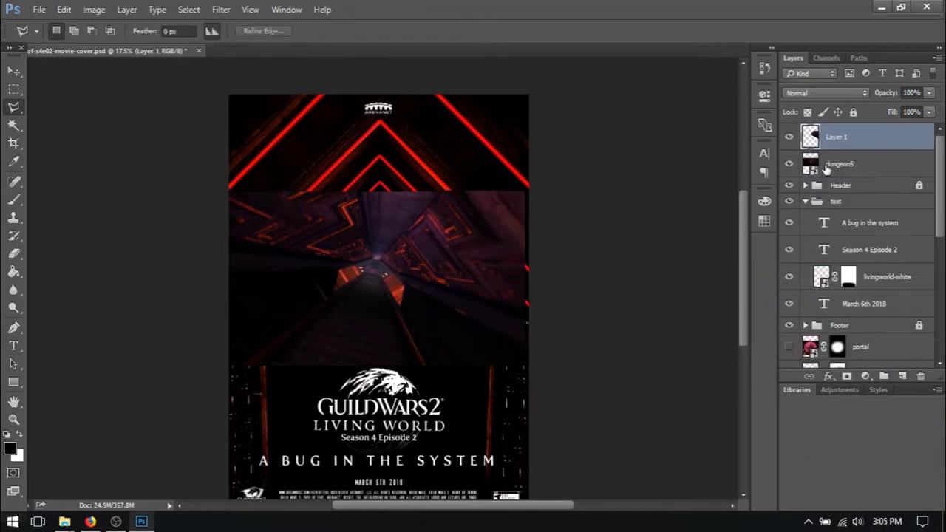
key("ctrl+t")
mouse_move(532, 177)
left_mouse_down()
mouse_move(384, 222)
mouse_move(495, 166)
mouse_move(466, 158)
mouse_move(485, 122)
left_mouse_up()
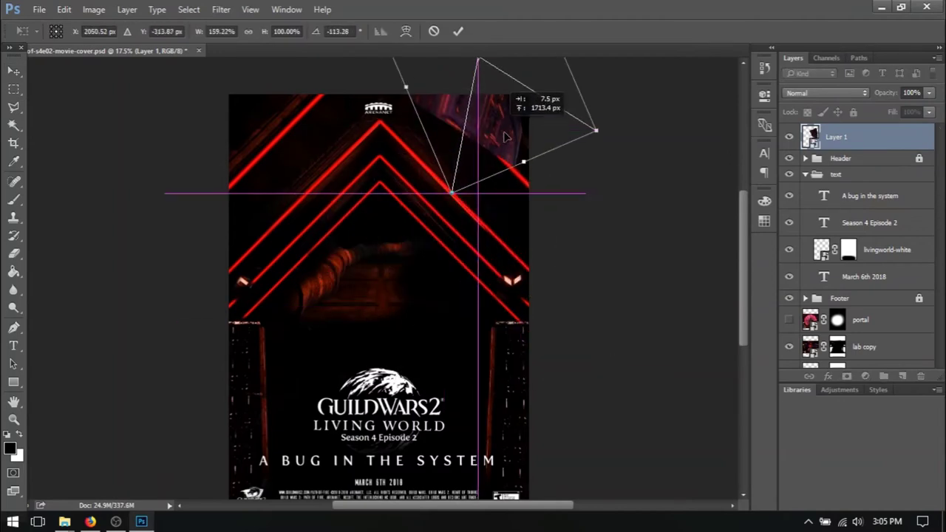
left_click_drag(473, 281, 608, 237)
mouse_move(443, 244)
left_mouse_down()
mouse_move(517, 212)
mouse_move(473, 318)
left_mouse_up()
key("Return")
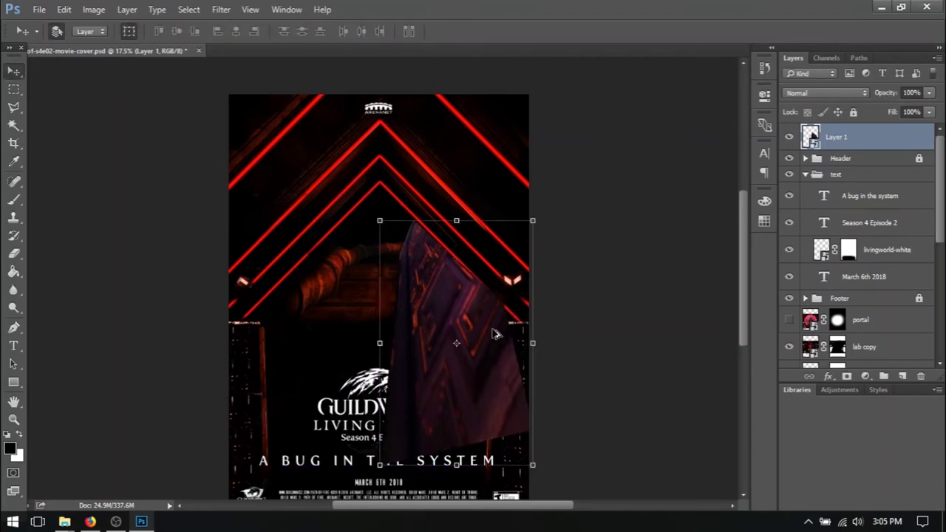
Duplicate the panel, flip the copy horizontally, and move both below the title text.
key("ctrl+j")
left_click(64, 9)
left_click(310, 428)
left_click_drag(322, 331, 347, 331)
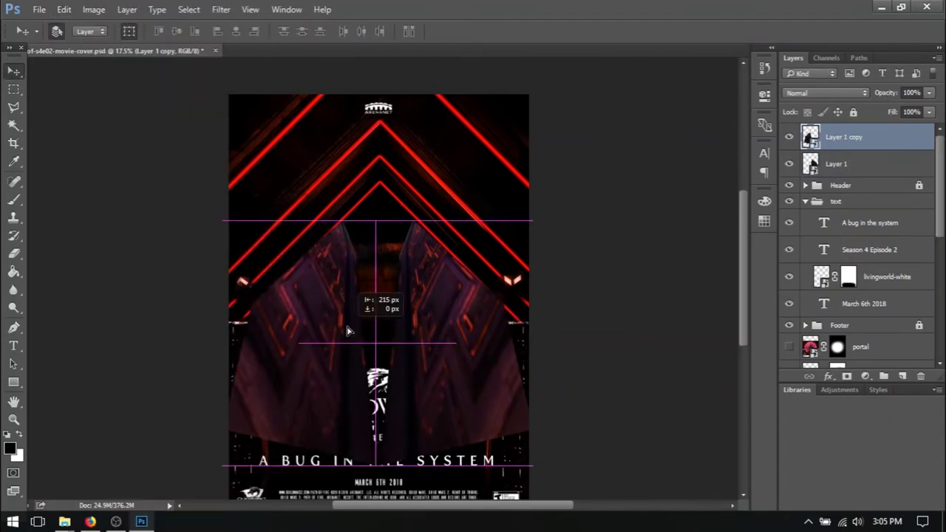
left_click(836, 164, "shift")
left_click_drag(836, 164, 865, 251)
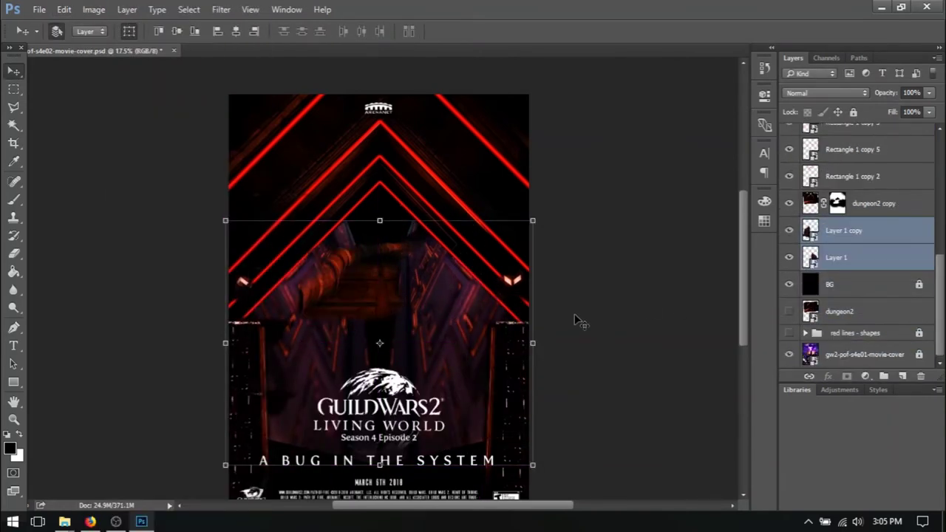
Try painting a black mask over the panels' lower portion, then undo it.
right_click(806, 219)
left_click(731, 244)
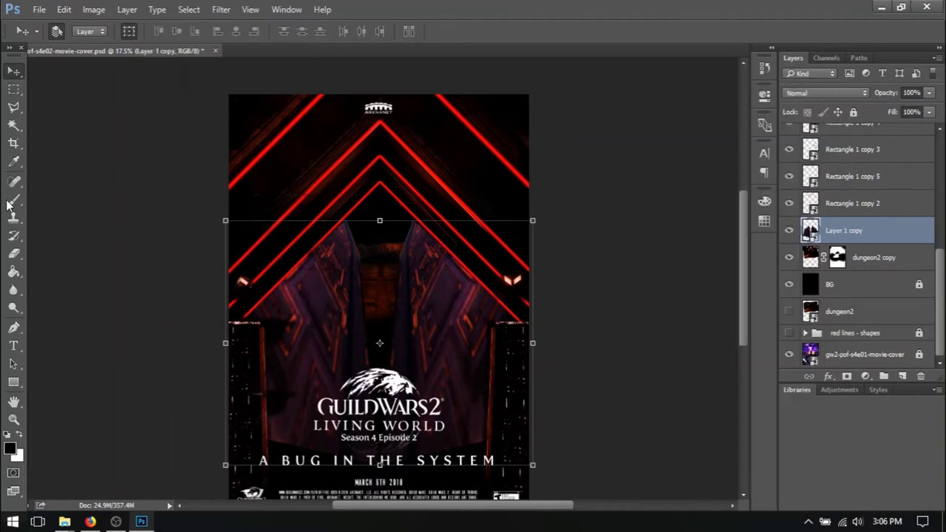
key("b")
left_click(847, 376)
left_click_drag(246, 428, 288, 383)
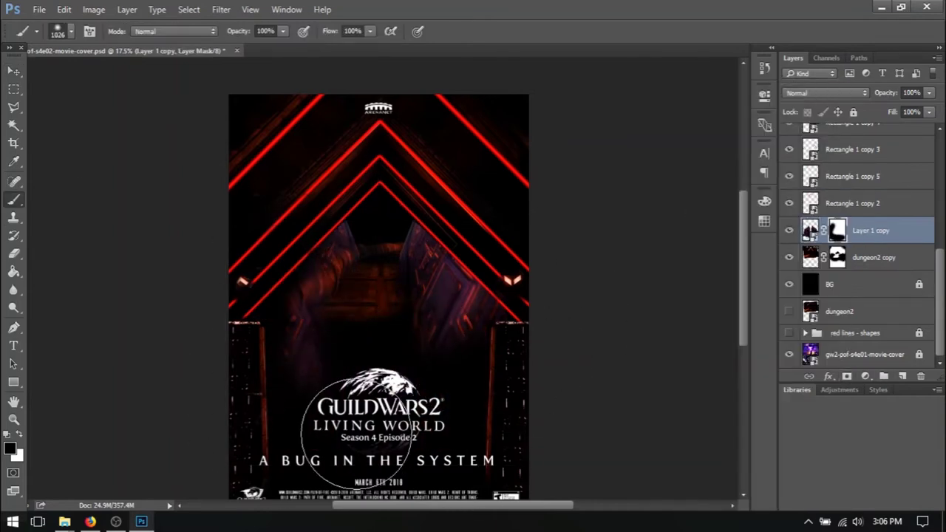
left_click(287, 377)
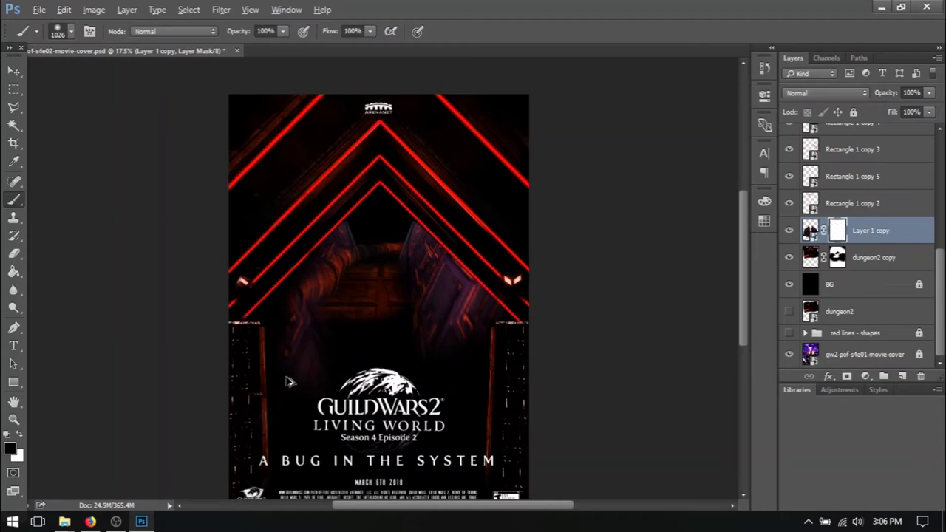
key("ctrl+z")
Shrink and rotate one panel, then tilt and enlarge the second panel upward.
key("ctrl+t")
mouse_move(385, 92)
left_mouse_down()
mouse_move(356, 94)
mouse_move(431, 185)
left_mouse_up()
key("Return")
left_click(439, 251)
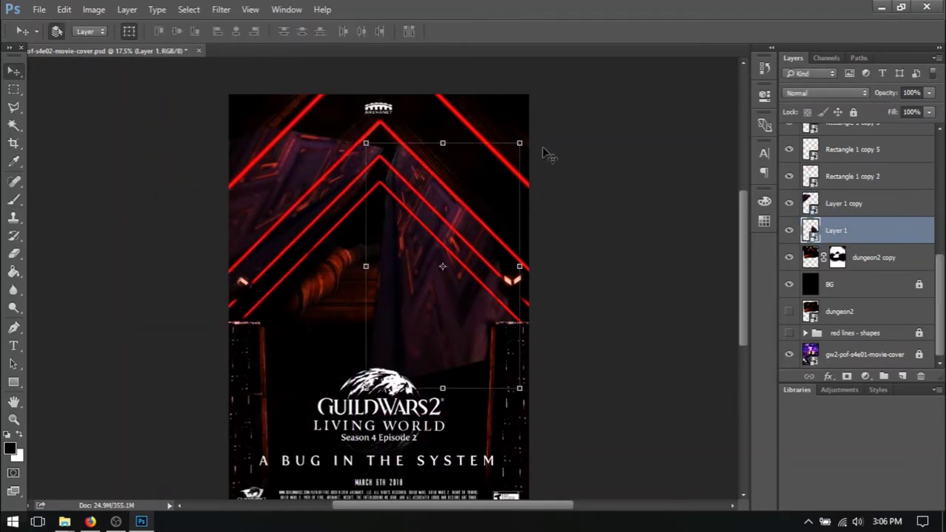
key("ctrl+t")
left_click_drag(439, 252, 684, 246)
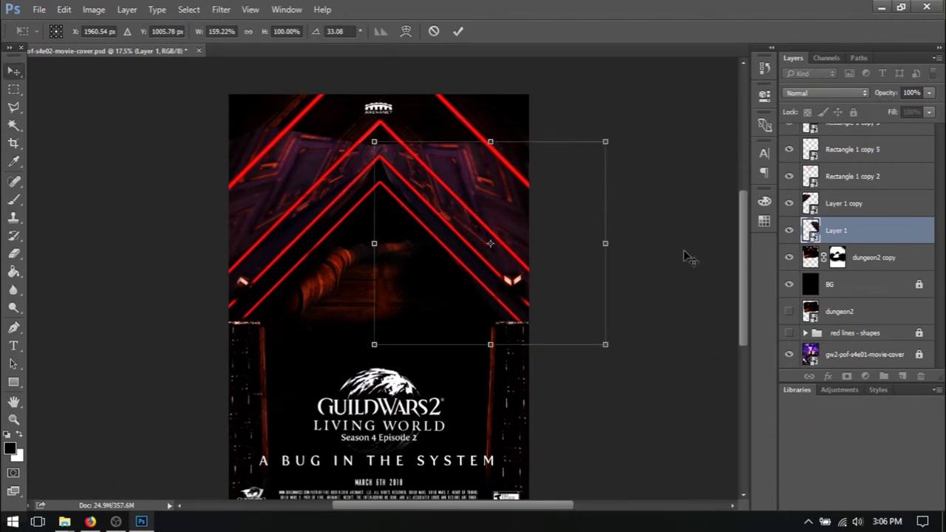
key("b")
Mask the mirrored panel and blend it as Linear Dodge (Add) at 52% opacity.
left_click(827, 376)
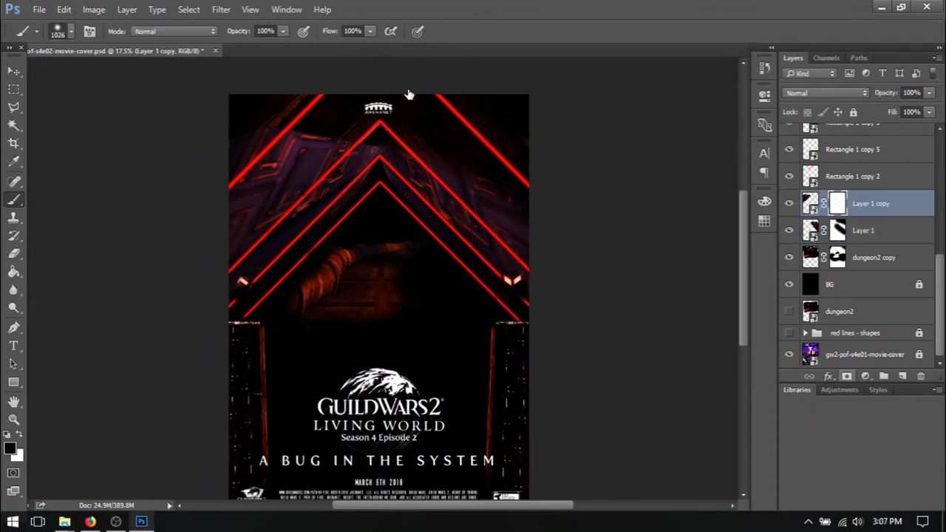
key("alt+bracketleft")
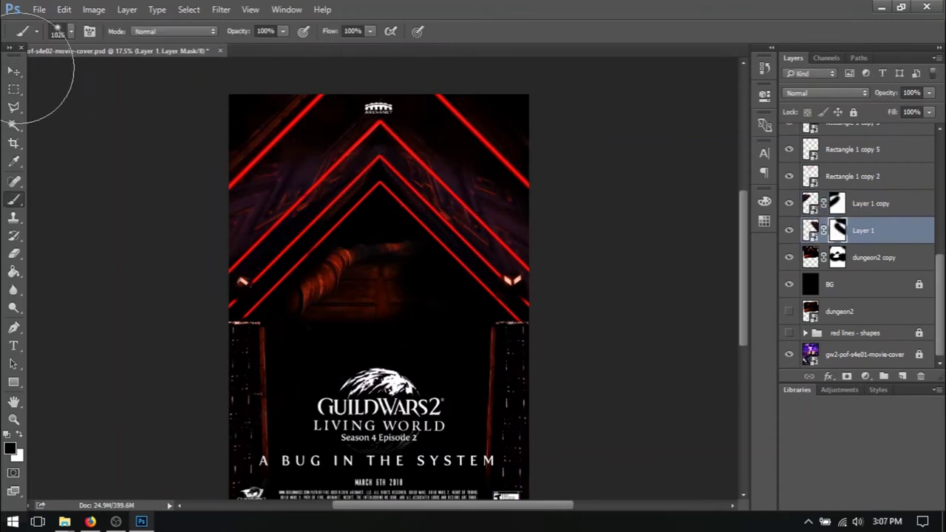
key("v")
key("shift+alt+bracketright")
left_click(825, 92)
left_click(821, 229)
key("5")
key("2")
Sharpen the glowing panel twice and rename the panel layers 'added tech stuff'.
left_click(871, 203)
left_click(221, 8)
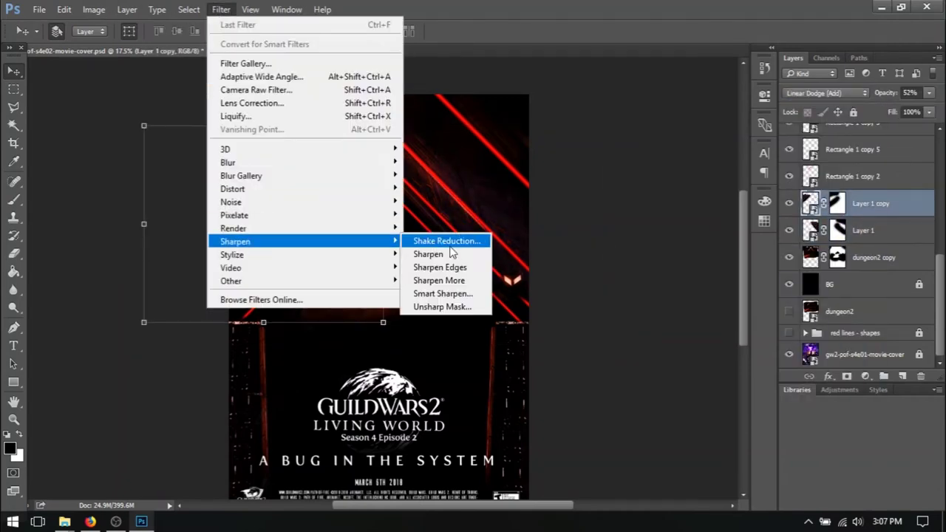
left_click(468, 254)
key("ctrl+f")
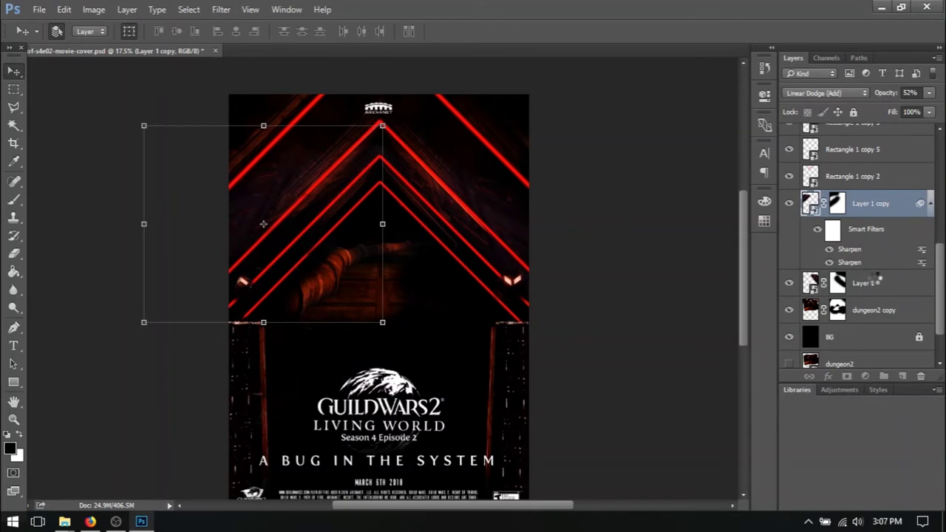
left_click(931, 203)
left_click(863, 230)
double_click(863, 230)
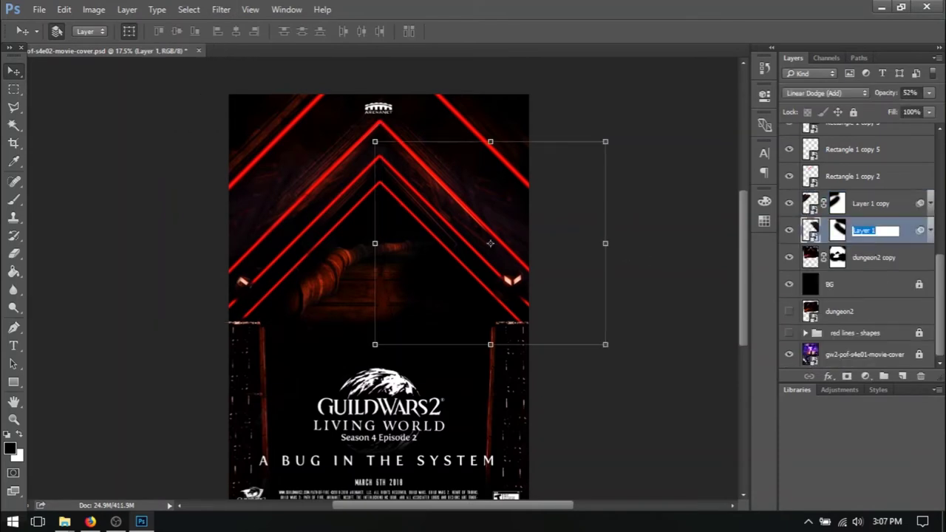
type("added tech stuff")
key("Return")
scroll(868, 207, "up", 3)
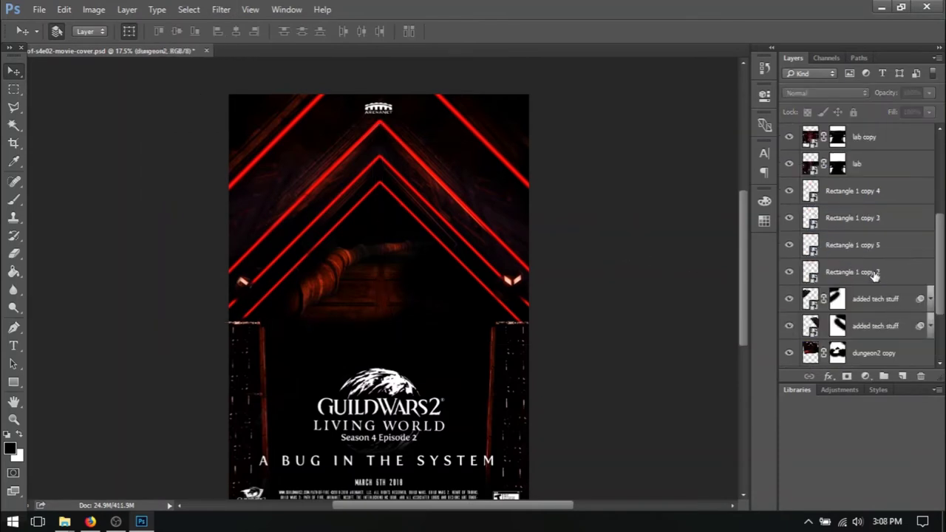
Rename the Rectangle 1 copy line layers to 'red laser'.
left_click(866, 274)
key("Tab")
key("ctrl+v")
key("Tab")
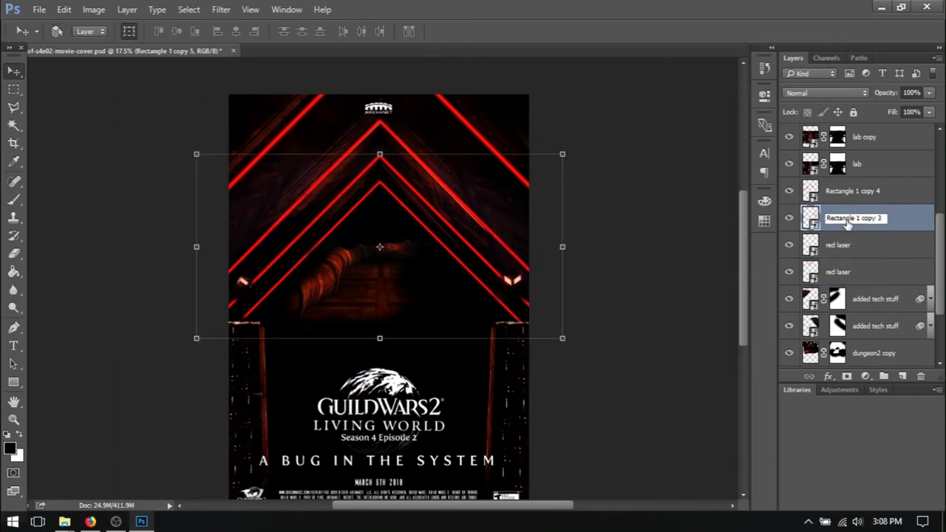
key("ctrl+v")
key("Tab")
double_click(857, 190)
key("ctrl+v")
left_click(850, 271)
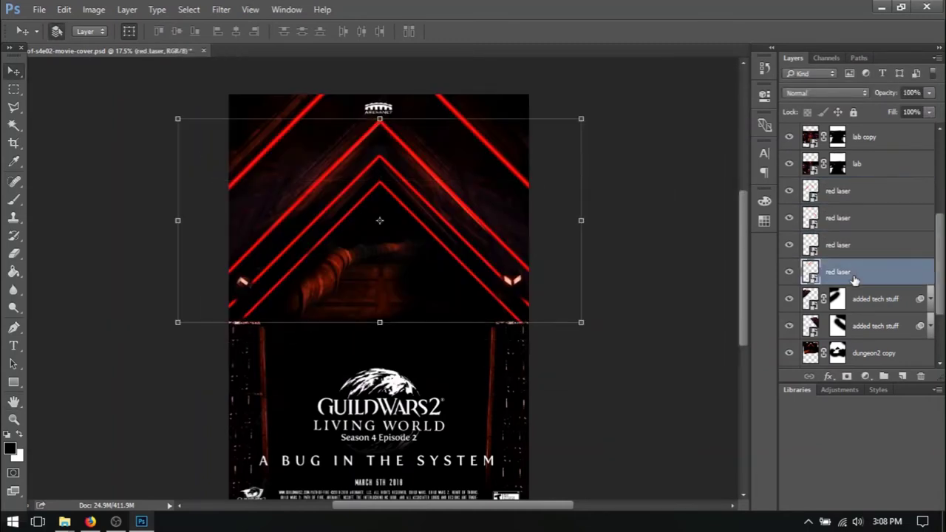
Toggle red laser layers' visibility to identify the innermost chevron.
left_click(850, 244)
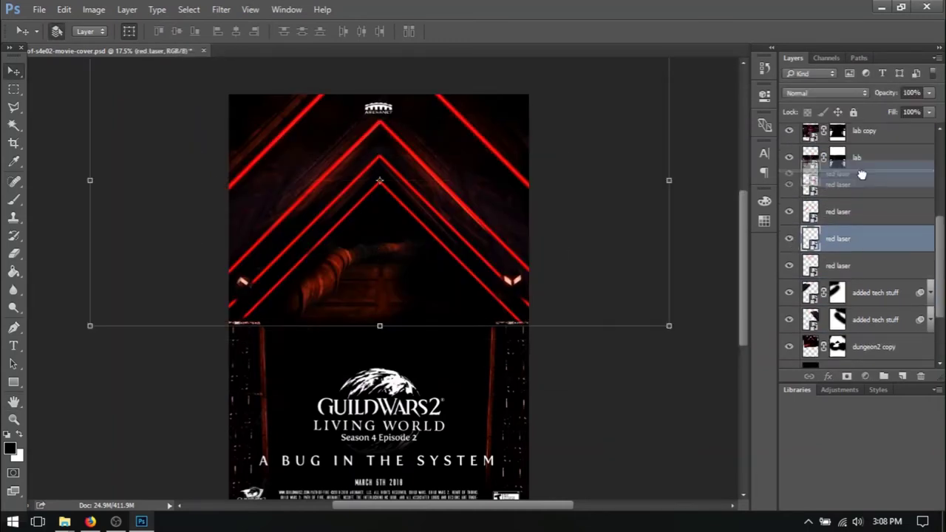
left_click(861, 211)
scroll(866, 185, "down", 2)
left_click(788, 169)
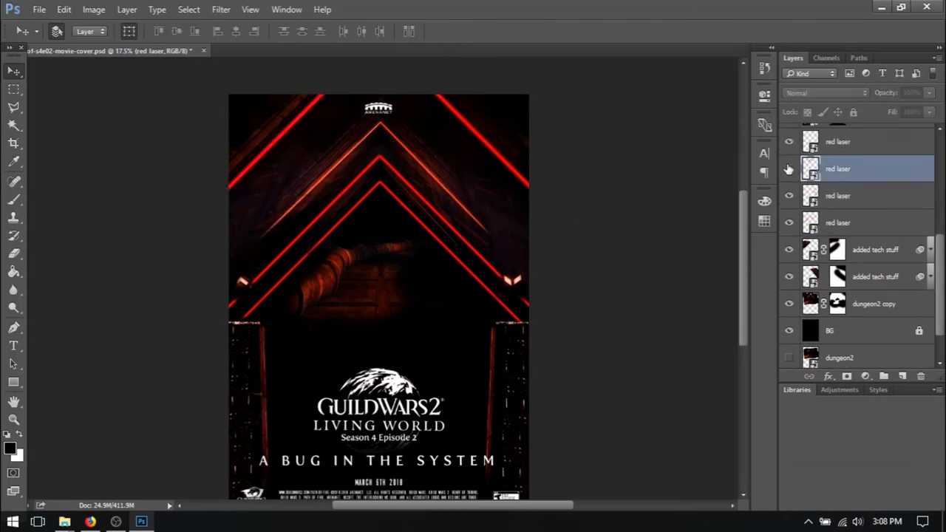
left_click(788, 223)
left_click(789, 223)
Scale the innermost red chevron down around its centre and nudge it up slightly.
left_click(452, 255)
key("ctrl+t")
left_click_drag(538, 339, 514, 325)
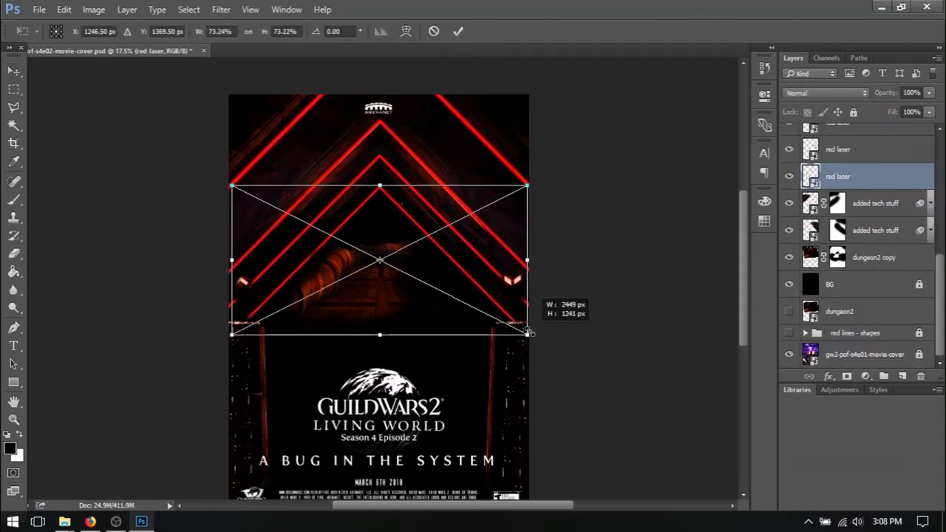
key("Return")
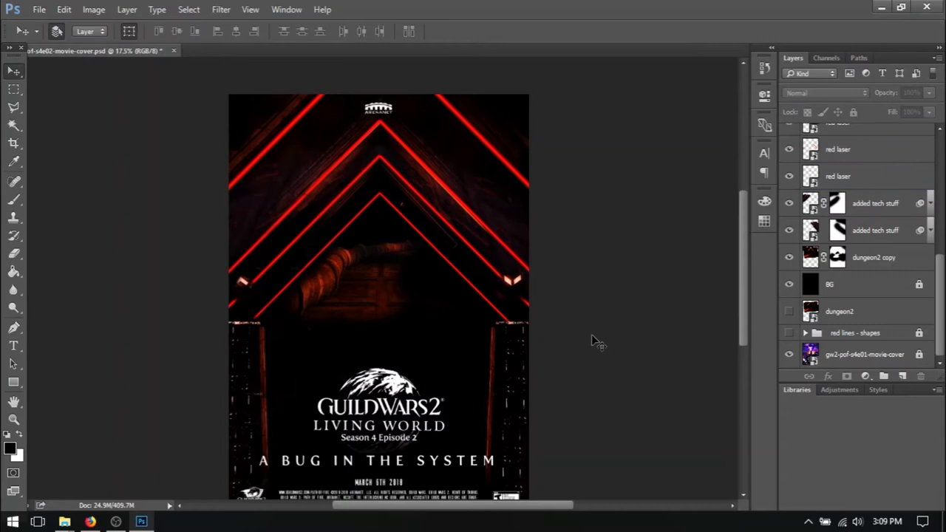
left_click_drag(403, 241, 403, 229)
left_click(676, 353)
mouse_move(141, 522)
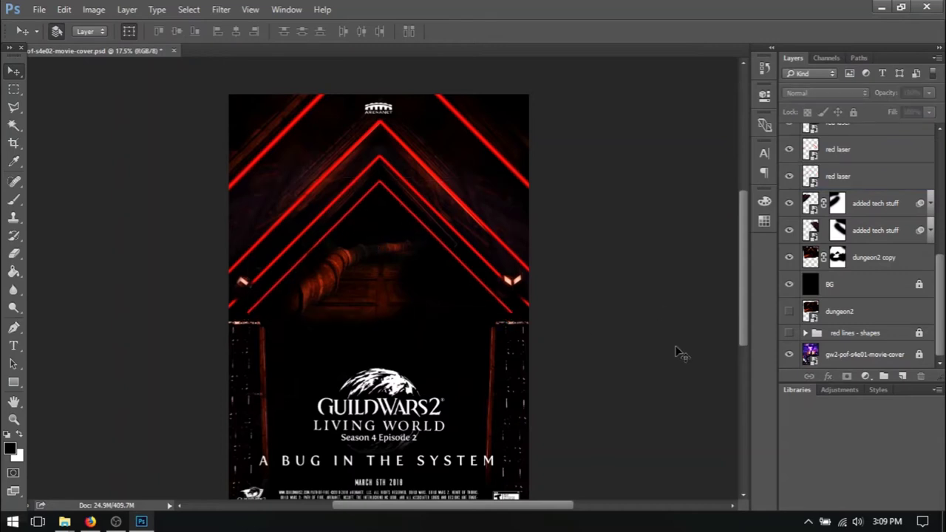
scroll(635, 373, "down", 1)
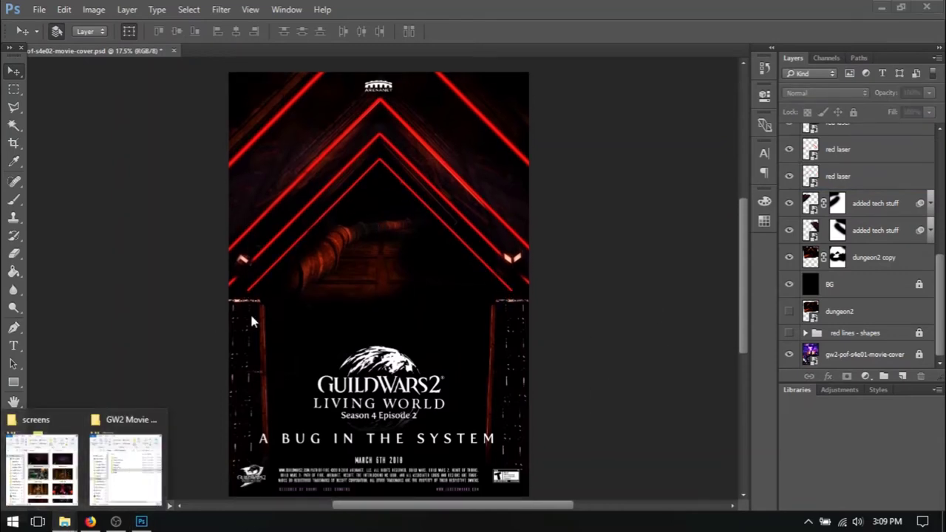
Convert the lab and lab copy layers into a single smart object.
left_click(206, 327, "ctrl")
left_click(876, 208)
left_click(876, 185)
left_click(876, 207, "shift")
right_click(854, 184)
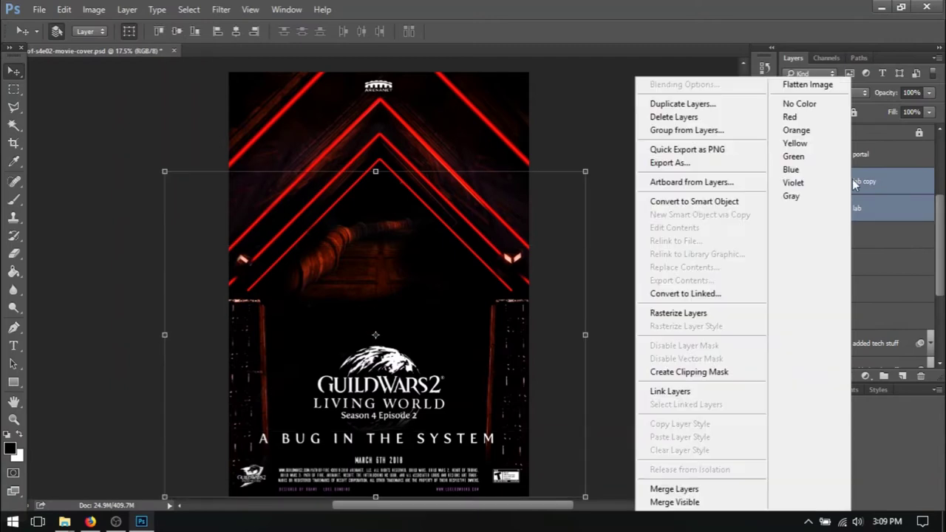
left_click(704, 202)
Apply Levels 22, 1.00, 163 to the lab smart object.
left_click(93, 8)
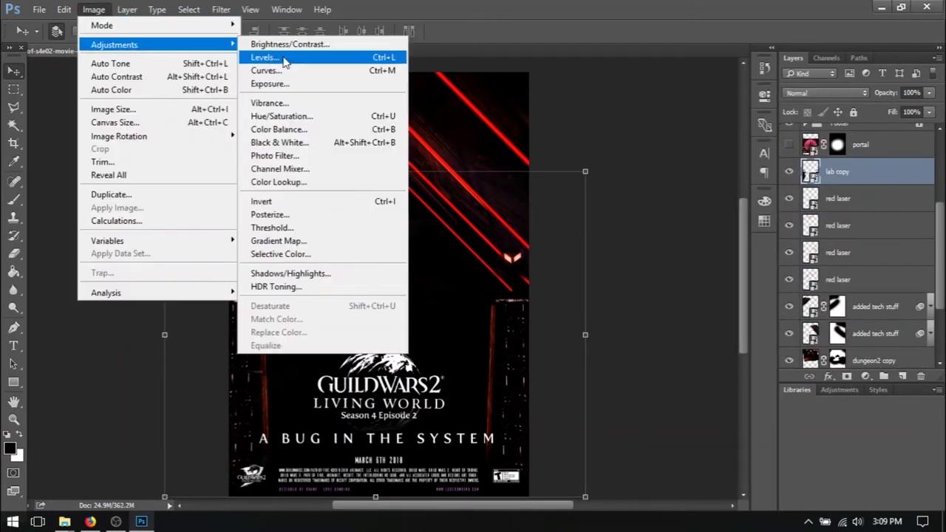
left_click(270, 76)
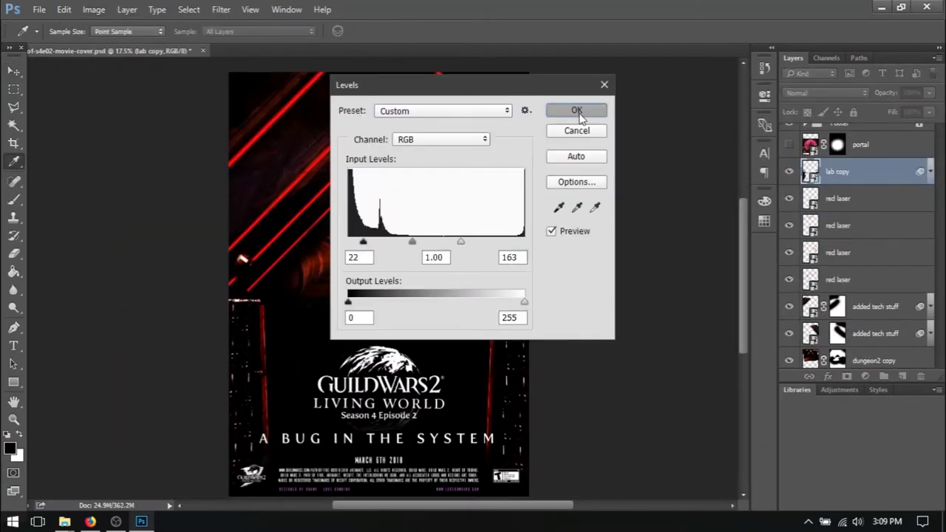
left_click(577, 111)
scroll(575, 435, "down", 1)
Open the screens folder and drag a braham screenshot onto the poster.
left_click(65, 523)
left_click(726, 392)
scroll(713, 384, "down", 2)
scroll(803, 390, "down", 2)
scroll(803, 390, "up", 10)
mouse_move(711, 214)
left_mouse_down()
mouse_move(522, 201)
mouse_move(545, 180)
left_mouse_up()
Commit the braham screenshot placement and move its layer below the portal.
left_click_drag(369, 281, 407, 278)
key("Return")
left_click_drag(871, 297, 870, 309)
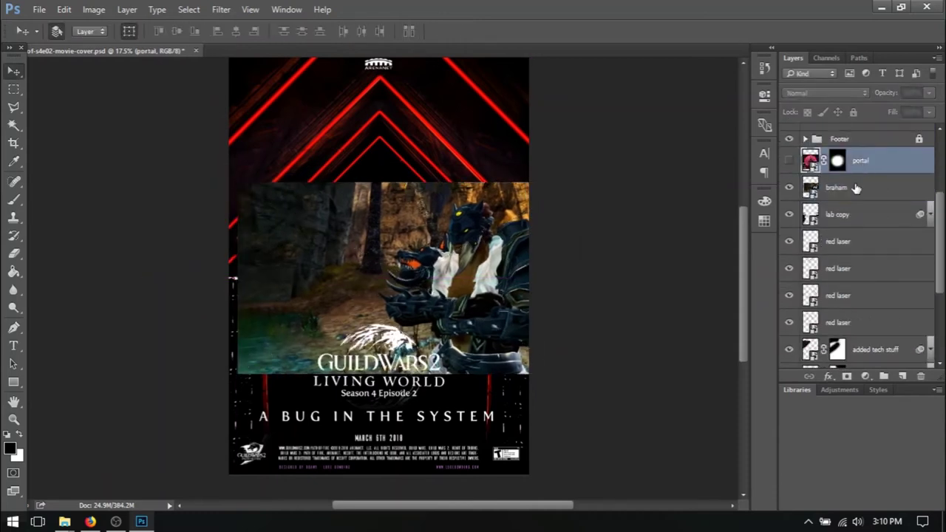
Add a layer mask to braham and paint out the brown background around him and the logo.
left_click(847, 376)
key("b")
mouse_move(259, 236)
left_mouse_down()
mouse_move(274, 360)
mouse_move(379, 148)
left_mouse_up()
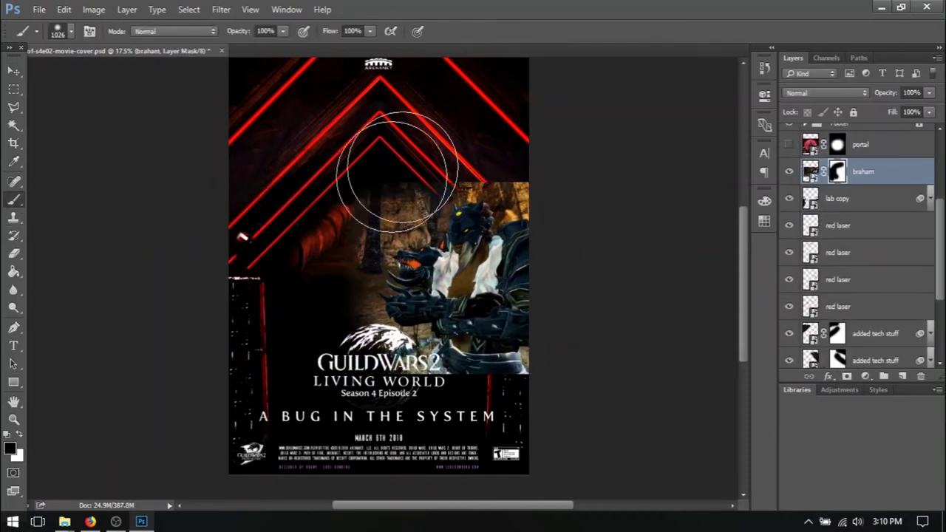
left_click_drag(473, 222, 503, 194)
scroll(510, 347, "up", 3)
mouse_move(506, 352)
left_mouse_down()
mouse_move(523, 338)
mouse_move(542, 196)
left_mouse_up()
scroll(517, 354, "up", 2)
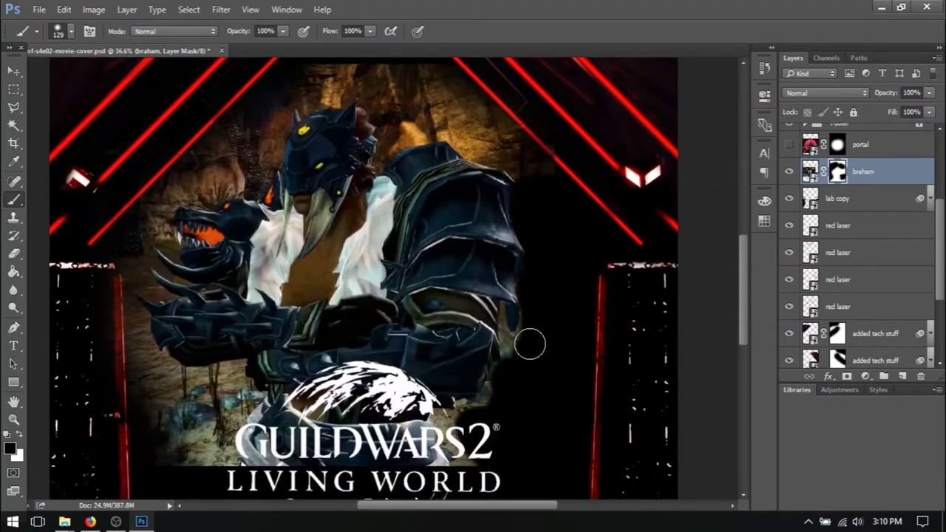
left_click_drag(447, 411, 129, 452)
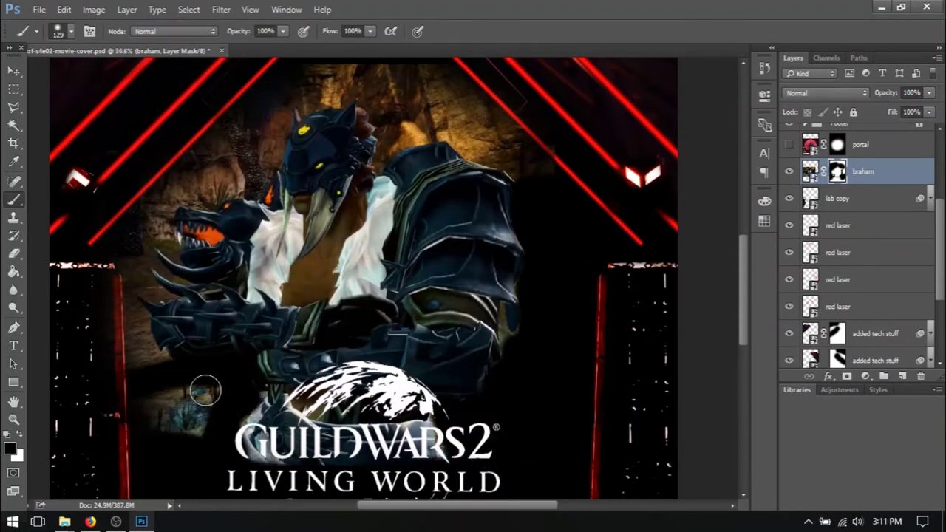
scroll(100, 383, "up", 2)
left_click_drag(394, 155, 530, 204)
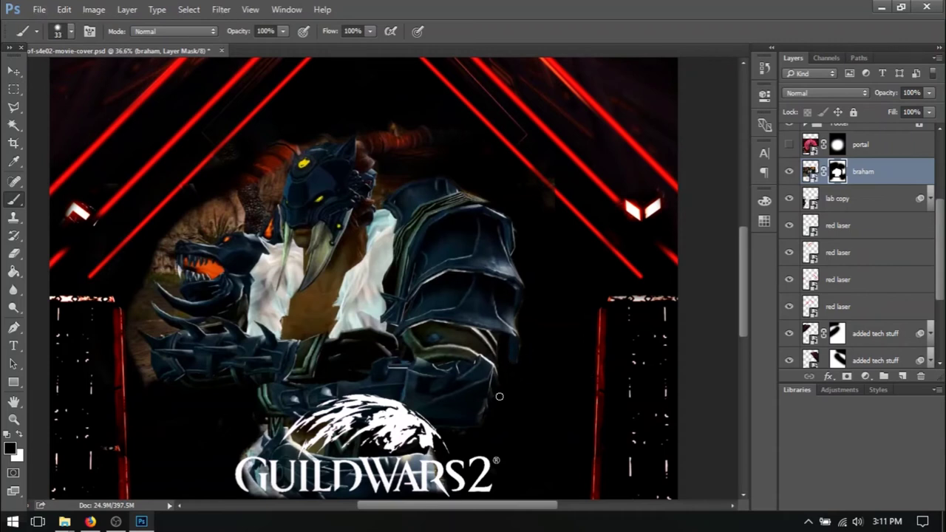
scroll(464, 449, "down", 3)
Enlarge the brush and mask out more of braham's leftover background.
right_click(235, 400, "alt")
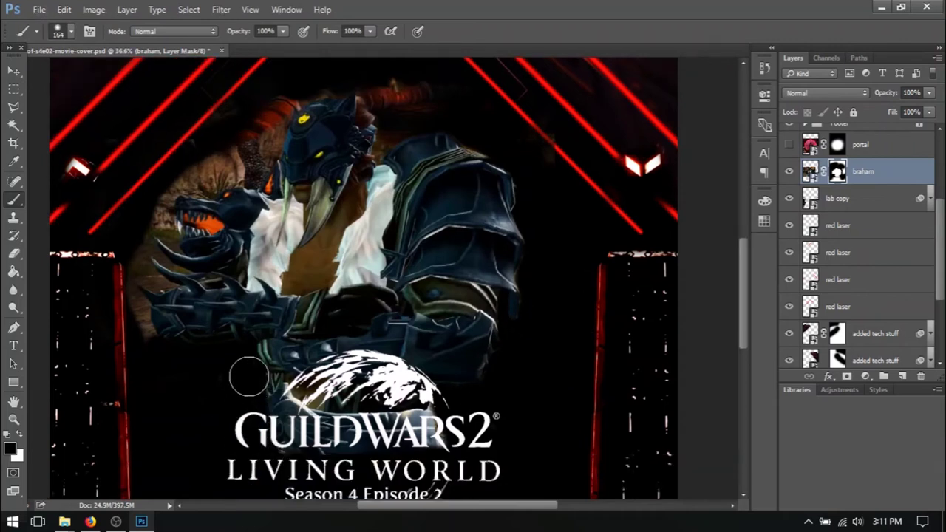
scroll(144, 348, "up", 3)
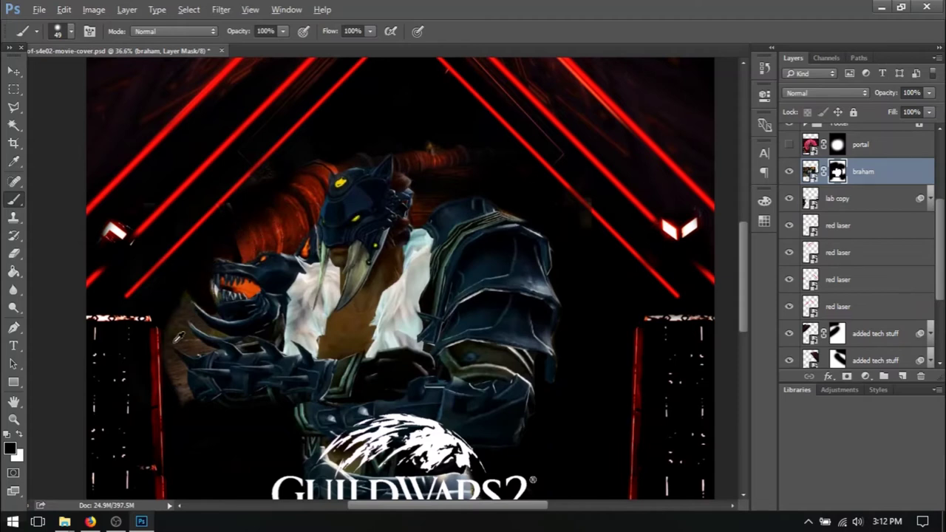
scroll(193, 303, "up", 3)
scroll(199, 369, "up", 1)
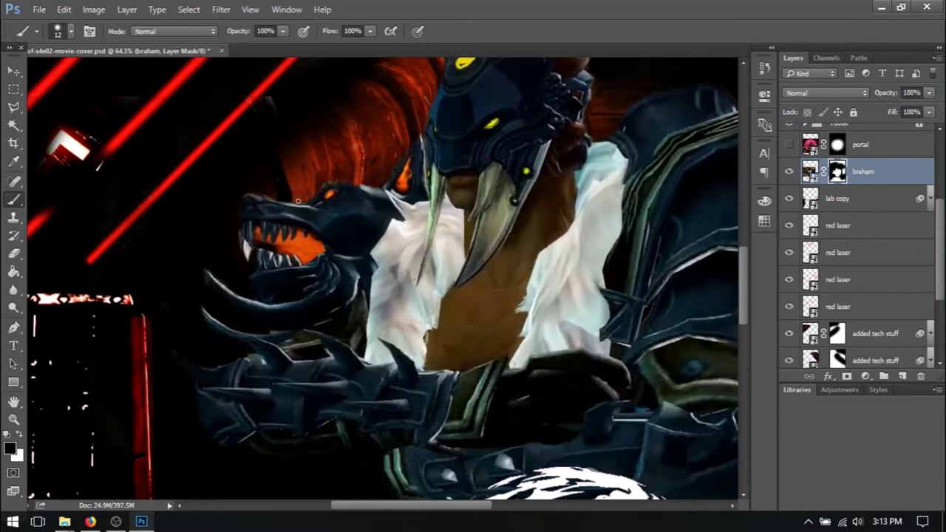
left_click_drag(463, 201, 450, 158)
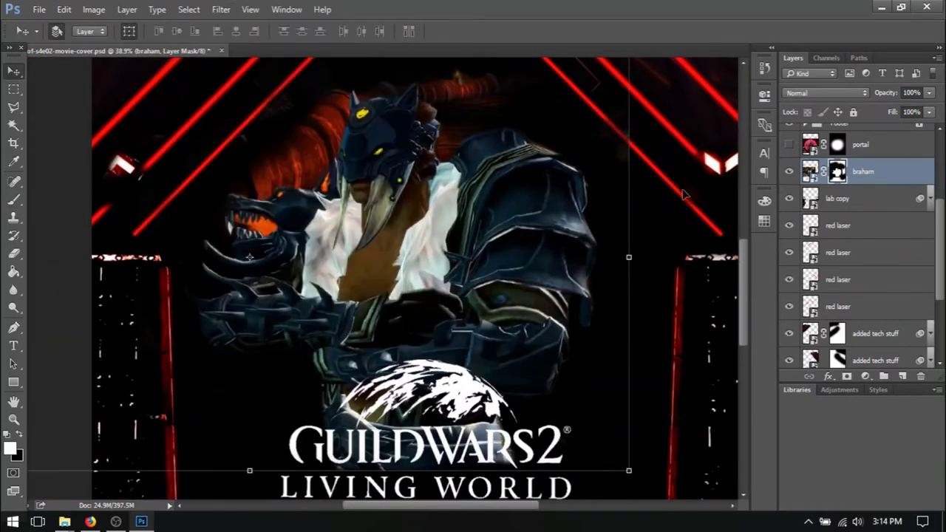
Reapply Sharpen to braham and try a +180 Hue/Saturation shift, then discard it.
key("ctrl+f")
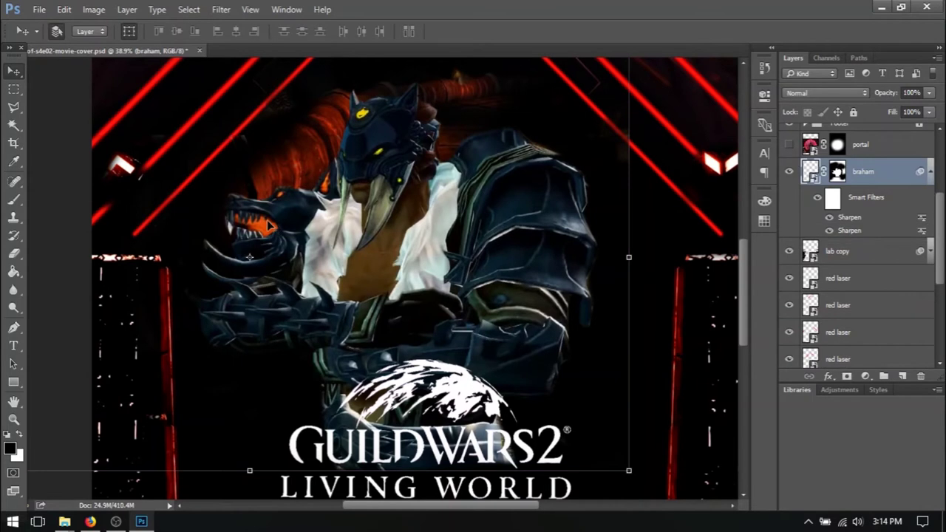
left_click(64, 9)
left_click(310, 107)
left_click_drag(480, 102, 755, 142)
mouse_move(715, 227)
left_mouse_down()
mouse_move(796, 244)
mouse_move(683, 246)
left_mouse_up()
key("Escape")
Fit the poster in view and shrink braham to about 94% width.
key("v")
key("ctrl+0")
left_click(454, 206)
left_click(490, 217)
left_click_drag(437, 197, 430, 206)
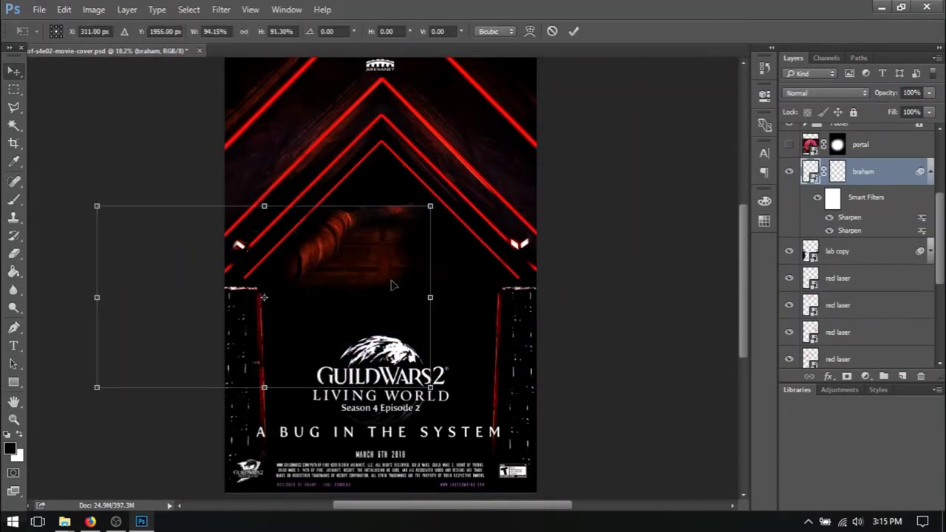
left_click(64, 522)
Place the rox image, add a layer mask and paint out most of its background.
left_click_drag(813, 348, 370, 278)
key("Return")
left_click(847, 376)
key("b")
mouse_move(503, 186)
left_mouse_down()
mouse_move(380, 243)
mouse_move(414, 244)
left_mouse_up()
Move rox toward the centre, enlarge it, and mask more background on the left.
key("v")
left_click_drag(302, 264, 367, 264)
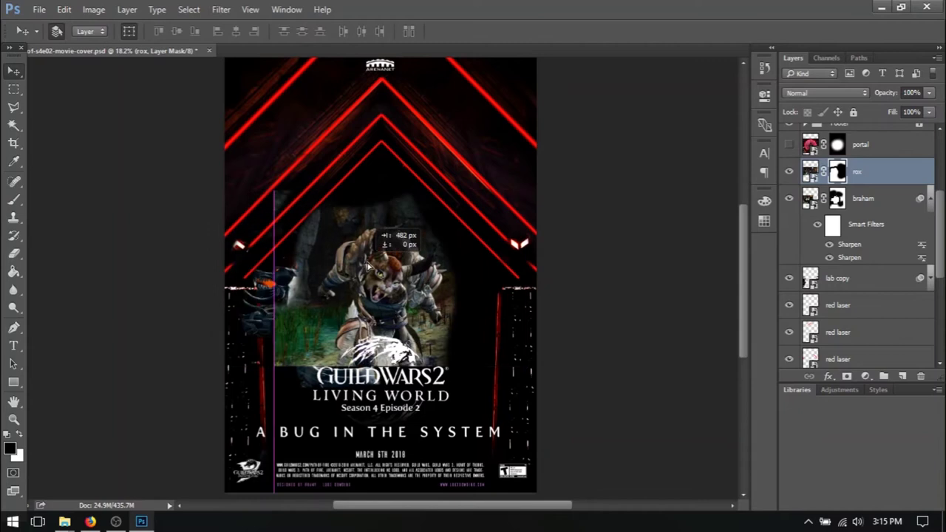
key("ctrl+t")
left_click_drag(274, 192, 222, 158)
left_click_drag(436, 281, 468, 281)
key("Return")
key("b")
mouse_move(281, 165)
left_mouse_down()
mouse_move(307, 275)
mouse_move(456, 163)
mouse_move(258, 289)
left_mouse_up()
key("ctrl+z")
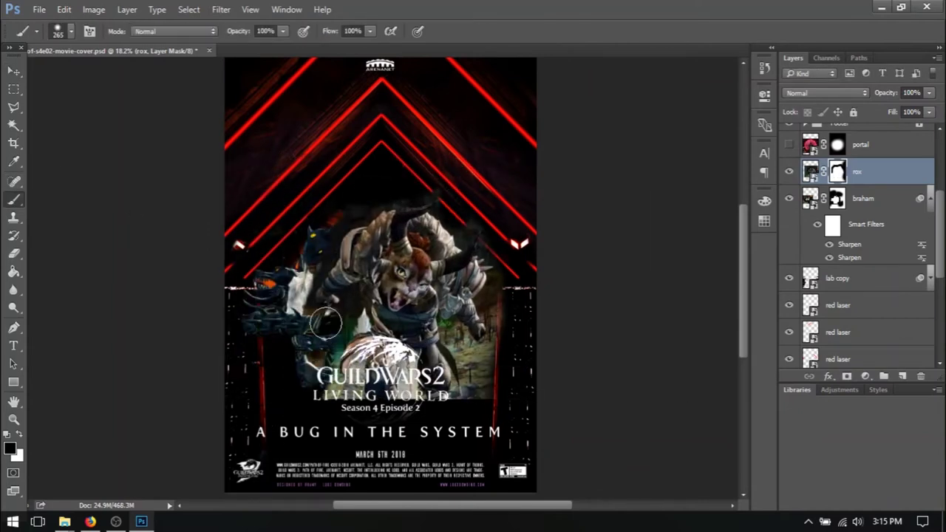
Paint out the brownish background to the right of rox.
scroll(314, 300, "up", 3)
scroll(296, 333, "up", 2)
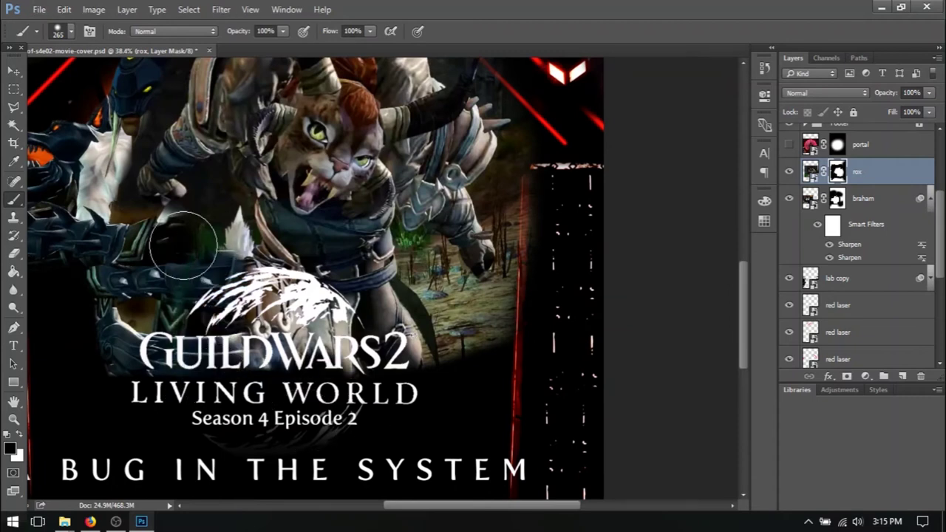
scroll(185, 295, "up", 2)
left_click(432, 355)
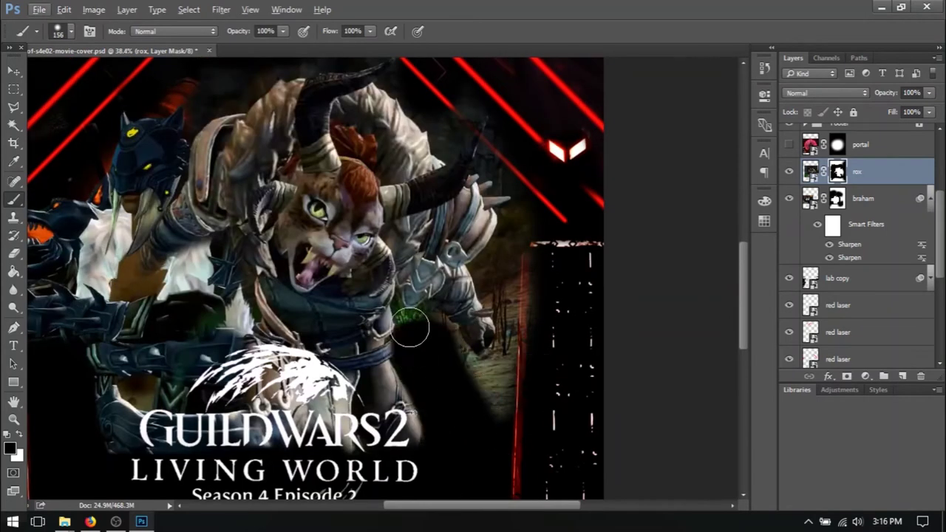
left_click_drag(508, 349, 509, 207)
scroll(540, 300, "up", 1)
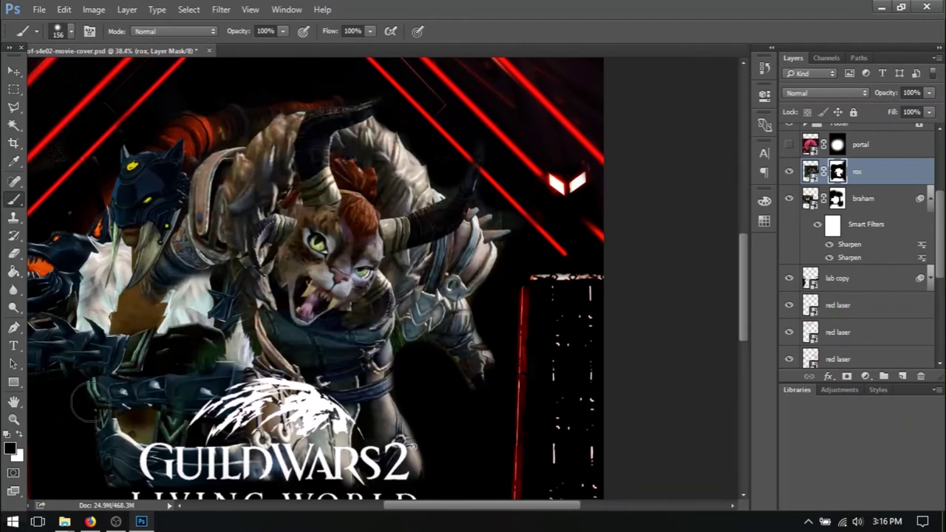
Shift rox right and down beside braham and fit the whole poster in view.
key("v")
left_click_drag(482, 218, 505, 256)
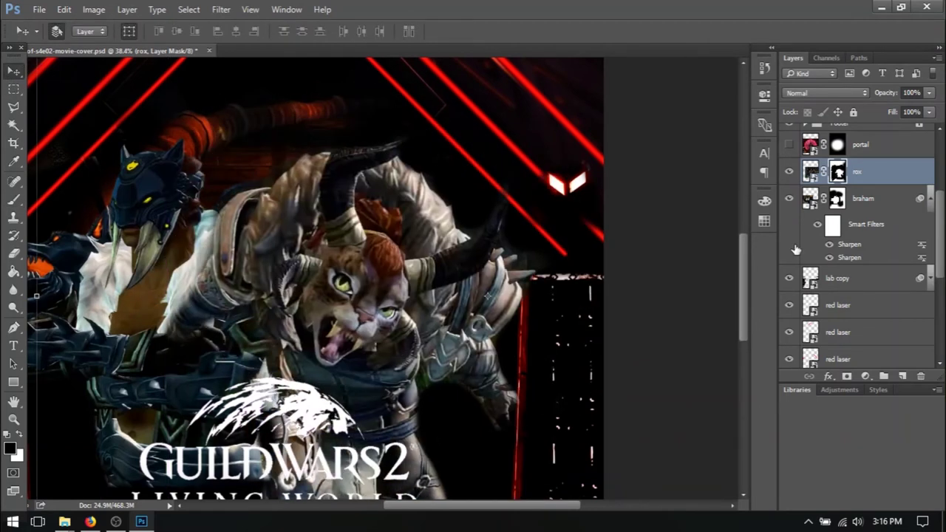
left_click(13, 198)
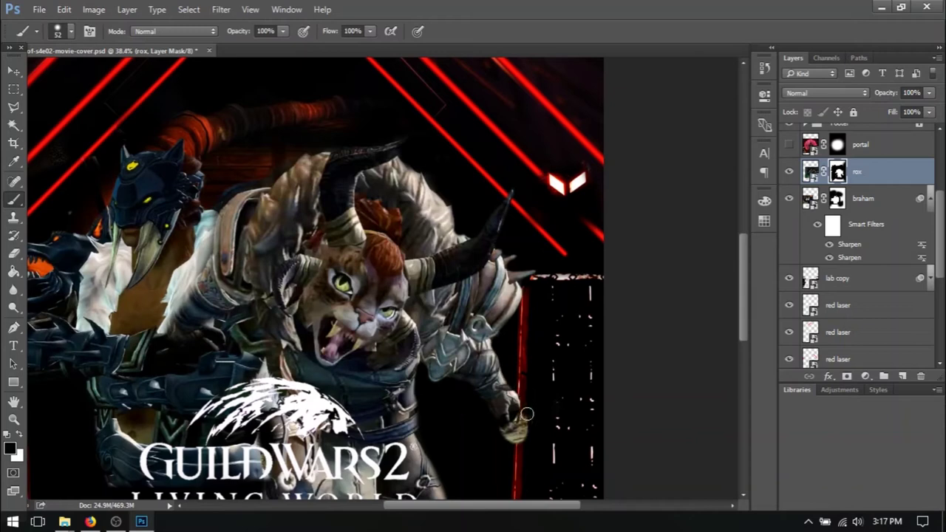
scroll(409, 343, "down", 2)
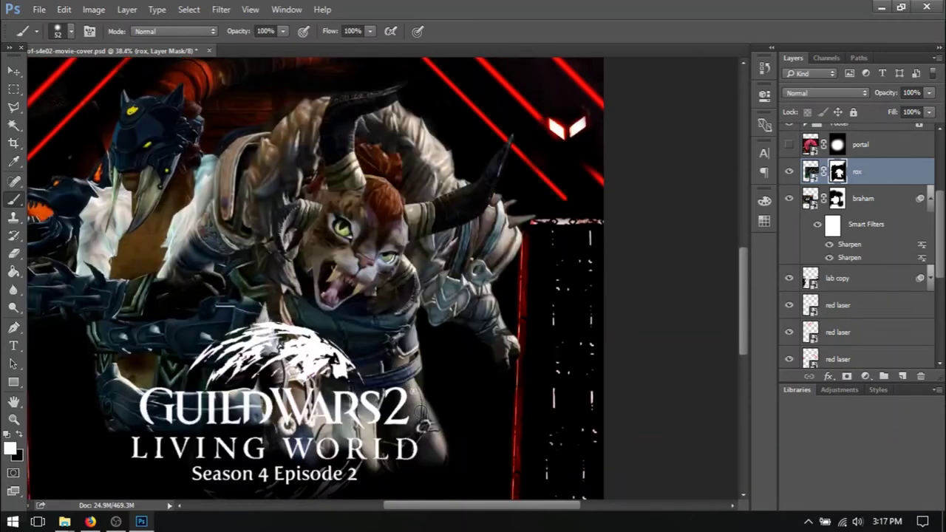
left_click_drag(335, 138, 440, 249)
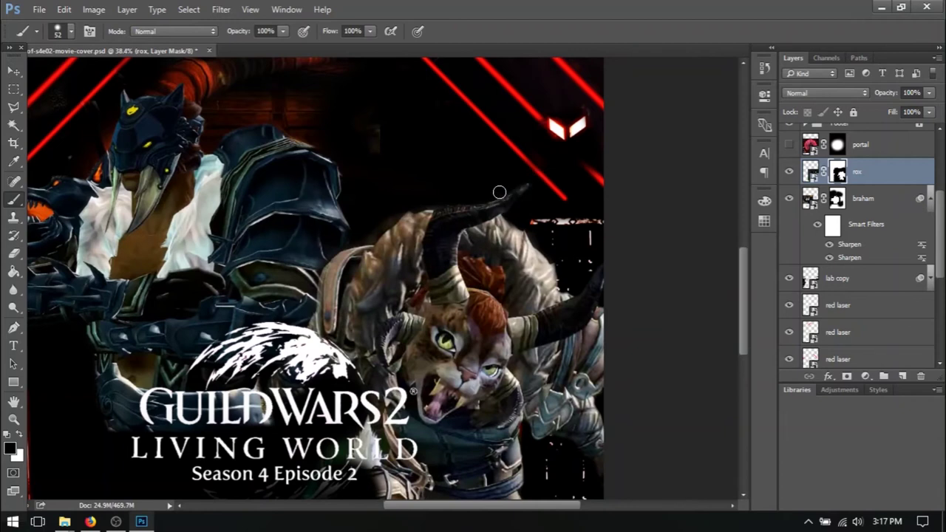
scroll(345, 258, "down", 1)
key("ctrl+0")
key("ctrl+t")
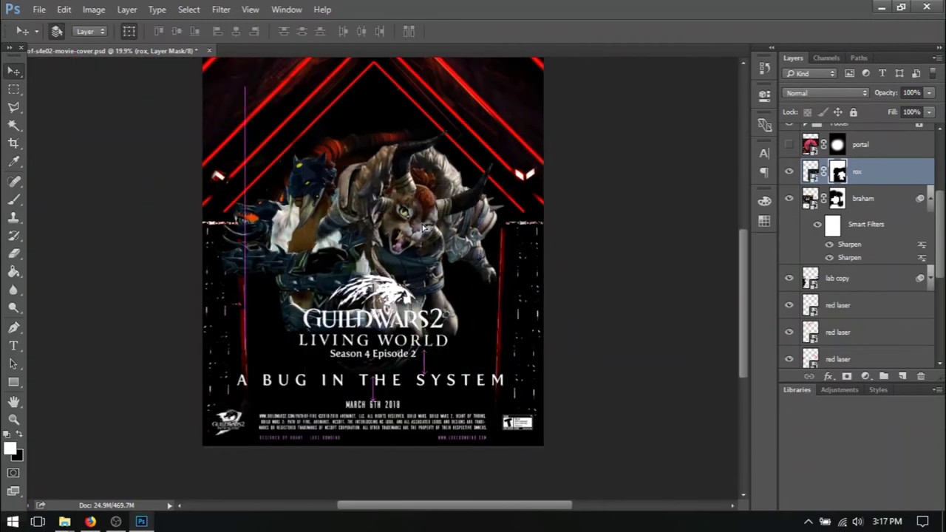
Commit the rox transform, stack rox beneath braham and move it right and down.
key("Return")
left_click_drag(857, 171, 865, 250)
scroll(519, 263, "up", 1)
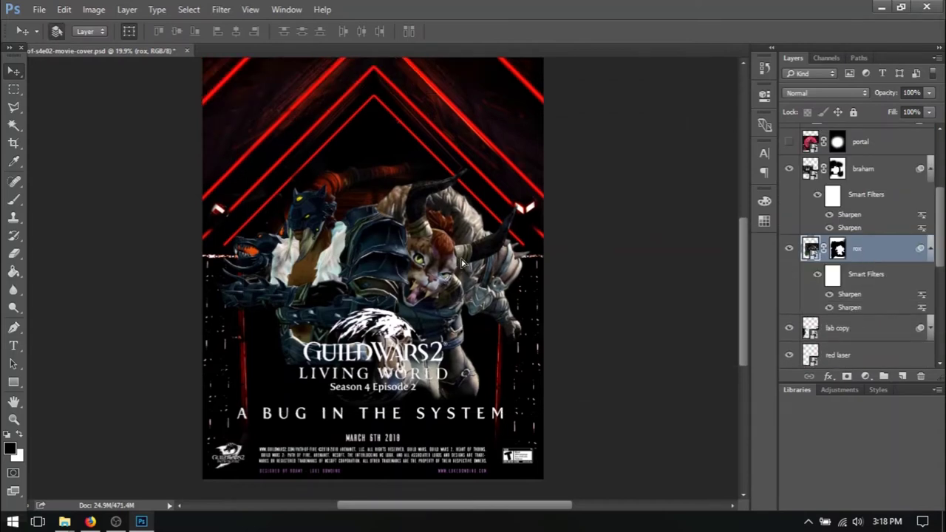
left_click_drag(519, 264, 556, 289)
left_click(65, 8)
key("Escape")
Try moving braham to the left, then undo that transform.
mouse_move(517, 244)
left_mouse_down()
mouse_move(392, 246)
mouse_move(323, 278)
left_mouse_up()
key("Return")
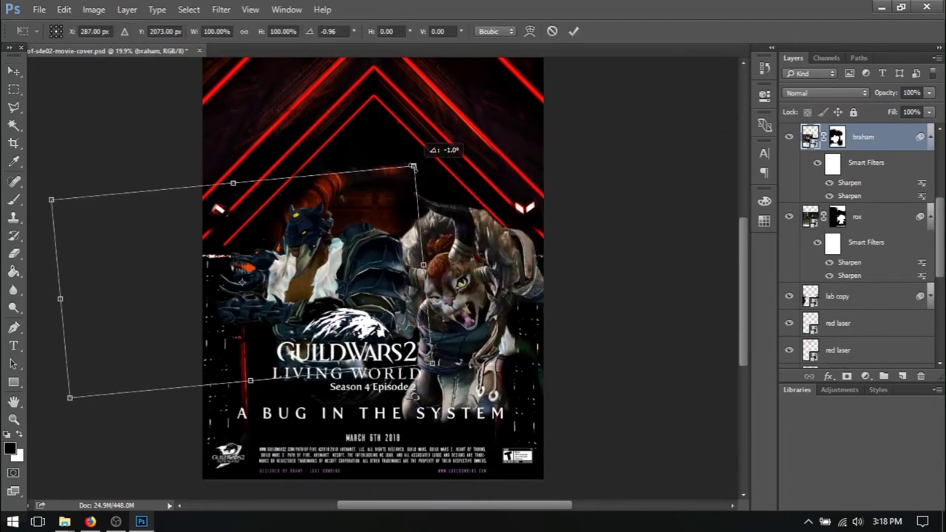
key("ctrl+alt+z")
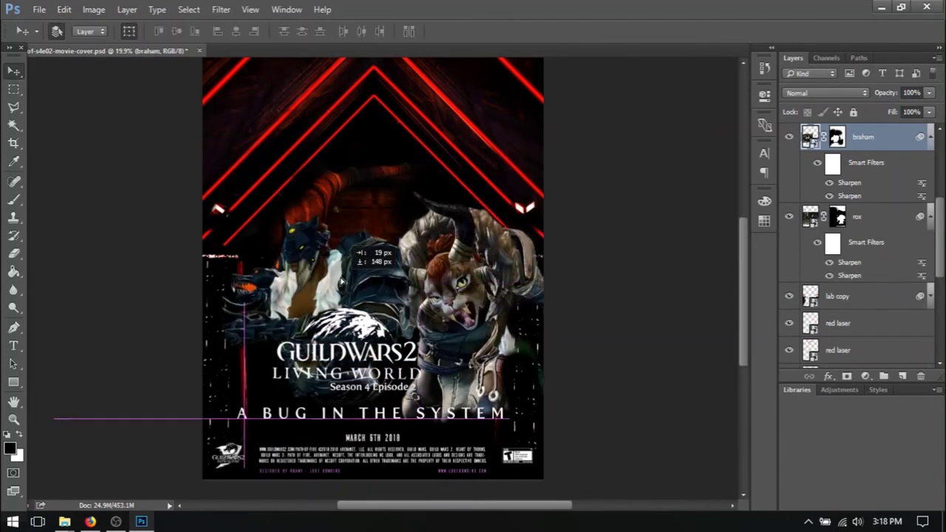
key("ctrl+alt+z")
key("ctrl+alt+z")
Try tilting rox by 6, 8 and 22 degrees, cancelling each rotation.
left_click_drag(604, 119, 608, 151)
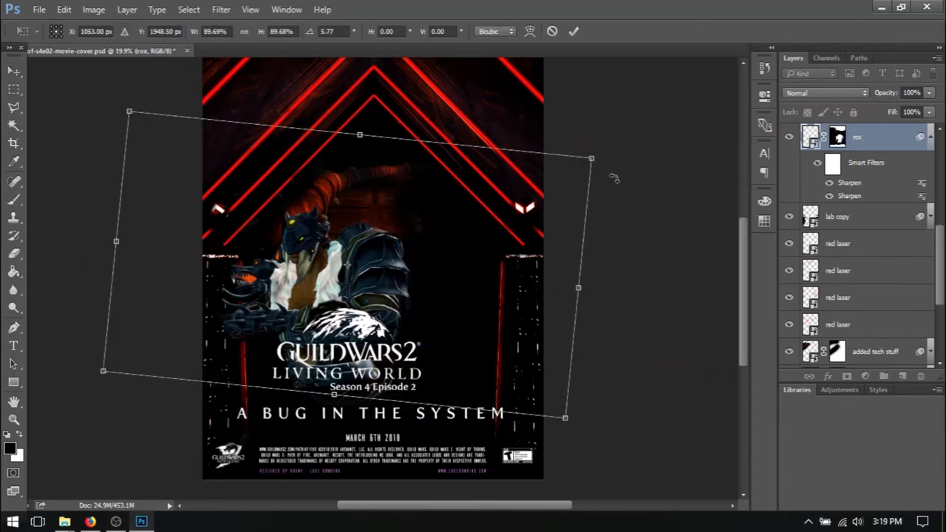
key("ctrl+z")
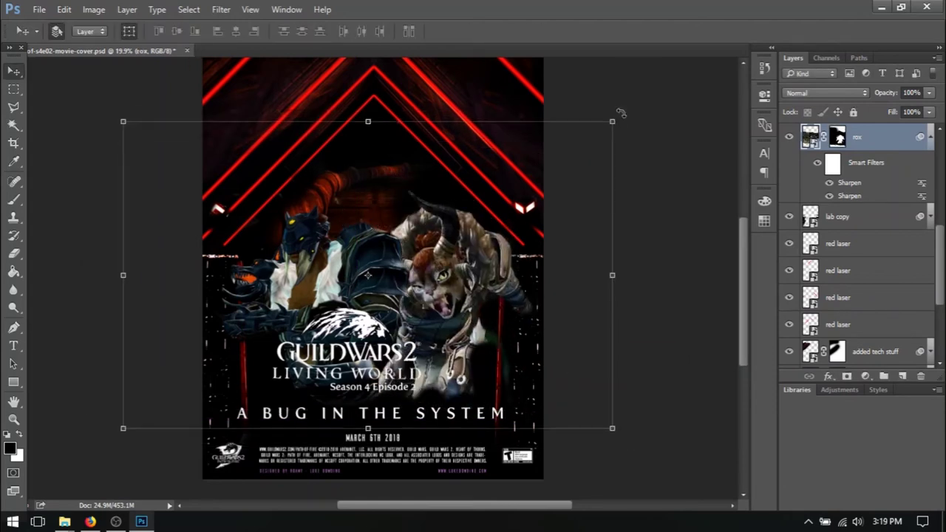
left_click_drag(628, 118, 647, 164)
key("ctrl+z")
key("Escape")
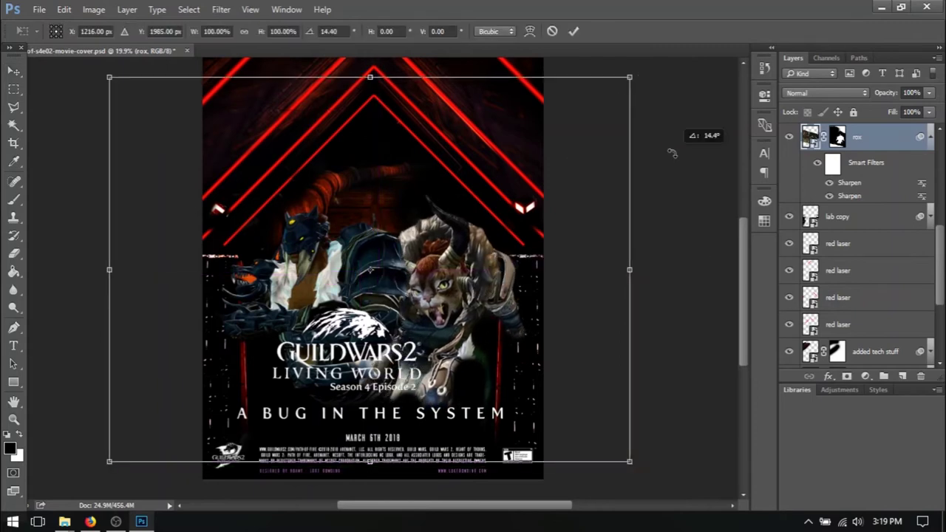
left_click_drag(632, 80, 679, 190)
key("Escape")
Reposition rox, flip it vertically, and try a 44-degree rotation before cancelling.
mouse_move(464, 269)
left_mouse_down()
mouse_move(489, 294)
mouse_move(478, 301)
left_mouse_up()
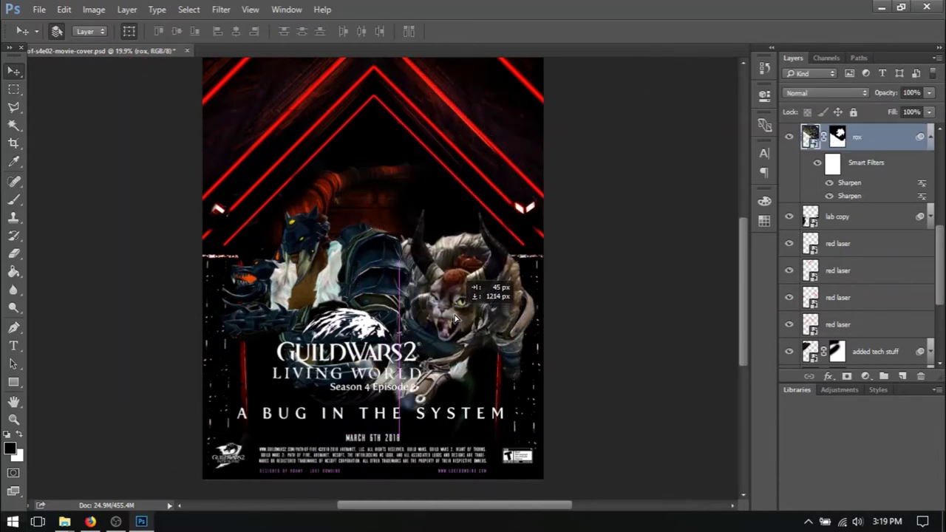
left_click(64, 9)
left_click(413, 441)
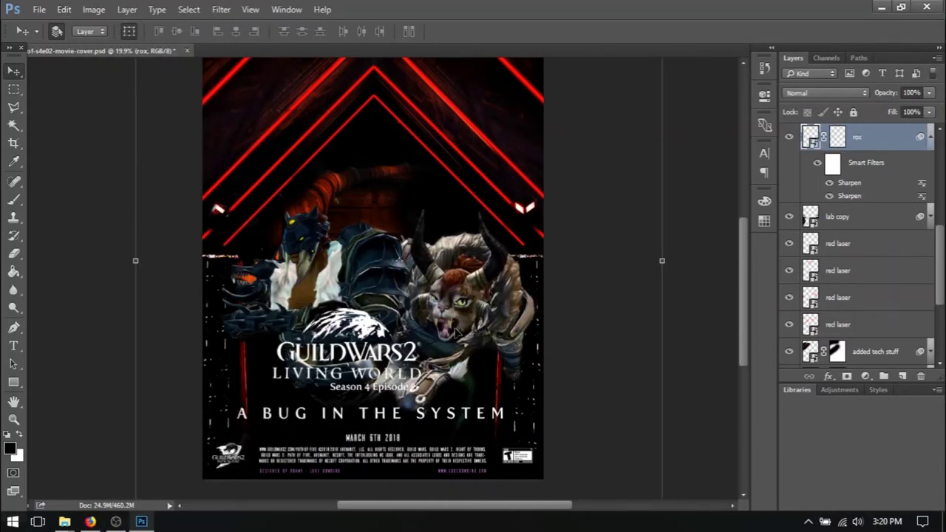
key("ctrl+minus")
key("ctrl+t")
left_click_drag(692, 111, 680, 276)
key("Escape")
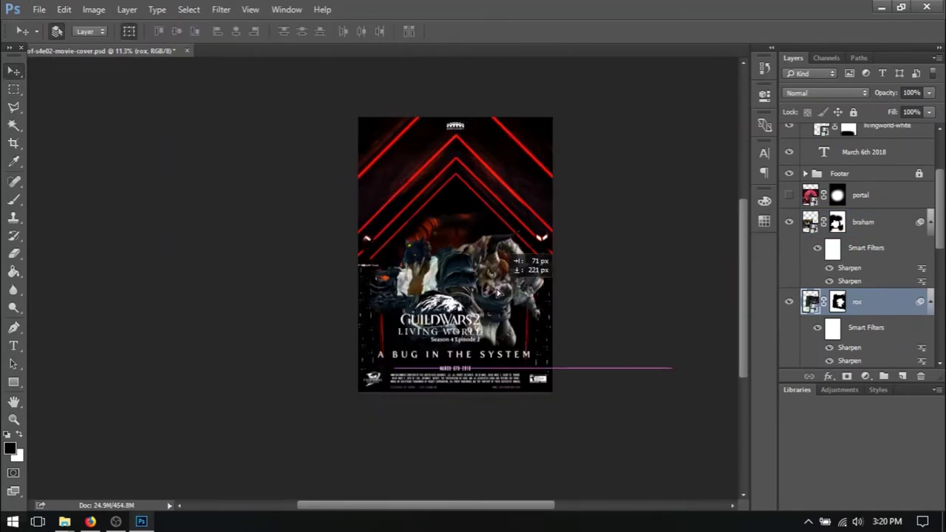
Enlarge rox to about 121% and nudge braham slightly into place.
scroll(475, 272, "up", 3)
left_click_drag(549, 305, 526, 284)
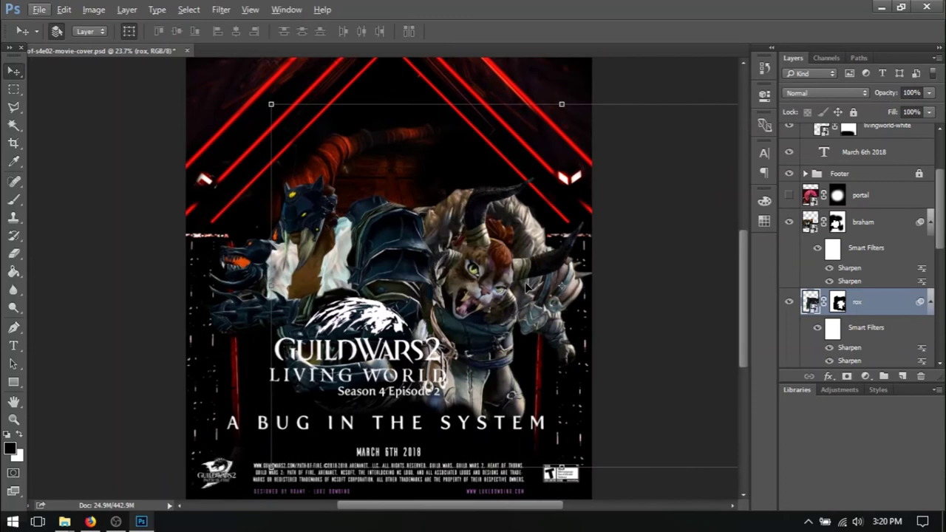
left_click_drag(271, 105, 264, 100)
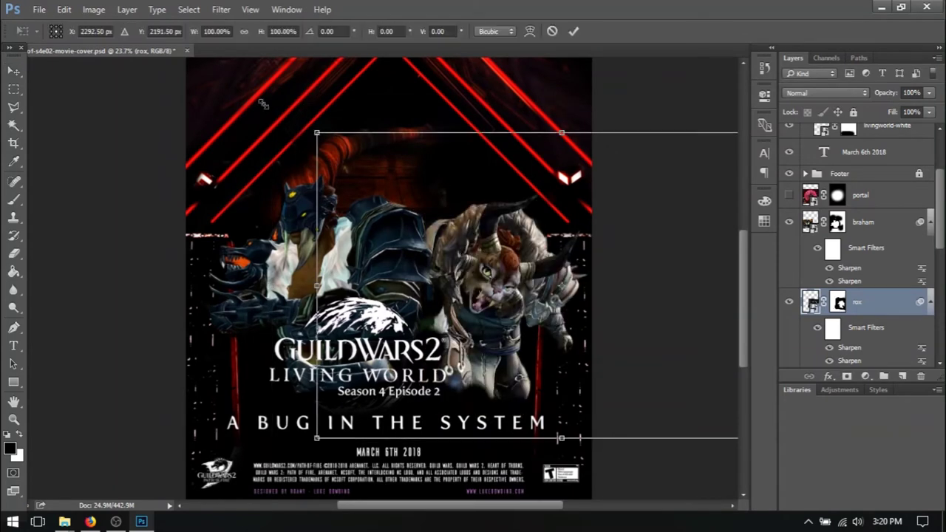
key("Return")
left_click_drag(381, 275, 373, 281)
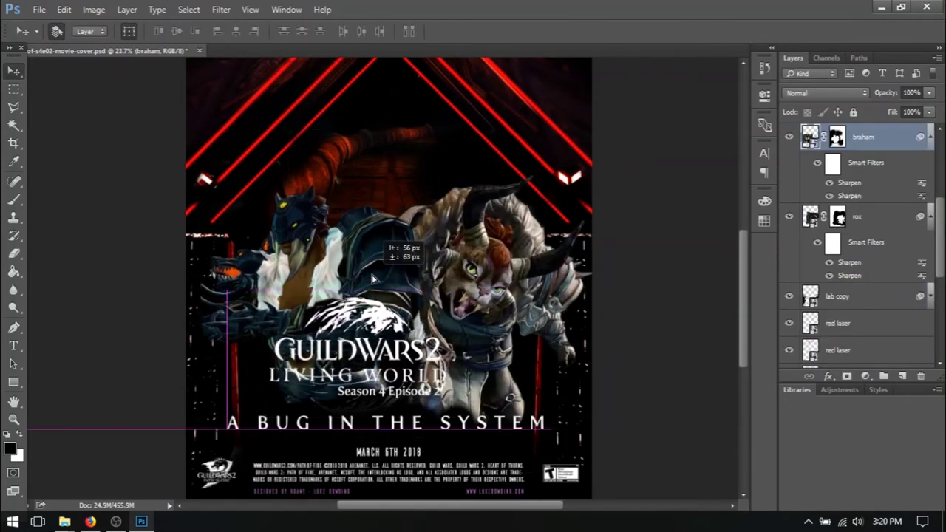
Target braham's mask with a larger swapped-colour brush, restoring the accidentally deleted layer.
left_click(836, 137)
key("b")
key("x")
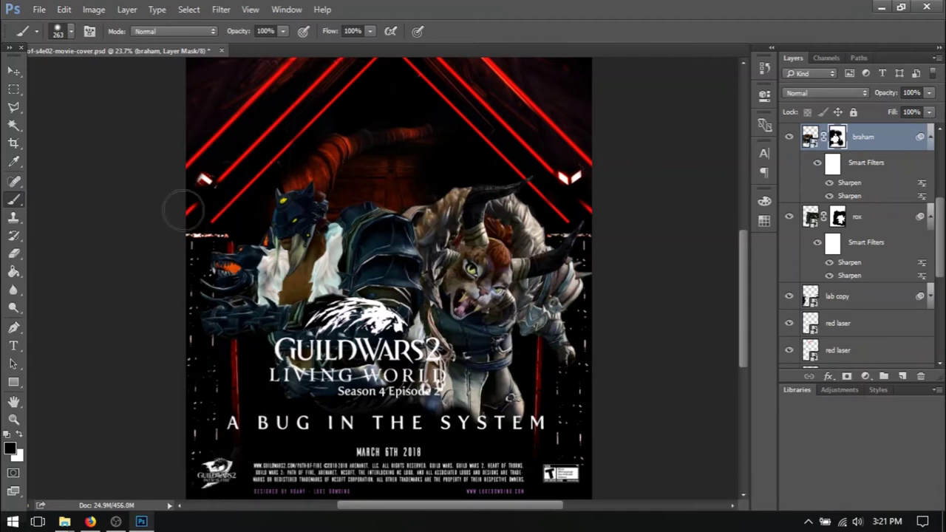
key("Delete")
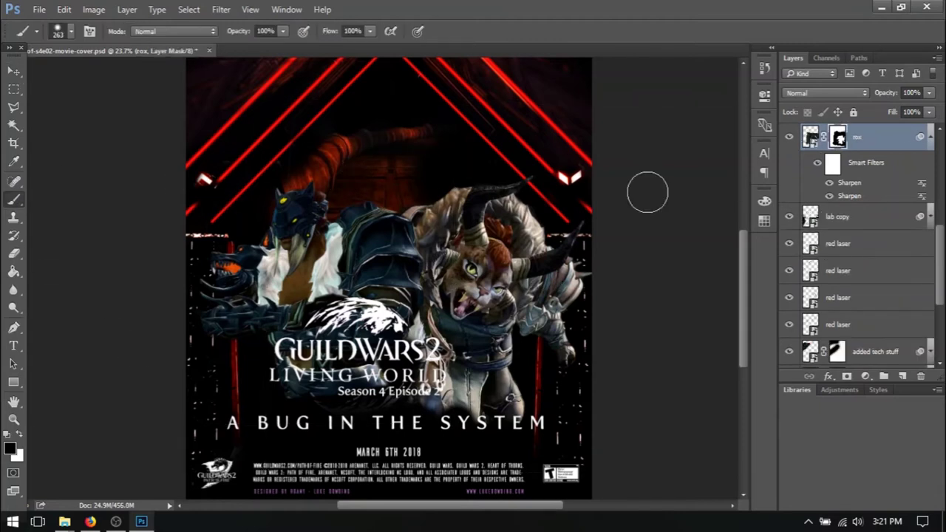
key("bracketright")
key("bracketright")
key("bracketright")
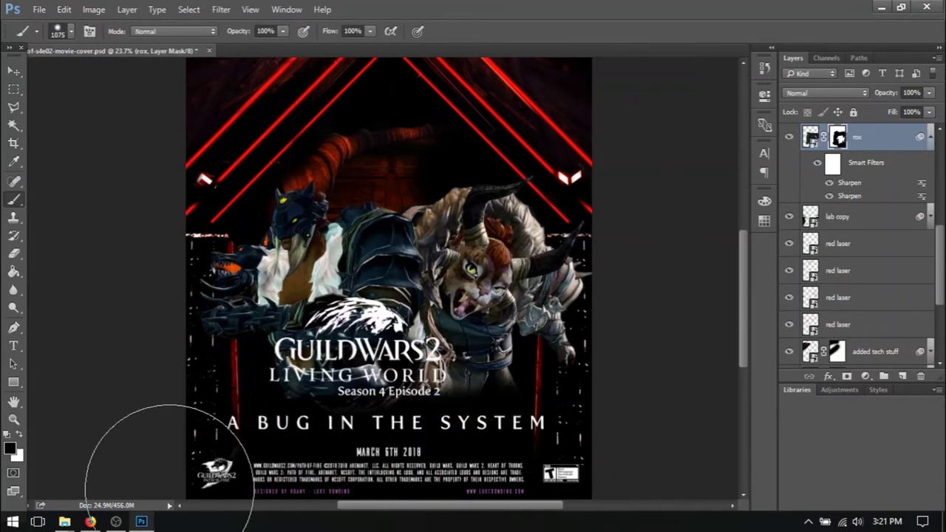
key("ctrl+z")
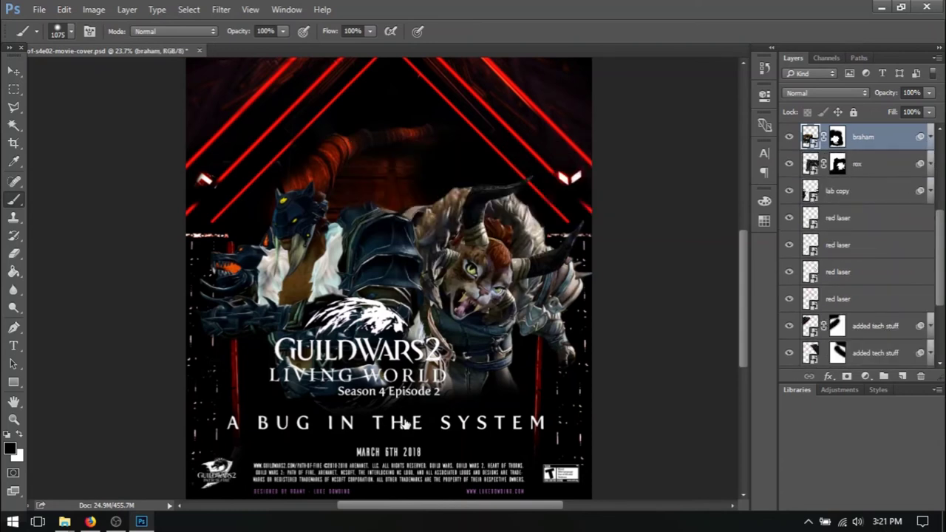
key("v")
left_click(447, 275)
key("ctrl+l")
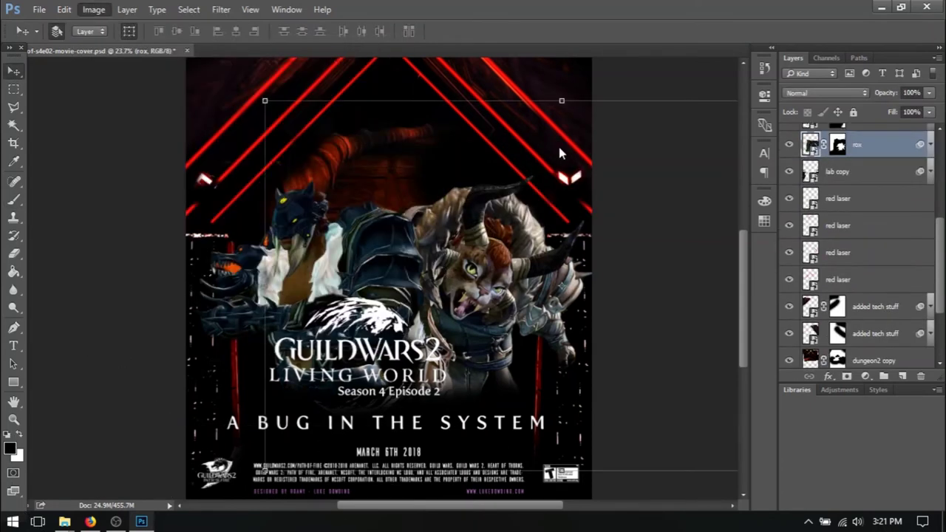
Apply Levels 18/173 to rox, then try Hue/Saturation without colorize and cancel it.
left_click_drag(606, 263, 619, 264)
left_click_drag(782, 263, 730, 267)
left_click(828, 135)
left_click(93, 9)
left_click(350, 130)
left_click(846, 309)
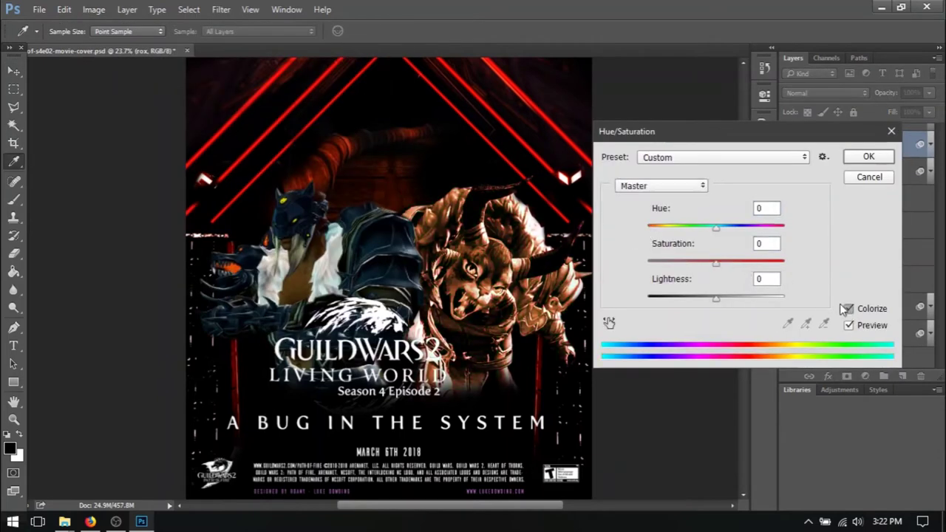
key("Return")
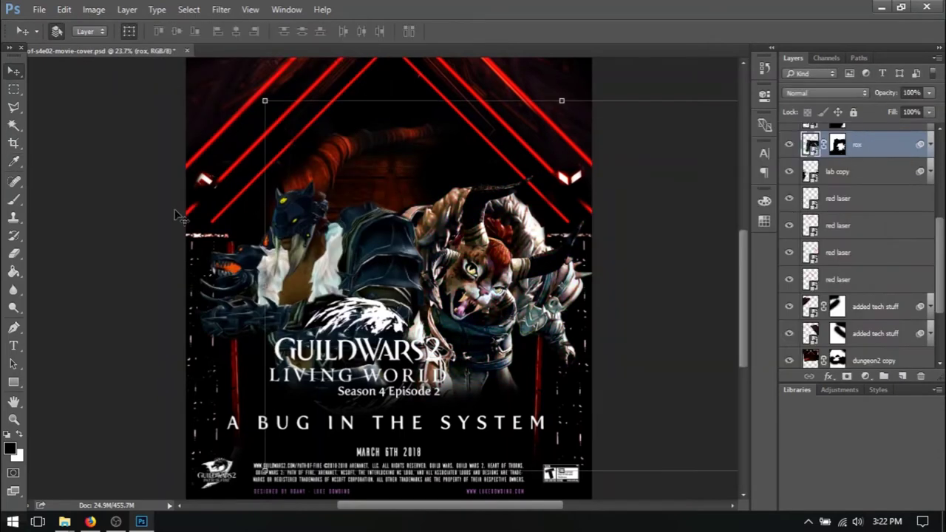
scroll(634, 236, "down", 2)
Add a dark red Photo Filter at 25% density to rox.
left_click(94, 9)
left_click(348, 158)
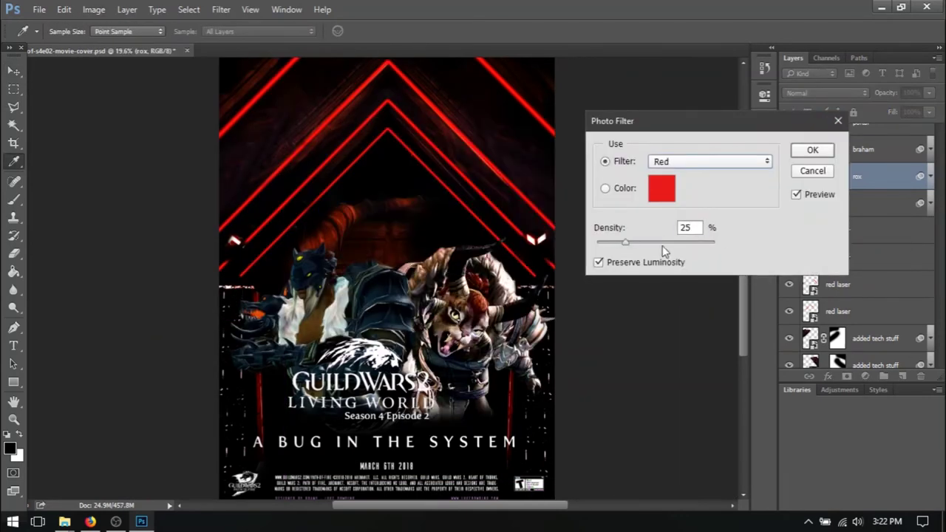
left_click(665, 201)
key("Return")
left_click(598, 261)
left_click(661, 189)
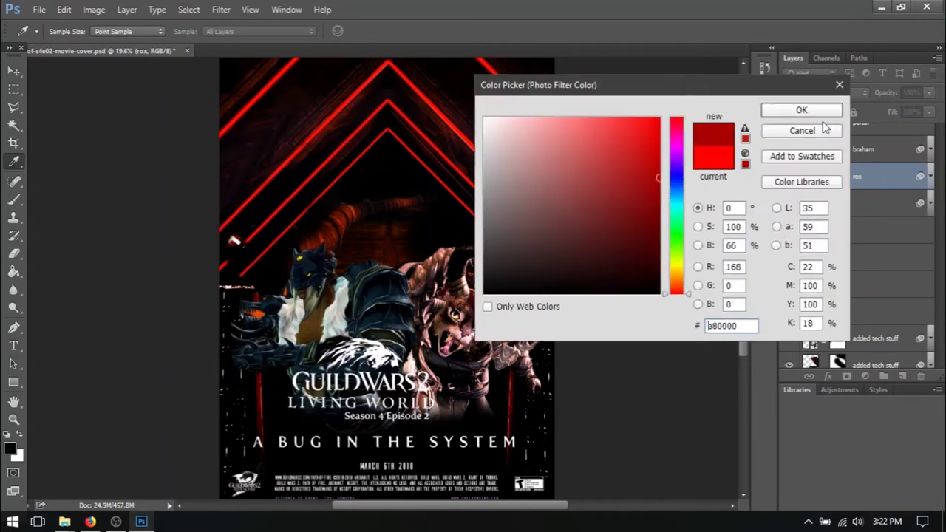
key("Return")
key("Return")
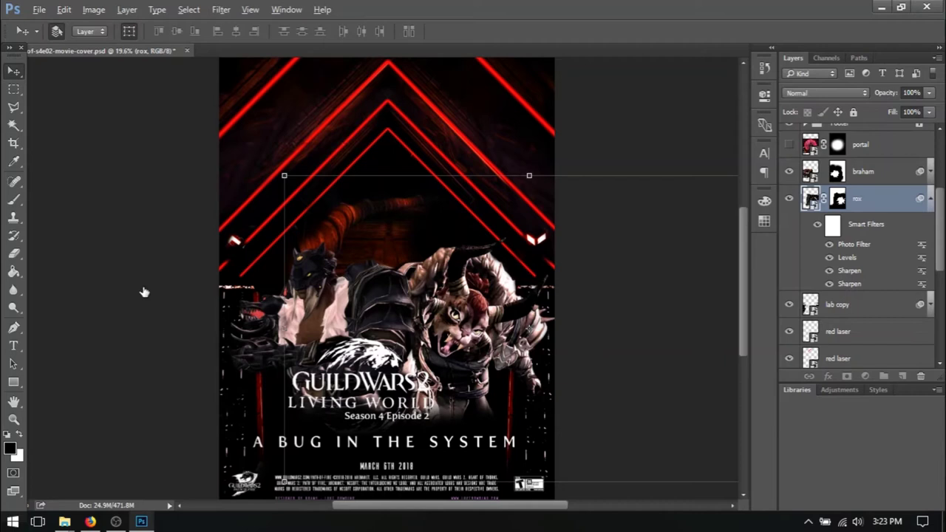
Darken braham's Levels smart filter slightly and nudge the Guild Wars logo right.
left_click(862, 171)
double_click(847, 230)
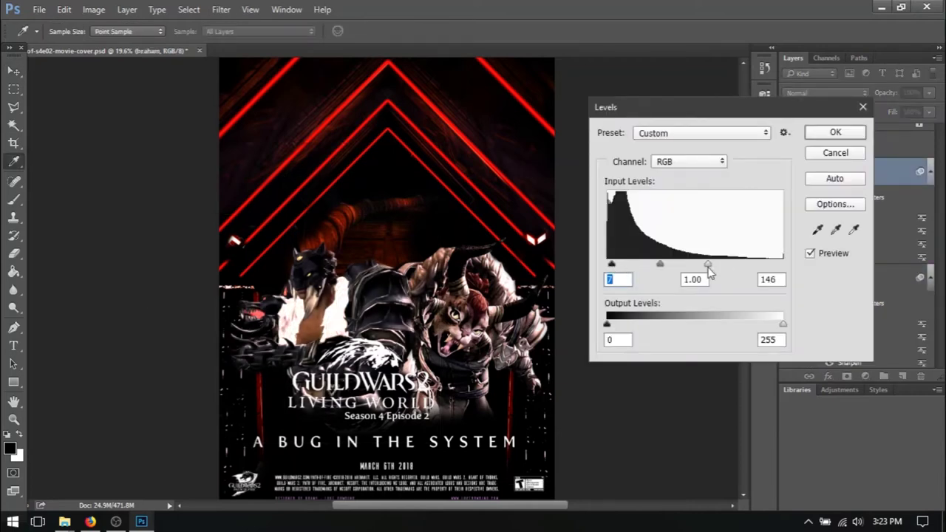
left_click_drag(611, 264, 615, 264)
key("Return")
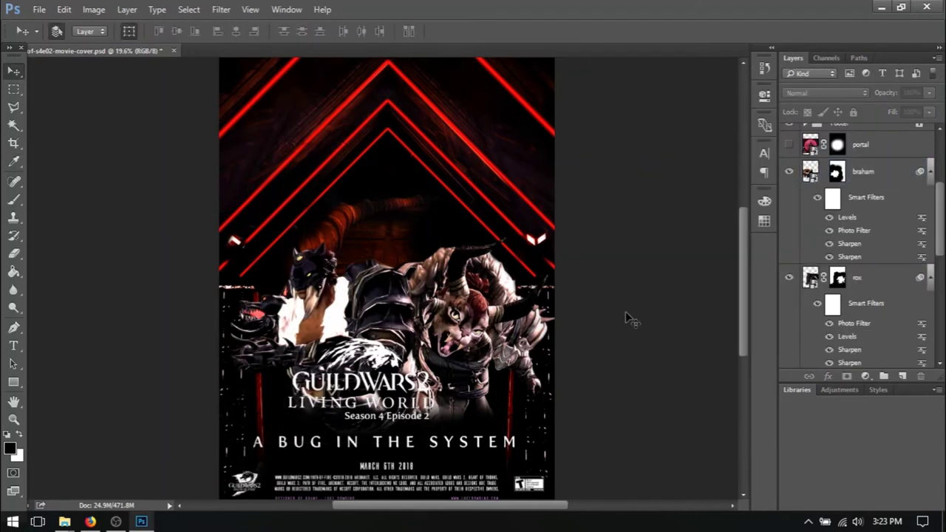
scroll(583, 344, "down", 2)
left_click_drag(369, 340, 395, 340)
left_click(835, 147)
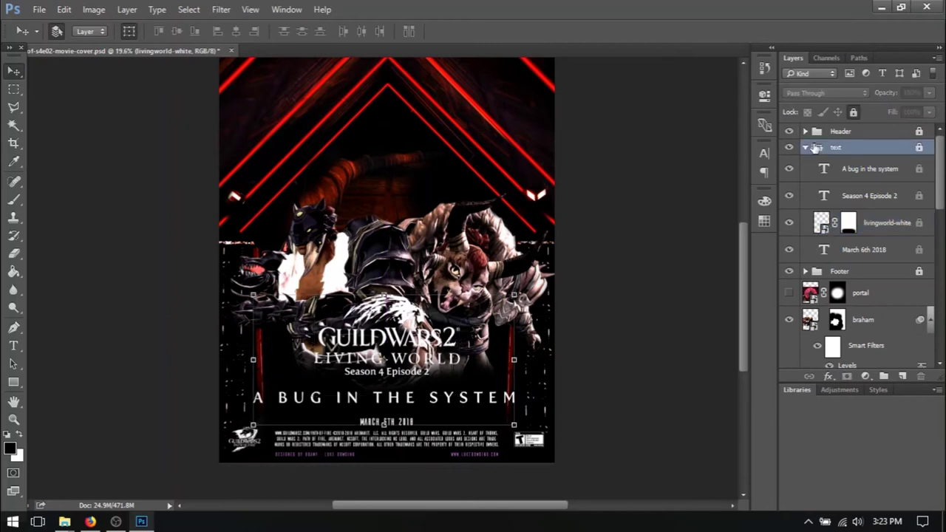
Reveal the hidden portal layer in the text group and scale it up over the poster.
left_click(805, 147)
left_click(864, 185)
scroll(857, 244, "down", 2)
scroll(857, 244, "down", 2)
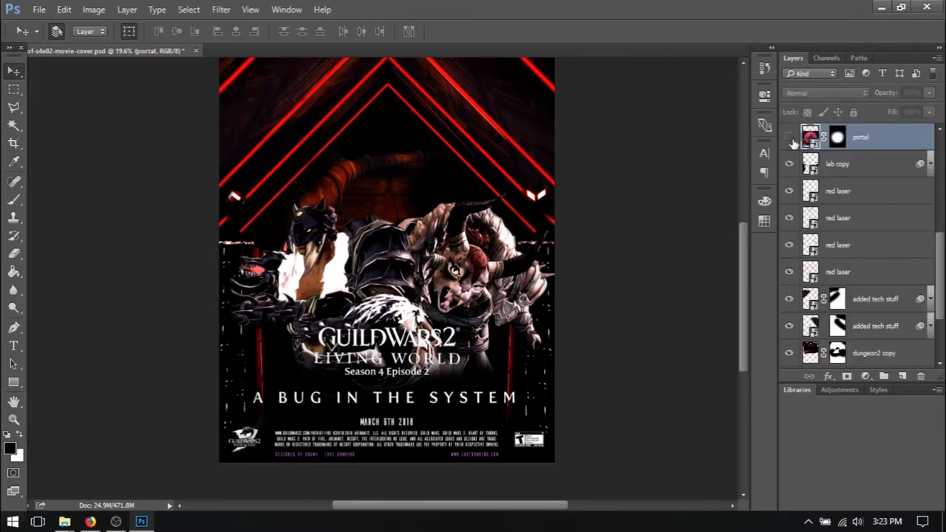
left_click(788, 137)
scroll(405, 188, "up", 1)
left_click_drag(405, 189, 422, 158)
scroll(421, 158, "down", 2)
left_click_drag(640, 185, 580, 111)
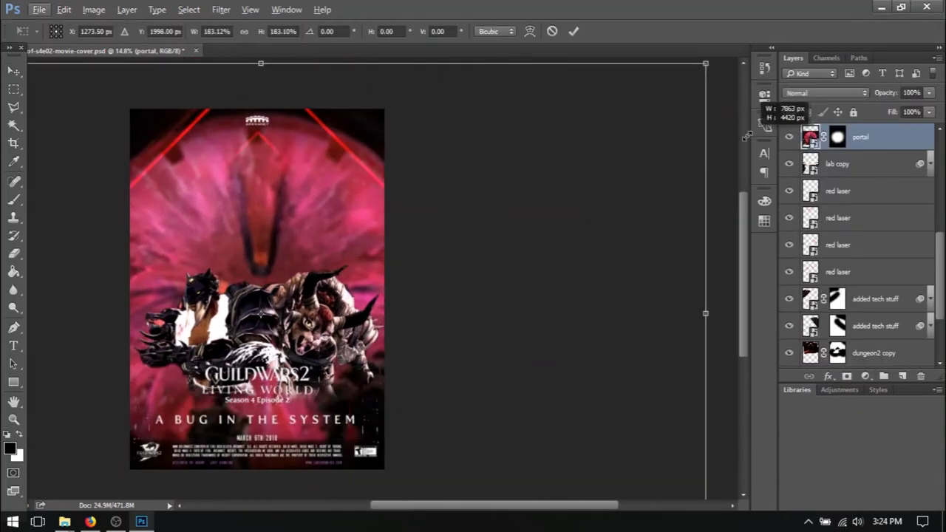
key("Return")
Mask the portal away along the poster's top and move its layer below the red lasers.
key("b")
key("ctrl+backslash")
scroll(362, 387, "down", 2)
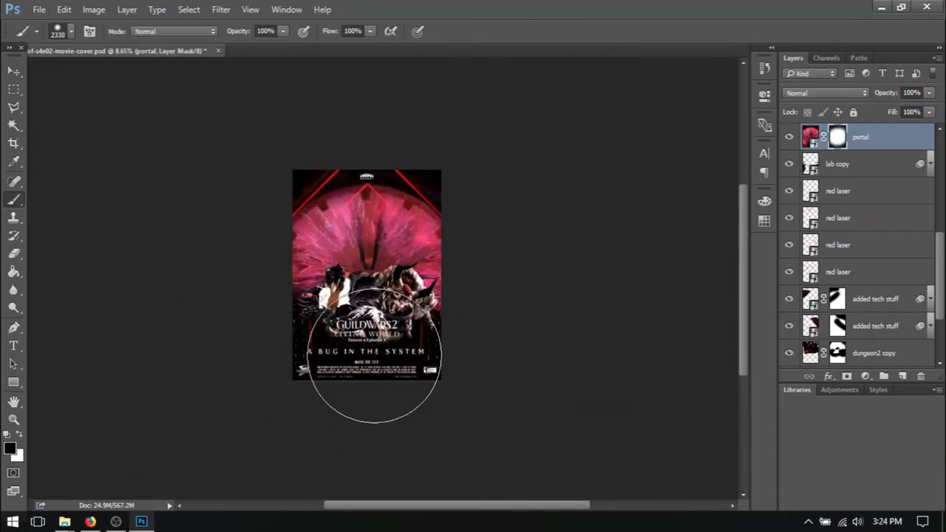
left_click_drag(288, 155, 521, 232)
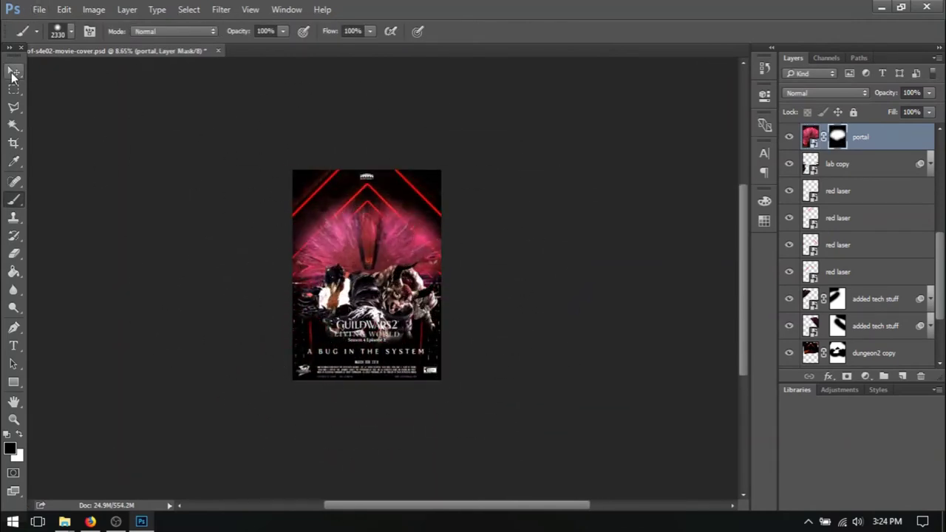
left_click(13, 71)
scroll(370, 280, "up", 3)
scroll(370, 281, "down", 1)
left_click_drag(860, 137, 849, 285)
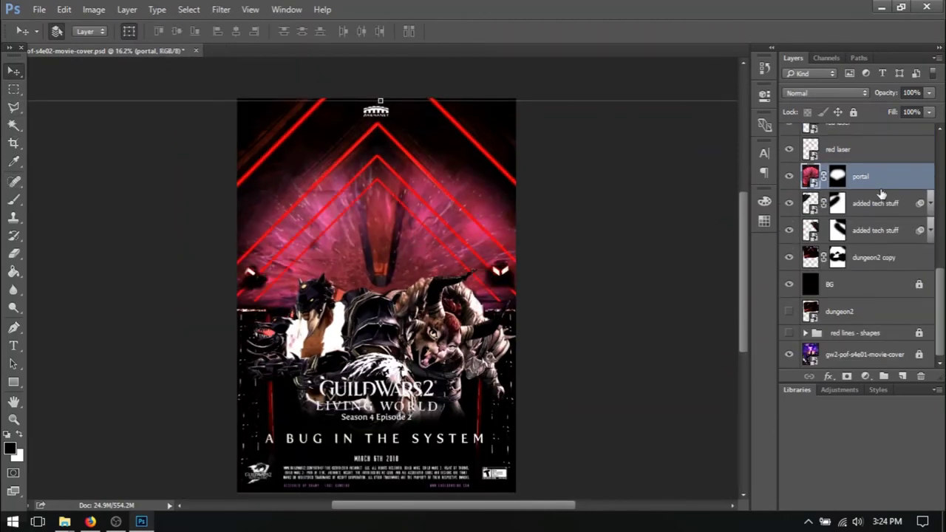
Give the portal layer a Gradient Overlay style.
double_click(890, 180)
left_click_drag(418, 59, 612, 59)
left_click(599, 276)
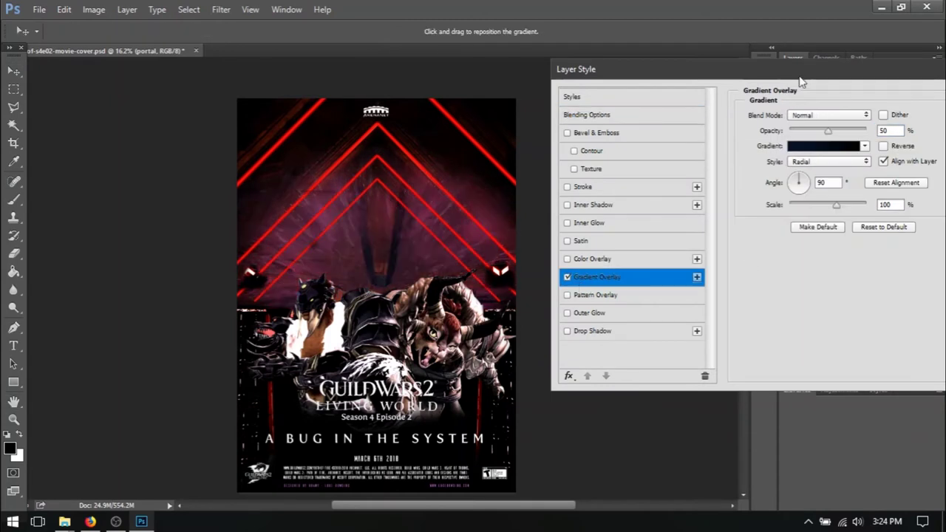
key("Return")
Refine the portal mask so its pink centre fades to dark red, then blend with Linear Dodge (Add).
key("b")
left_click_drag(282, 31, 281, 36)
mouse_move(517, 247)
left_mouse_down()
mouse_move(203, 279)
mouse_move(186, 338)
mouse_move(546, 348)
left_mouse_up()
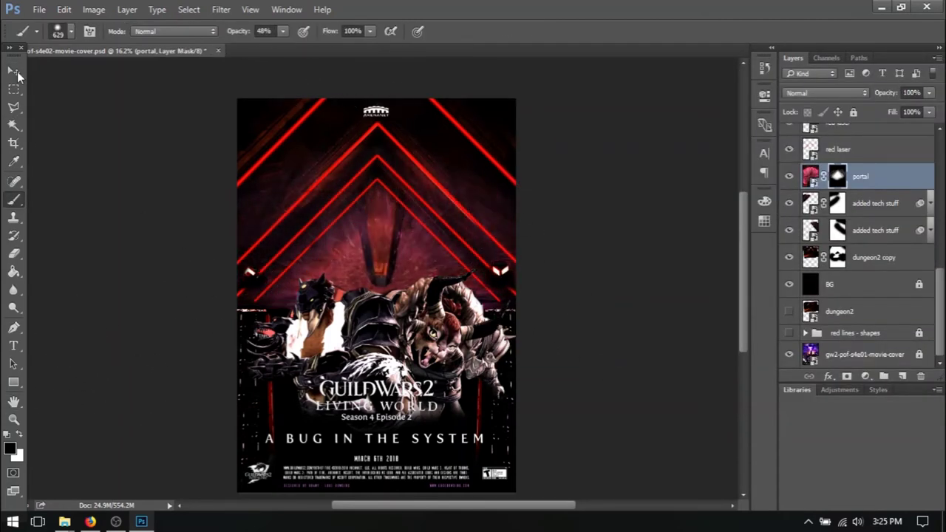
key("x")
mouse_move(512, 287)
left_mouse_down()
mouse_move(327, 212)
mouse_move(421, 204)
mouse_move(184, 325)
left_mouse_up()
key("x")
key("x")
mouse_move(422, 127)
left_mouse_down()
mouse_move(517, 264)
mouse_move(228, 232)
mouse_move(435, 136)
mouse_move(255, 167)
left_mouse_up()
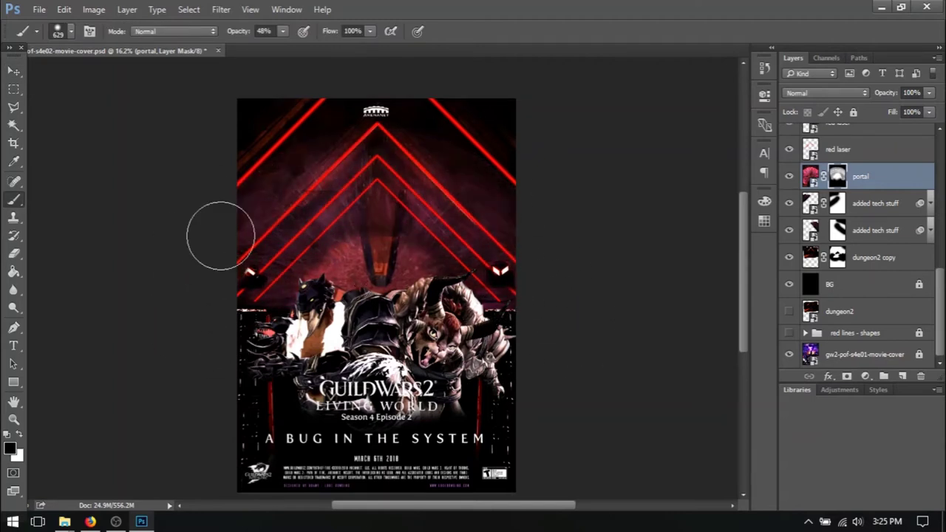
left_click(14, 71)
left_click(825, 92)
left_click(817, 219)
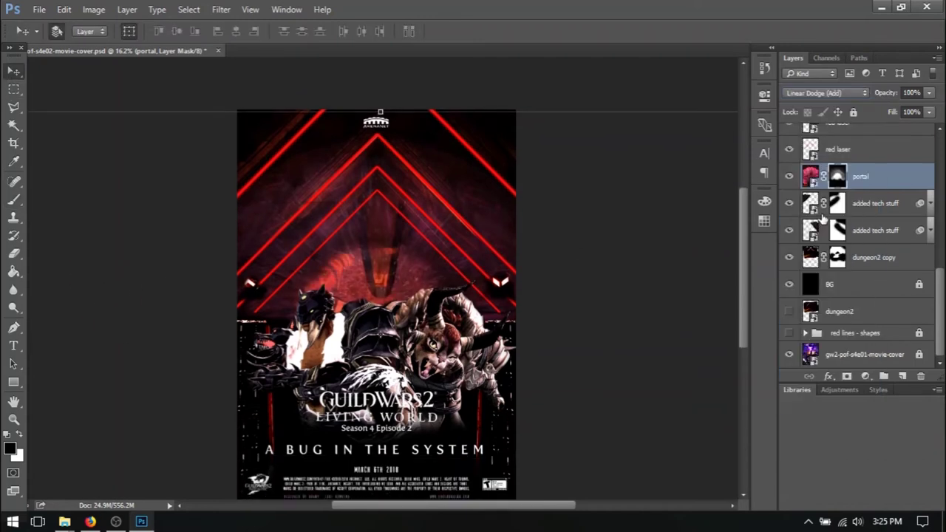
Apply Color Balance to the rox figure, pushing shadows toward red.
scroll(542, 308, "down", 2)
left_click(887, 230)
left_click(887, 258)
scroll(886, 259, "up", 1)
scroll(891, 236, "up", 3)
left_click(872, 175)
left_click(93, 9)
left_click(295, 131)
left_click_drag(517, 113, 771, 144)
mouse_move(694, 207)
left_mouse_down()
mouse_move(728, 213)
mouse_move(721, 219)
left_mouse_up()
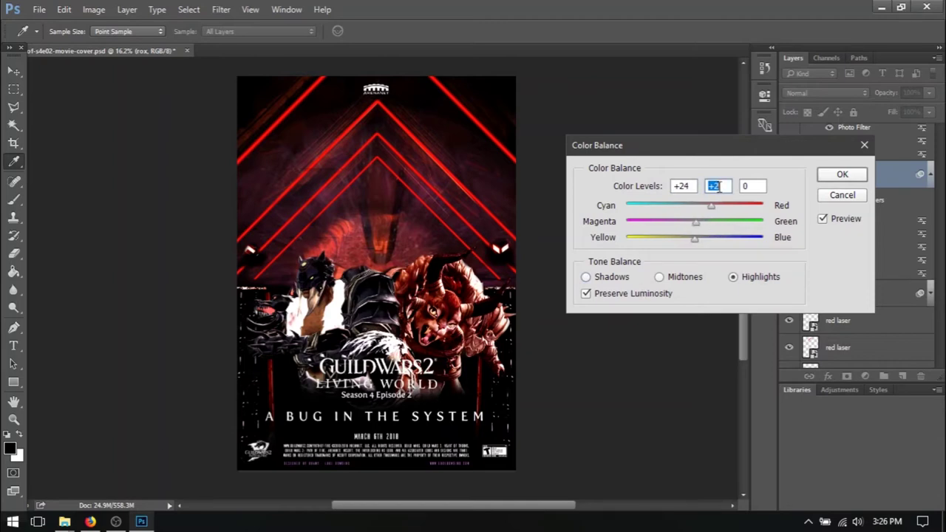
Confirm the red Color Balance smart filter on rox and adjust braham's Levels filter.
left_click(838, 178)
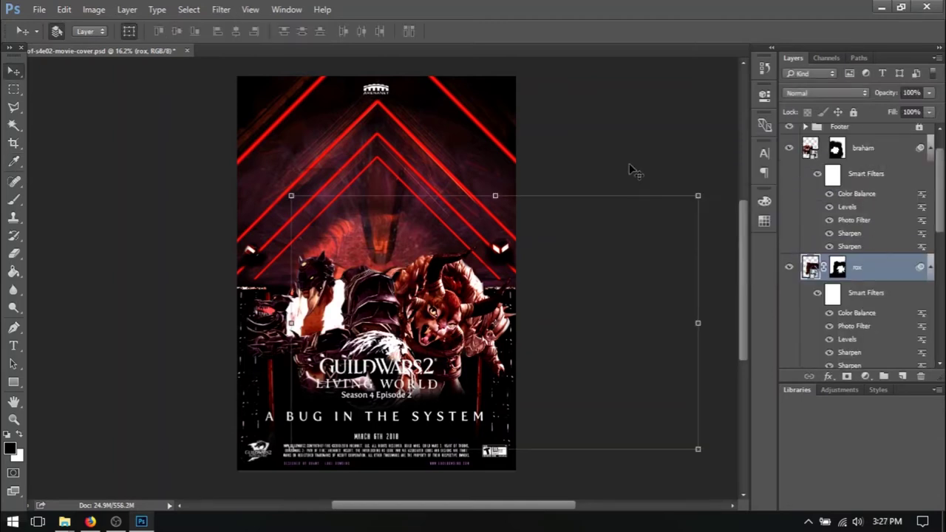
left_click(493, 218)
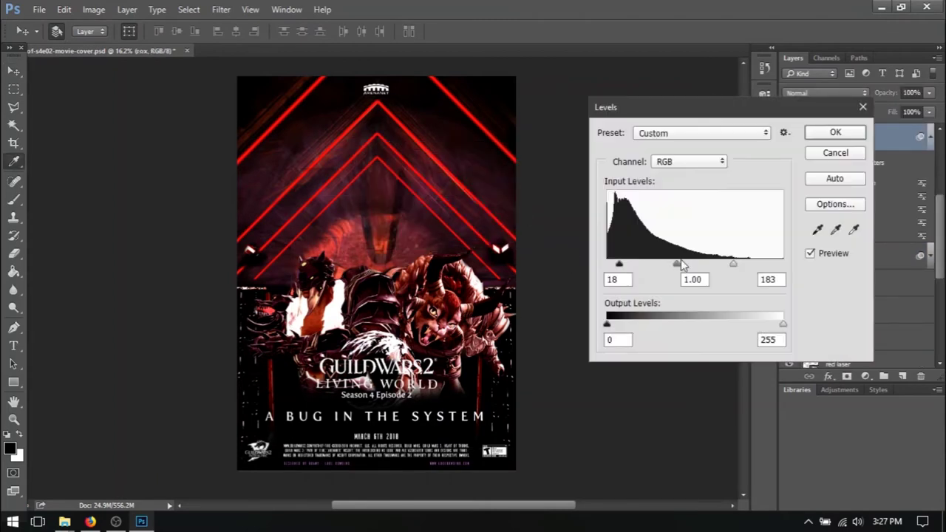
key("Return")
double_click(869, 255)
left_click(481, 219)
key("Return")
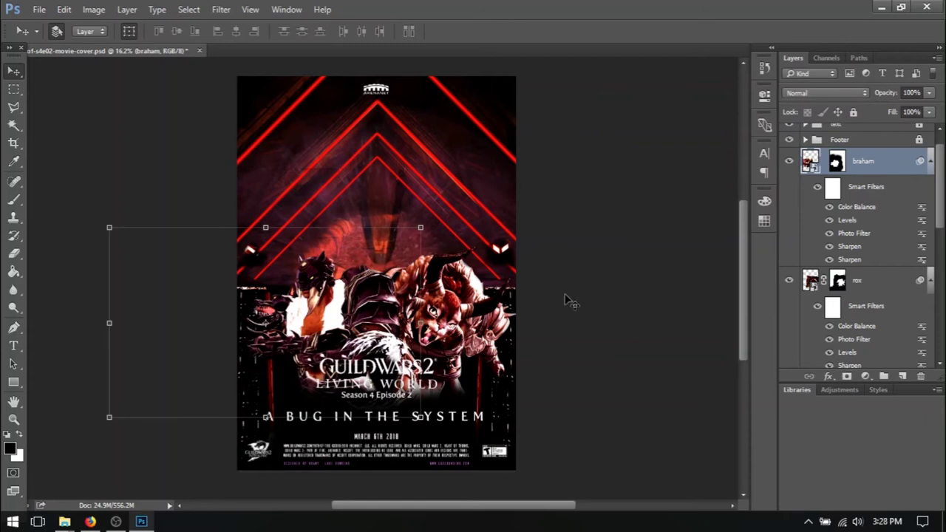
Hide rox's photo filter and add an empty Layer 1 above braham.
key("alt+bracketleft")
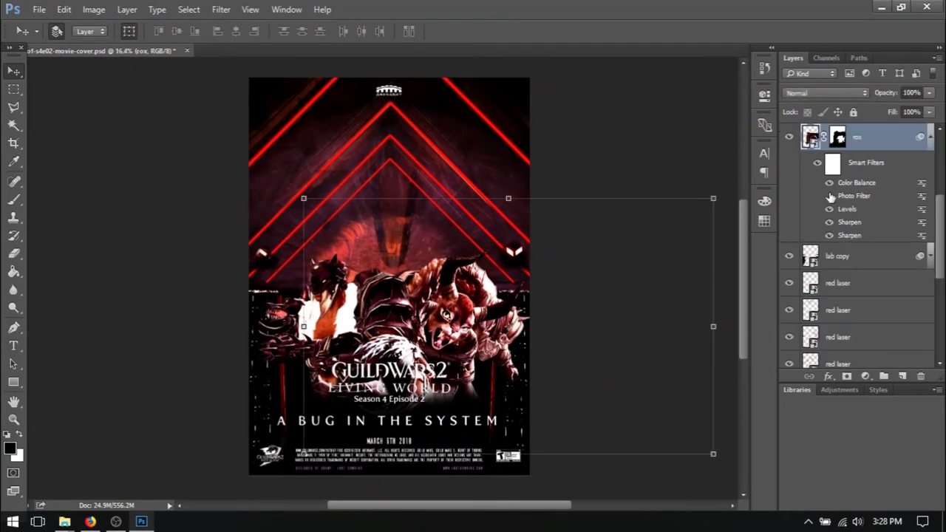
left_click(830, 196)
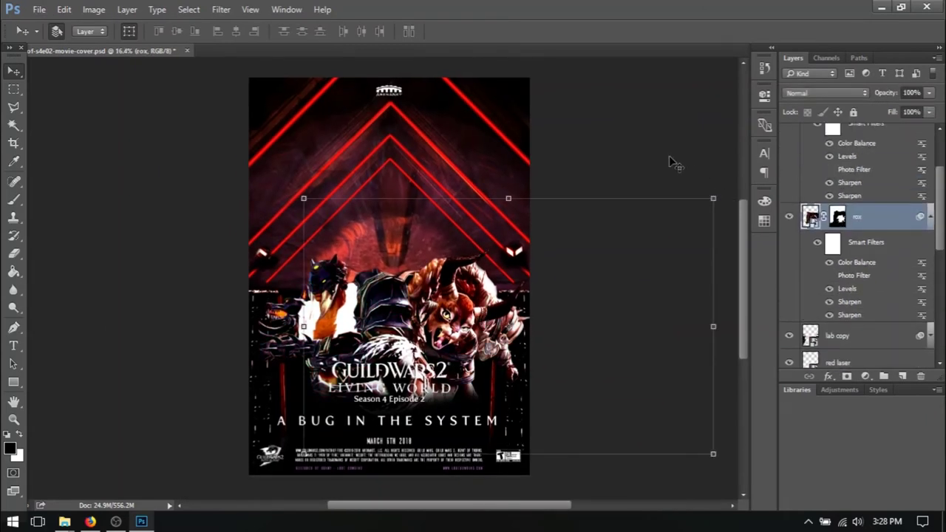
key("alt+bracketright")
key("ctrl+shift+alt+n")
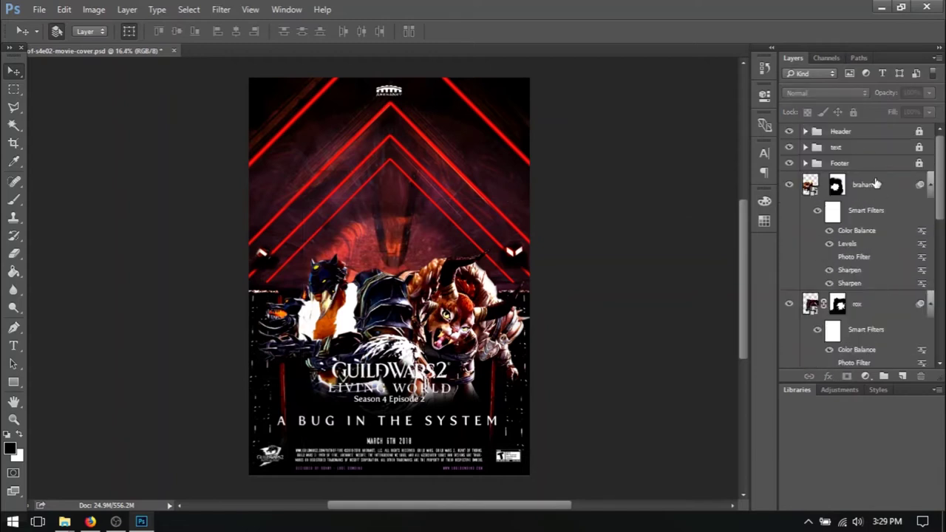
key("b")
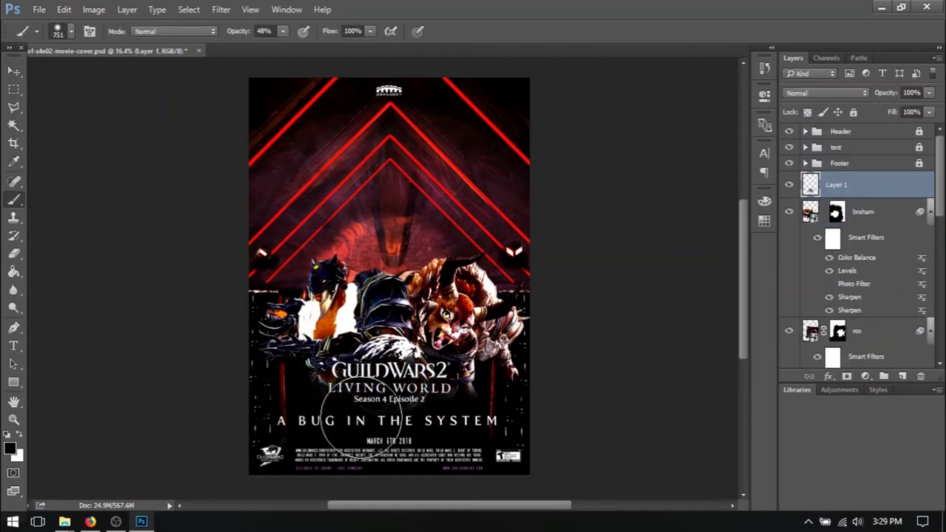
Browse the screens folder and preview lab2.png full size.
left_click(15, 72)
key("alt+Tab")
scroll(769, 325, "up", 5)
left_click(722, 333)
double_click(724, 332)
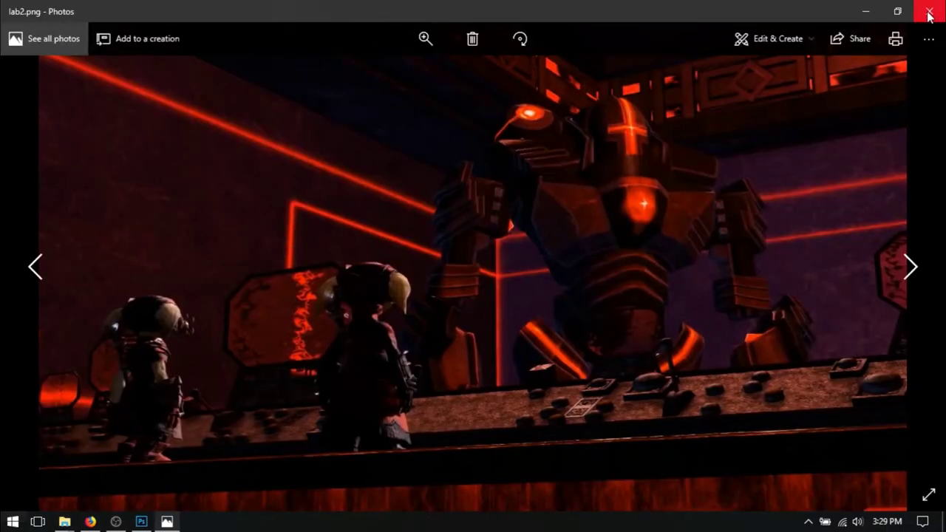
left_click(928, 14)
scroll(802, 316, "up", 3)
scroll(802, 317, "down", 8)
scroll(716, 325, "up", 5)
Place lab6 over the poster's lower half and mask it off the characters.
mouse_move(717, 325)
left_mouse_down()
mouse_move(446, 222)
mouse_move(446, 342)
left_mouse_up()
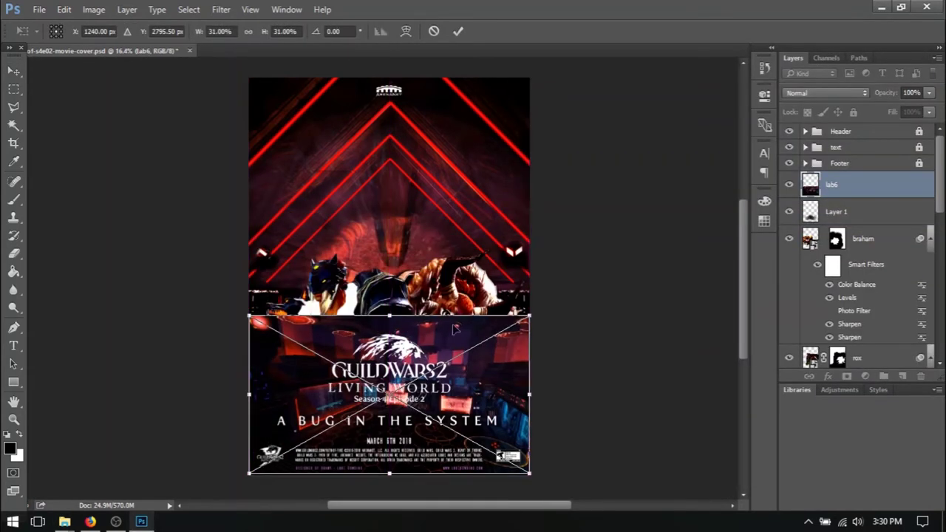
left_click_drag(529, 473, 616, 526)
left_click_drag(445, 354, 445, 312)
key("Return")
key("b")
key("0")
mouse_move(541, 353)
left_mouse_down()
mouse_move(496, 274)
mouse_move(211, 359)
left_mouse_up()
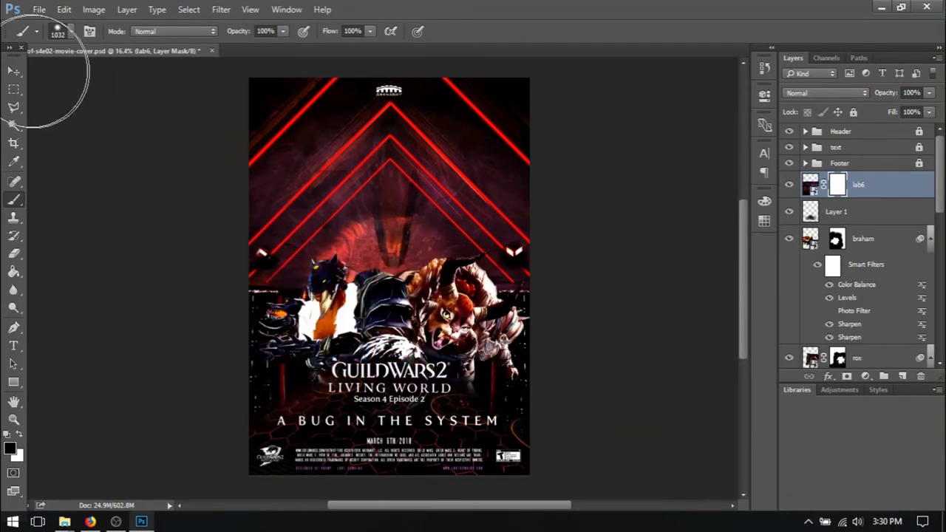
Darken lab6 with a Levels adjustment and lower its opacity to 53%.
key("i")
key("ctrl+l")
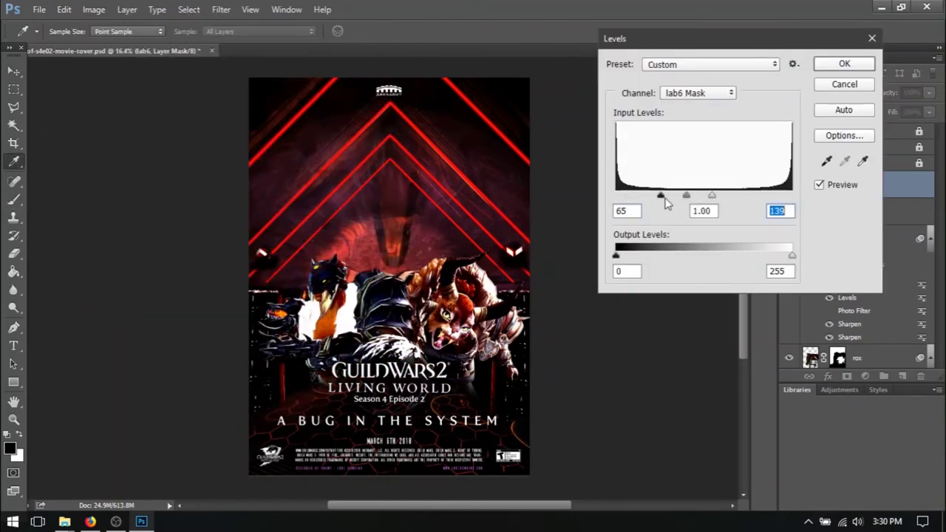
key("Escape")
left_click(39, 8)
left_click(289, 63)
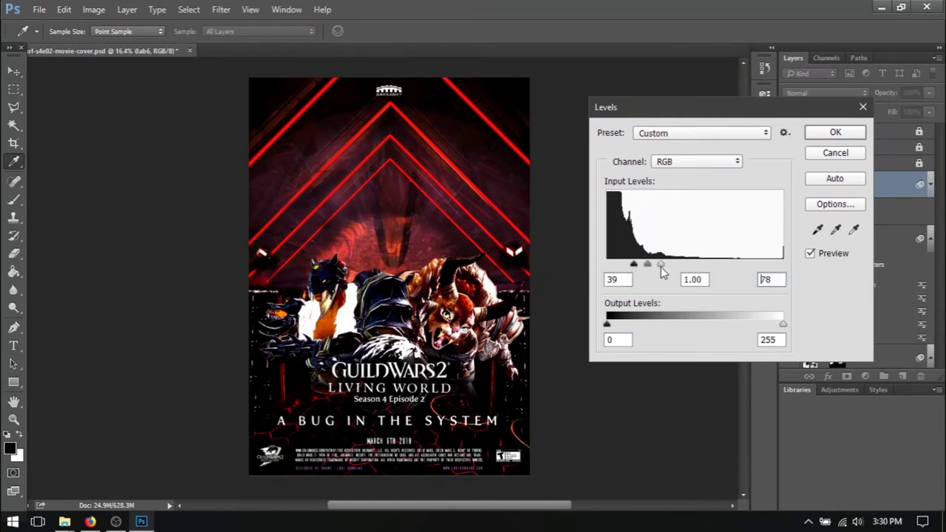
left_click(835, 133)
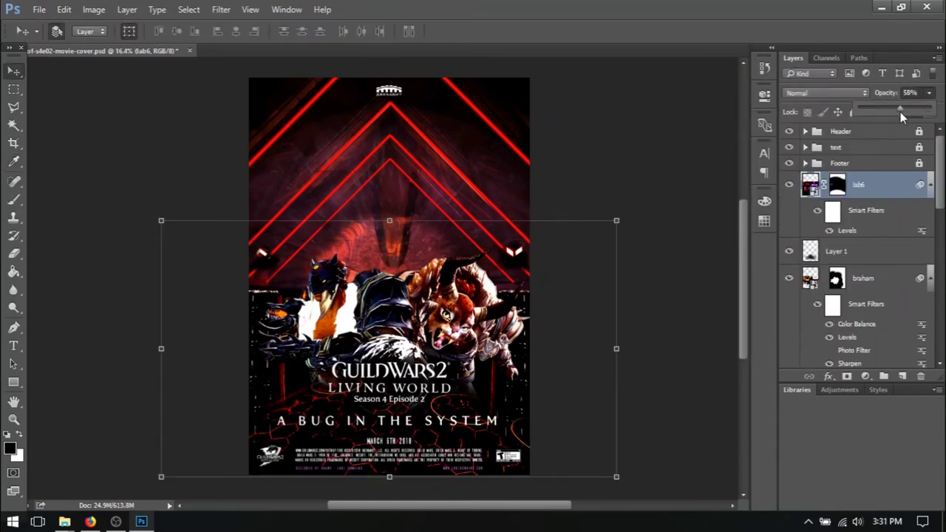
left_click_drag(900, 111, 896, 112)
Target lab6's mask with the Brush and bring the screens folder back up.
left_click(837, 184)
key("b")
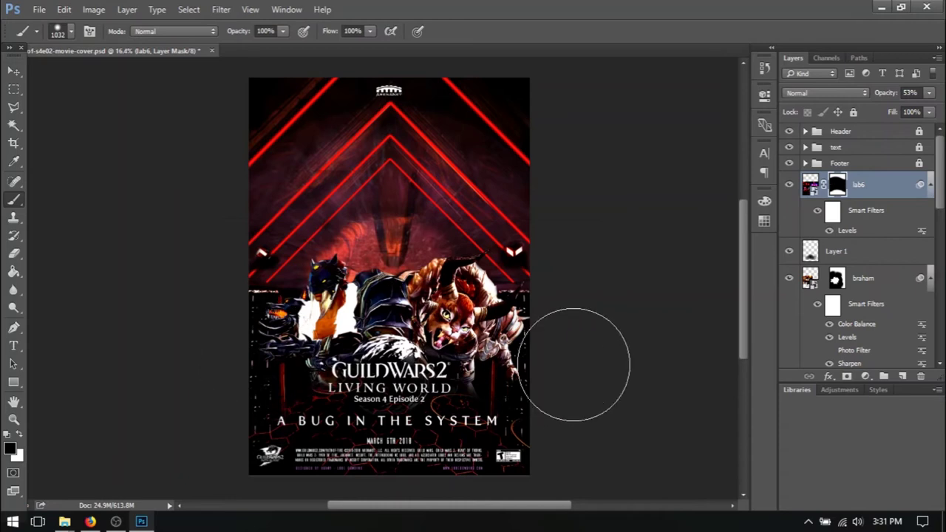
scroll(390, 457, "down", 2)
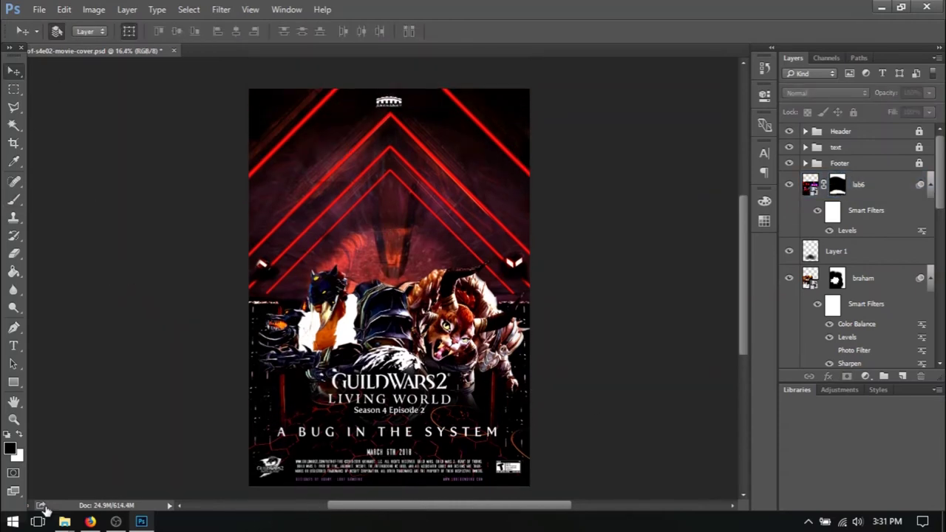
left_click(65, 522)
scroll(650, 302, "up", 2)
Place joko2 into the poster, add a layer mask and hide it over the characters.
scroll(701, 317, "up", 3)
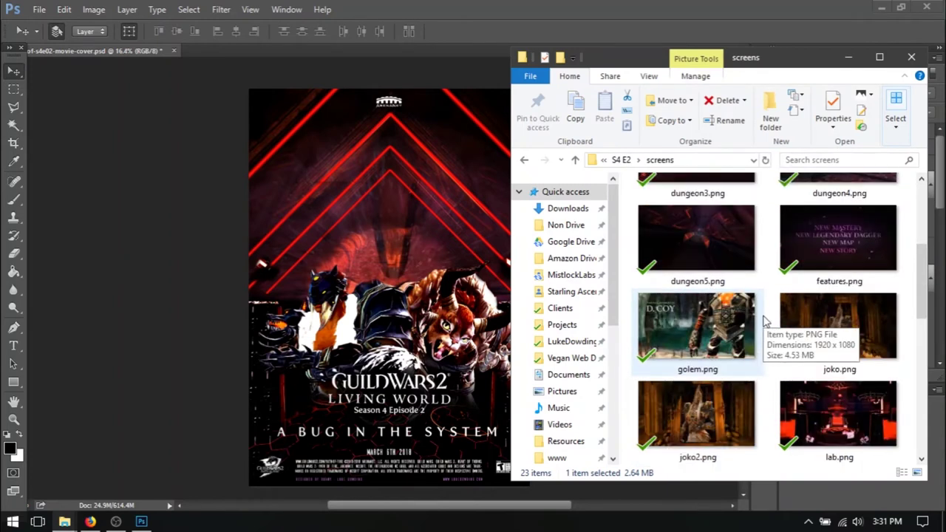
left_click_drag(696, 414, 384, 288)
key("Return")
mouse_move(833, 136)
left_mouse_down()
mouse_move(861, 283)
mouse_move(861, 196)
left_mouse_up()
left_click(847, 377)
mouse_move(547, 354)
left_mouse_down()
mouse_move(507, 253)
mouse_move(337, 138)
mouse_move(354, 406)
mouse_move(421, 280)
left_mouse_up()
Refine the joko2 mask around the statue's left edge.
scroll(400, 277, "up", 3)
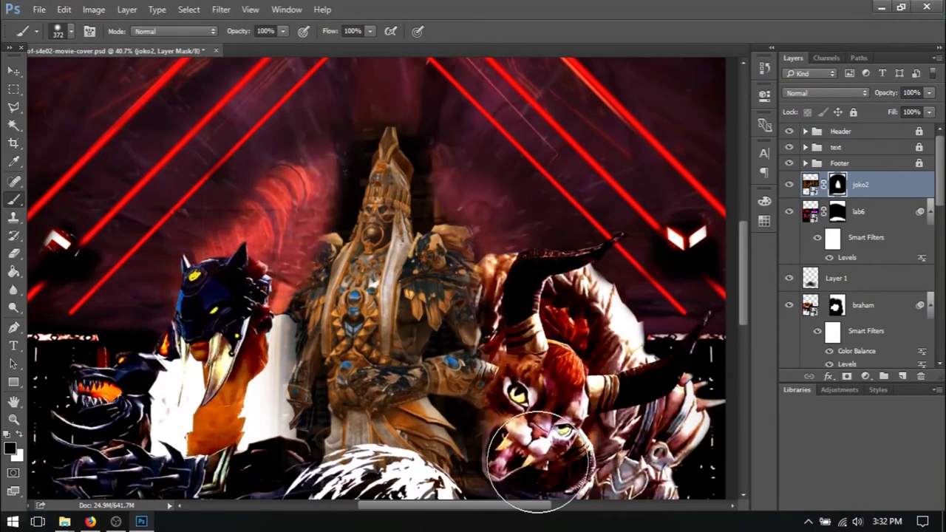
scroll(539, 462, "down", 1)
left_click_drag(266, 332, 473, 347)
scroll(473, 164, "up", 1)
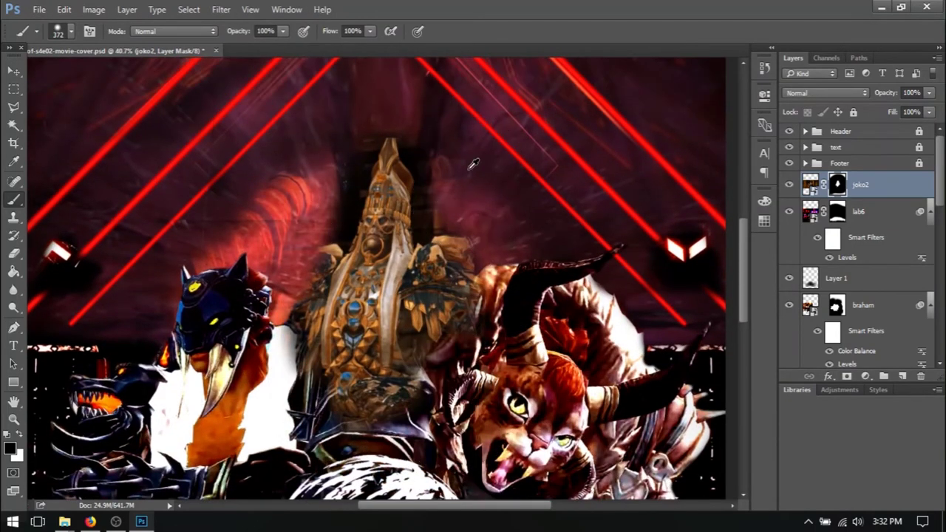
scroll(473, 164, "up", 1)
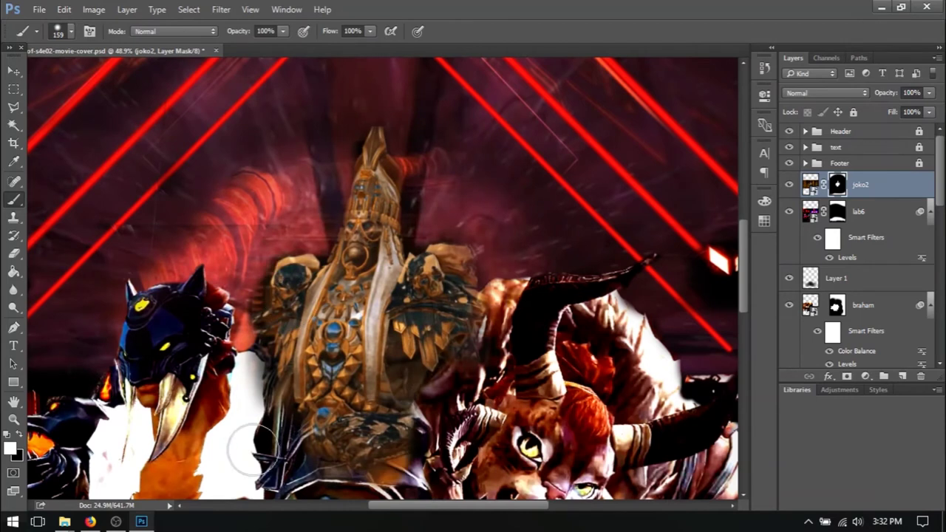
left_click_drag(251, 447, 259, 266)
key("x")
Enlarge the joko2 statue, move its layer to the top and raise it higher.
key("ctrl+0")
left_click(93, 9)
key("Escape")
key("v")
left_click_drag(556, 244, 653, 191)
key("Return")
mouse_move(861, 185)
left_mouse_down()
mouse_move(876, 311)
mouse_move(861, 137)
left_mouse_up()
left_click_drag(433, 281, 428, 223)
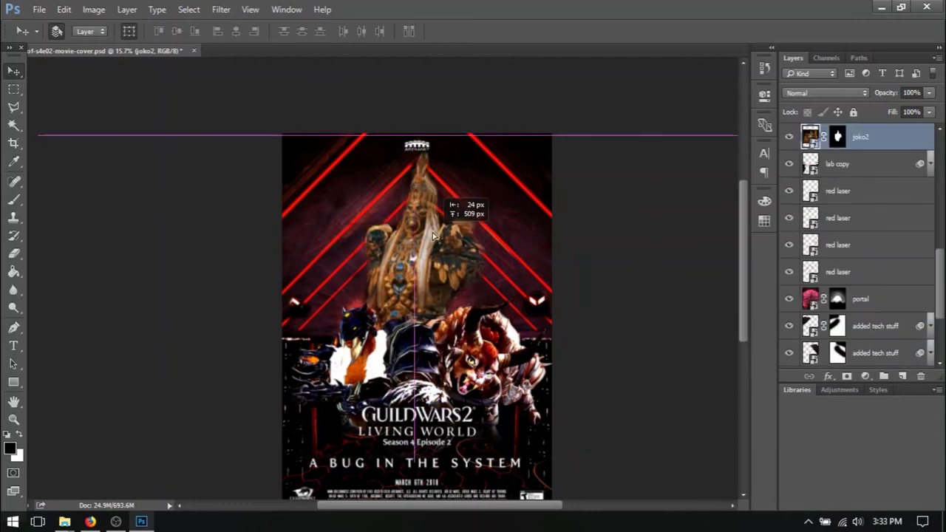
left_click(93, 9)
Colorize joko2 red with Hue/Saturation at 60 saturation and reduced lightness.
left_click(326, 116)
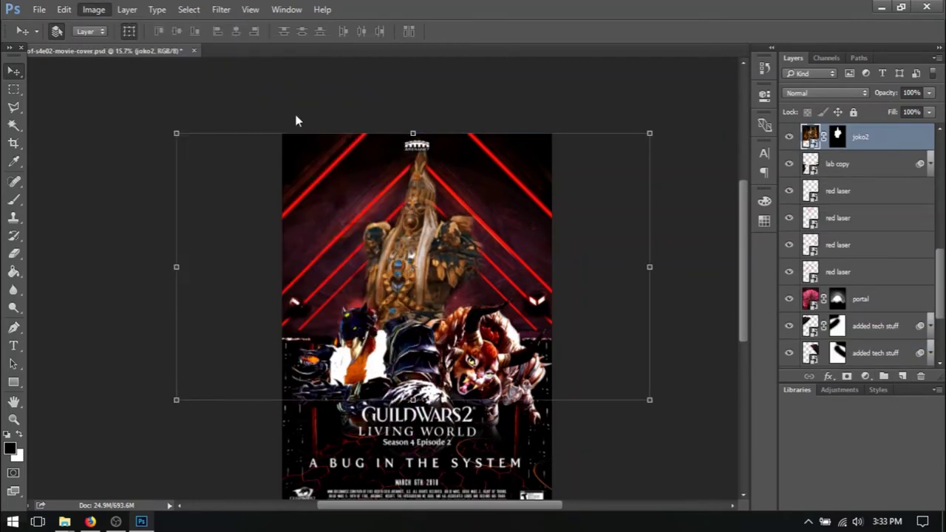
left_click(848, 308)
left_click_drag(647, 227, 808, 235)
left_click_drag(681, 263, 728, 264)
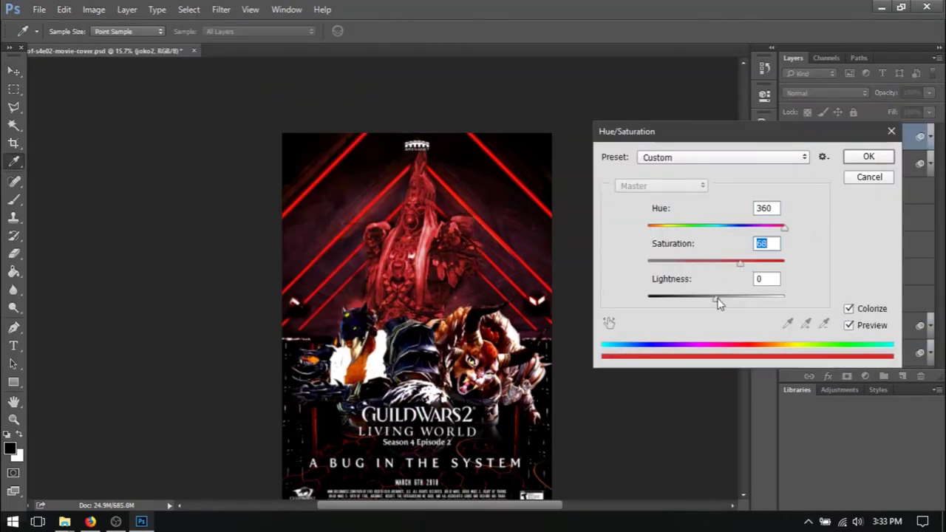
left_click_drag(718, 300, 702, 300)
key("Return")
Enlarge joko2 to about 108%, set opacity to 58% and reposition it upward.
key("ctrl+t")
left_click_drag(665, 131, 676, 111)
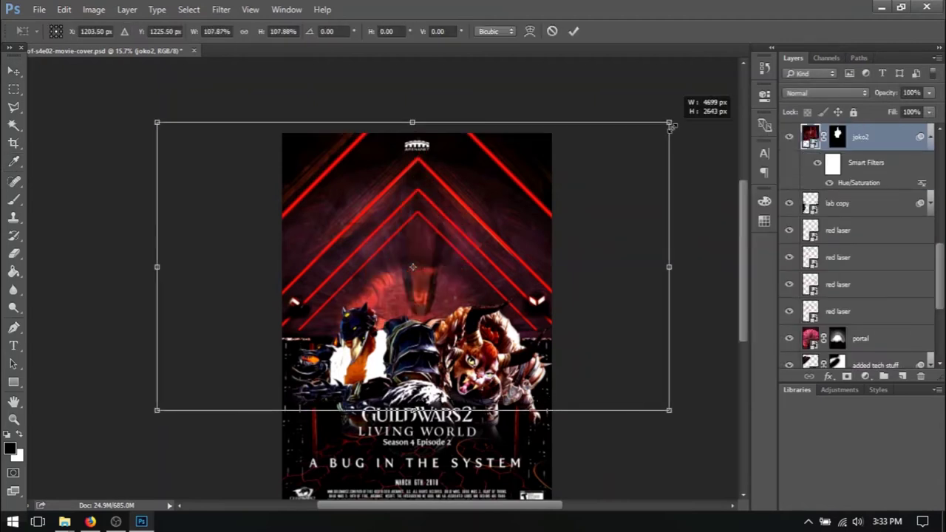
key("Return")
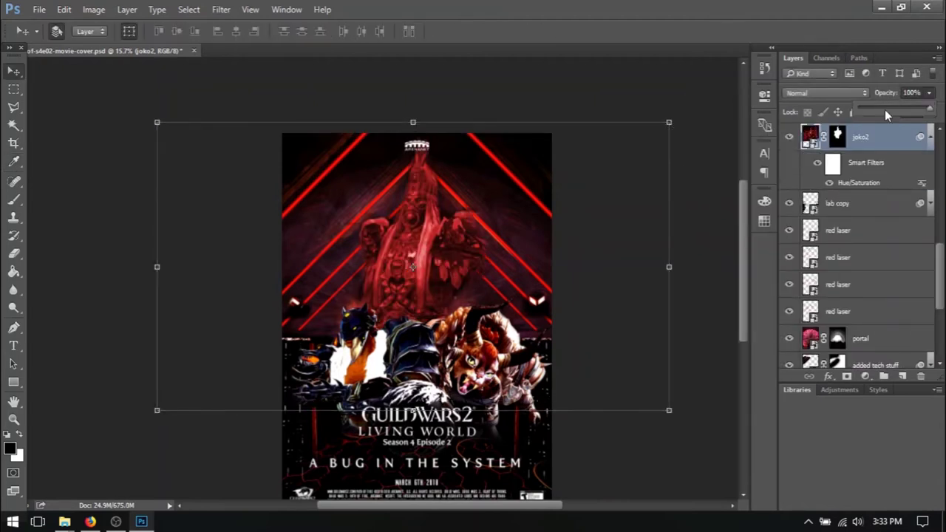
left_click(898, 109)
mouse_move(373, 281)
left_mouse_down()
mouse_move(410, 305)
mouse_move(413, 292)
left_mouse_up()
left_click(639, 294)
scroll(639, 293, "down", 1)
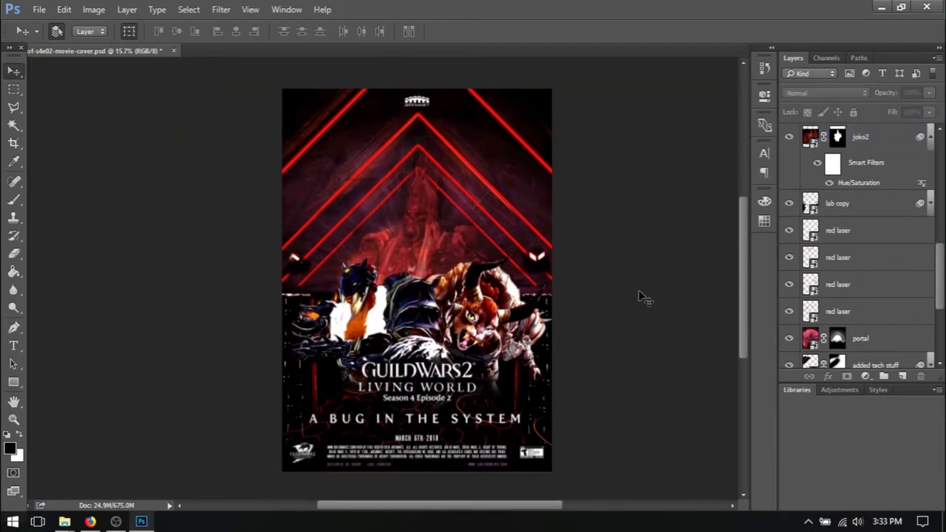
left_click_drag(433, 234, 434, 177)
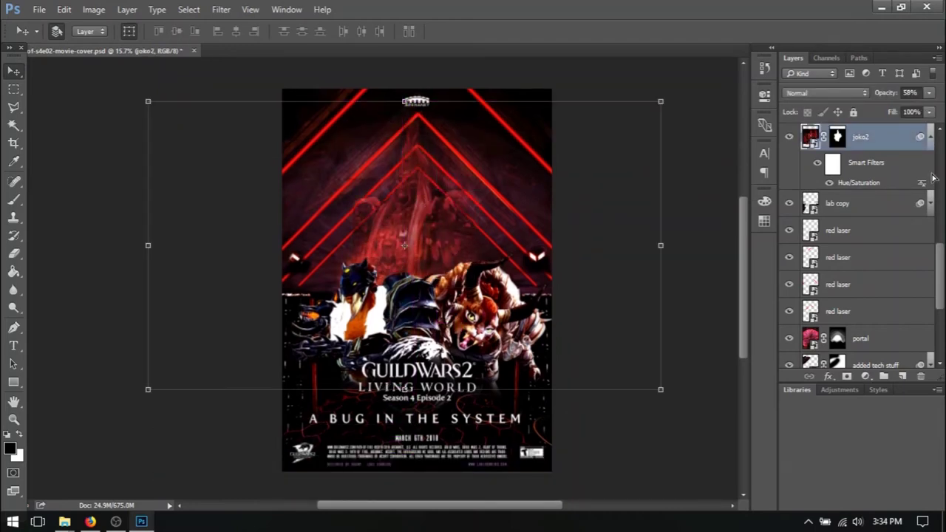
left_click_drag(695, 252, 706, 248)
Apply Black & White to joko2 with yellows -61, greens -104, reds 227.
left_click(94, 9)
left_click(279, 142)
left_click_drag(414, 47, 667, 67)
left_click_drag(705, 137, 657, 137)
left_click_drag(697, 171, 652, 175)
left_click_drag(690, 207, 637, 208)
left_click_drag(696, 138, 761, 148)
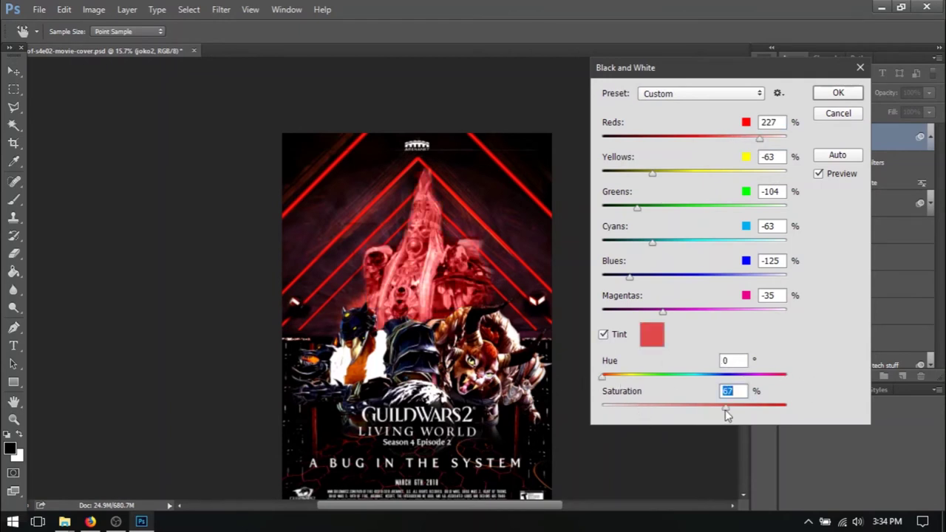
key("Return")
Move the joko2 statue down and left and set its blend mode to Overlay.
key("ctrl+t")
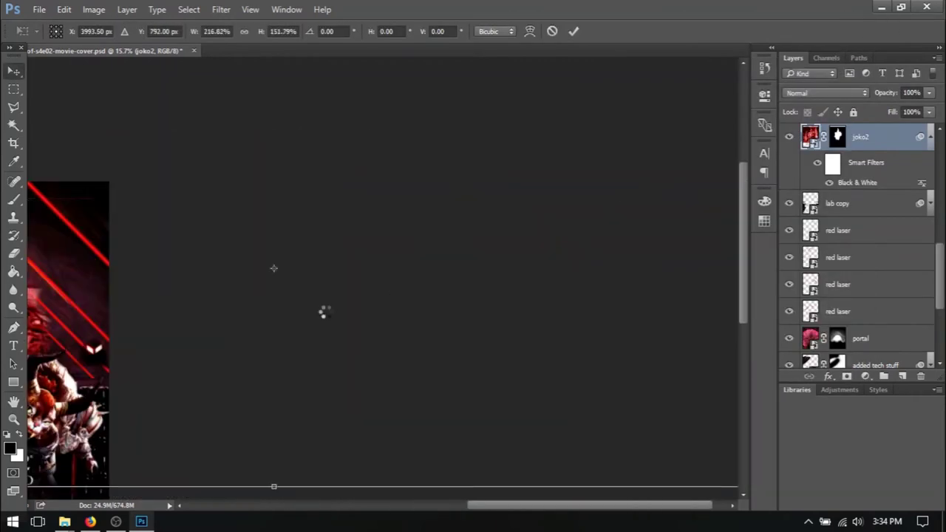
key("ctrl+minus")
key("ctrl+minus")
left_click_drag(407, 361, 308, 409)
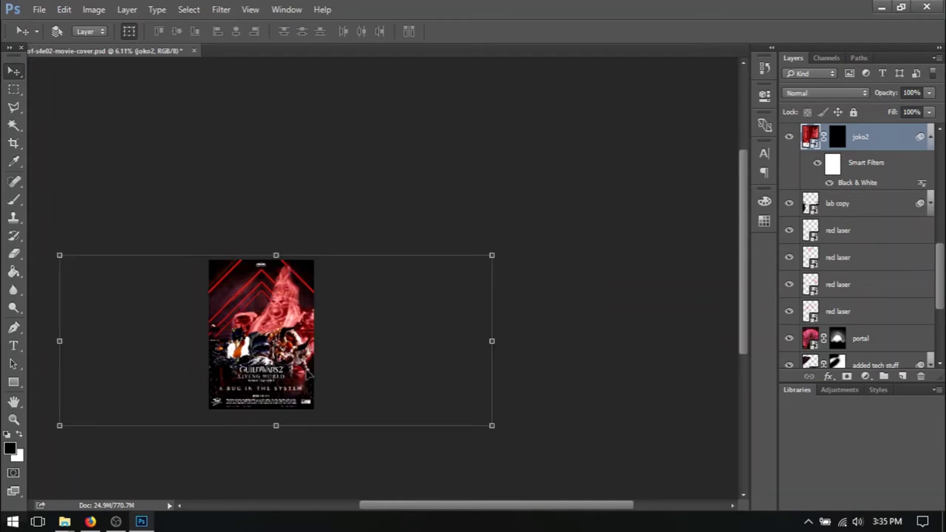
key("Return")
left_click_drag(268, 306, 268, 298)
key("shift+alt+o")
left_click(463, 358)
left_click(459, 229)
key("Return")
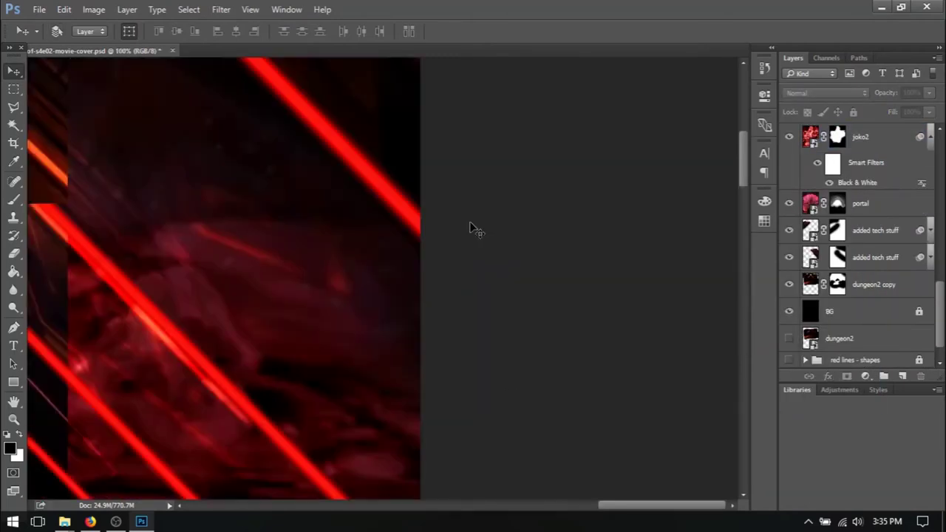
Place the lab2 screenshot into the poster, positioned just below the Footer layer.
key("ctrl+0")
scroll(369, 281, "up", 1)
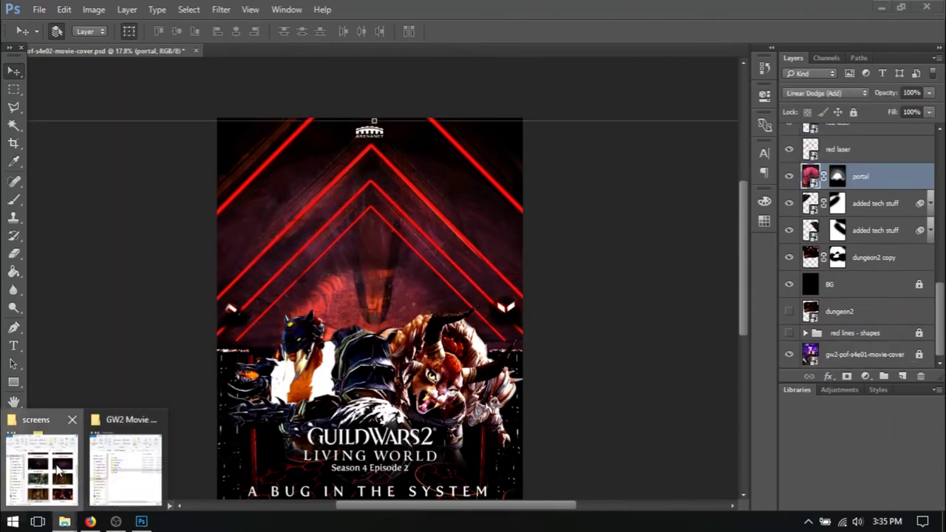
left_click(43, 466)
scroll(846, 395, "up", 5)
key("Return")
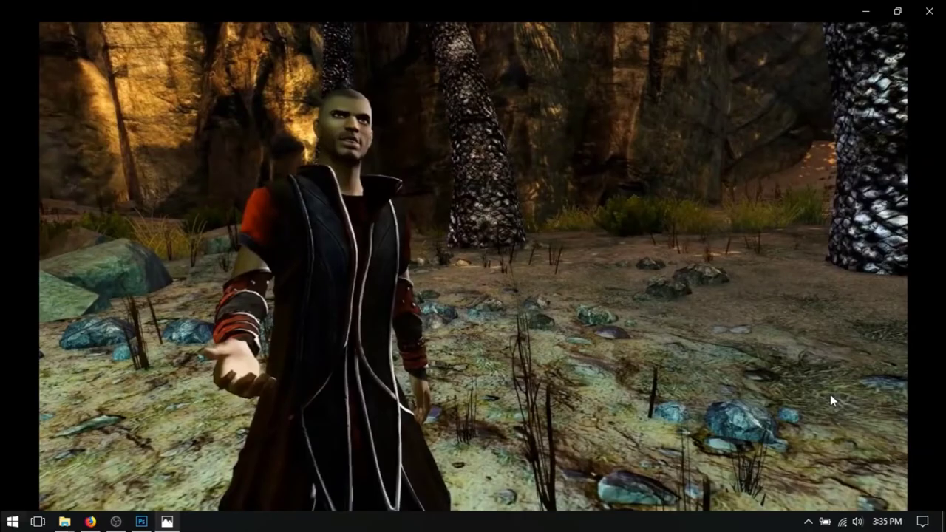
left_click(929, 12)
scroll(766, 359, "up", 3)
scroll(766, 358, "up", 2)
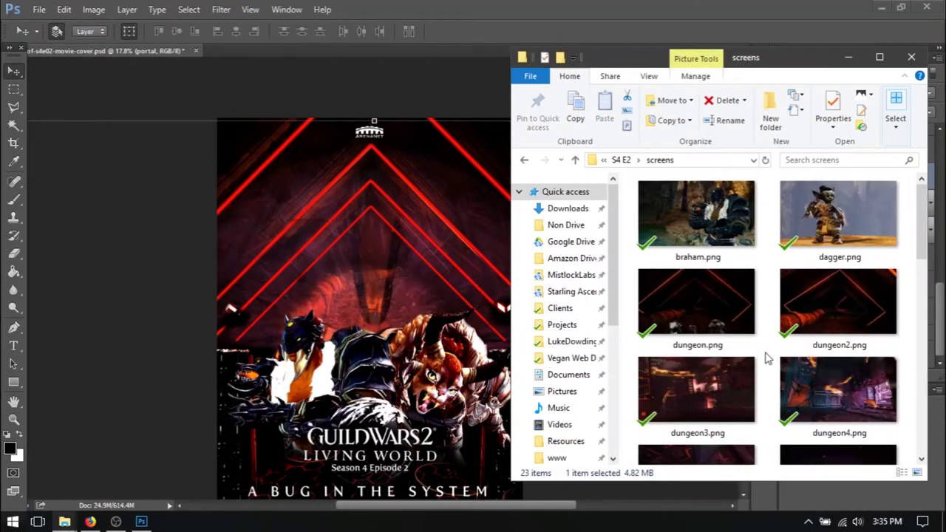
scroll(766, 359, "down", 3)
left_click_drag(696, 414, 370, 281)
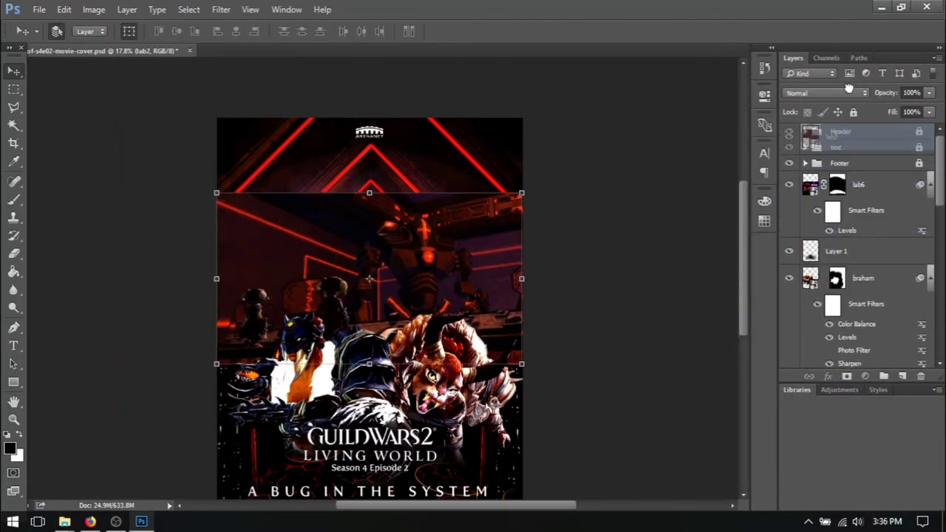
left_click_drag(881, 120, 879, 175)
key("Return")
scroll(370, 229, "up", 2)
Mask lab2 with black brush strokes, hiding everything around the golem and the faint text.
key("b")
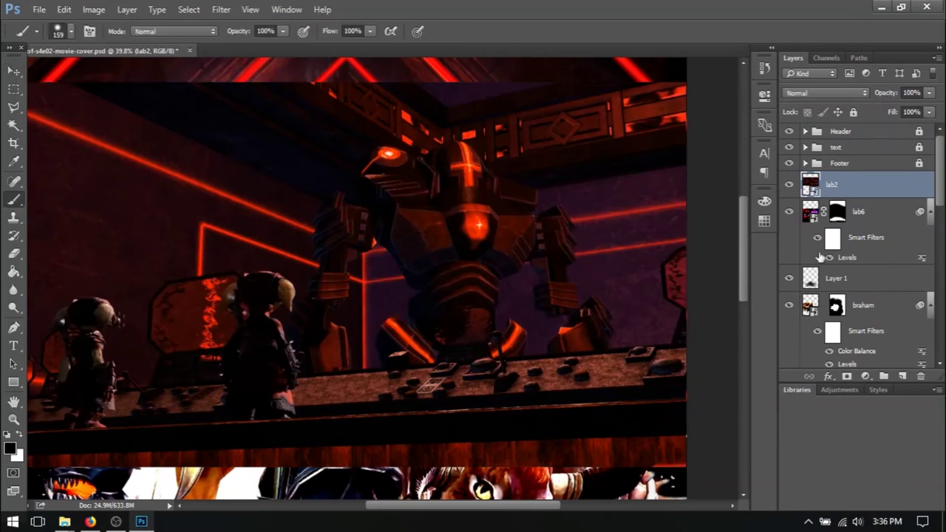
left_click(847, 376)
mouse_move(160, 243)
left_mouse_down()
mouse_move(623, 422)
mouse_move(479, 353)
left_mouse_up()
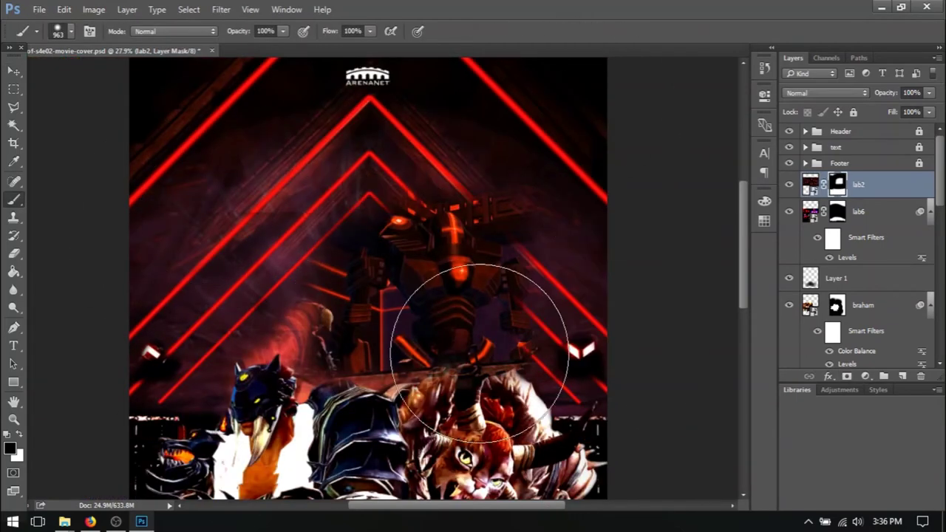
scroll(439, 345, "up", 1)
key("bracketright")
key("bracketright")
key("bracketright")
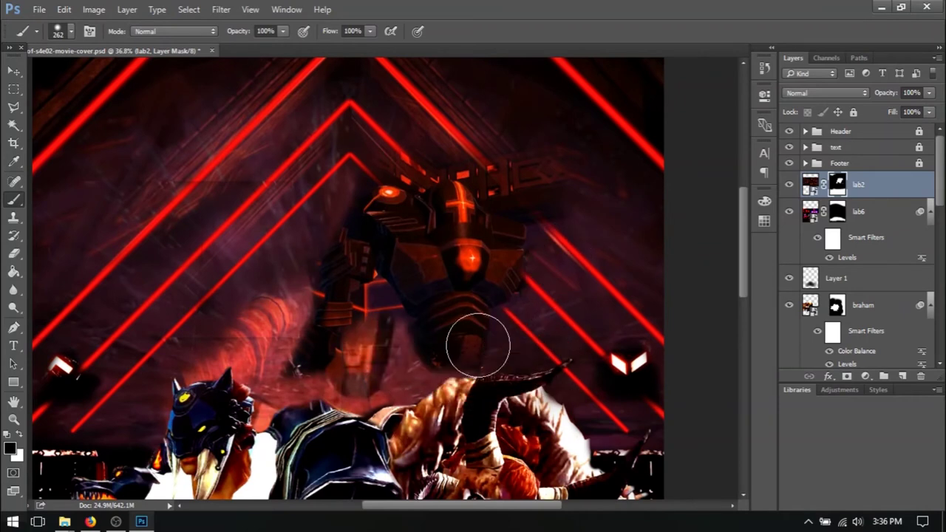
left_click_drag(245, 374, 580, 313)
left_click_drag(547, 252, 476, 285)
left_click_drag(458, 194, 370, 198)
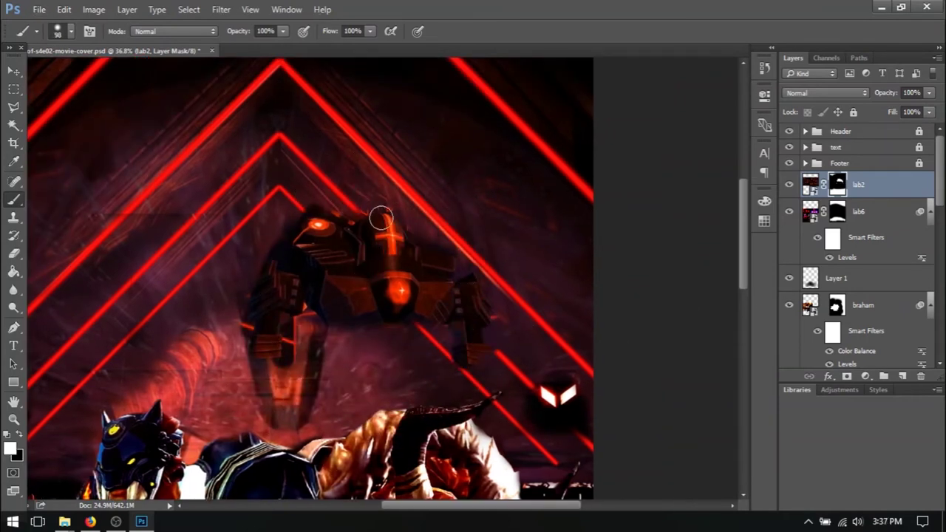
scroll(470, 254, "up", 1)
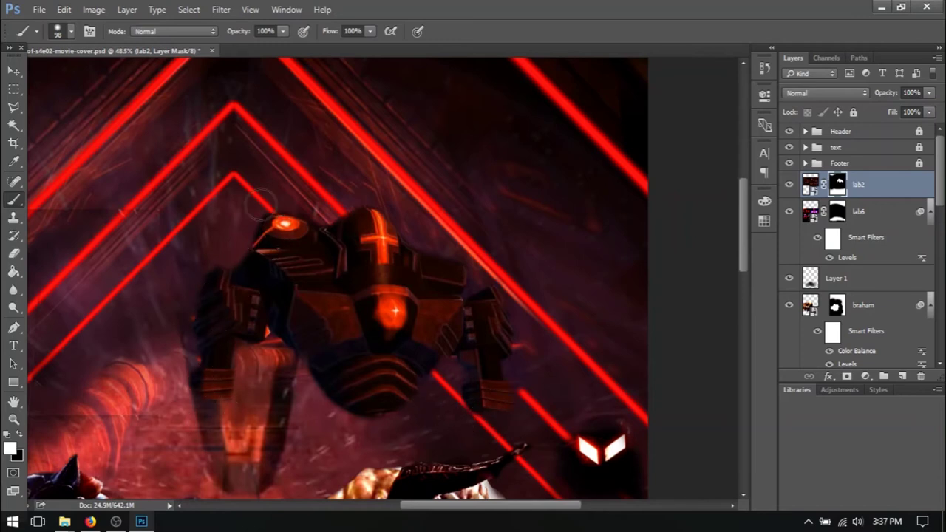
scroll(296, 333, "down", 2)
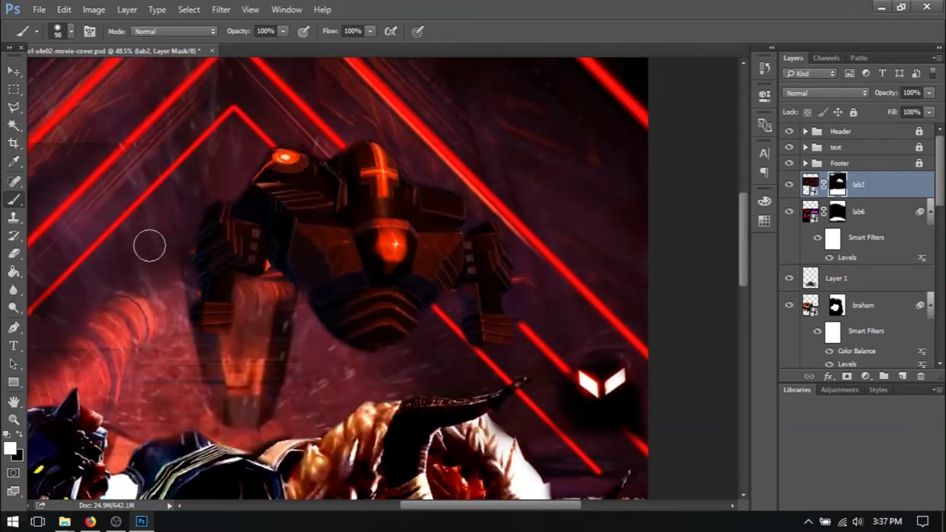
Apply Levels to the lab2 image with input levels 5 / 1.00 / 168.
left_click(94, 9)
key("ctrl+l")
left_click_drag(783, 263, 729, 263)
left_click_drag(607, 263, 608, 264)
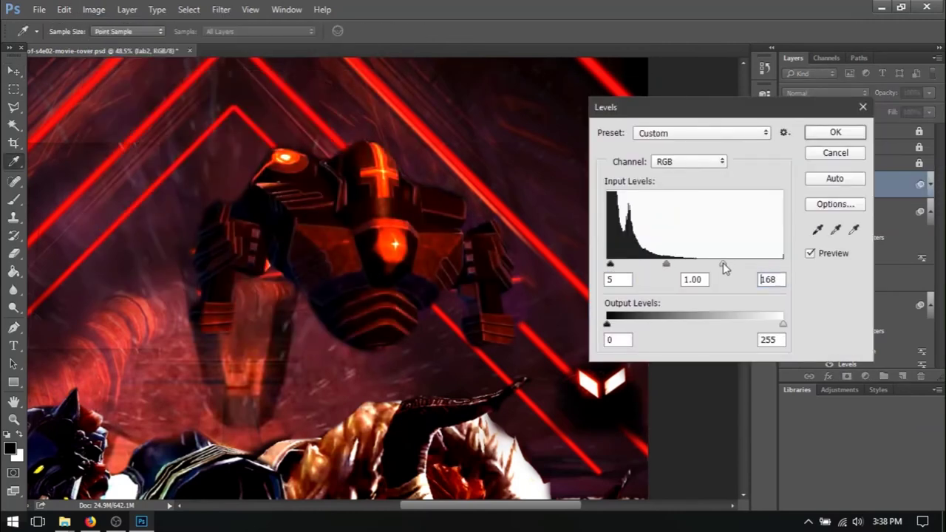
Commit the Levels and shift lab2's hue by -7 with Hue/Saturation.
key("Return")
left_click(94, 9)
left_click(281, 128)
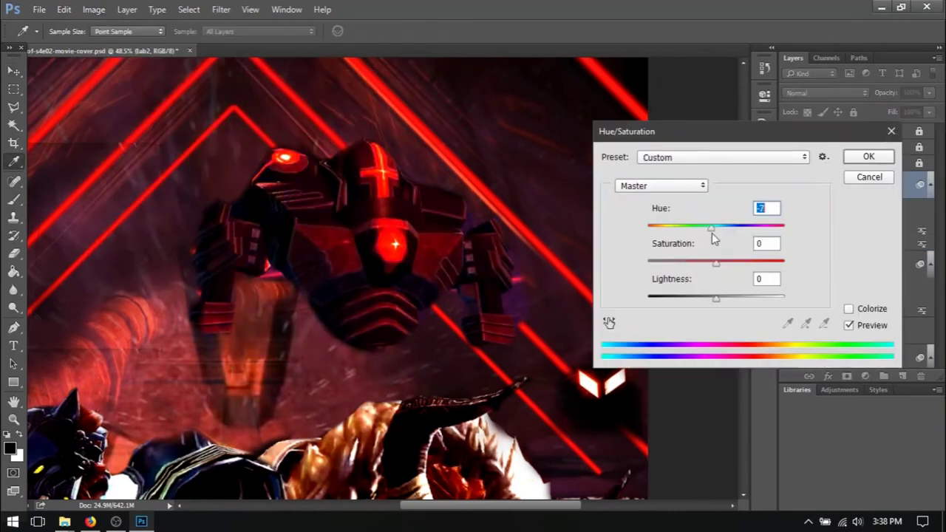
left_click(868, 157)
Move lab2 below rox in the layer stack and shift the robot down-left.
key("v")
left_click_drag(905, 203, 863, 317)
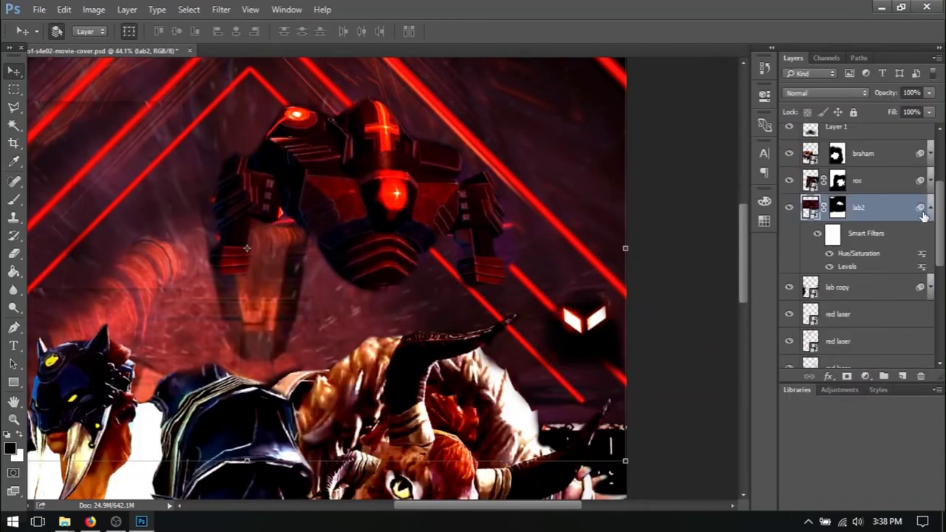
left_click_drag(415, 230, 292, 318)
Enlarge the robot and settle it behind the characters.
key("ctrl+t")
scroll(332, 281, "down", 3)
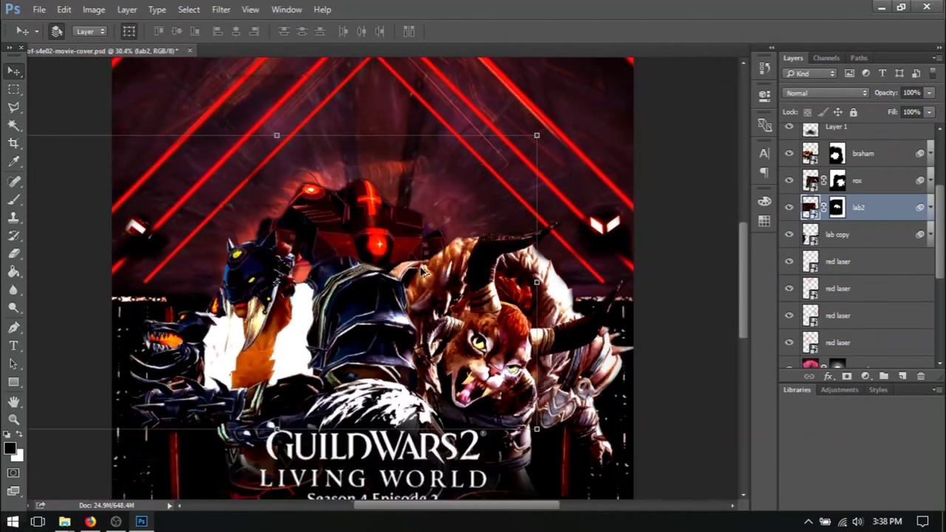
left_click_drag(583, 106, 606, 93)
key("Return")
left_click_drag(399, 214, 406, 189)
left_click(222, 8)
key("Escape")
key("f")
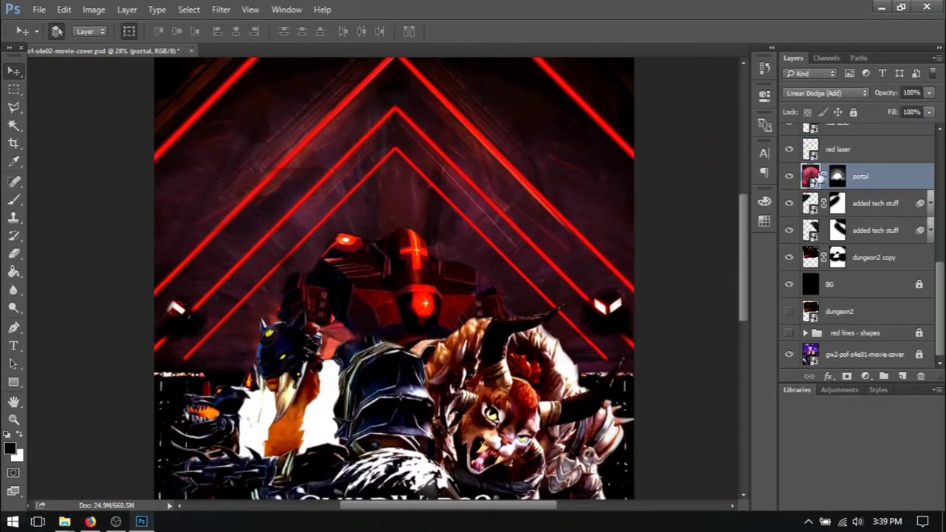
scroll(791, 251, "up", 3)
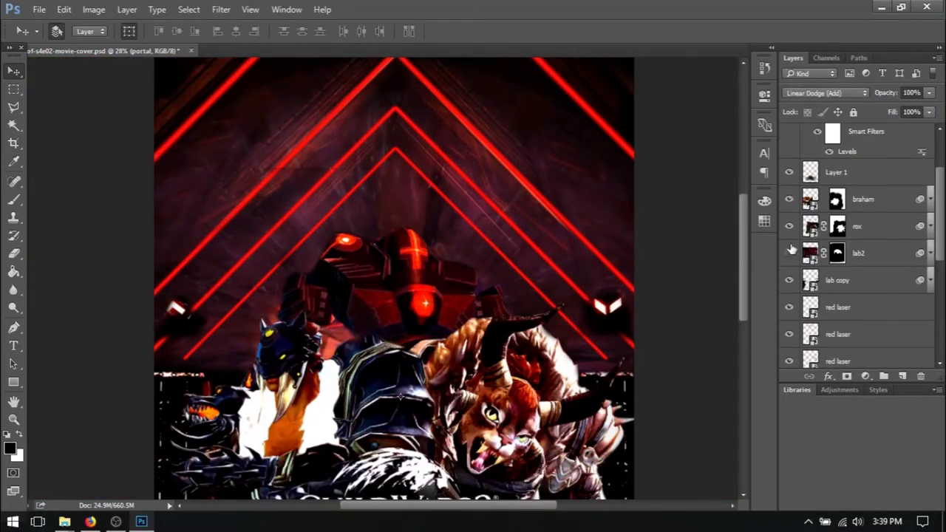
Paint black over the top of lab copy's mask to hide that area.
scroll(788, 214, "up", 2)
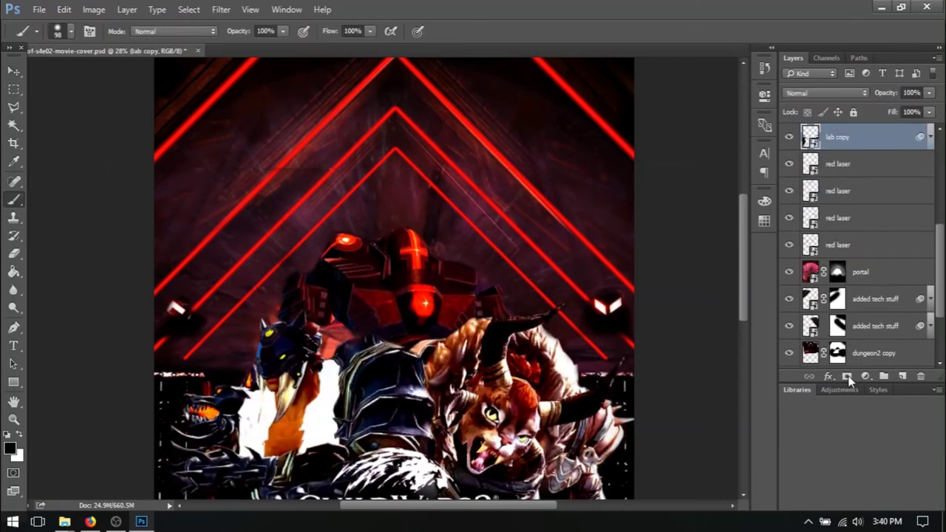
left_click_drag(601, 286, 427, 126)
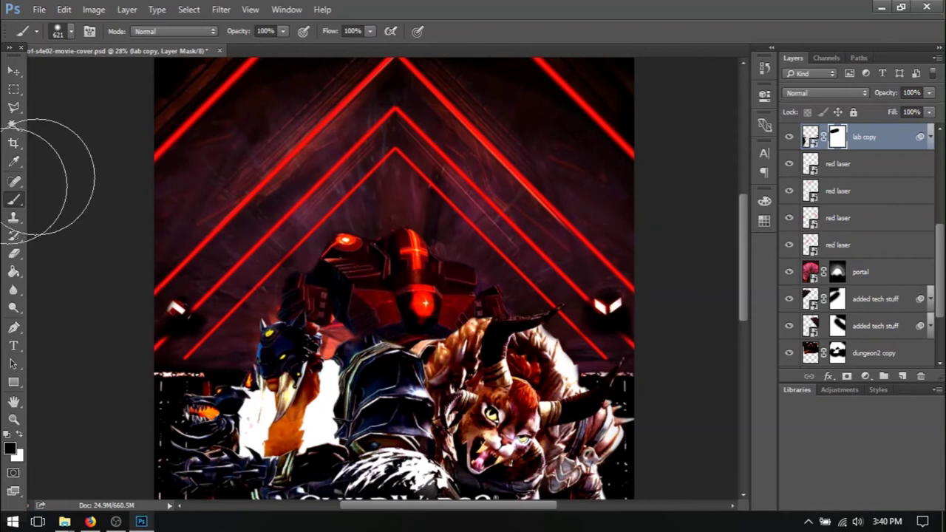
scroll(292, 258, "up", 3)
scroll(292, 258, "up", 2)
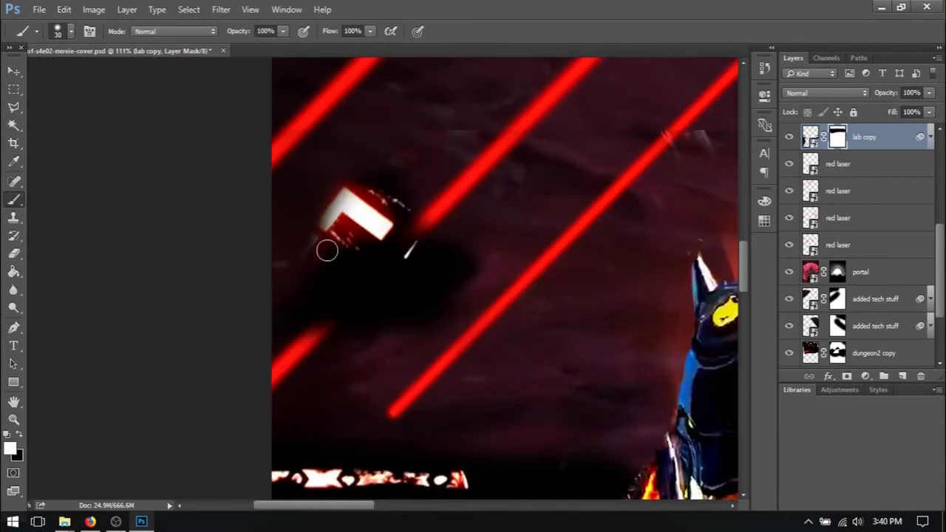
scroll(449, 256, "down", 2)
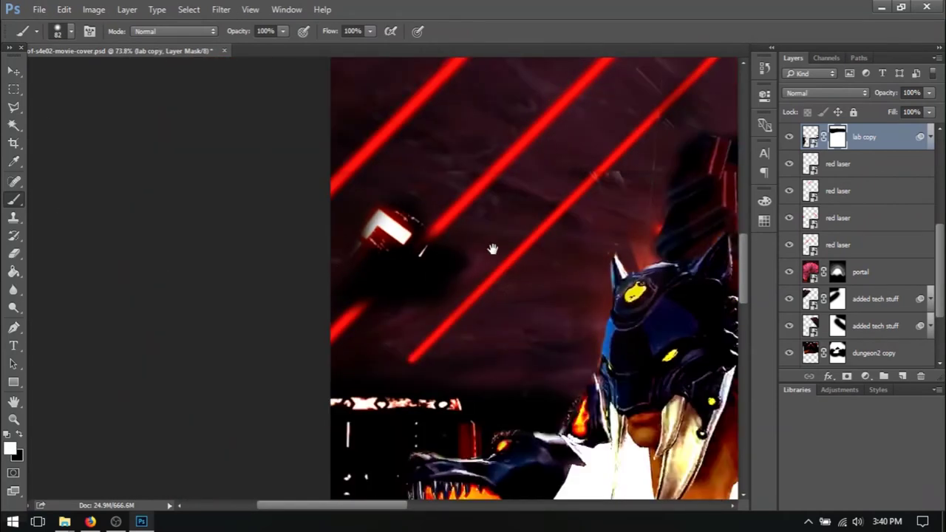
scroll(504, 203, "down", 1)
scroll(504, 202, "down", 1)
scroll(674, 286, "down", 1)
left_click_drag(674, 286, 724, 285)
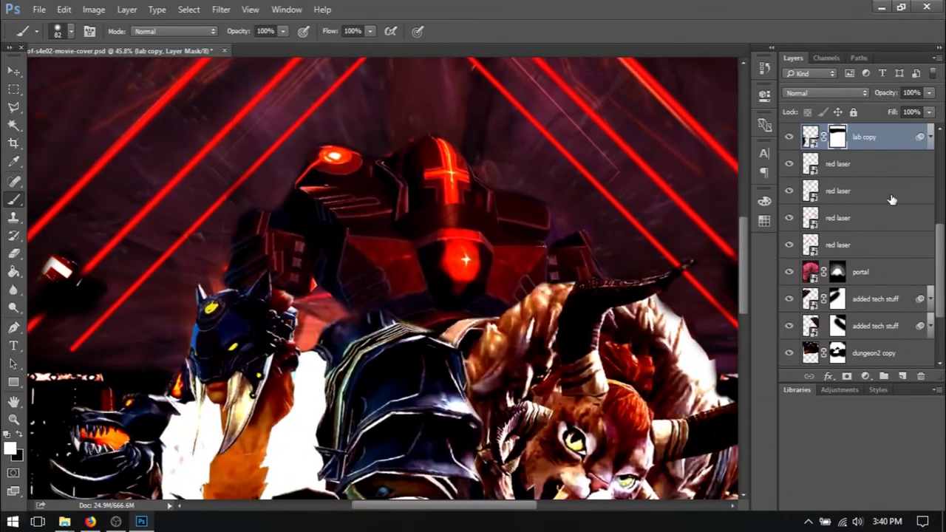
scroll(858, 222, "up", 3)
scroll(856, 203, "up", 2)
Rename the lab2 layer to Robot.
left_click(856, 201)
scroll(870, 178, "up", 5)
scroll(870, 177, "down", 3)
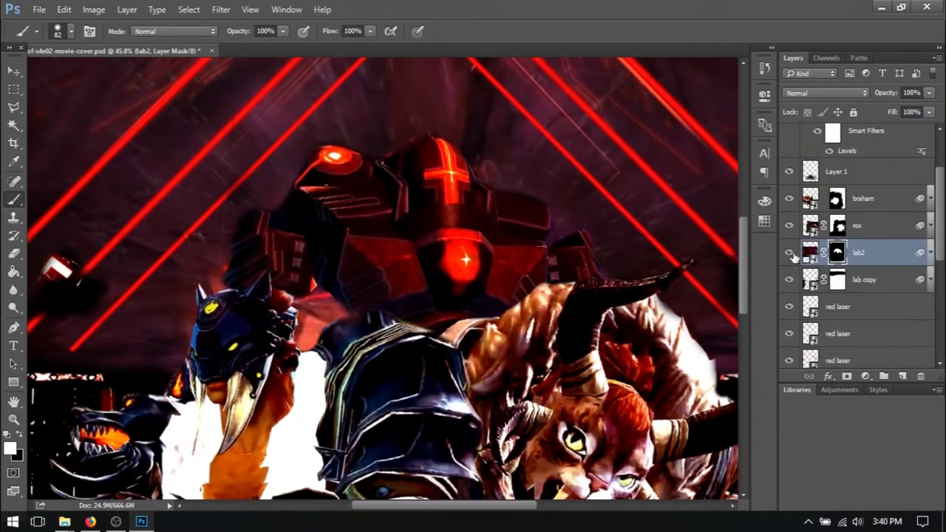
double_click(898, 253)
type("Robot")
Repaint lab copy's mask broadly, toggling lab copy and rox to compare.
left_click(872, 275)
left_click(789, 279)
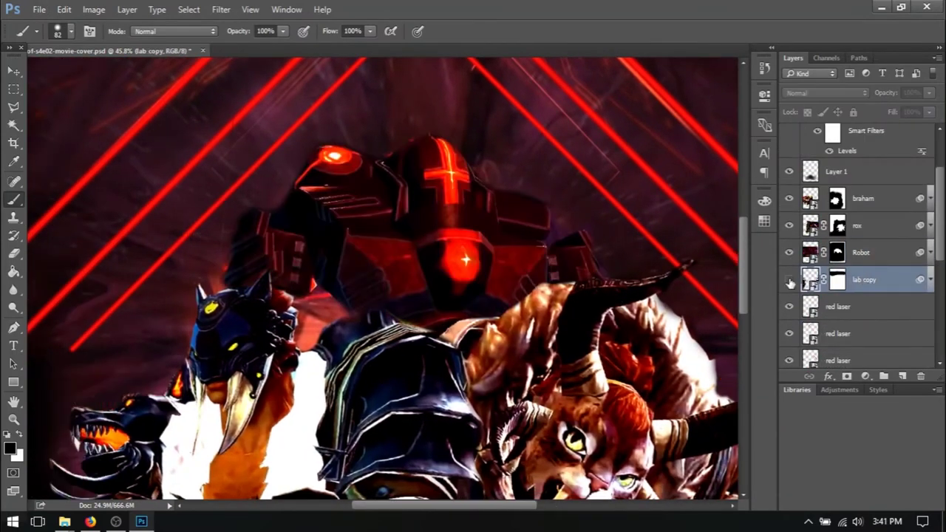
left_click_drag(183, 234, 438, 201)
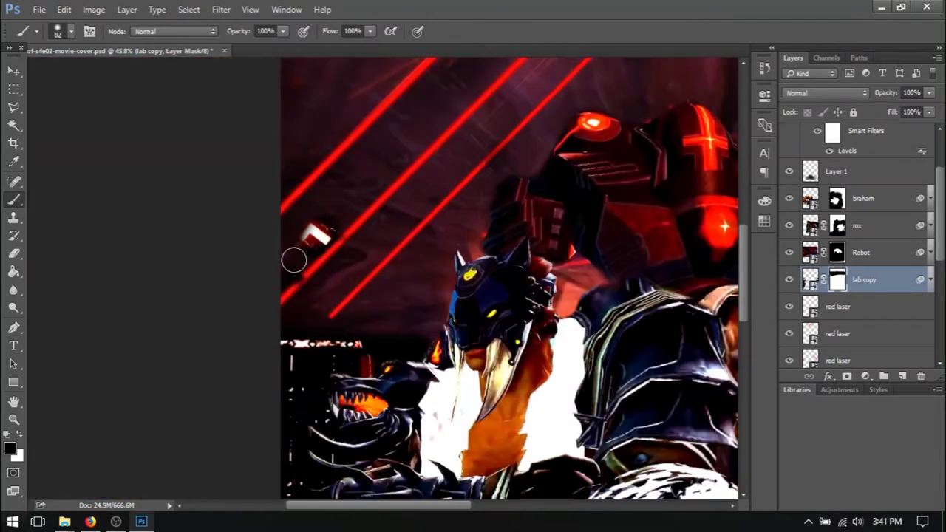
scroll(405, 294, "up", 3)
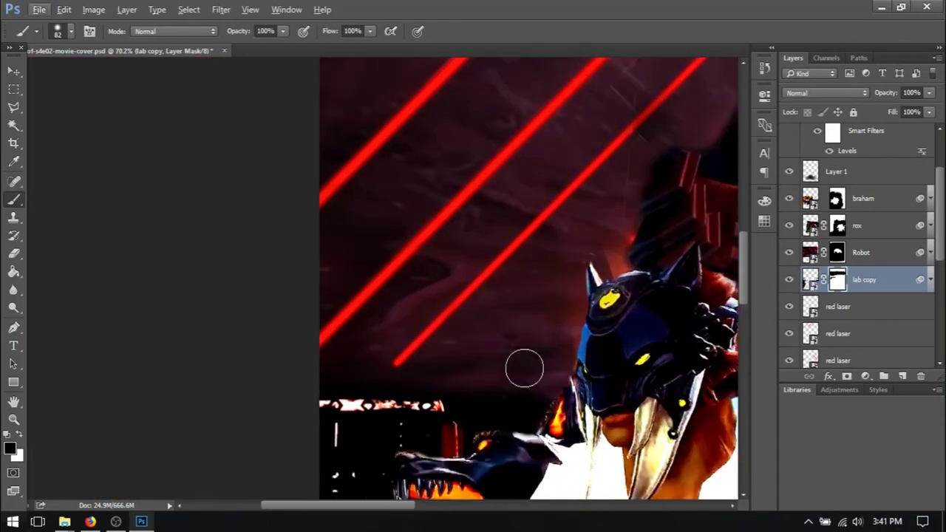
scroll(376, 325, "down", 5)
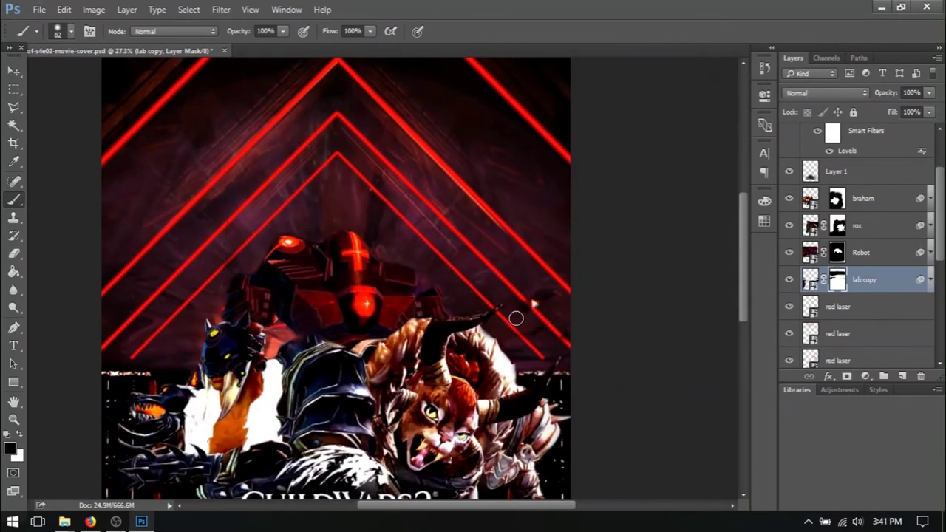
left_click_drag(512, 317, 583, 325)
left_click(838, 225)
left_click(788, 225)
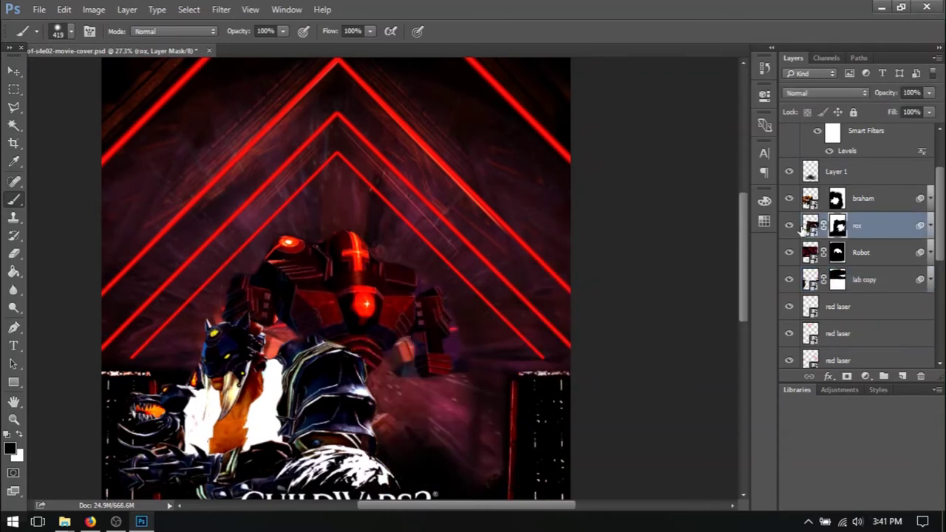
Reset braham's Levels smart filter to input levels 5 / 1.00 / 111 and fit the cover on screen.
scroll(345, 344, "down", 1)
key("v")
scroll(51, 144, "up", 1)
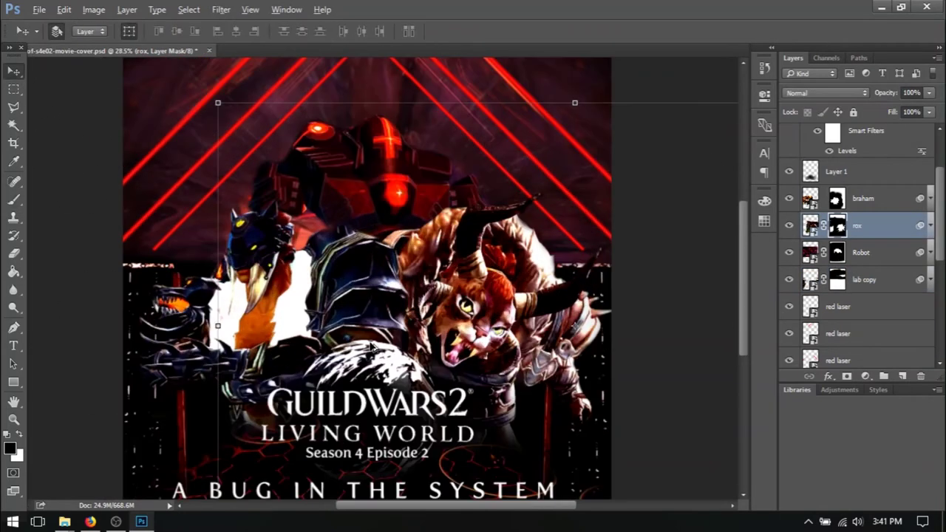
left_click(931, 198)
left_click(829, 272)
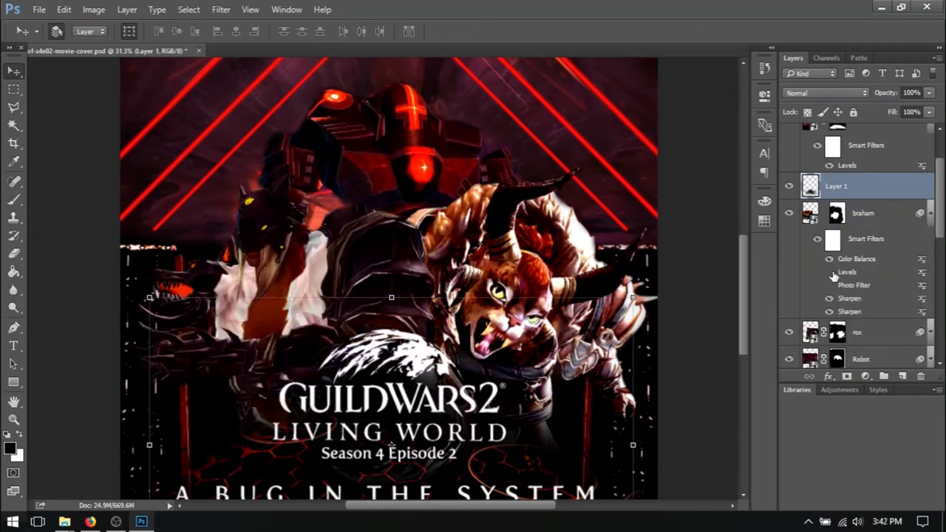
double_click(847, 272)
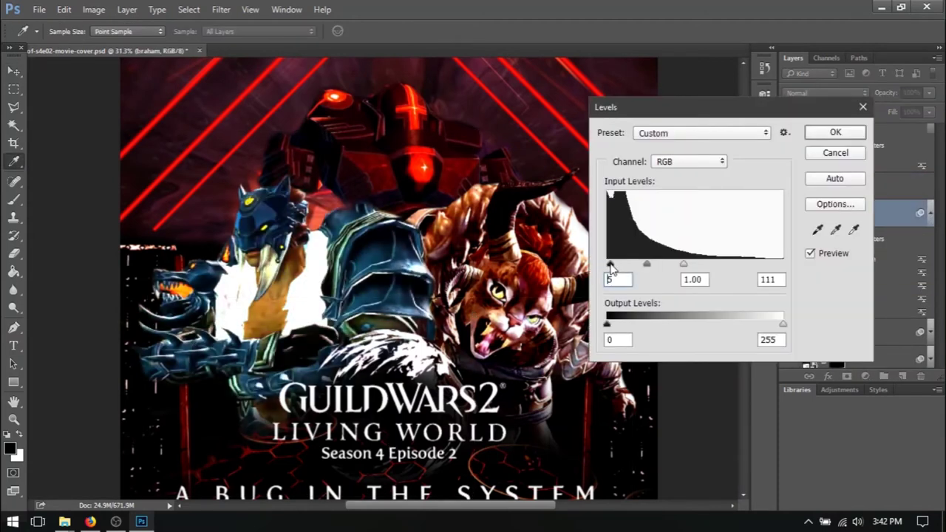
key("Return")
left_click(691, 307)
key("ctrl+0")
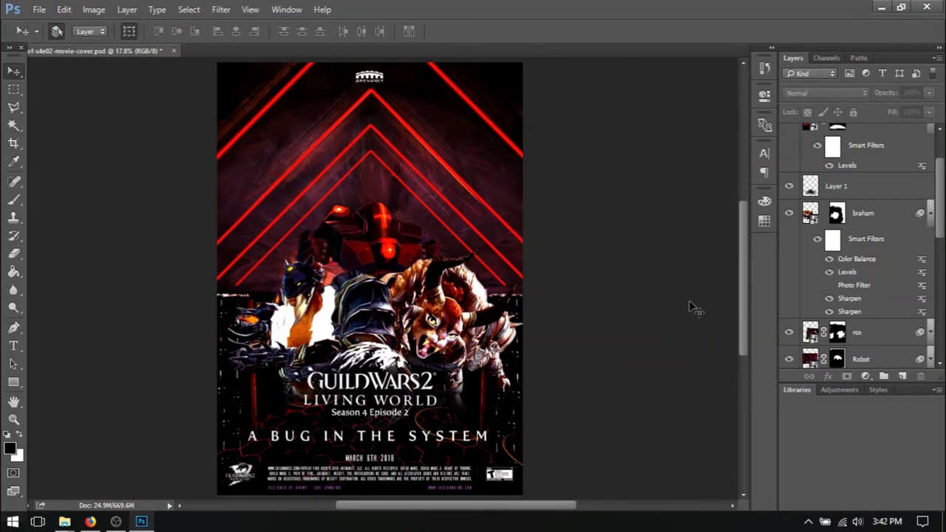
scroll(694, 307, "up", 1)
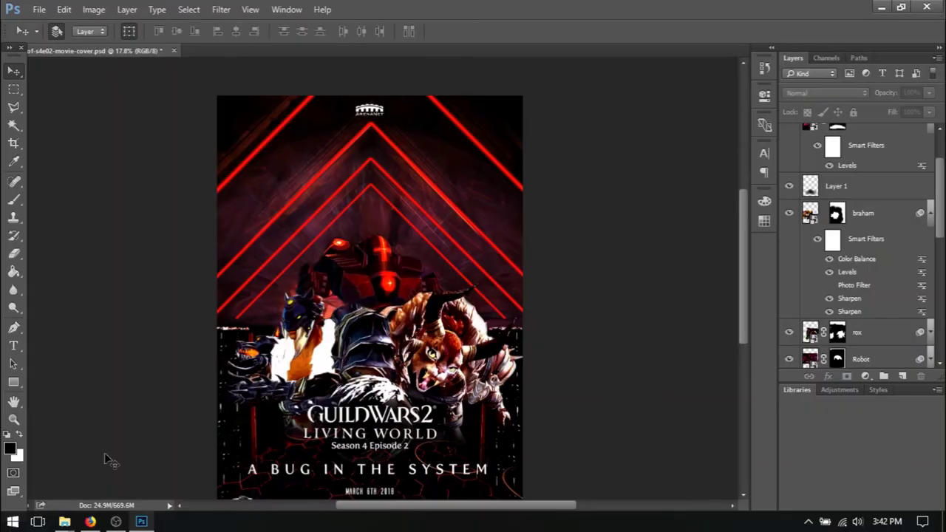
left_click(64, 521)
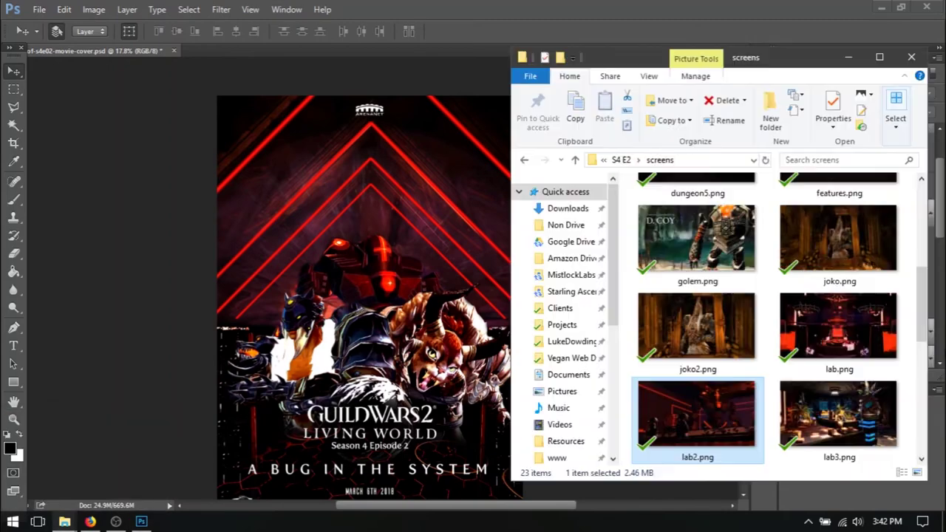
Preview a lab screenshot from the screens folder, then close the viewer to pick lab.png.
double_click(835, 337)
scroll(765, 235, "down", 1)
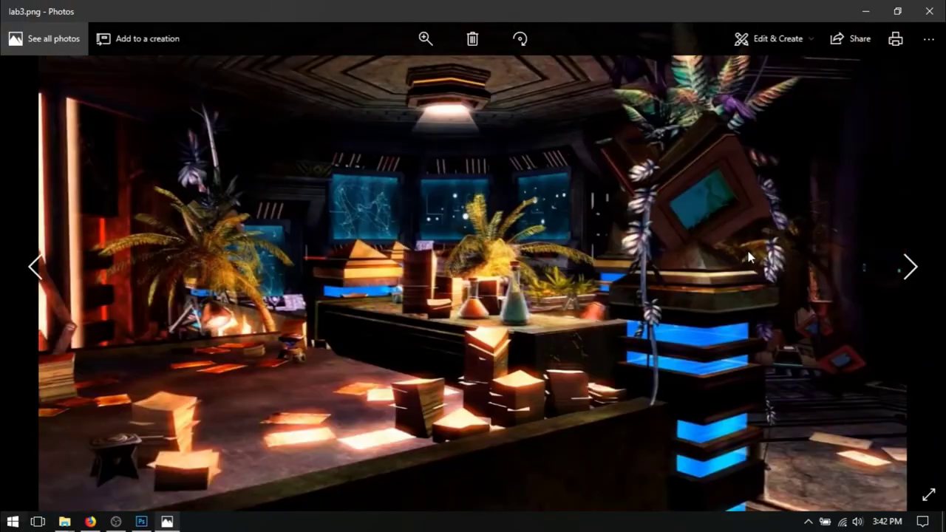
scroll(746, 247, "down", 1)
scroll(746, 247, "down", 1)
scroll(747, 247, "down", 1)
scroll(747, 255, "down", 1)
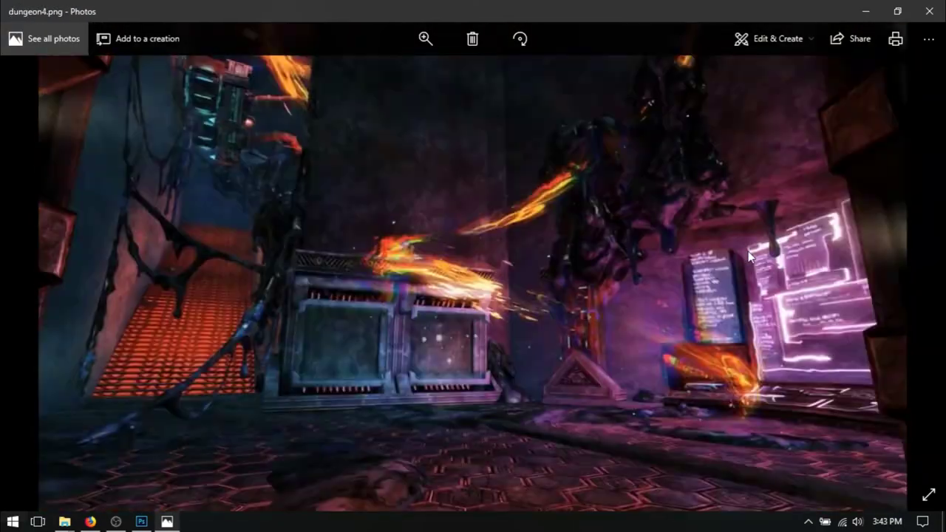
scroll(748, 255, "down", 1)
scroll(748, 255, "down", 1)
scroll(748, 255, "down", 1)
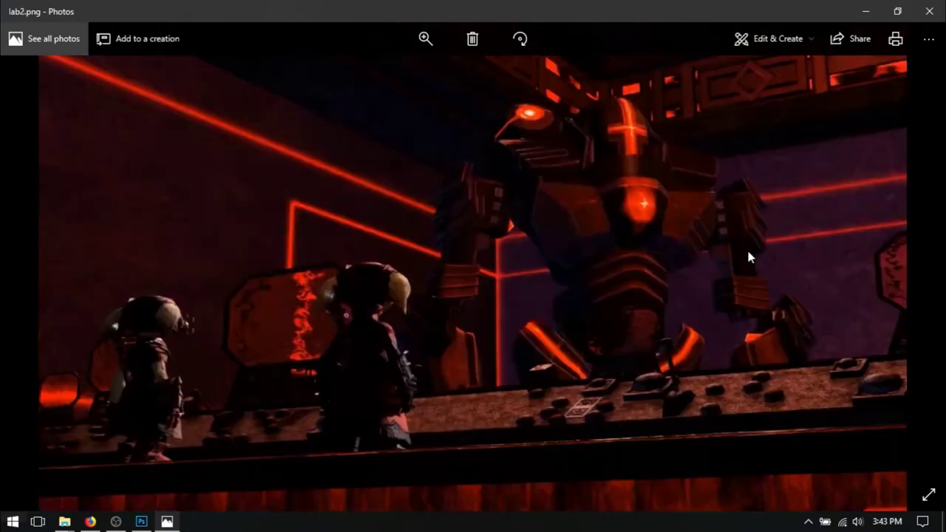
scroll(748, 255, "down", 1)
left_click(930, 15)
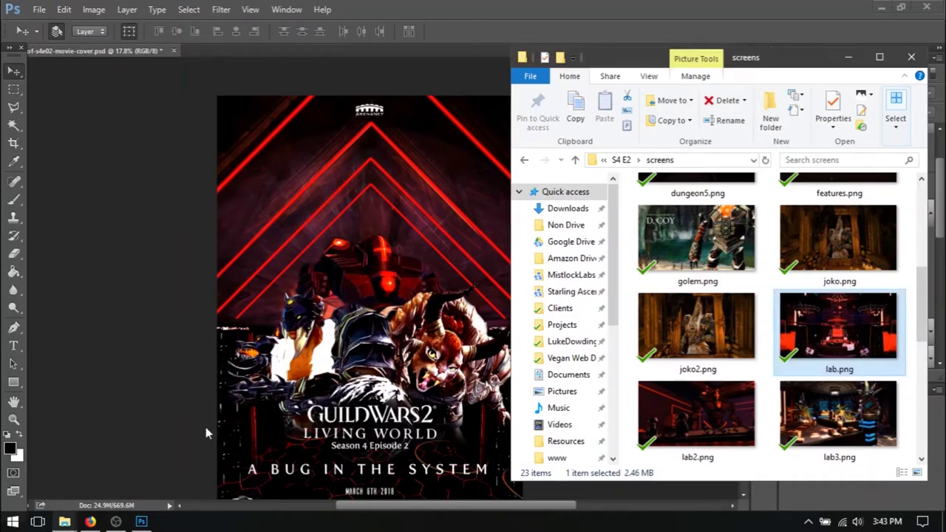
Place lab.png into the poster, enlarged and shifted slightly left.
left_click_drag(813, 396, 370, 280)
left_click_drag(525, 194, 351, 213)
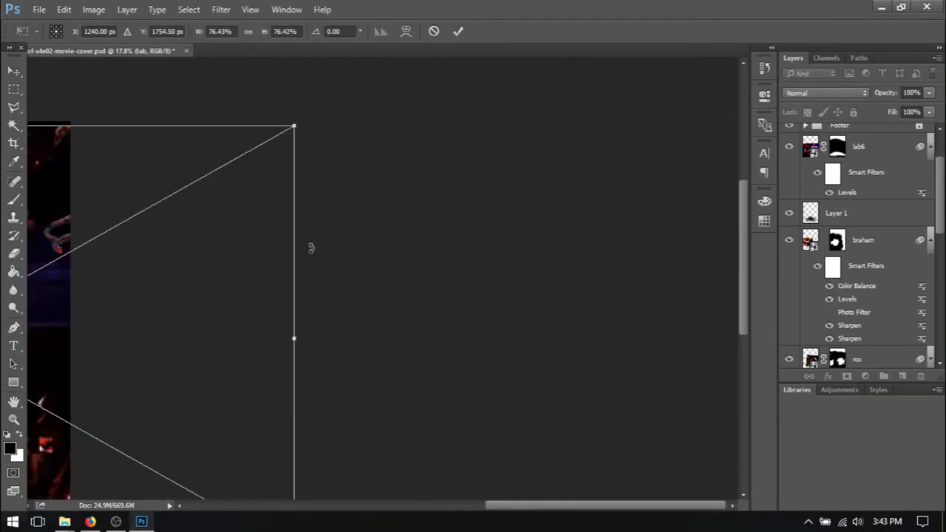
key("Return")
mouse_move(413, 291)
left_mouse_down()
mouse_move(435, 286)
mouse_move(402, 288)
left_mouse_up()
Copy marquee-selected lab areas onto new layers and hide the full lab image.
key("m")
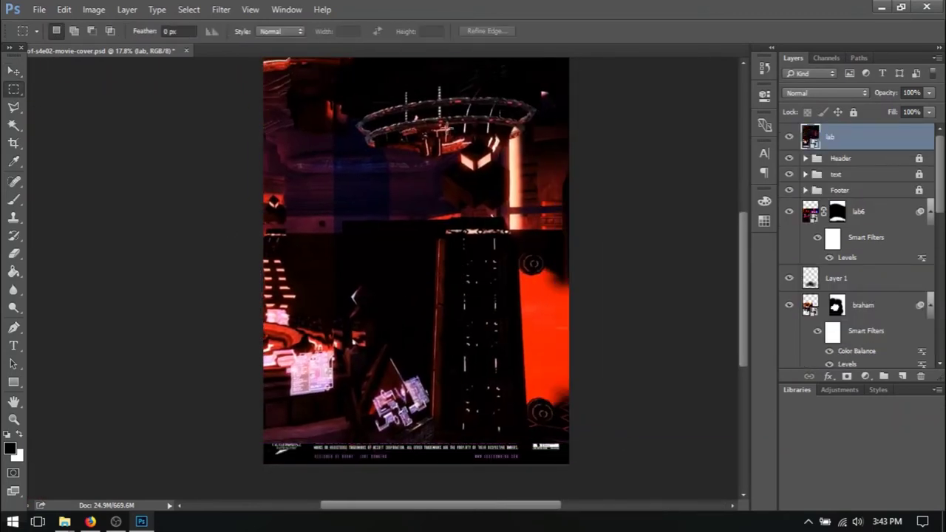
key("ctrl+j")
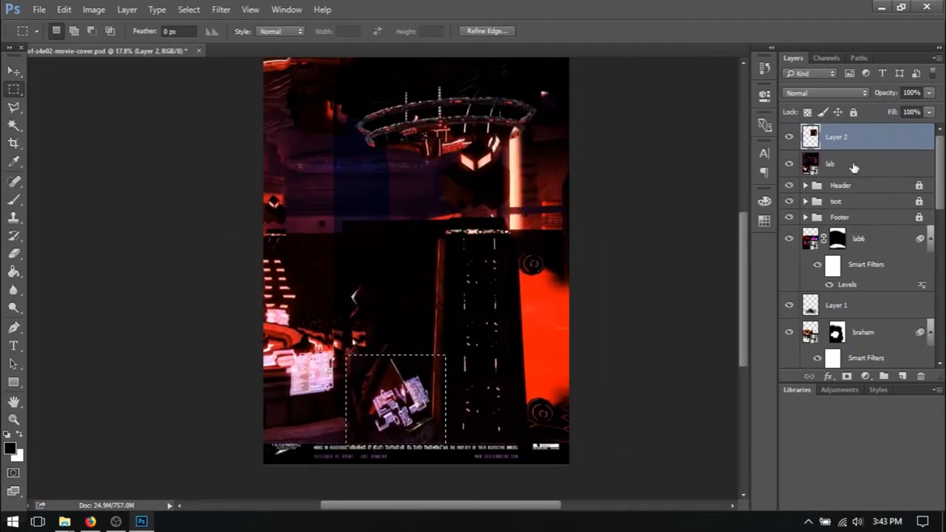
left_click(850, 163)
key("ctrl+j")
left_click(849, 191)
left_click(788, 191)
Select Layer 2 and position the machine piece over the golem's head.
key("v")
right_click(846, 141)
left_click(850, 136)
right_click(846, 141)
left_click(598, 283)
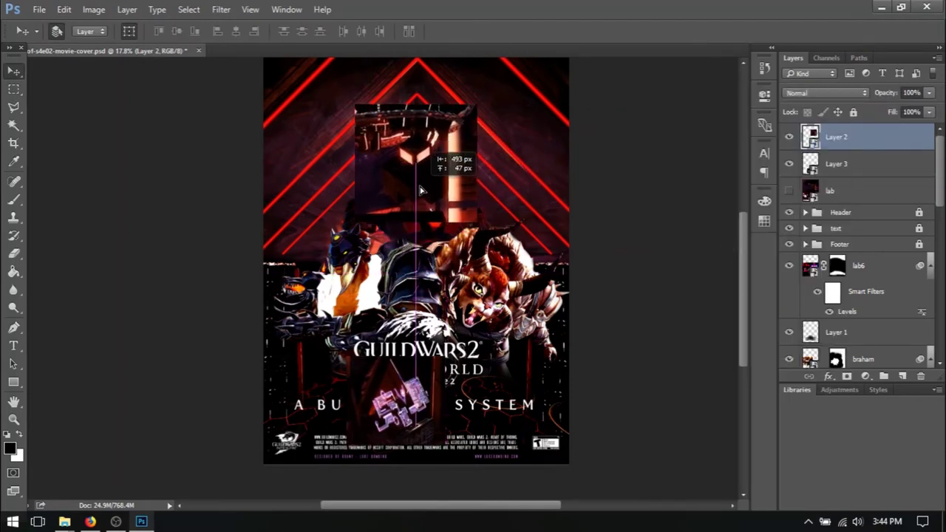
left_click_drag(482, 248, 418, 243)
scroll(424, 184, "up", 2)
scroll(362, 285, "up", 2)
Brush out the machine piece's right pillar and leftover edges on its mask.
key("b")
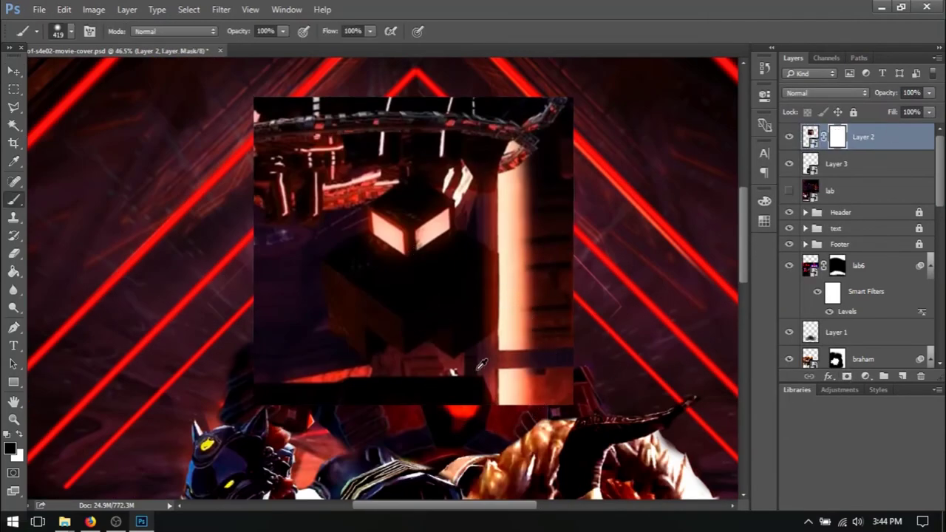
mouse_move(504, 424)
left_mouse_down()
mouse_move(570, 116)
mouse_move(517, 348)
left_mouse_up()
mouse_move(325, 377)
left_mouse_down()
mouse_move(254, 202)
mouse_move(502, 391)
mouse_move(550, 142)
left_mouse_up()
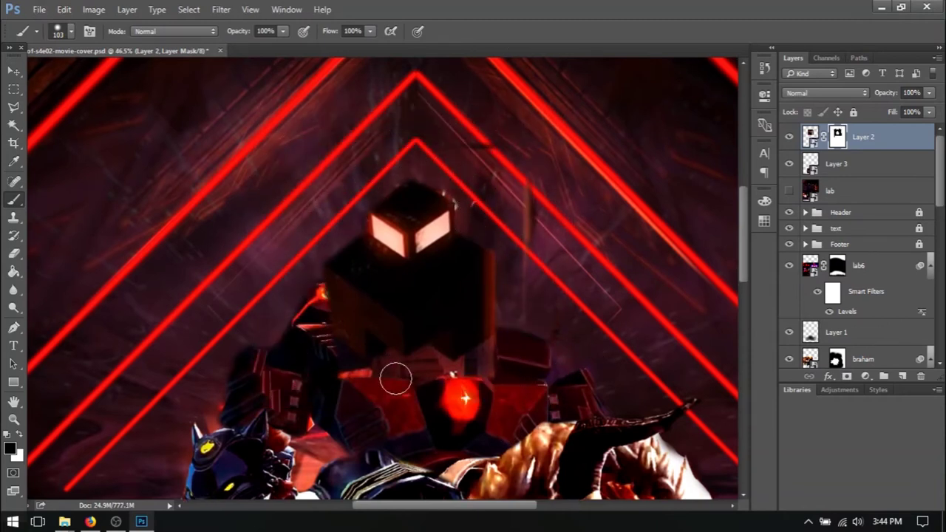
scroll(384, 368, "up", 3)
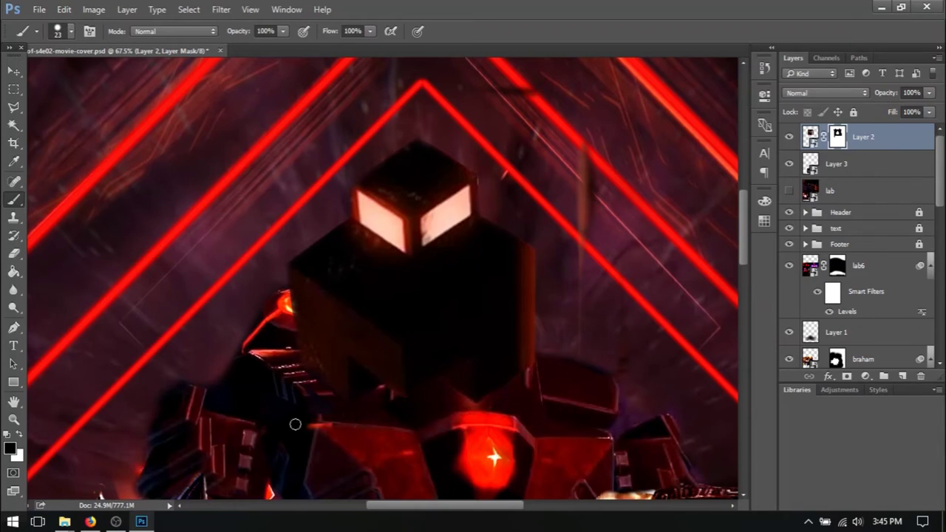
key("ctrl+0")
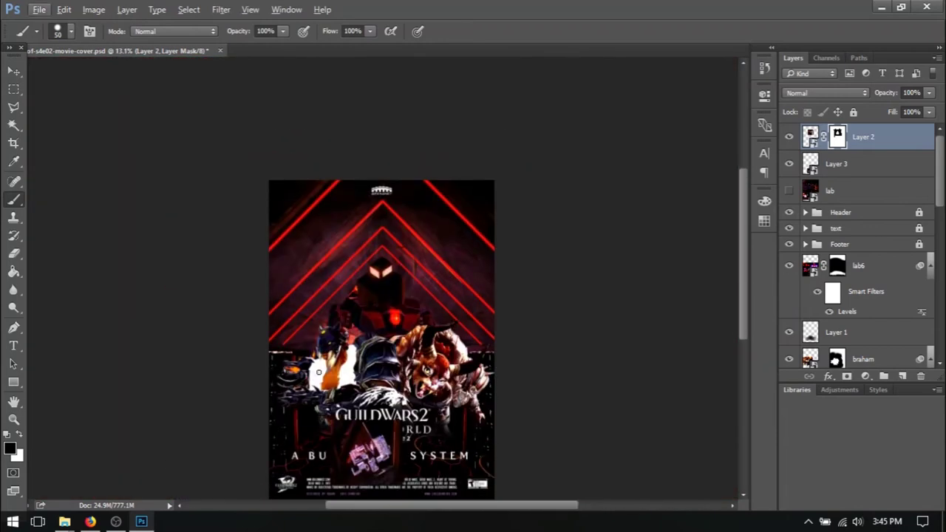
Move the small machine figure to the lower left and flip its copy horizontally.
key("ctrl+t")
key("Return")
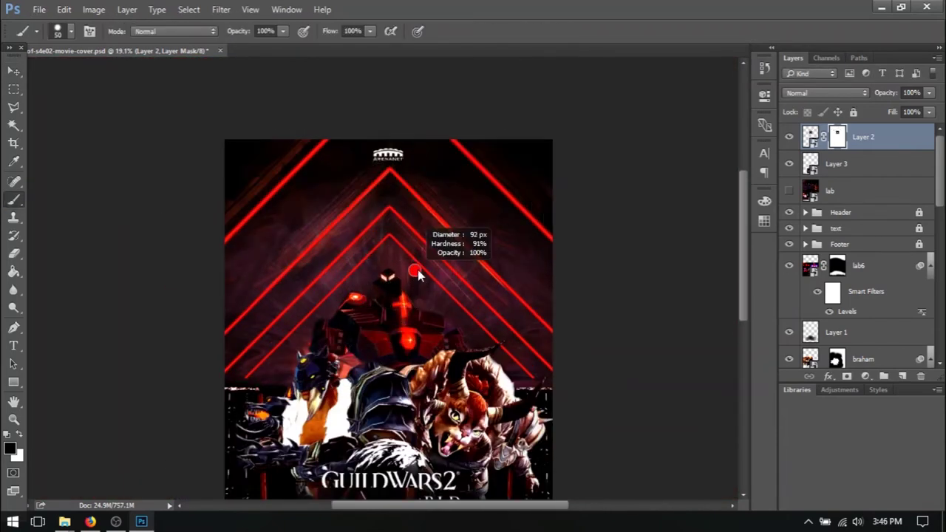
key("v")
mouse_move(392, 296)
left_mouse_down()
mouse_move(247, 365)
mouse_move(532, 362)
left_mouse_up()
right_click(532, 363)
left_click(64, 9)
left_click(296, 486)
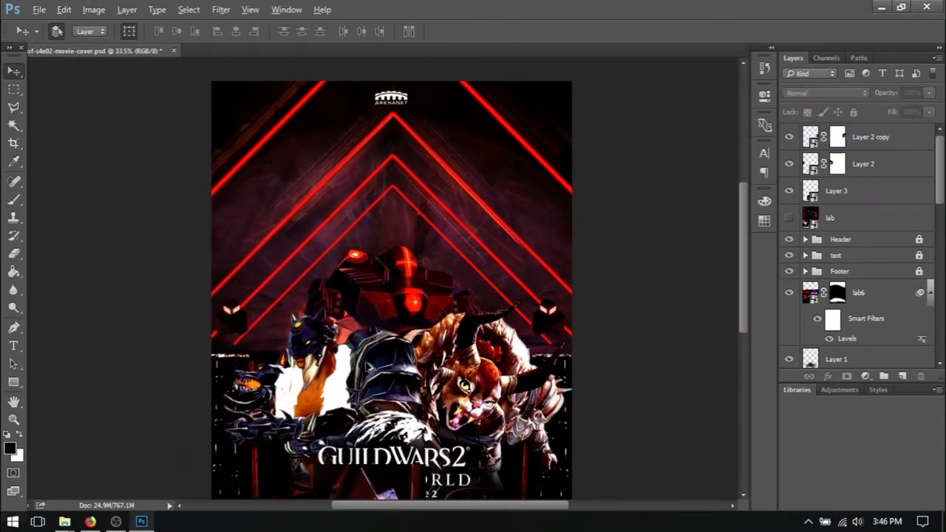
Lower both glowing-cube figures and spread them outward beside the golem.
scroll(599, 322, "up", 3)
left_click_drag(599, 321, 677, 325)
left_click_drag(214, 329, 170, 318)
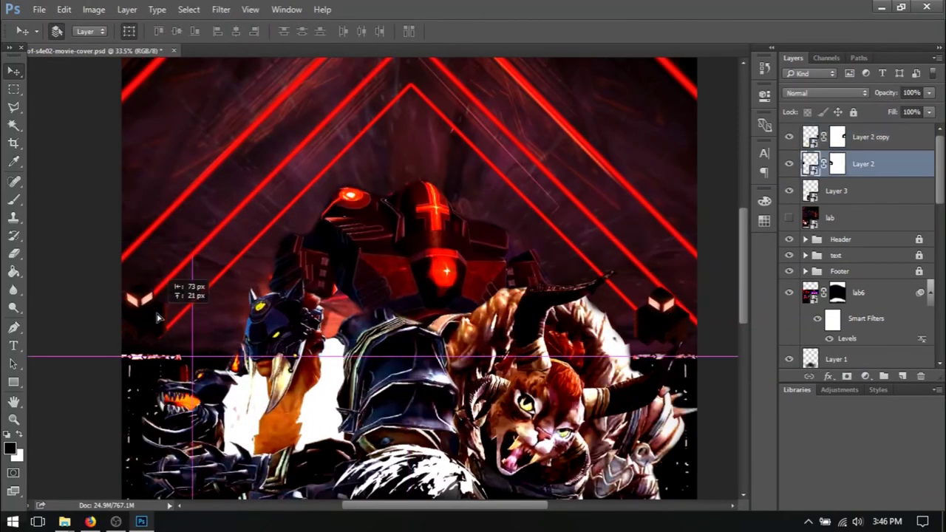
left_click_drag(663, 322, 679, 325)
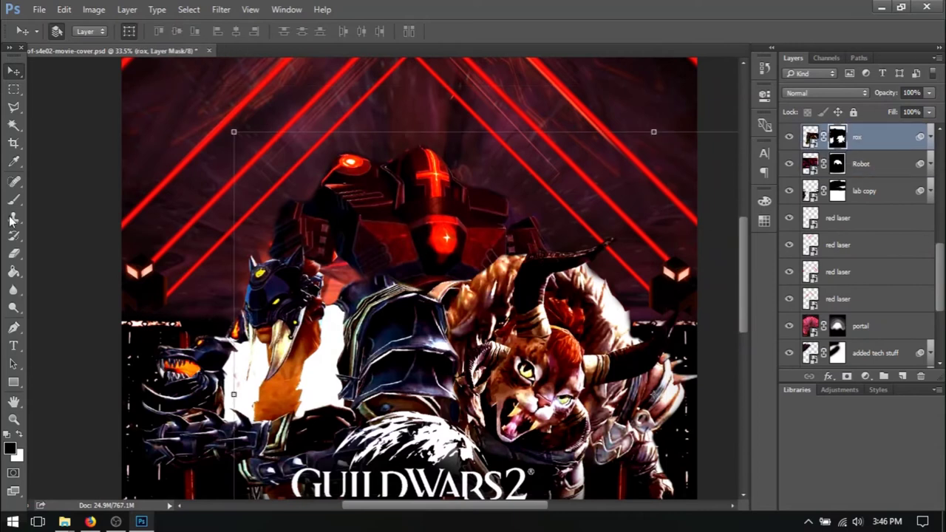
Retouch the rox mask around the horn with an enlarged brush.
scroll(626, 306, "up", 3)
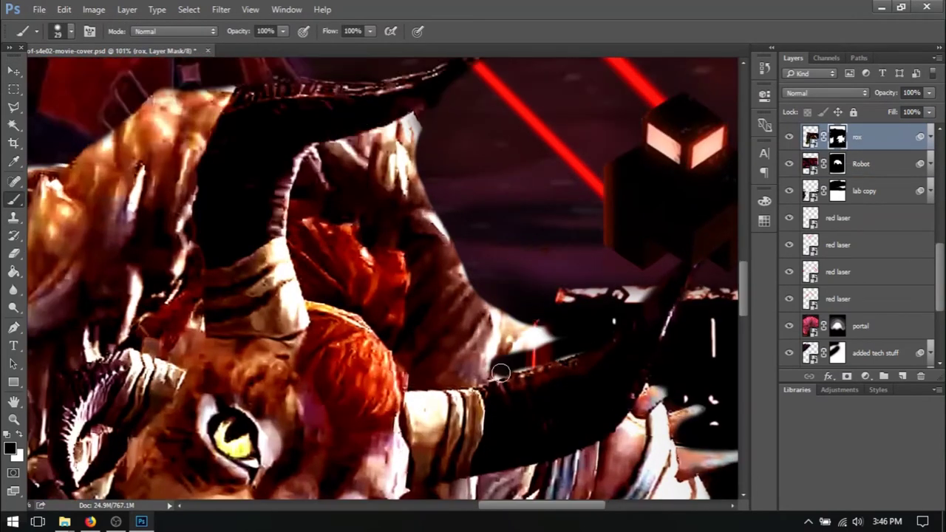
scroll(440, 211, "up", 2)
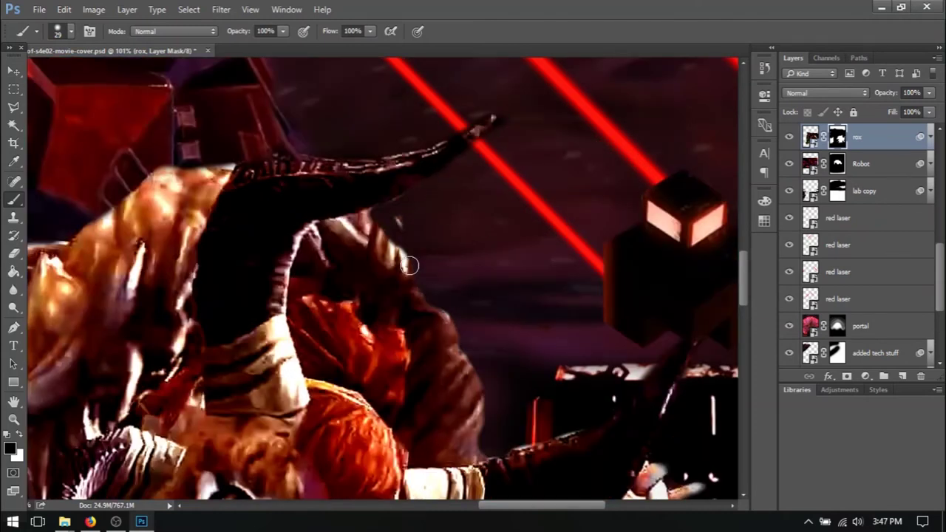
scroll(246, 182, "down", 3)
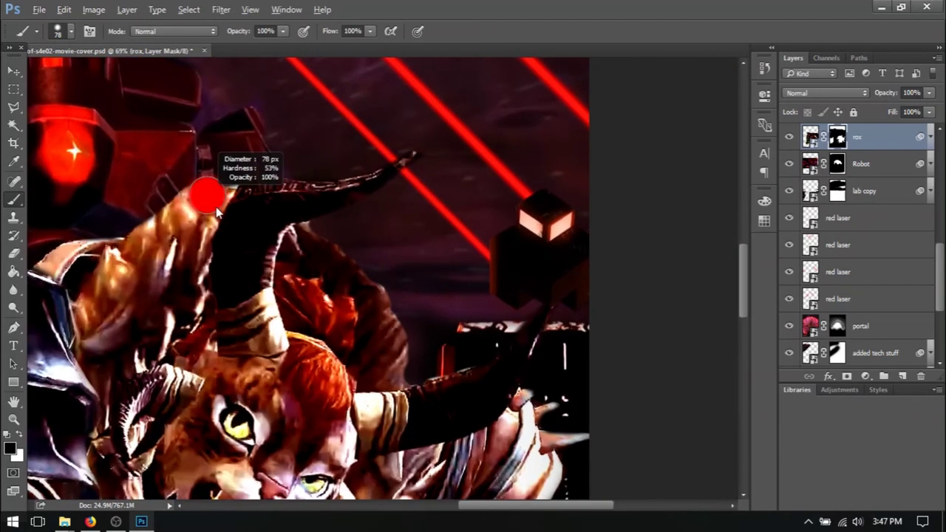
left_click_drag(196, 189, 208, 190)
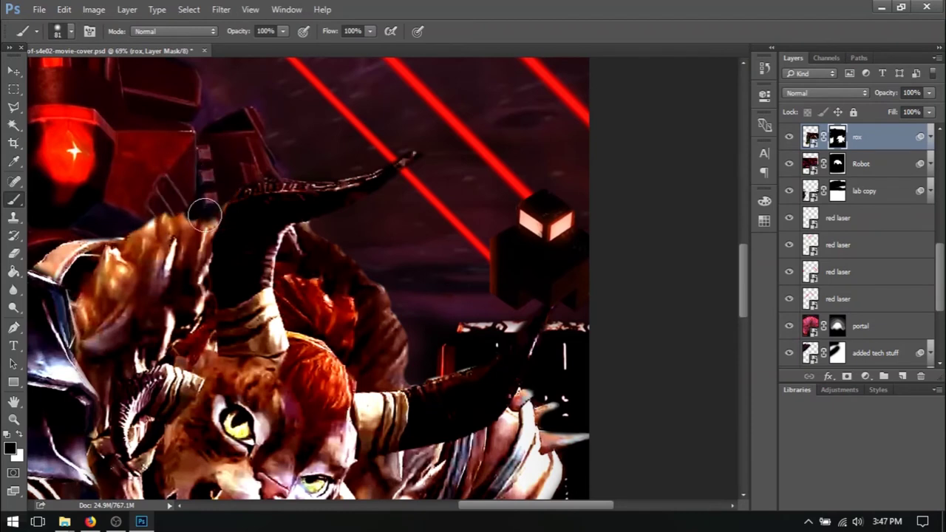
scroll(467, 349, "up", 2)
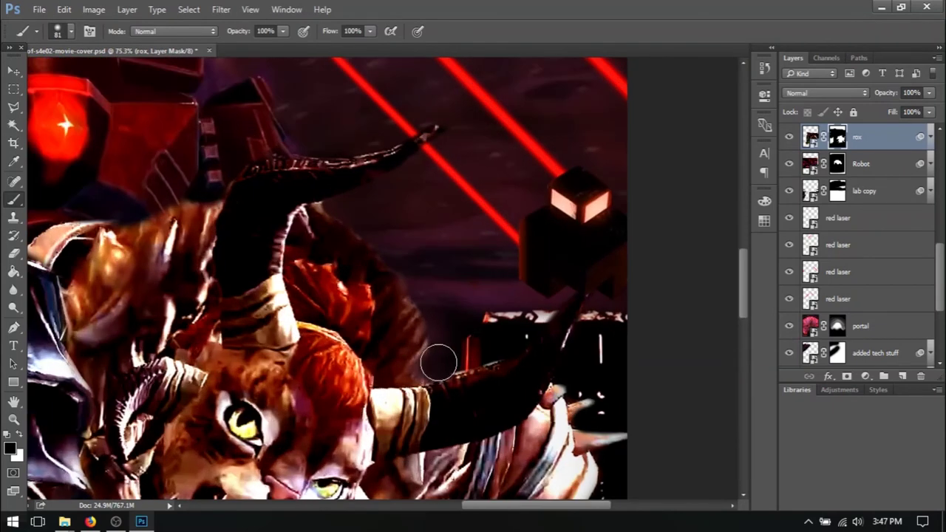
scroll(411, 274, "down", 4)
scroll(370, 311, "up", 2)
scroll(361, 344, "down", 2)
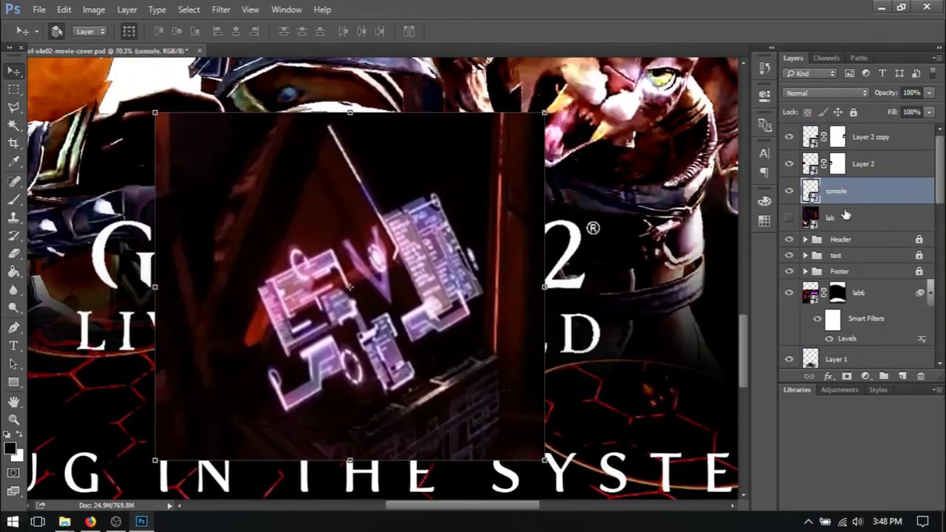
Rename Layer 2 and its copy to warpthing and warpthing2.
double_click(863, 163)
type("warpthing")
double_click(870, 136)
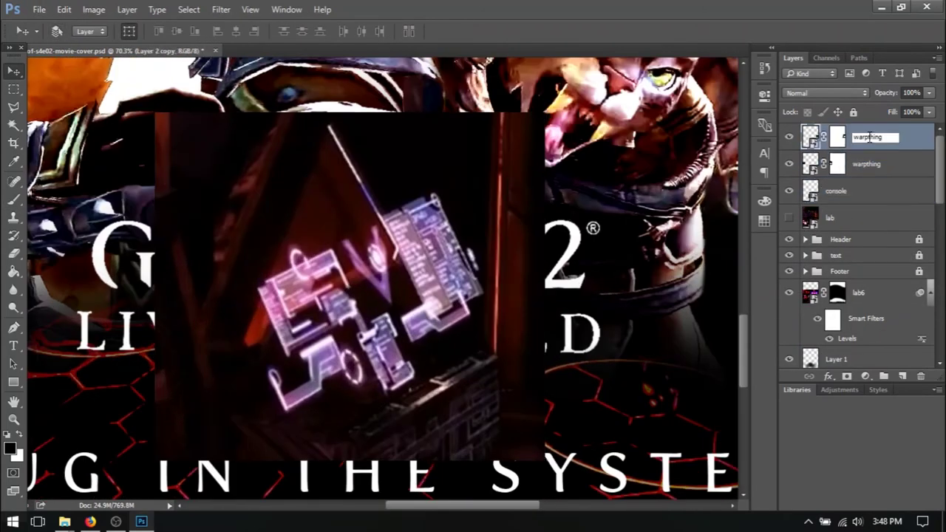
type("warpthing2 b")
Mask the console layer, painting away its parts over the title text.
left_click(847, 376)
mouse_move(480, 443)
left_mouse_down()
mouse_move(401, 433)
mouse_move(201, 331)
mouse_move(214, 369)
left_mouse_up()
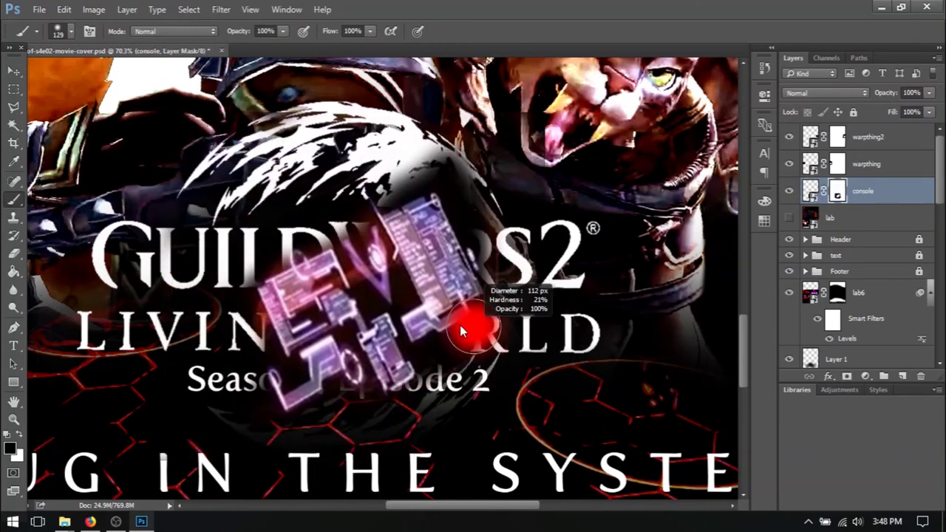
left_click_drag(438, 176, 471, 201)
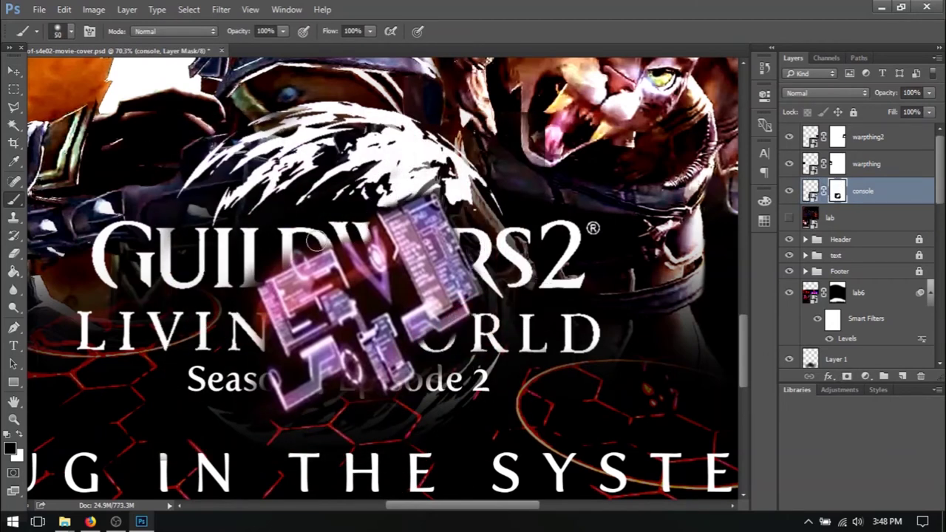
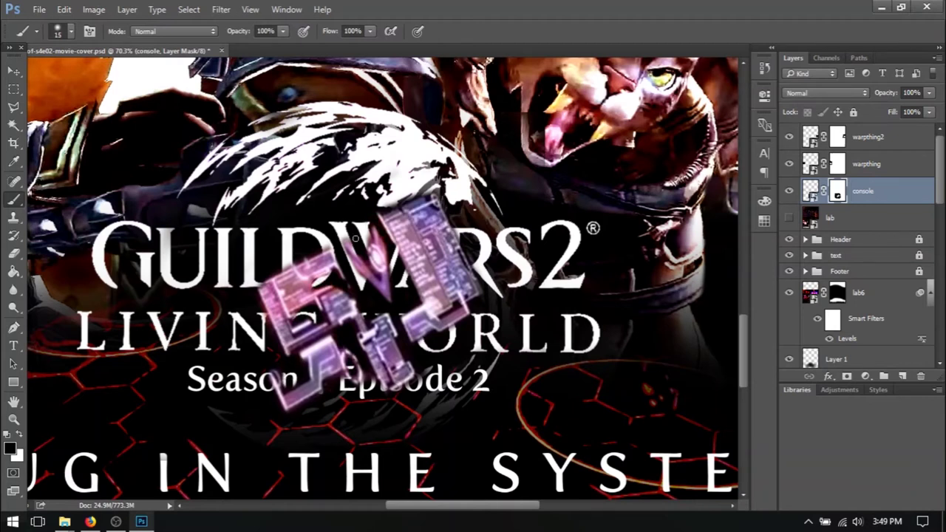
Enlarge the console overlay and position it over the robot.
key("ctrl+0")
key("v")
mouse_move(355, 238)
left_mouse_down()
mouse_move(461, 272)
mouse_move(433, 399)
mouse_move(243, 365)
mouse_move(300, 215)
left_mouse_up()
key("ctrl+t")
scroll(299, 214, "up", 1)
mouse_move(348, 188)
left_mouse_down()
mouse_move(430, 254)
mouse_move(544, 290)
left_mouse_up()
scroll(544, 325, "down", 2)
key("Return")
Hide the console overlay and move the warpthing and warpthing2 layers up the stack.
left_click(789, 191)
left_click(868, 136)
left_click(889, 169, "shift")
left_click_drag(889, 169, 863, 201)
Refine the lab copy layer's mask with the Brush.
left_click(836, 190)
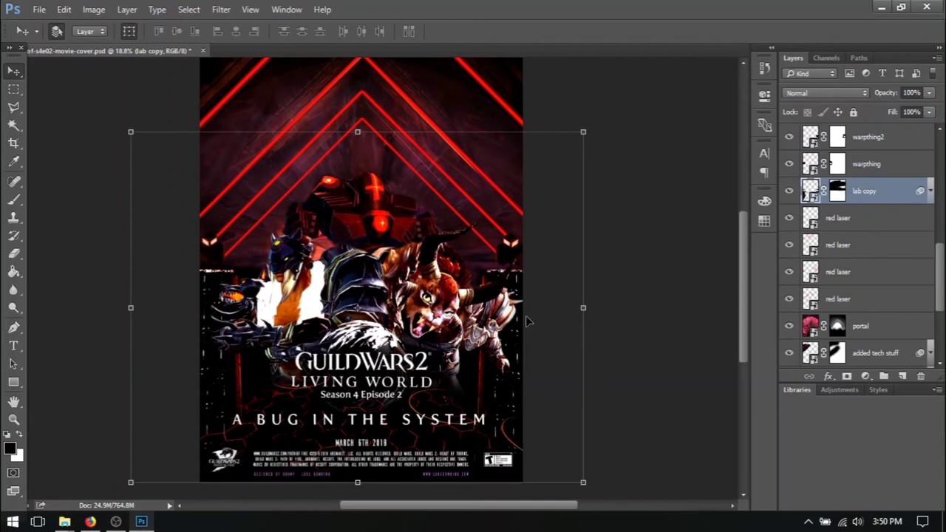
scroll(564, 303, "up", 2)
key("b")
scroll(407, 424, "down", 1)
scroll(321, 415, "left", 5)
scroll(321, 414, "left", 1)
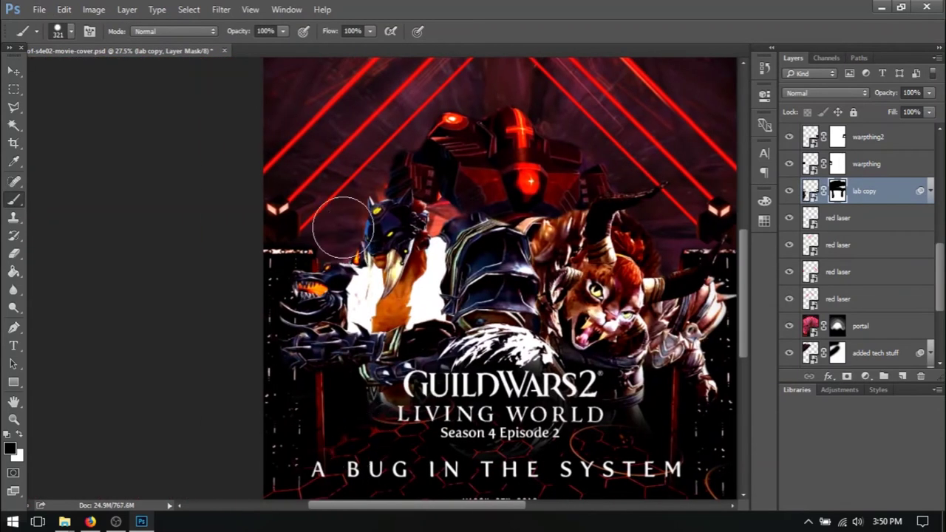
scroll(342, 227, "right", 3)
key("v")
scroll(619, 328, "down", 2)
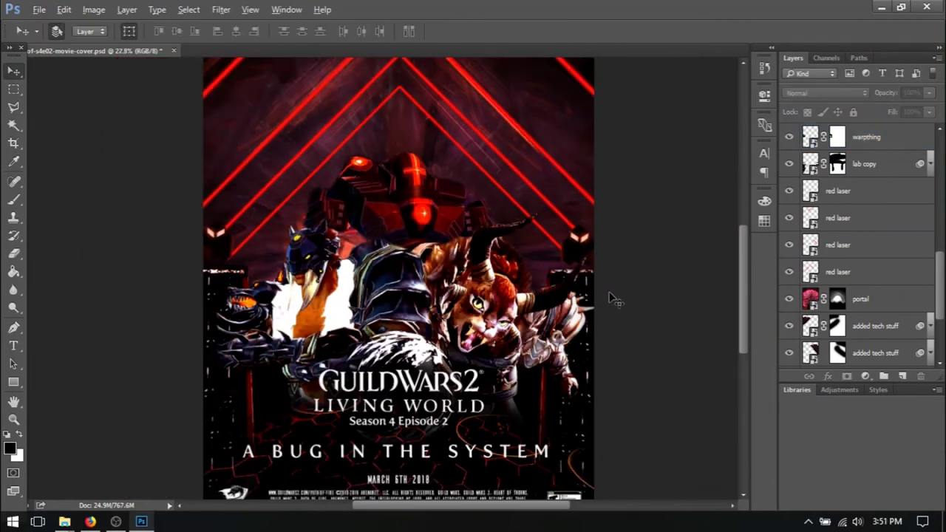
scroll(613, 317, "up", 1)
Paint on the lab6 layer's mask with a resized brush.
left_click(369, 258, "ctrl")
key("b")
key("ctrl+backslash")
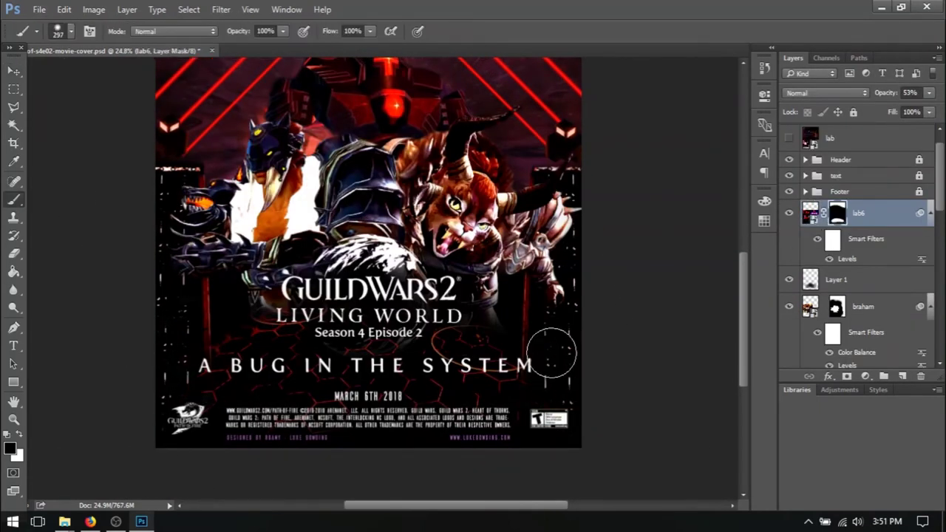
scroll(360, 373, "down", 2)
scroll(353, 222, "up", 1)
Select the Robot layer and expand its smart filters.
key("v")
left_click(354, 281, "ctrl")
scroll(414, 322, "up", 2)
scroll(414, 322, "down", 3)
scroll(414, 322, "up", 1)
left_click(929, 137)
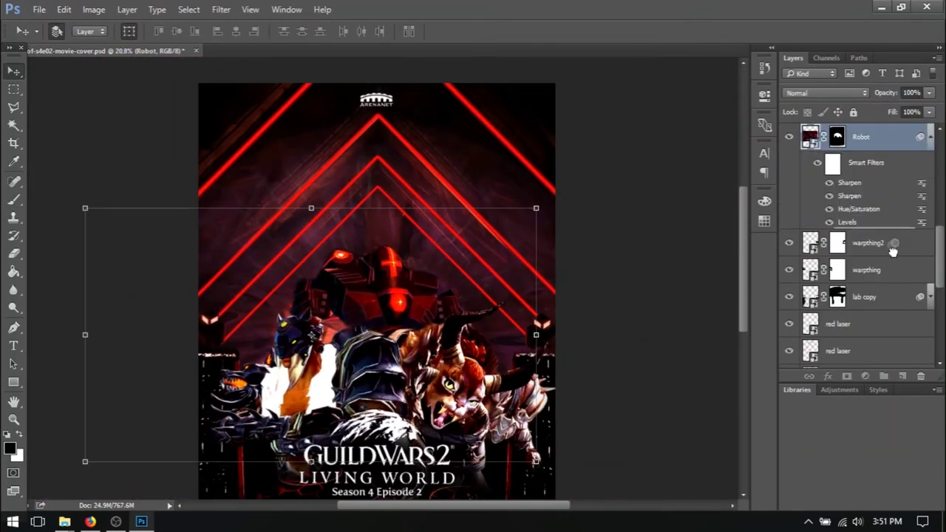
Apply a Color Balance to the Robot layer shifting its colours toward blue.
left_click(837, 311)
left_click(860, 137)
left_click(93, 8)
left_click(296, 129)
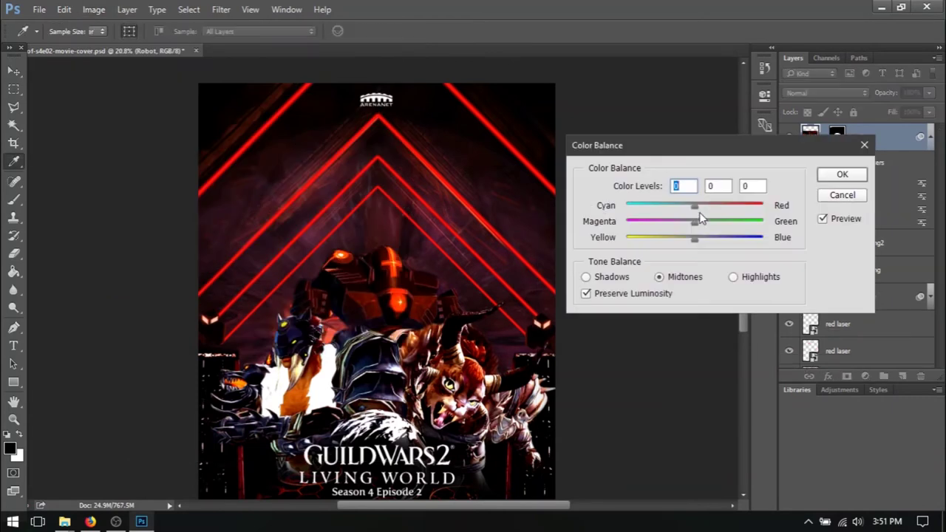
left_click_drag(665, 241, 702, 247)
key("Return")
Brighten the robot's midtones in its Levels smart filter.
key("v")
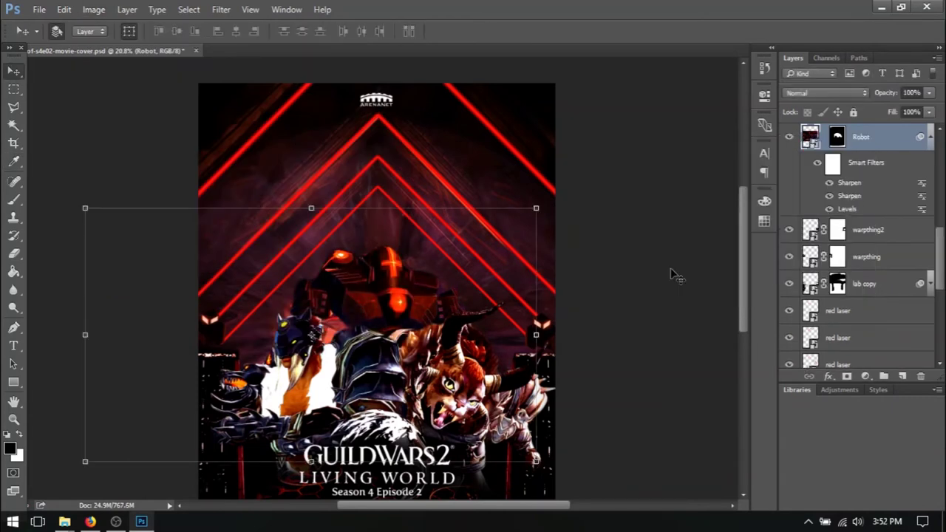
double_click(846, 209)
left_click_drag(696, 268, 651, 269)
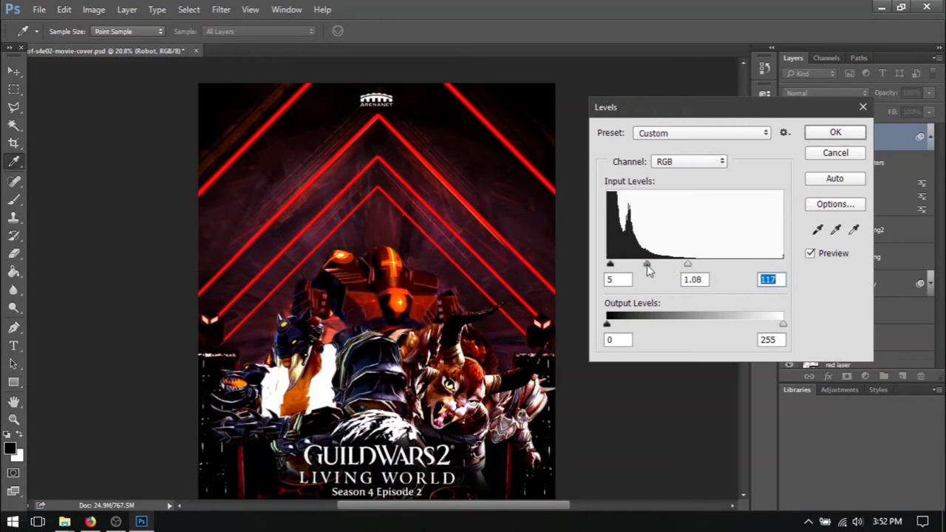
key("Return")
Add a Vibrance filter to the robot, slightly raising saturation and lowering vibrance.
left_click(94, 9)
left_click(278, 130)
key("Escape")
left_click(94, 9)
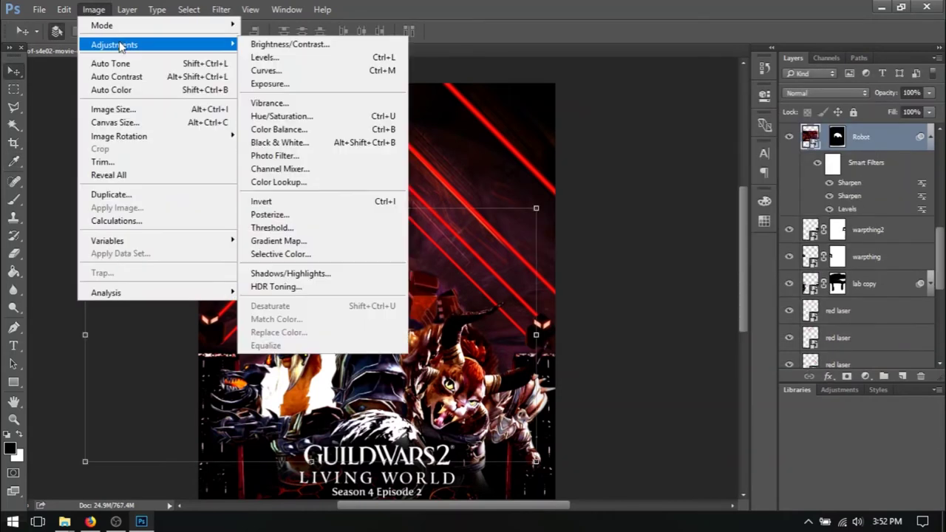
left_click(269, 102)
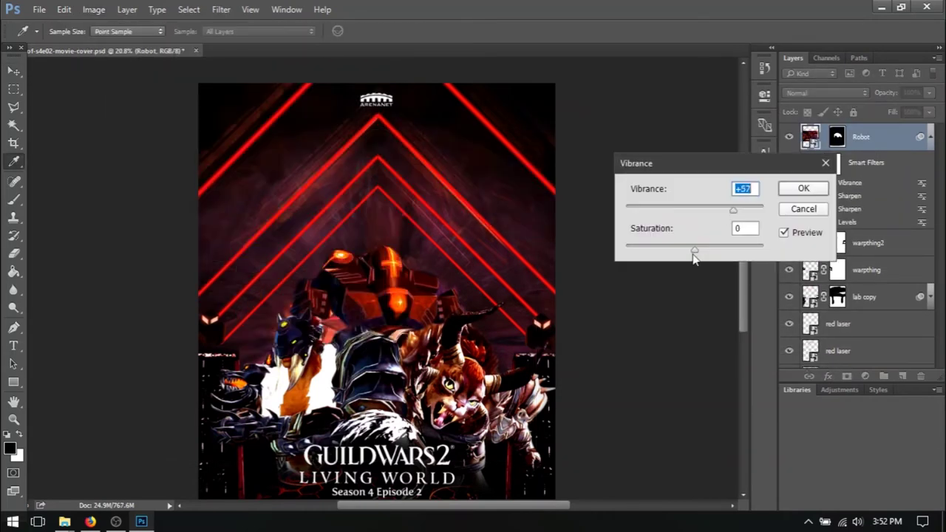
left_click_drag(702, 255, 708, 253)
left_click_drag(740, 214, 706, 211)
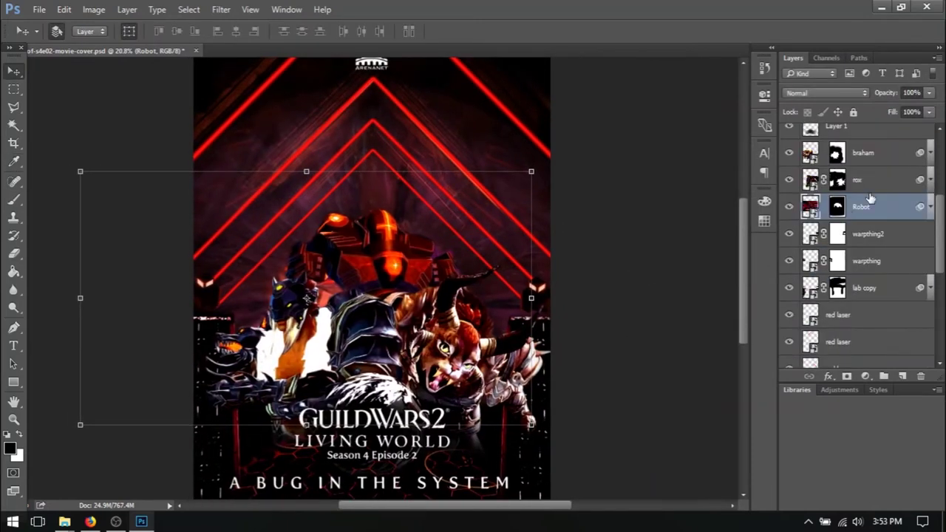
Move Levels above Photo Filter on rox and set braham's Levels white input to 199.
left_click(861, 180)
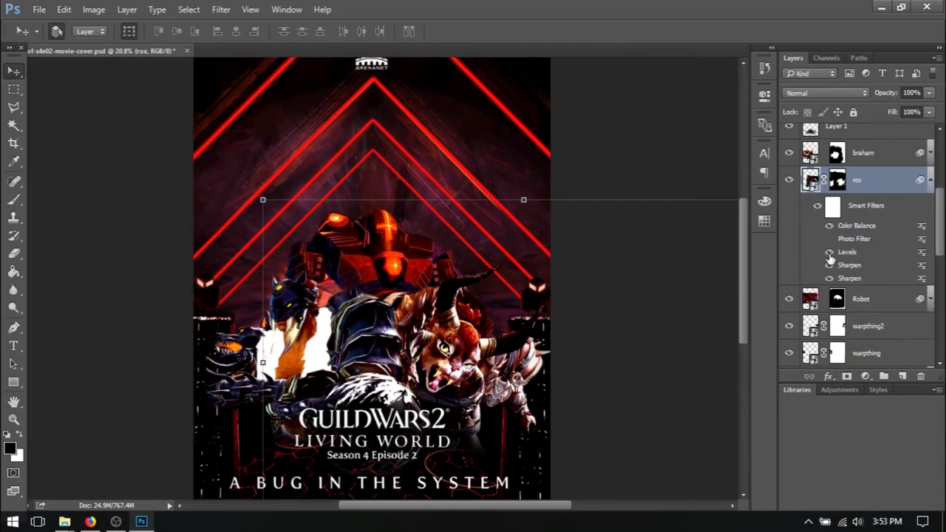
left_click_drag(847, 252, 852, 216)
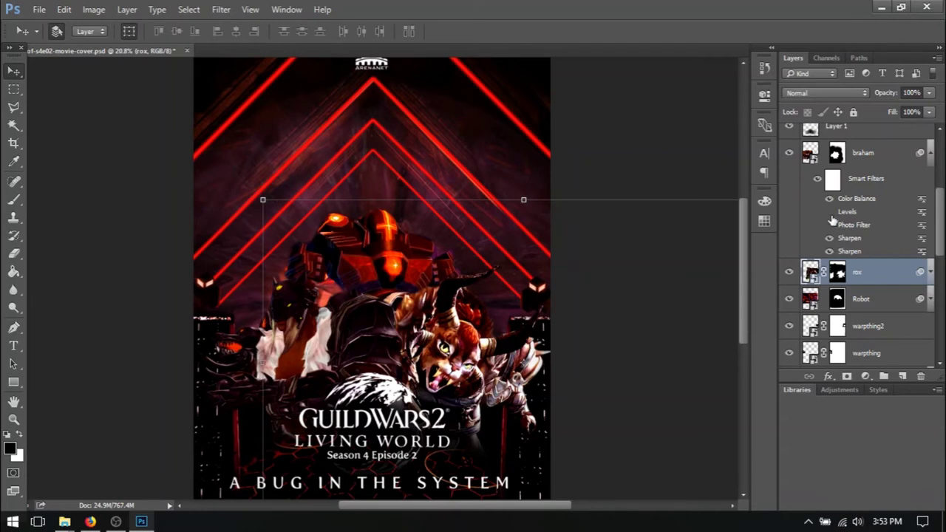
double_click(846, 212)
left_click_drag(764, 264, 744, 264)
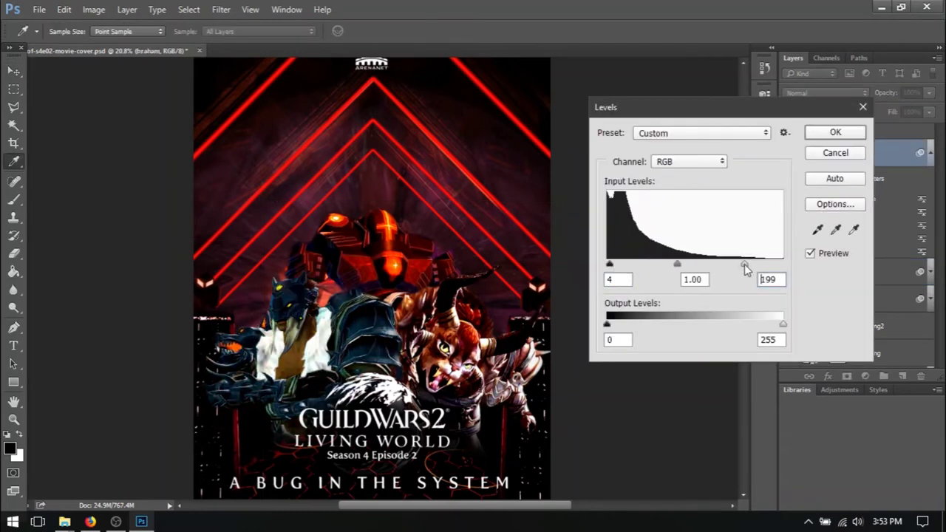
key("Return")
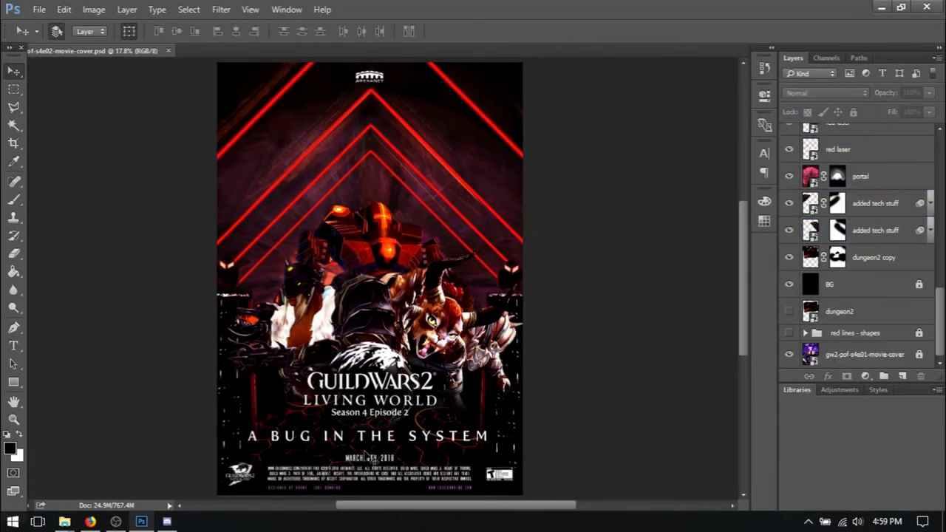
Expand the Footer group and select the website and designer-credit text layers.
scroll(517, 444, "up", 5)
scroll(442, 440, "down", 2)
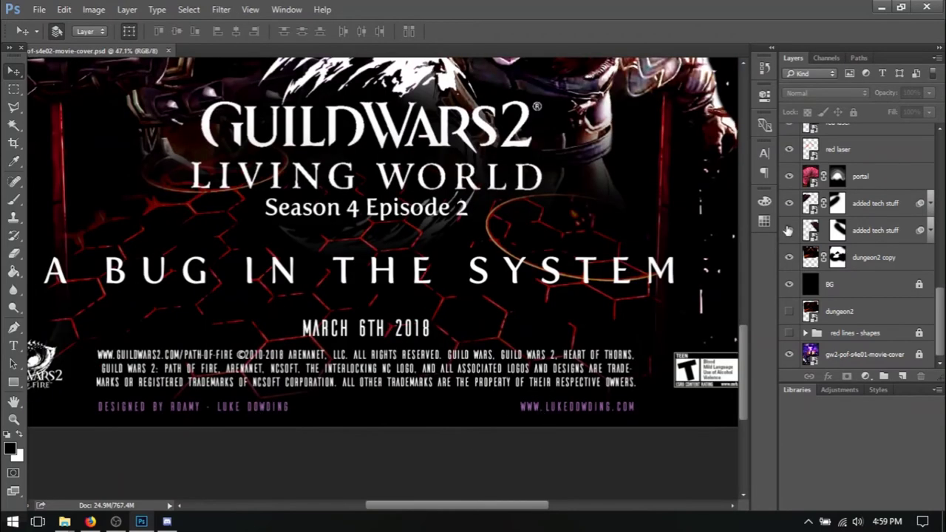
scroll(442, 440, "down", 3)
scroll(850, 208, "up", 5)
scroll(849, 208, "up", 3)
left_click(850, 216)
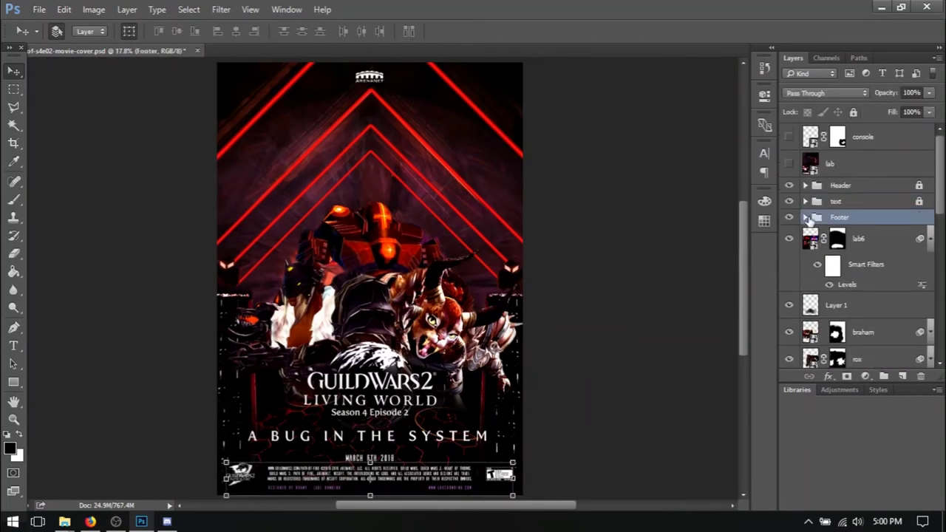
left_click(805, 217)
left_click(887, 239)
left_click(887, 266, "shift")
Colour both footer text lines red #fa190e, sampled from the lasers.
left_click(764, 154)
left_click(632, 221)
left_click(467, 129)
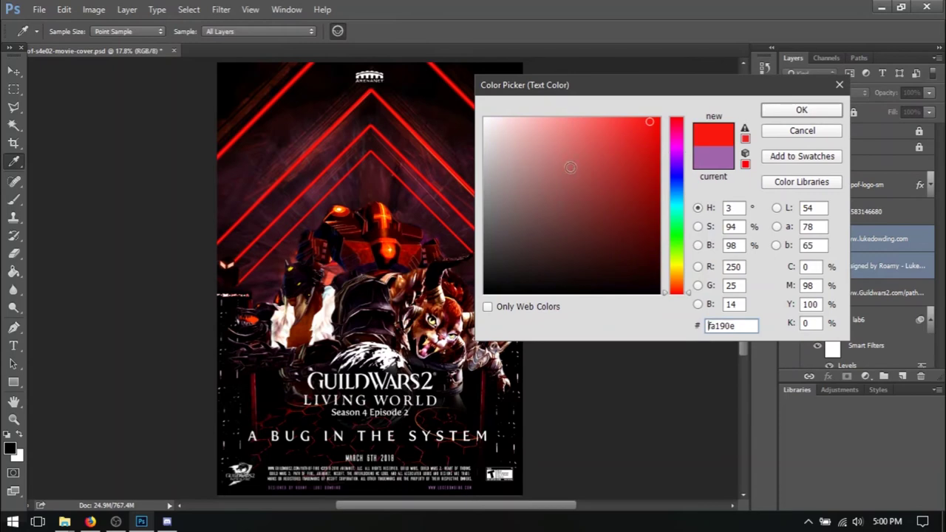
left_click(801, 109)
key("v")
left_click(764, 154)
Fit the poster in view and briefly select, then deselect, a red laser layer.
scroll(357, 451, "down", 1)
scroll(357, 450, "up", 3)
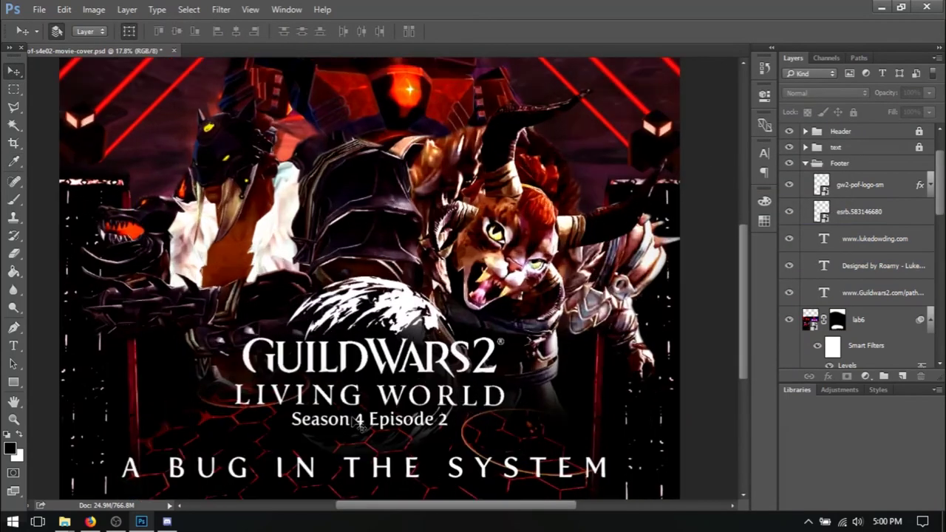
scroll(357, 443, "up", 2)
scroll(296, 421, "down", 3)
scroll(268, 411, "down", 4)
scroll(296, 392, "right", 5)
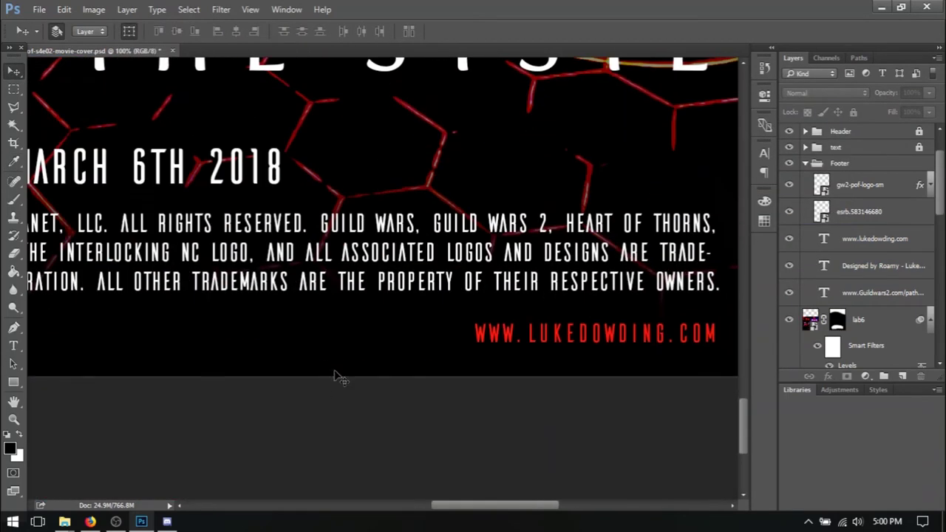
key("ctrl+0")
left_click(394, 178)
left_click(593, 357)
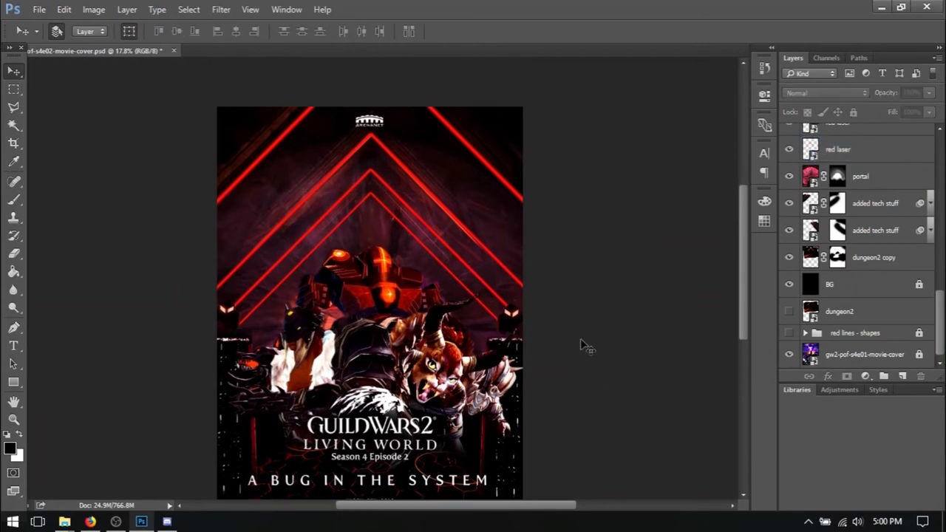
scroll(303, 317, "up", 5)
Compare braham's filters and move Levels above Color Balance.
left_click(303, 320)
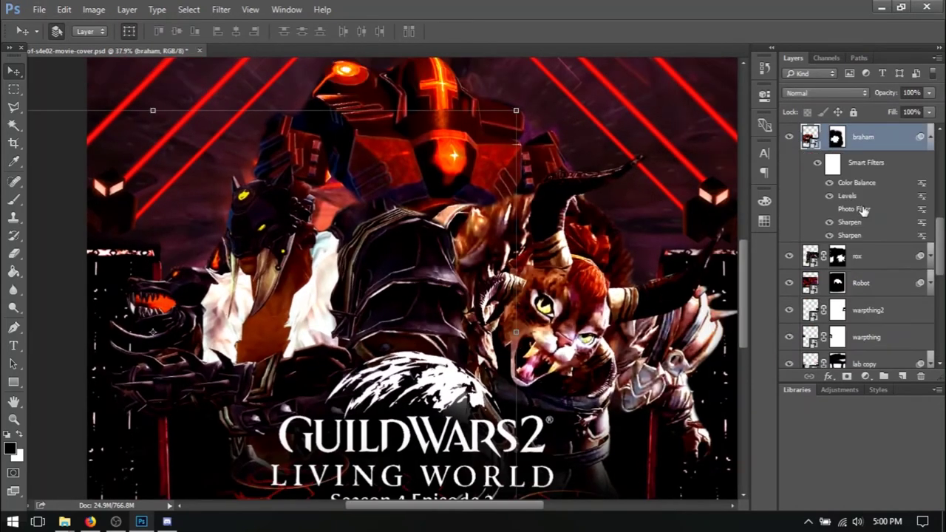
left_click(829, 183)
left_click(831, 196)
left_click(829, 195)
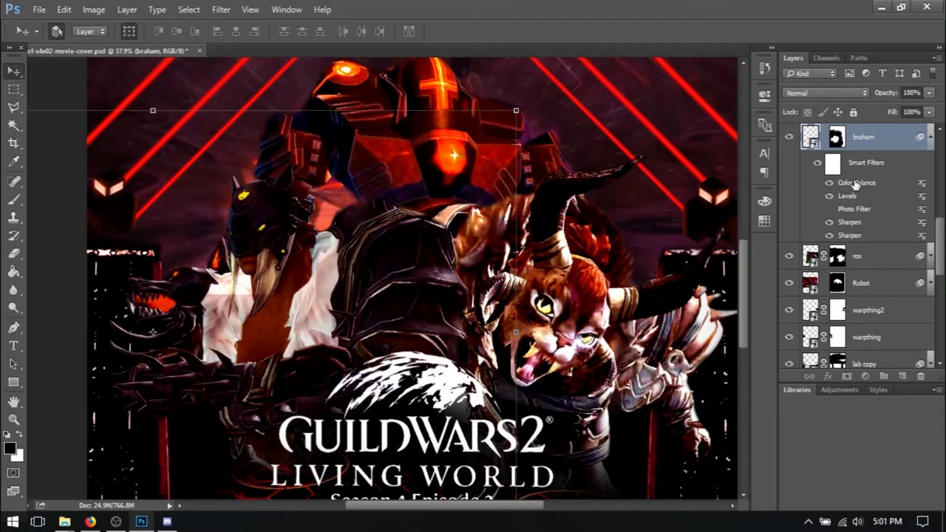
left_click_drag(855, 184, 853, 205)
Move Color Balance above Levels in rox's smart filters.
left_click(920, 255)
left_click(858, 255)
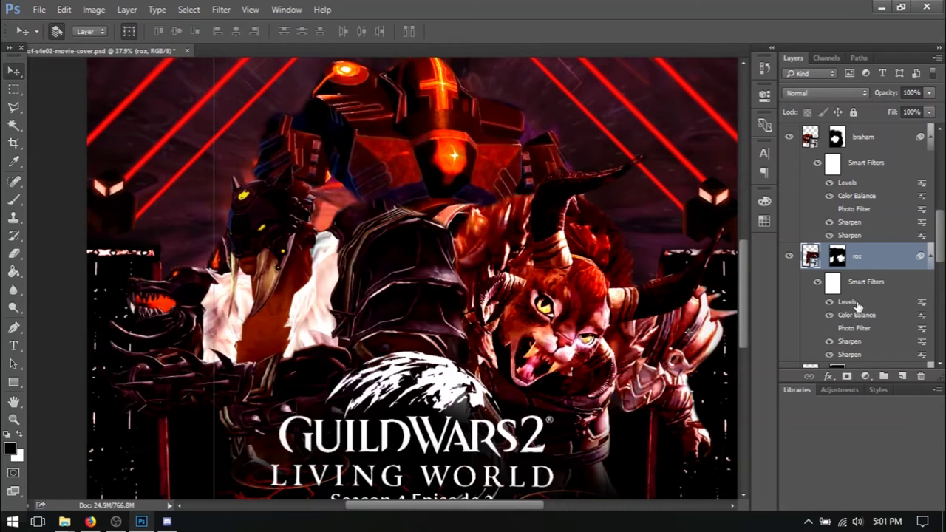
left_click_drag(852, 323, 853, 299)
key("ctrl+0")
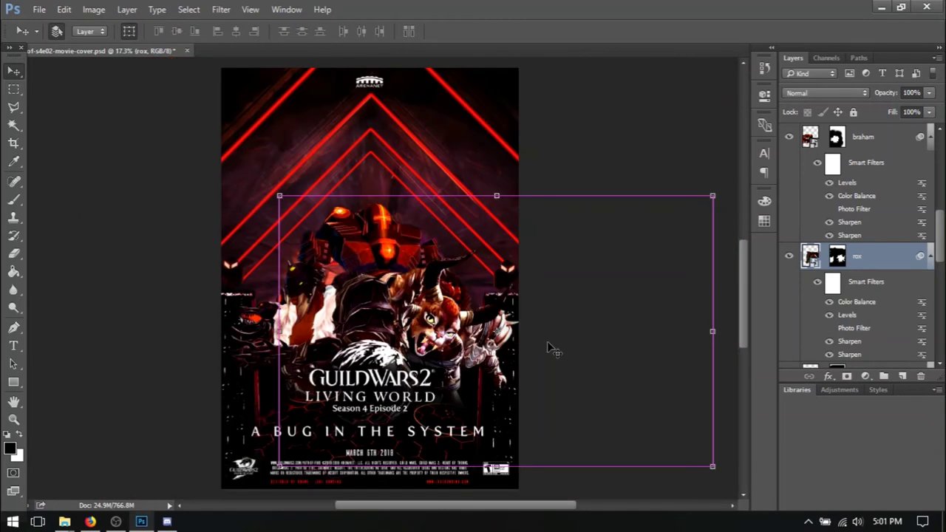
left_click(549, 348)
Select the Robot layer and review its Levels filter settings.
scroll(405, 248, "up", 3)
left_click(405, 248)
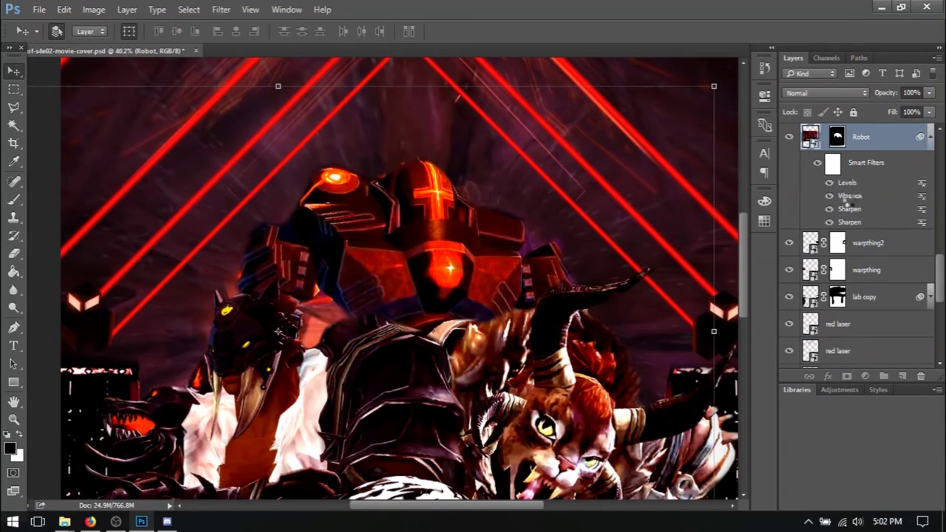
double_click(847, 195)
left_click(838, 131)
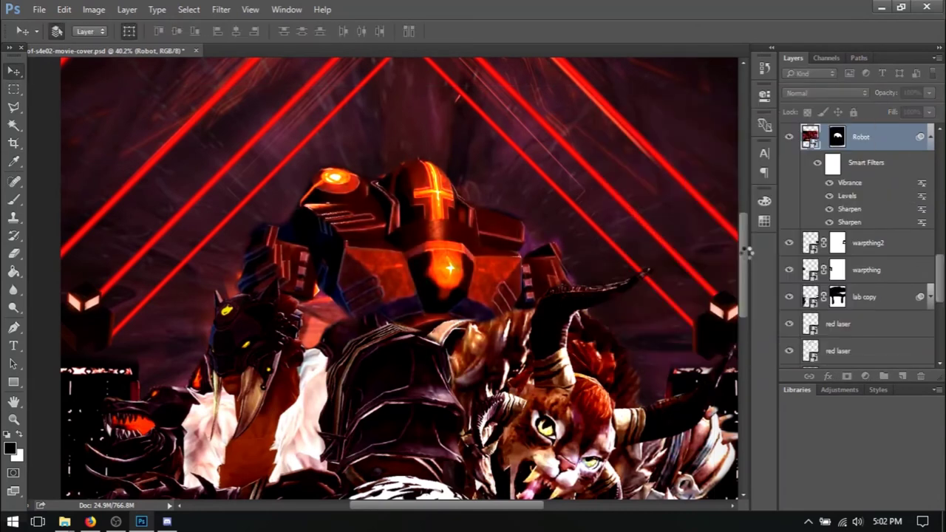
scroll(633, 312, "down", 3)
left_click(581, 339)
Drag joko2.png from the screens folder into the poster and position it.
left_click(60, 456)
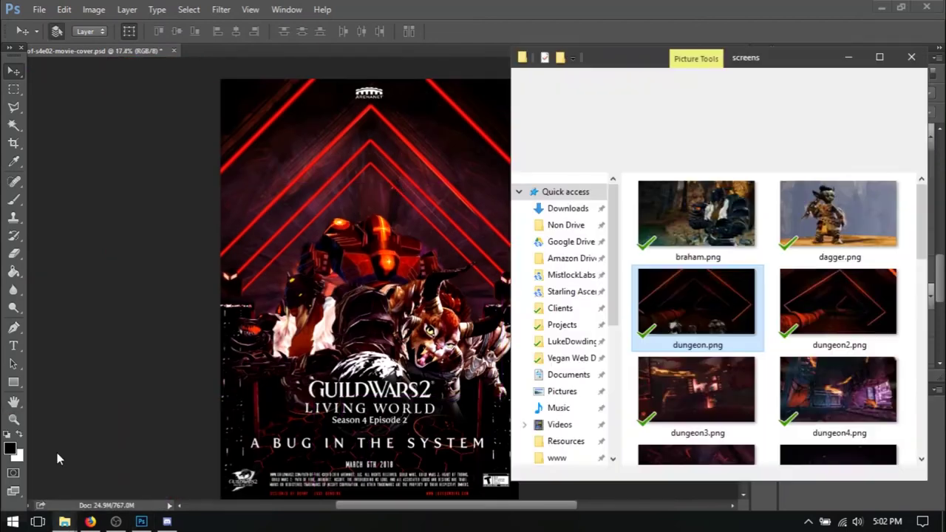
scroll(829, 365, "down", 3)
left_click(696, 327)
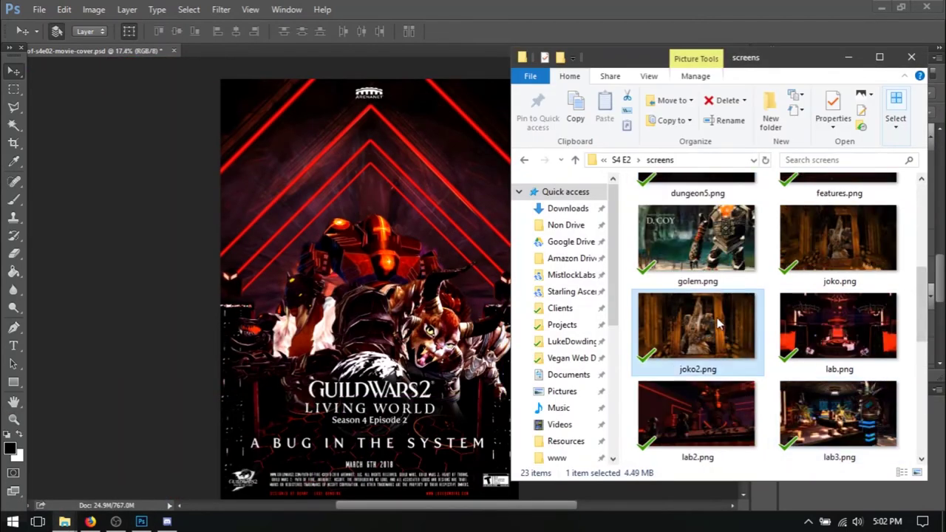
left_click_drag(697, 327, 435, 264)
mouse_move(577, 188)
left_mouse_down()
mouse_move(521, 285)
mouse_move(658, 115)
left_mouse_up()
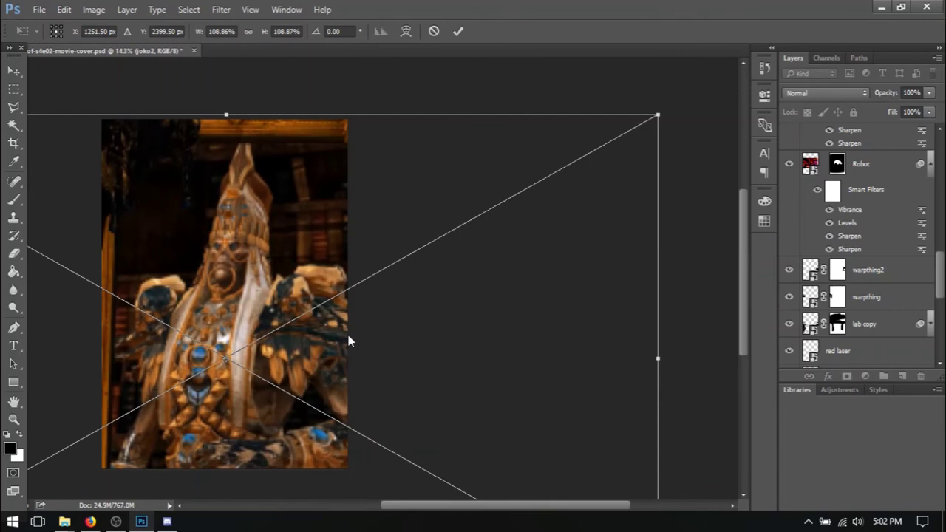
Commit joko2.png, copy the canvas merged and paste it as Layer 2, nudging it upward.
key("Return")
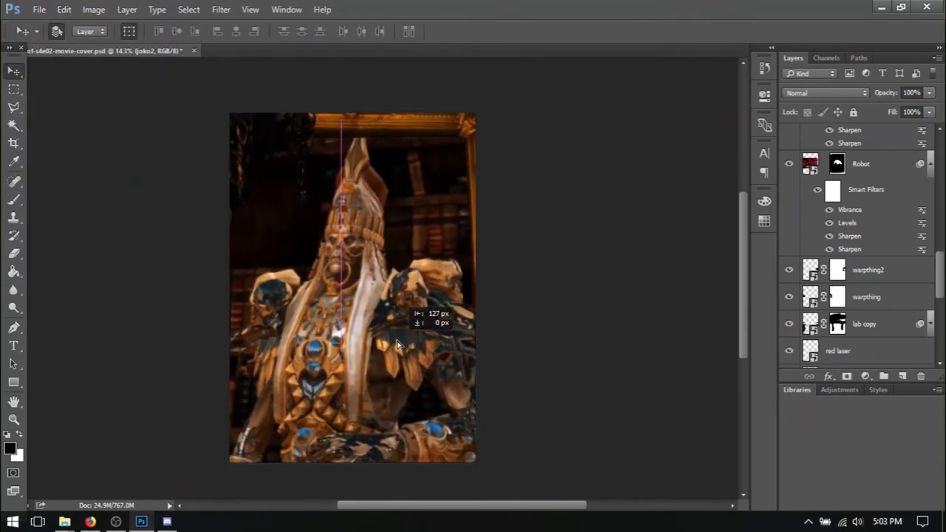
key("m")
key("ctrl+a")
key("v")
key("ctrl+v")
left_click(881, 144)
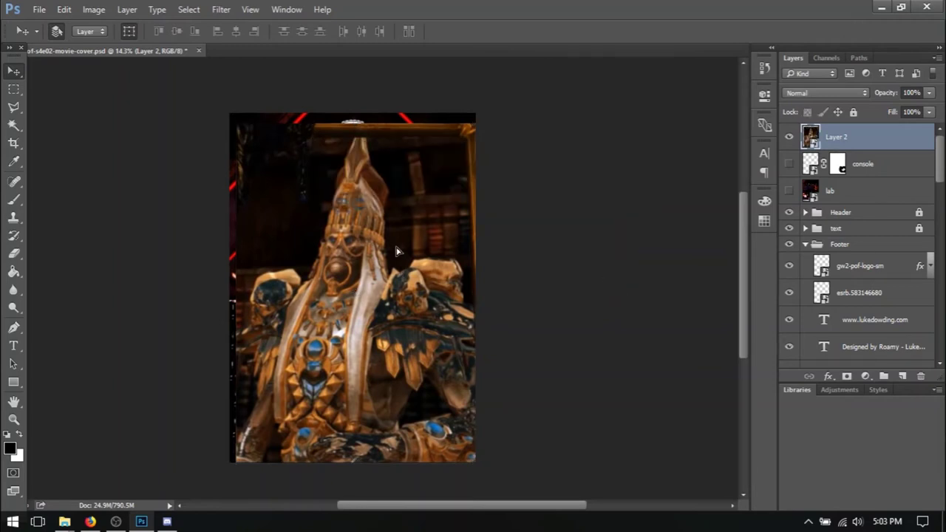
left_click_drag(399, 271, 396, 227)
Rename Layer 2 to Joko and move it beneath the portal layers.
left_click(839, 244)
left_click(806, 243)
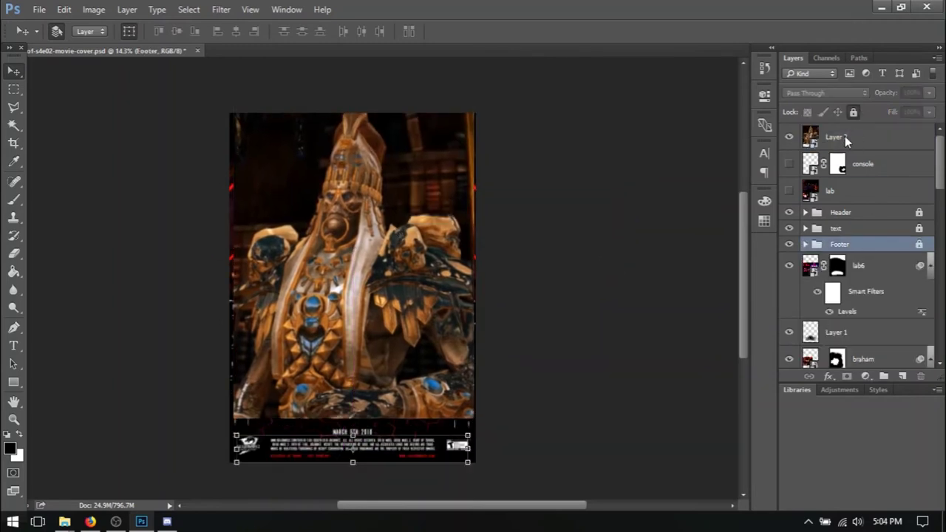
double_click(847, 137)
type("Joko")
key("Return")
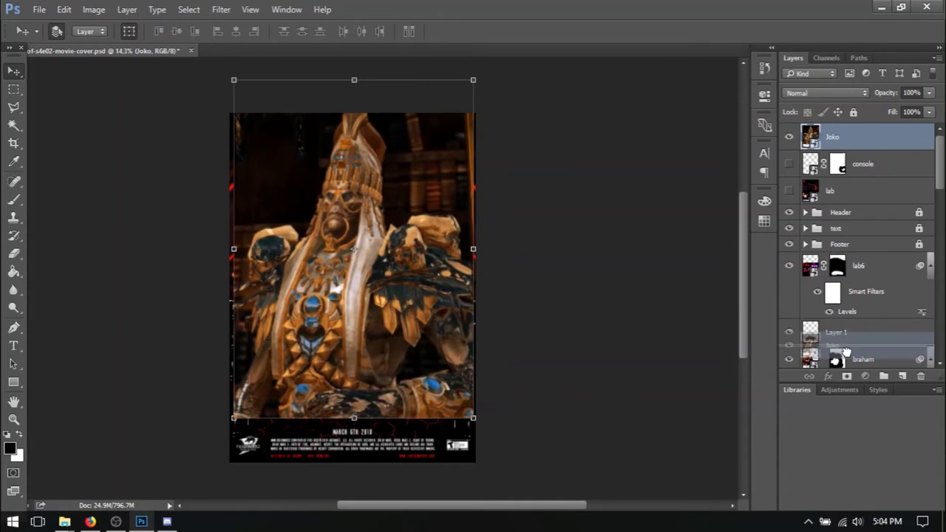
scroll(850, 310, "down", 5)
scroll(850, 325, "down", 5)
scroll(853, 340, "down", 5)
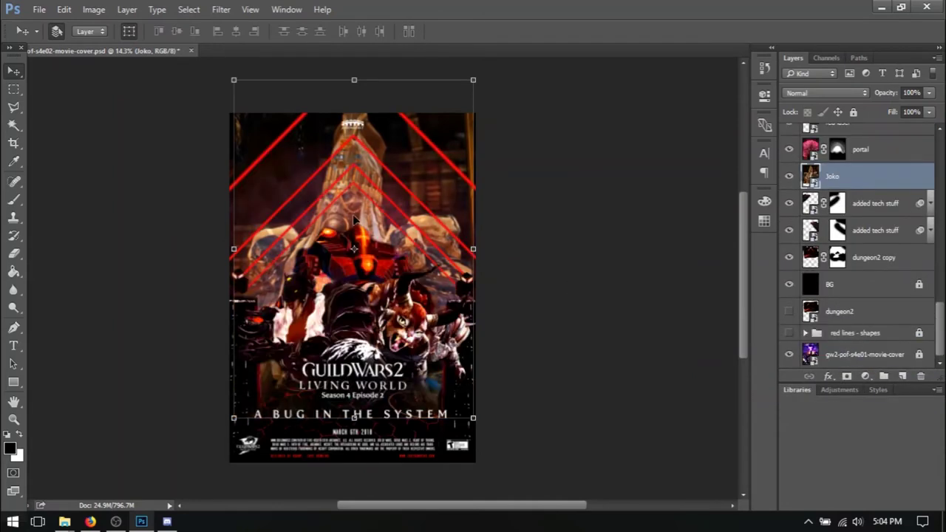
left_click_drag(523, 339, 523, 344)
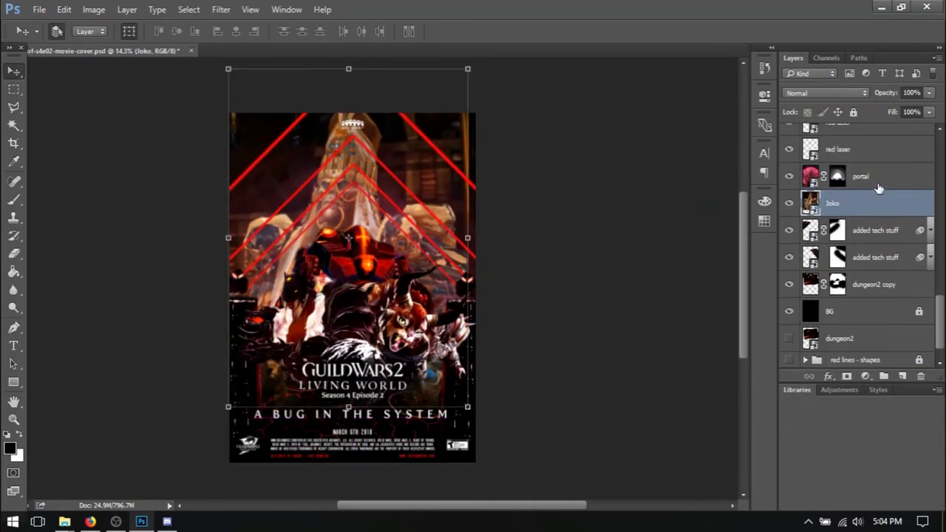
Try Screen and other blend modes on Joko, settling back on Normal.
left_click(825, 93)
left_click(813, 221)
left_click(825, 93)
left_click(825, 92)
left_click(794, 201)
left_click(825, 92)
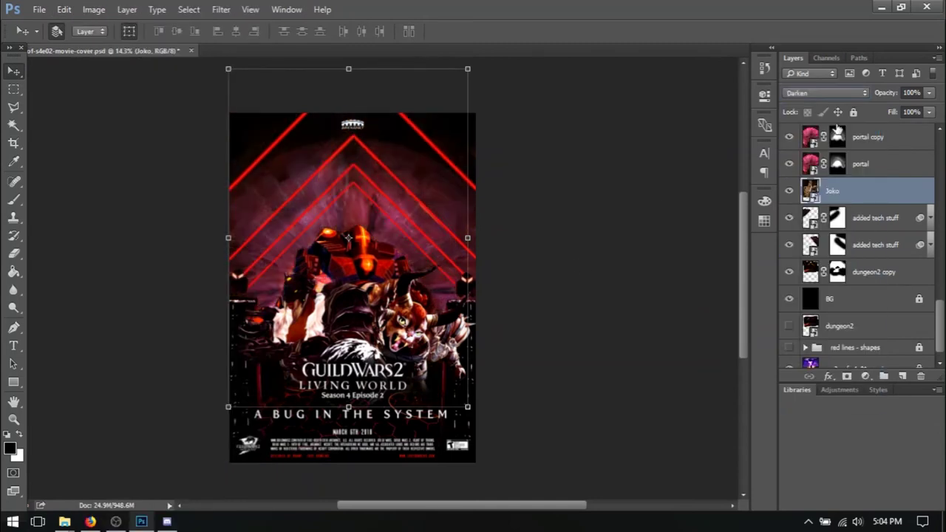
left_click(809, 222)
left_click(826, 92)
left_click(798, 99)
Apply Levels to Joko, darkening shadows and brightening highlights.
left_click(94, 9)
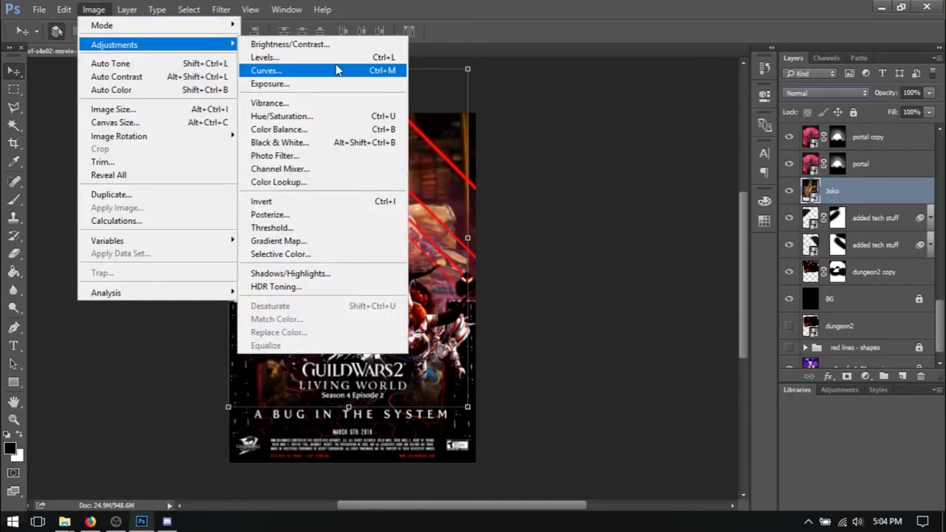
left_click(325, 57)
left_click_drag(606, 264, 652, 264)
left_click_drag(783, 264, 747, 264)
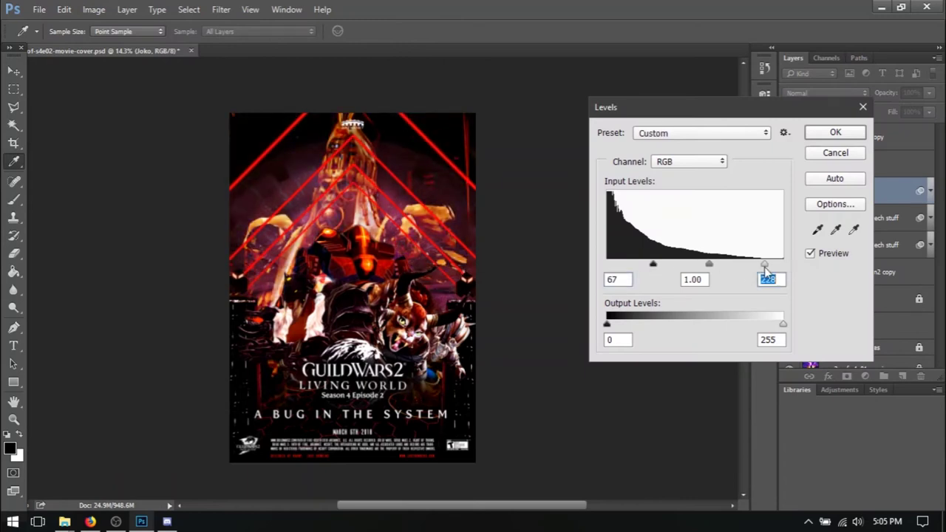
left_click(832, 135)
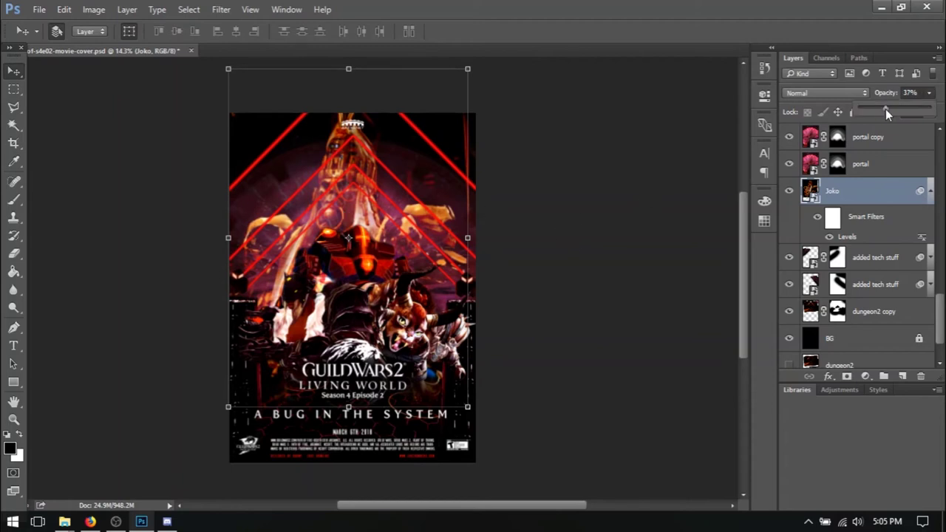
Fade the Joko layer to 26% opacity.
left_click_drag(887, 113, 877, 113)
scroll(352, 195, "up", 2)
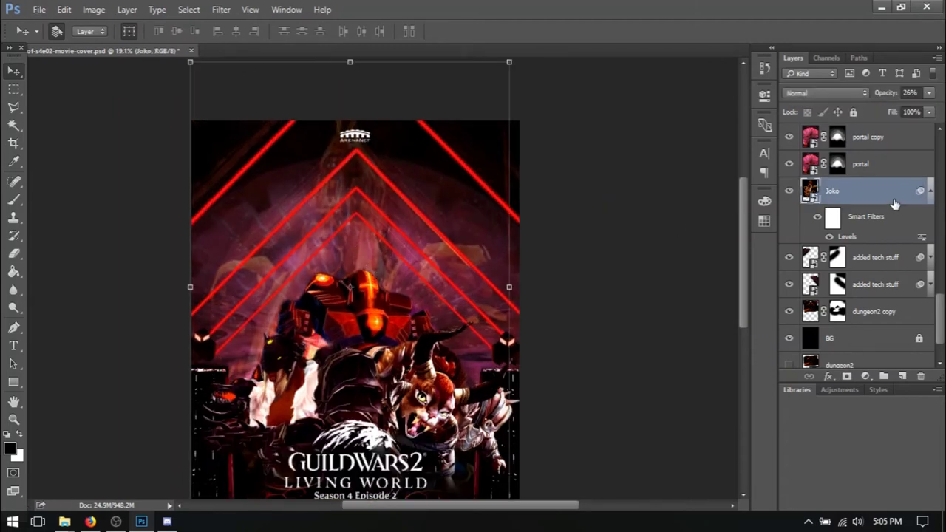
scroll(559, 338, "down", 1)
key("alt+bracketleft")
key("alt+bracketleft")
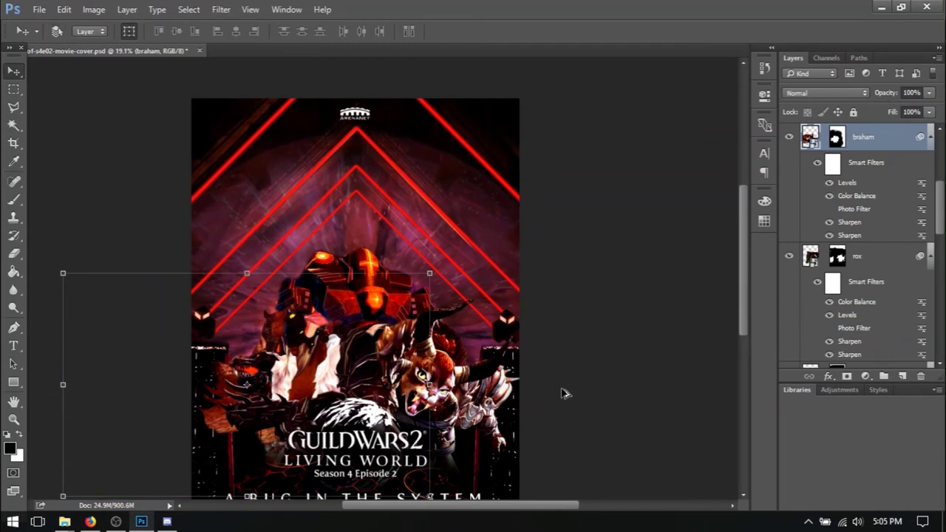
Delete the portal copy layer, then undo to restore it.
key("alt+bracketleft")
key("alt+bracketleft")
key("alt+bracketleft")
left_click(872, 309)
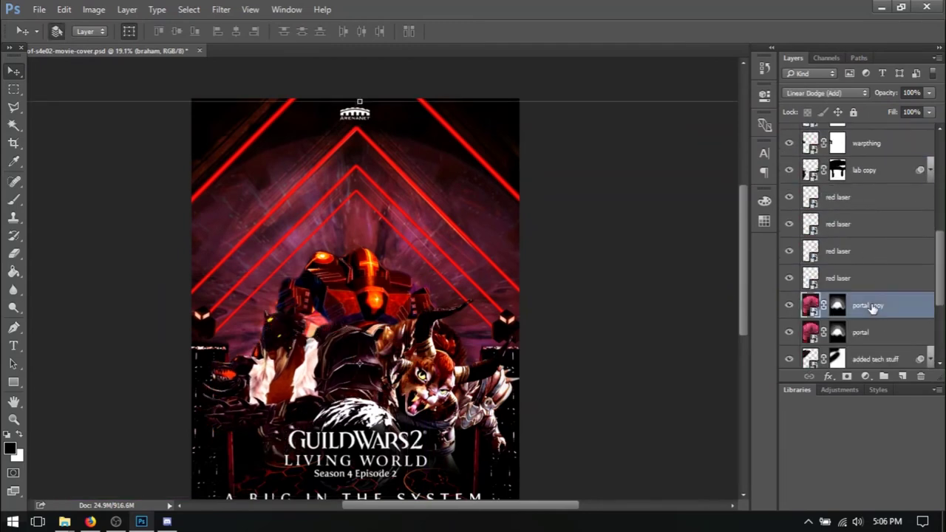
key("Delete")
key("ctrl+z")
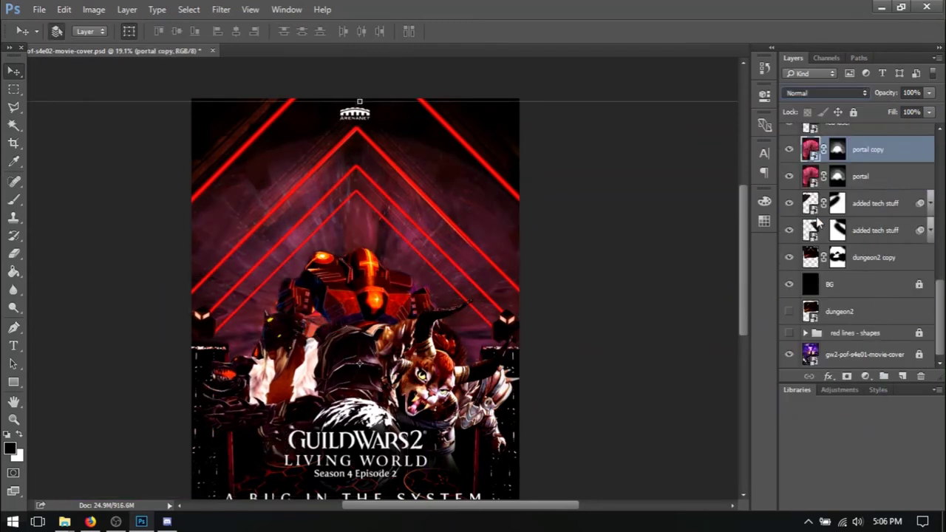
Move the rox character upward and enlarge it so it overlaps the robot.
left_click(616, 281)
scroll(596, 316, "down", 1)
left_click_drag(460, 355, 467, 318)
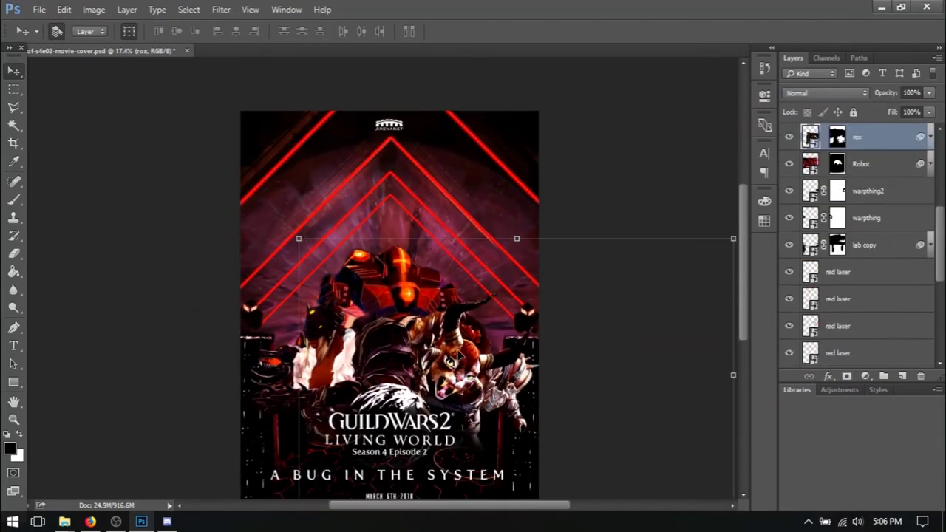
left_click_drag(680, 379, 720, 377)
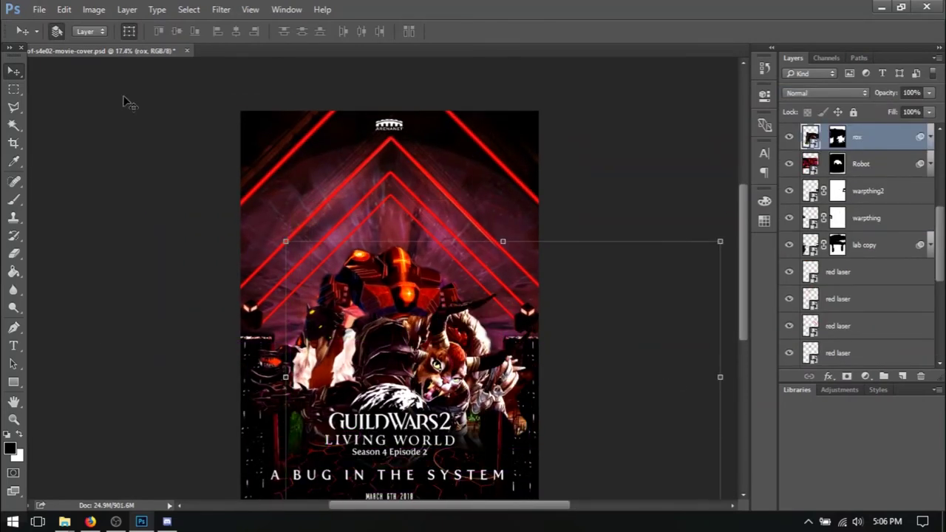
scroll(787, 244, "up", 3)
mouse_move(607, 459)
left_mouse_down()
mouse_move(600, 402)
mouse_move(625, 412)
left_mouse_up()
key("ctrl+z")
Reposition the braham character and move the rox character up.
scroll(823, 141, "up", 1)
left_click_drag(642, 380, 662, 364)
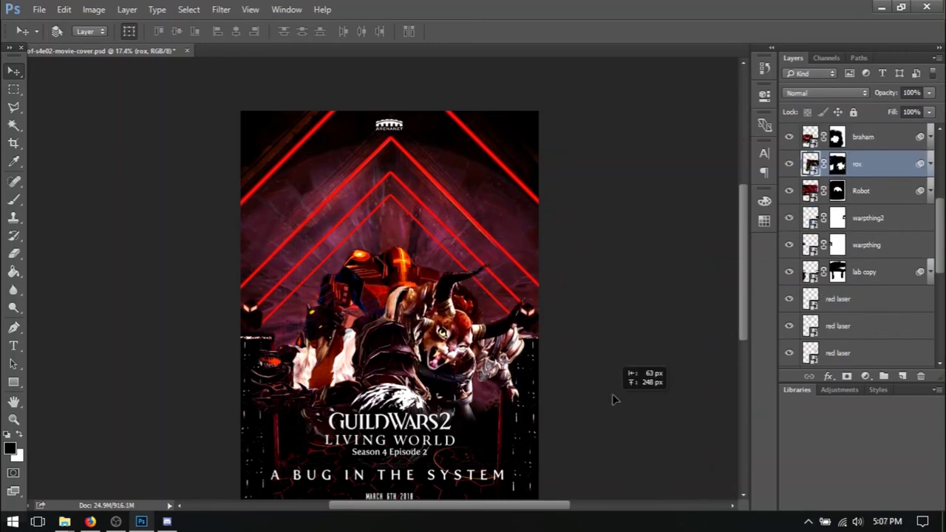
key("alt+bracketleft")
mouse_move(661, 363)
left_mouse_down()
mouse_move(663, 338)
mouse_move(628, 339)
left_mouse_up()
Shift the robot right, scale it to about 122%, and reposition it.
key("alt+bracketleft")
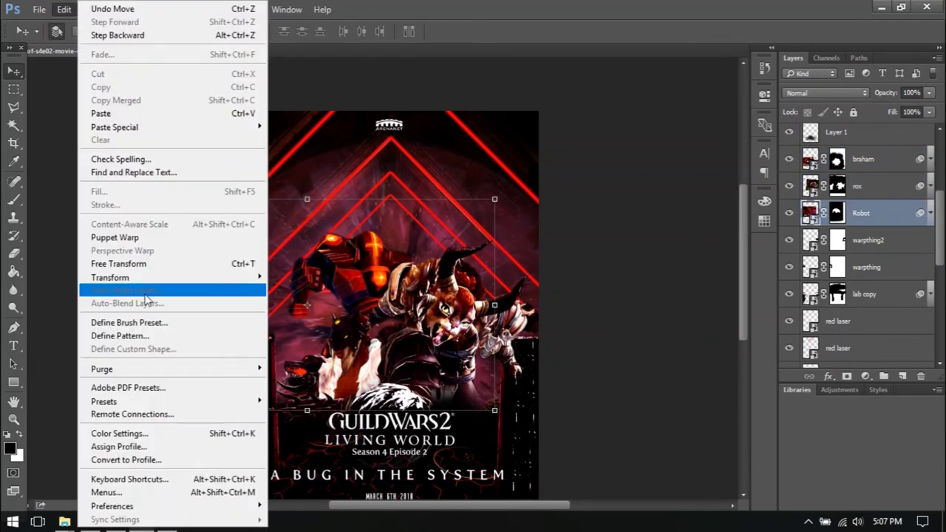
left_click_drag(694, 293, 824, 294)
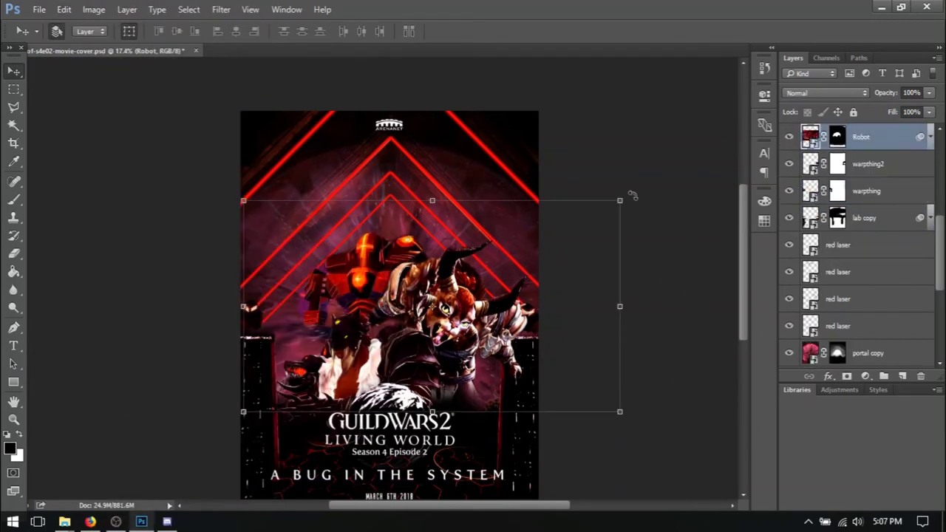
left_click_drag(628, 192, 644, 243)
key("ctrl+z")
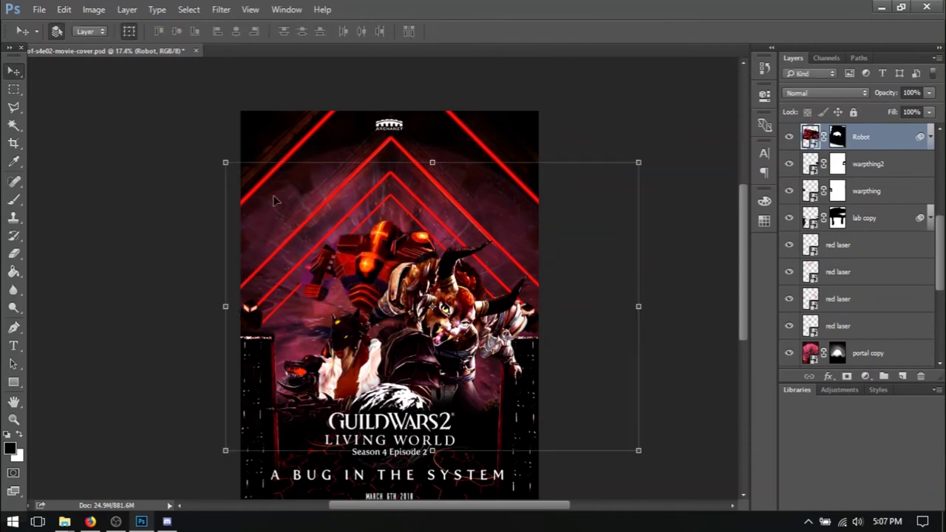
left_click_drag(226, 158, 180, 131)
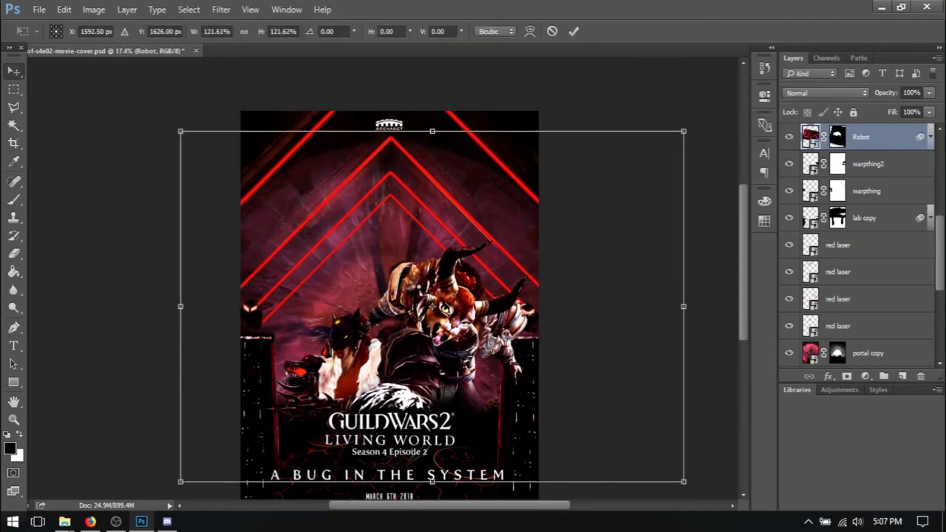
key("Return")
left_click_drag(658, 323, 592, 322)
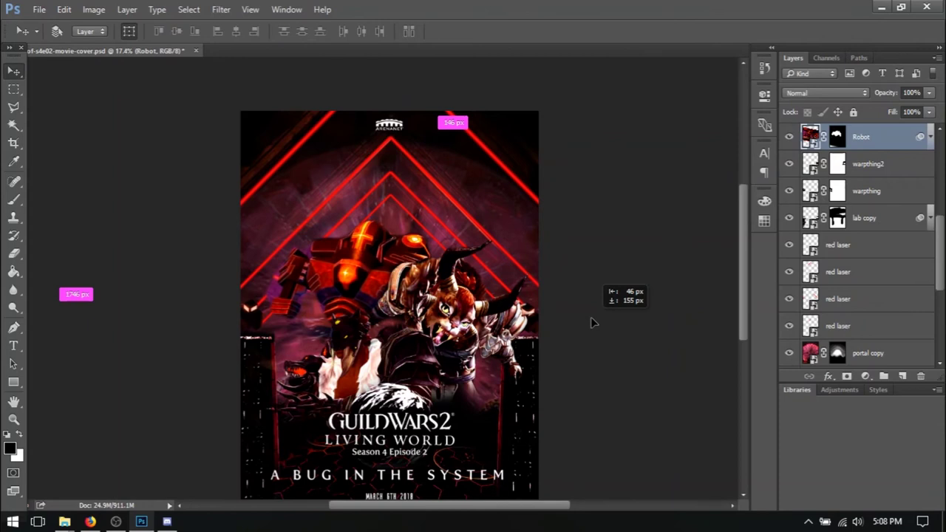
Paint black on the Robot layer mask to hide the robot near the pillar top.
scroll(384, 362, "up", 2)
left_click_drag(393, 346, 432, 354)
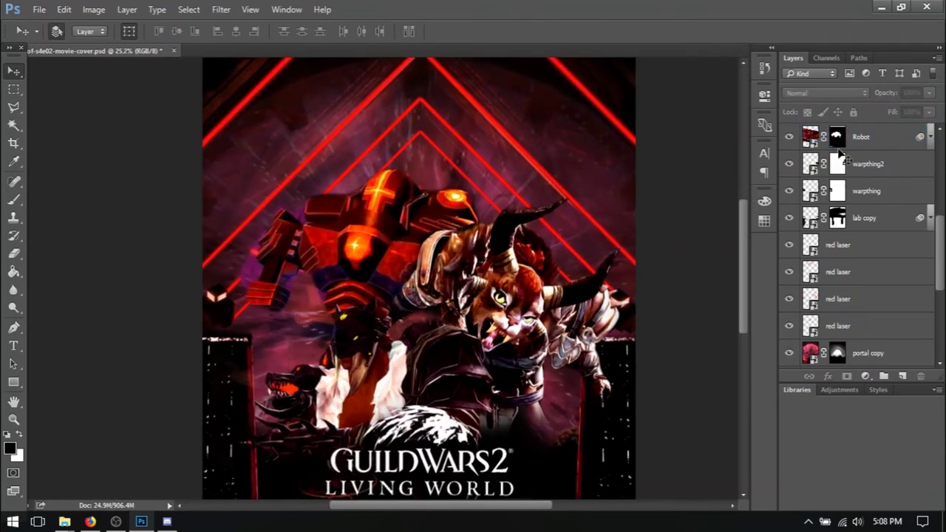
left_click(836, 136)
left_click(14, 198)
scroll(250, 327, "up", 2)
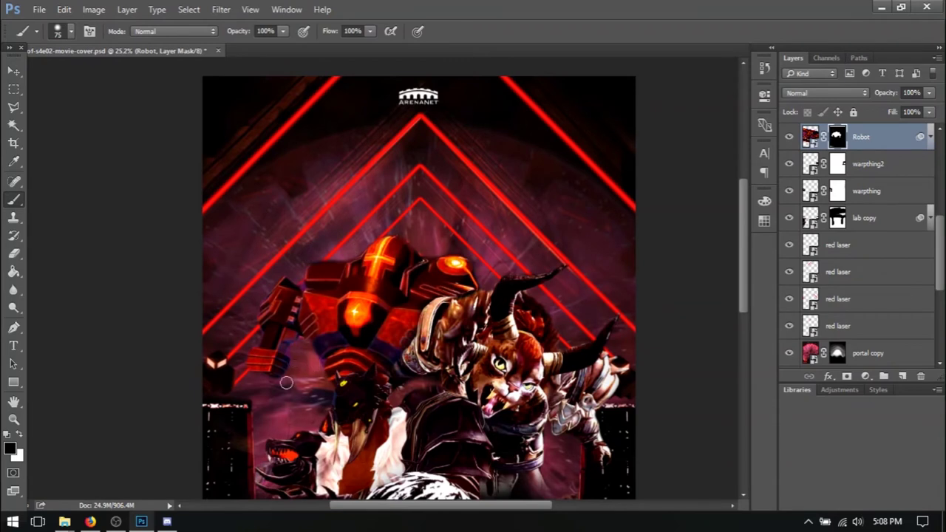
scroll(250, 371, "down", 2)
key("x")
left_click_drag(221, 367, 256, 354)
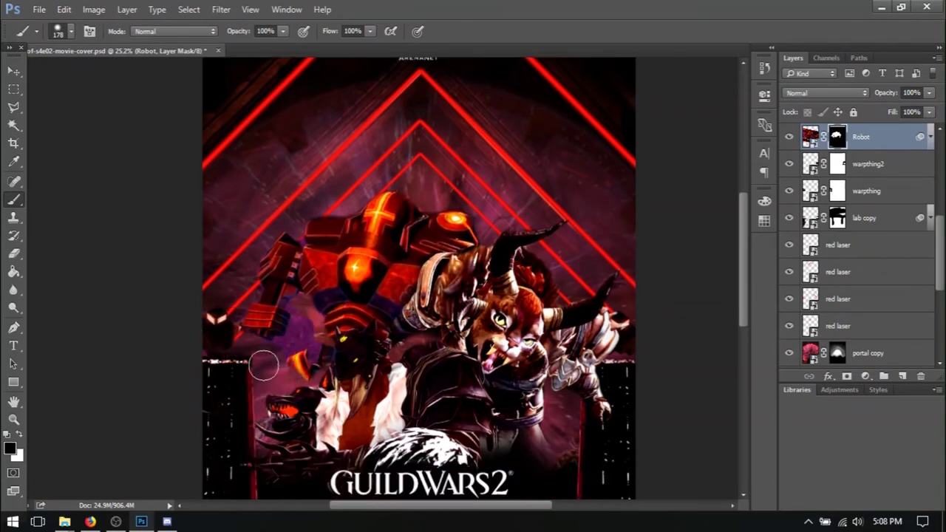
Select the rox layer and reposition the rox character.
scroll(210, 386, "down", 1)
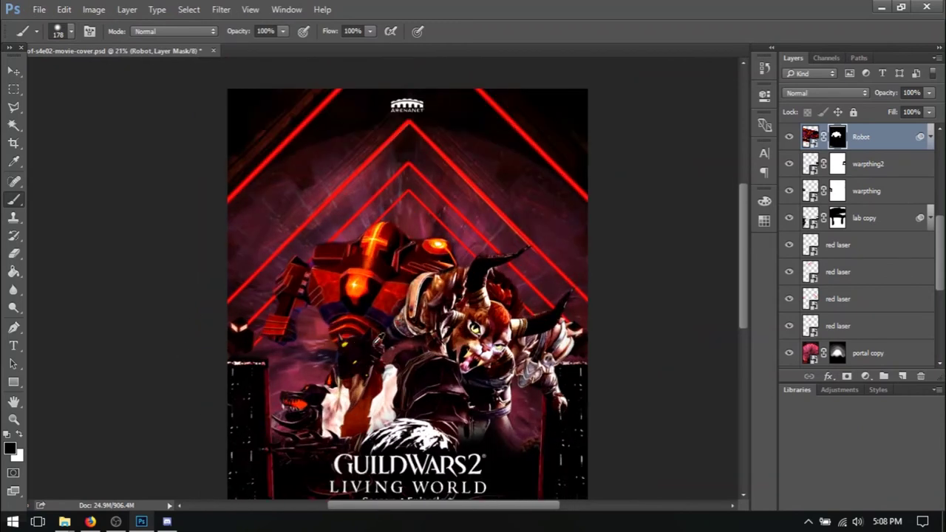
key("v")
scroll(116, 295, "down", 1)
scroll(116, 299, "down", 2)
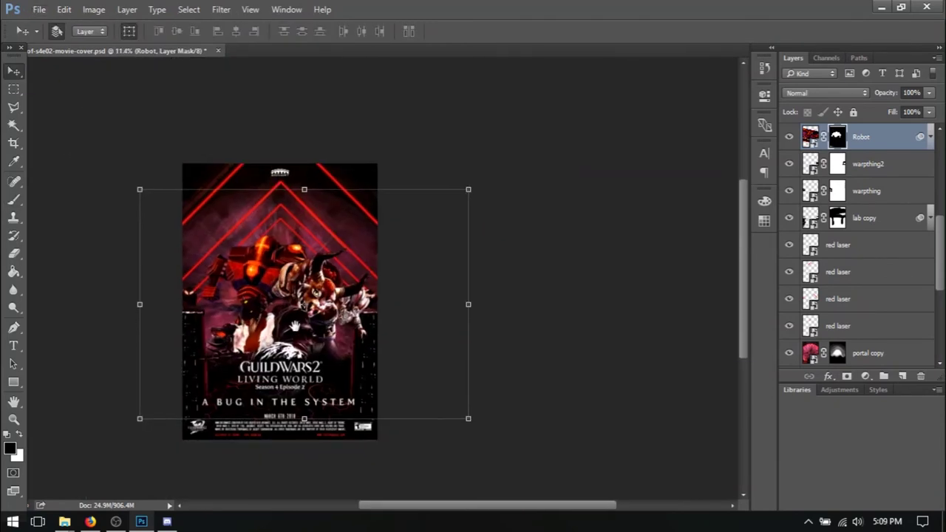
left_click(561, 277, "ctrl")
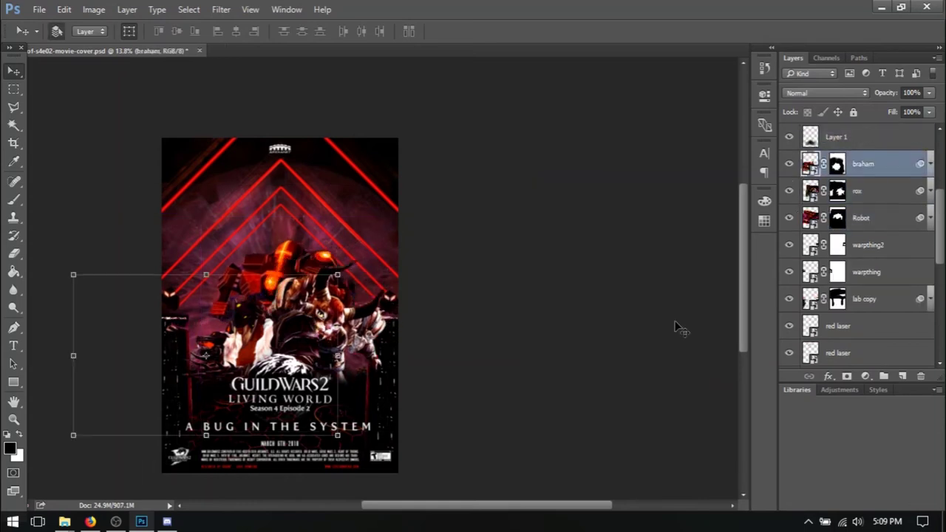
mouse_move(569, 271)
left_mouse_down()
mouse_move(646, 310)
mouse_move(612, 291)
left_mouse_up()
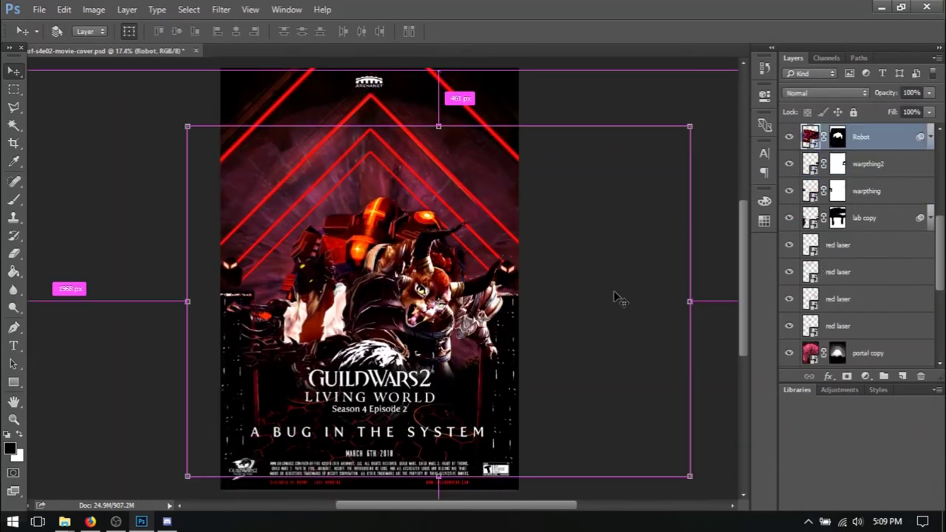
Set the brush to about 397 px painting black, then select the portal layer.
key("b")
left_click_drag(261, 310, 372, 338)
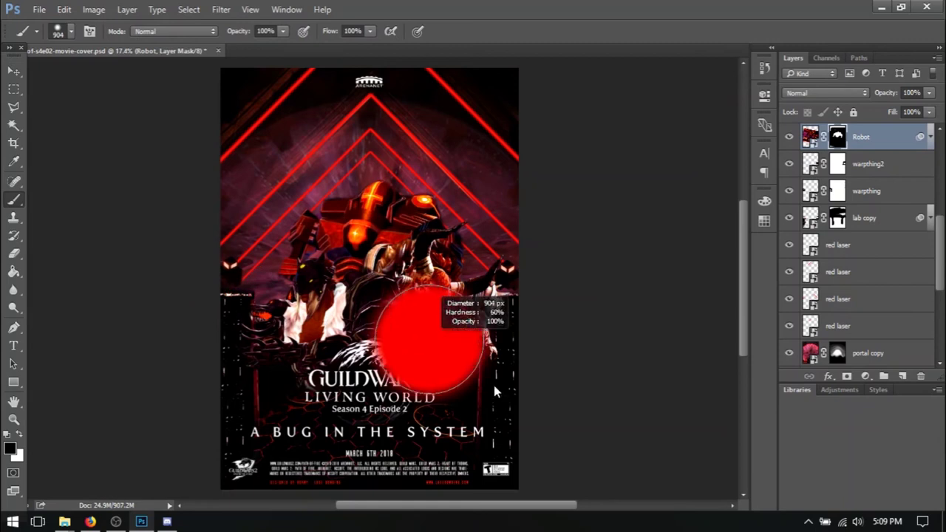
left_click_drag(433, 319, 443, 295)
key("x")
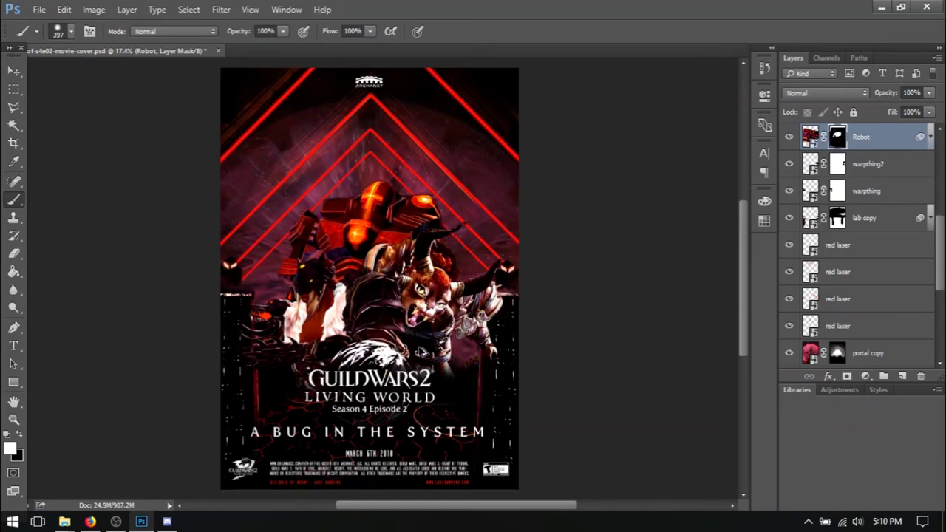
key("v")
scroll(916, 262, "down", 3)
left_click(861, 176)
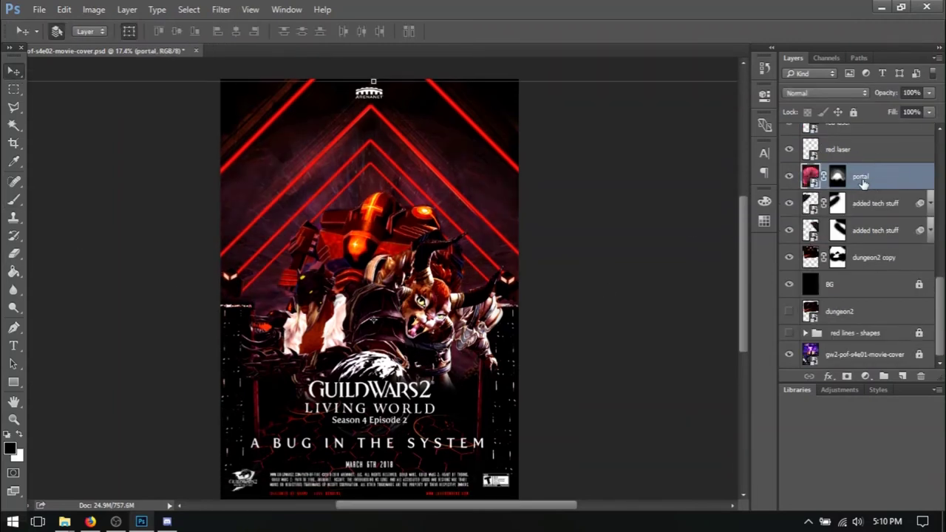
Brighten the portal mask's midtones and highlights with a Levels adjustment.
left_click(13, 199)
left_click_drag(312, 264, 390, 255)
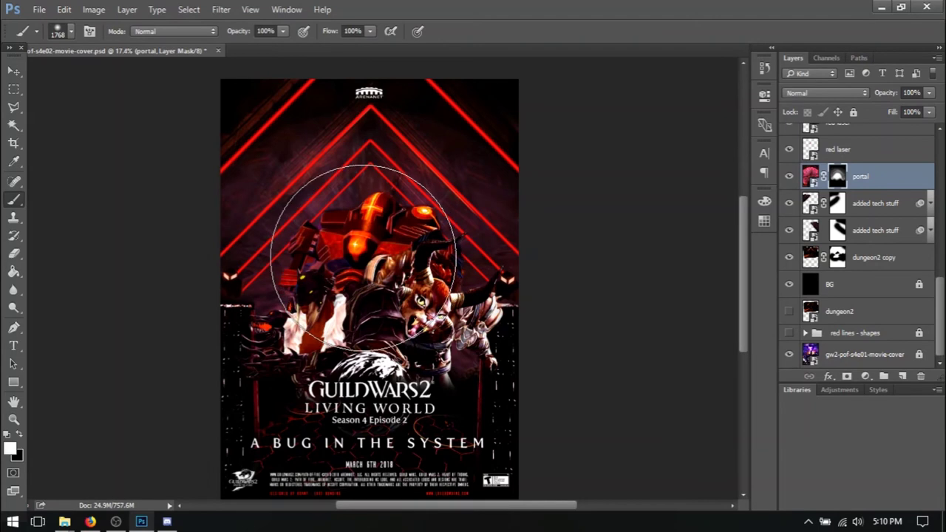
left_click(94, 8)
left_click(277, 59)
left_click_drag(792, 195, 698, 195)
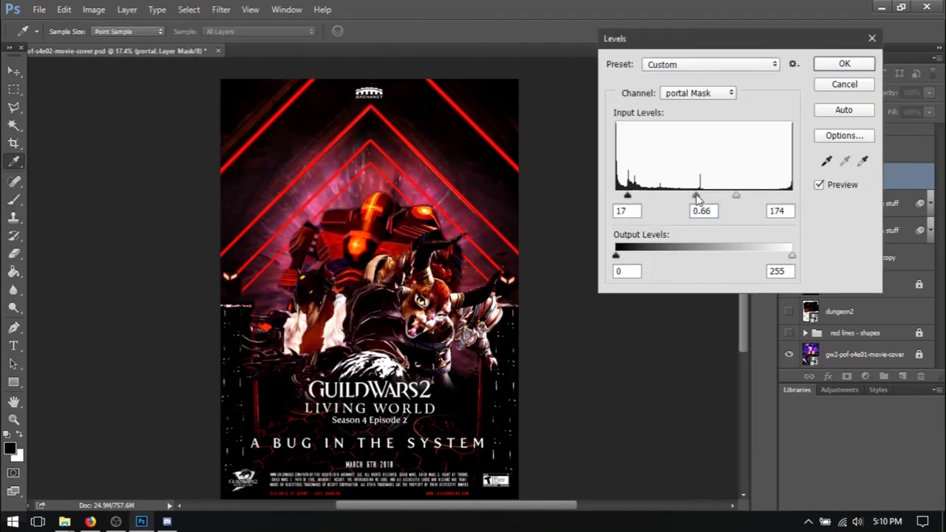
key("Return")
Set the Robot layer's Levels smart filter inputs to black 0 and white 111.
key("v")
left_click(352, 207, "ctrl")
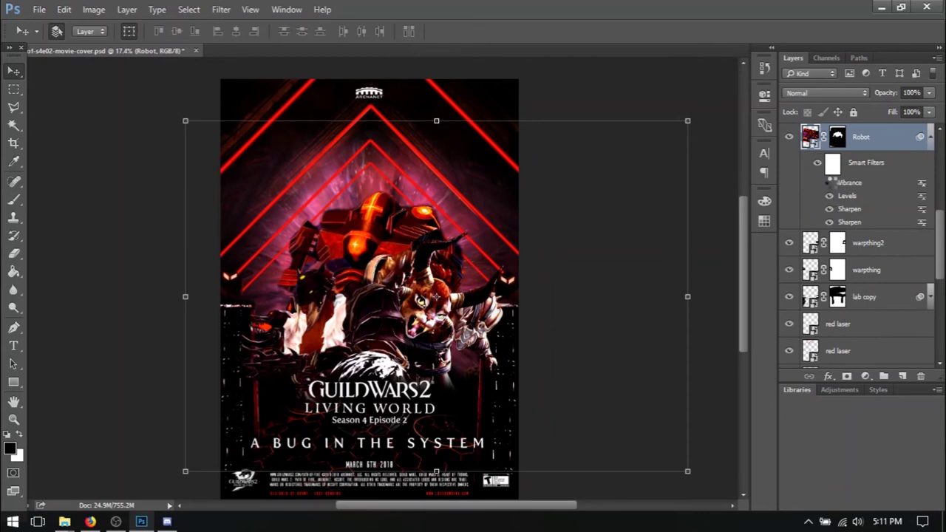
double_click(847, 235)
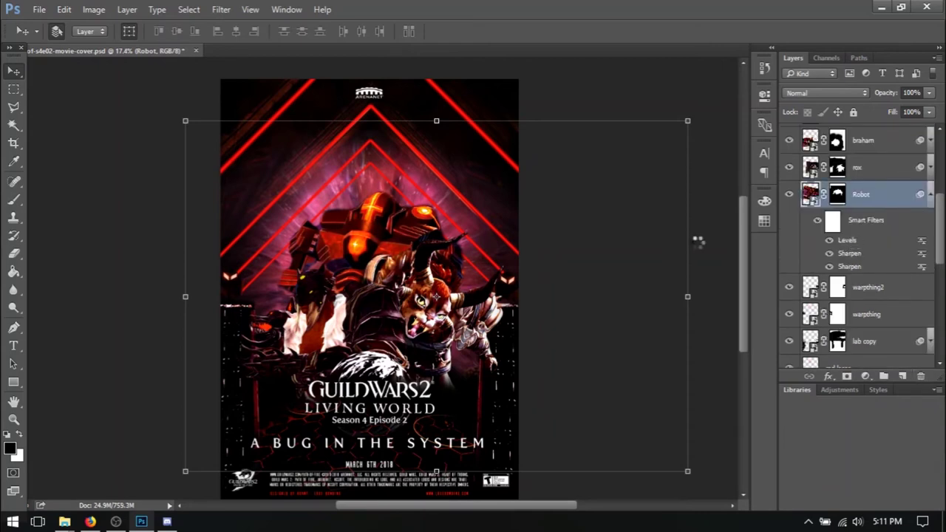
left_click_drag(612, 264, 606, 264)
mouse_move(674, 264)
left_mouse_down()
mouse_move(782, 263)
mouse_move(628, 263)
mouse_move(683, 263)
mouse_move(631, 264)
mouse_move(648, 264)
left_mouse_up()
key("Return")
key("v")
Apply Hue/Saturation to the robot with hue -9 and saturation -11.
left_click(94, 9)
left_click(295, 116)
left_click_drag(715, 229, 708, 231)
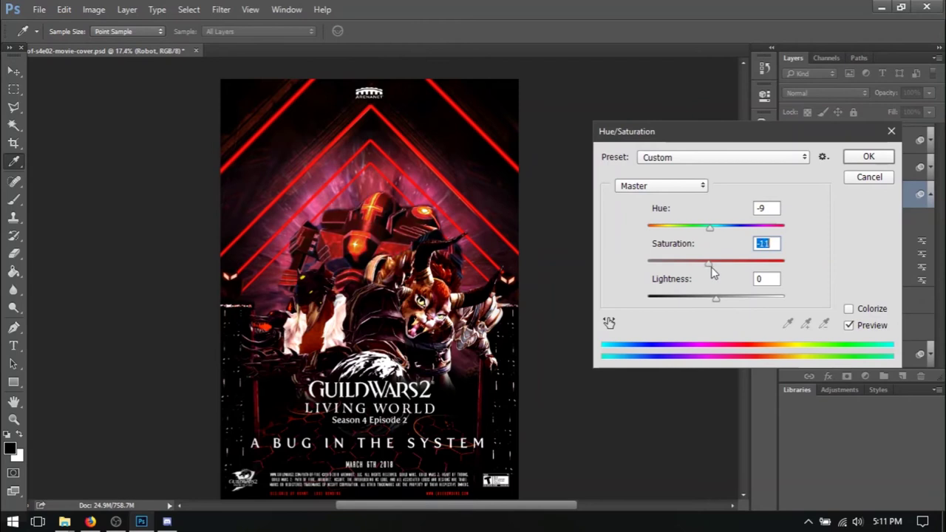
left_click_drag(715, 296, 717, 298)
key("Return")
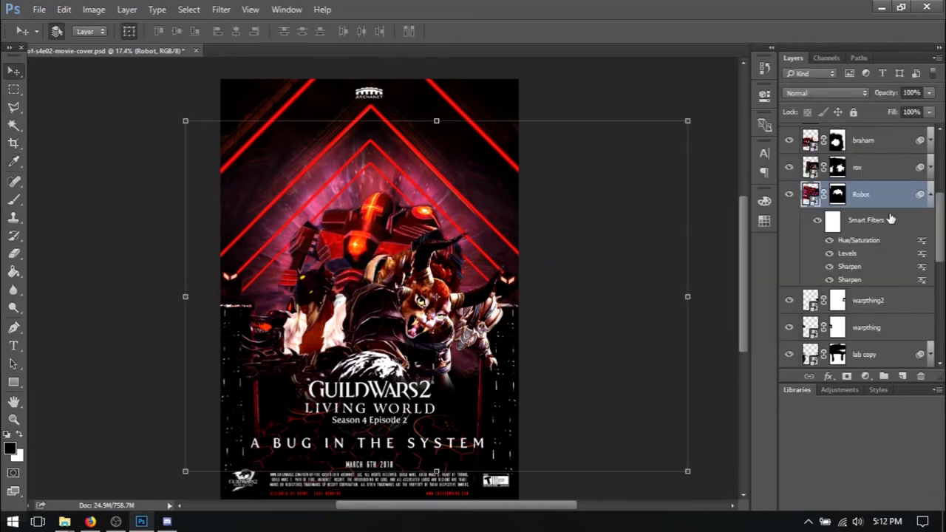
left_click(920, 194)
Add a new empty layer above Robot named 'shadow'.
left_click(902, 376)
double_click(836, 217)
type("shadow")
key("Return")
Resize the brush to about 351 px and add a new empty layer above rox.
key("b")
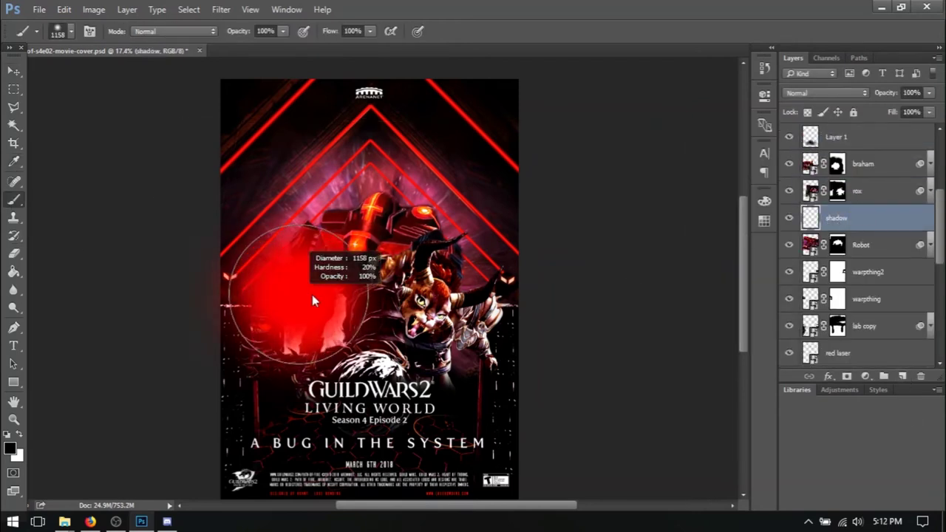
left_click_drag(397, 306, 374, 299)
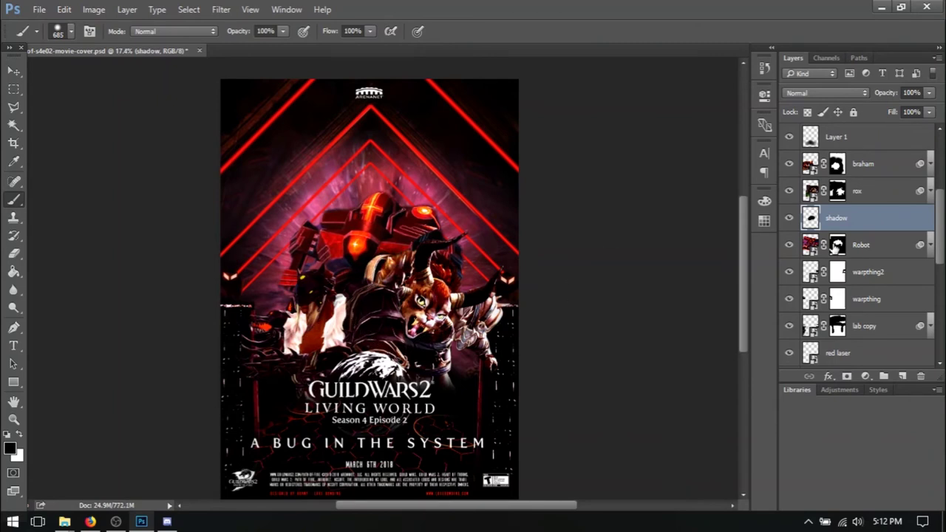
left_click(880, 191)
left_click_drag(377, 320, 386, 320)
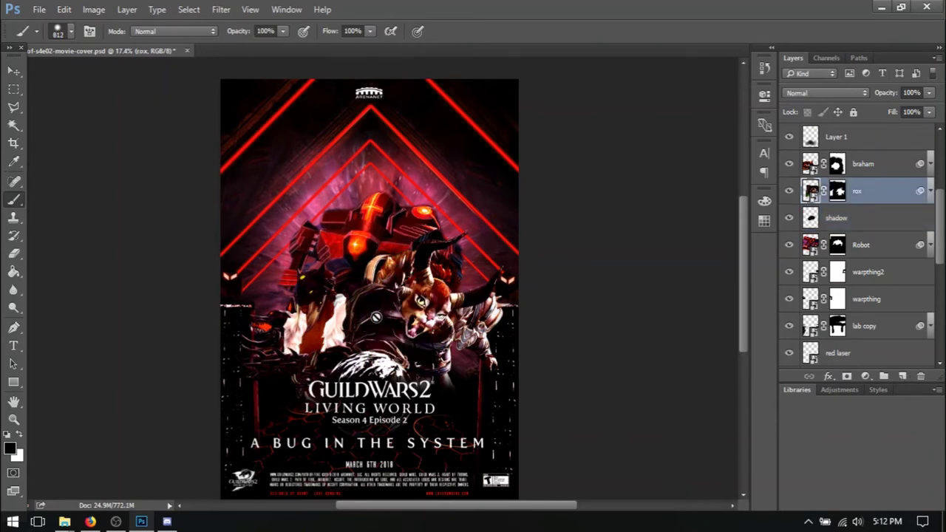
left_click(907, 379)
left_click_drag(365, 309, 377, 297)
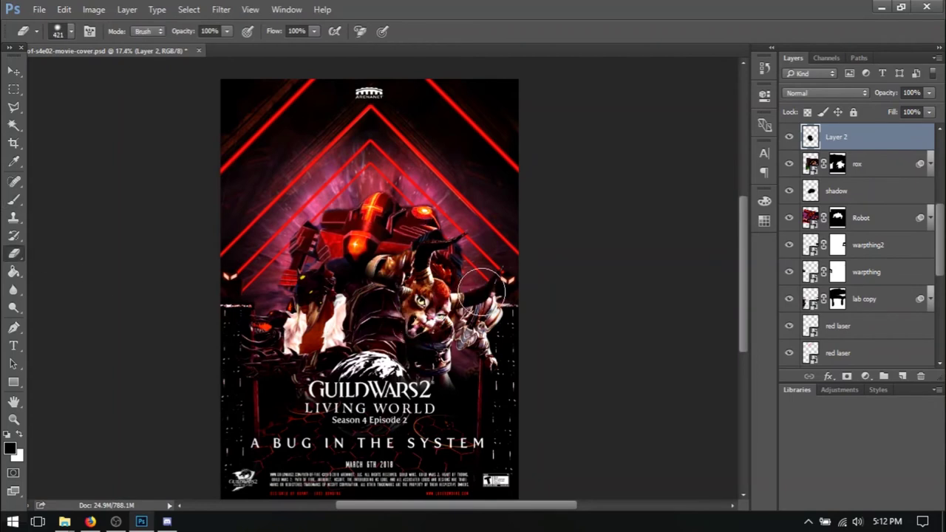
Move the rox charr up and right and rotate it about 14 degrees.
key("v")
key("ctrl+v")
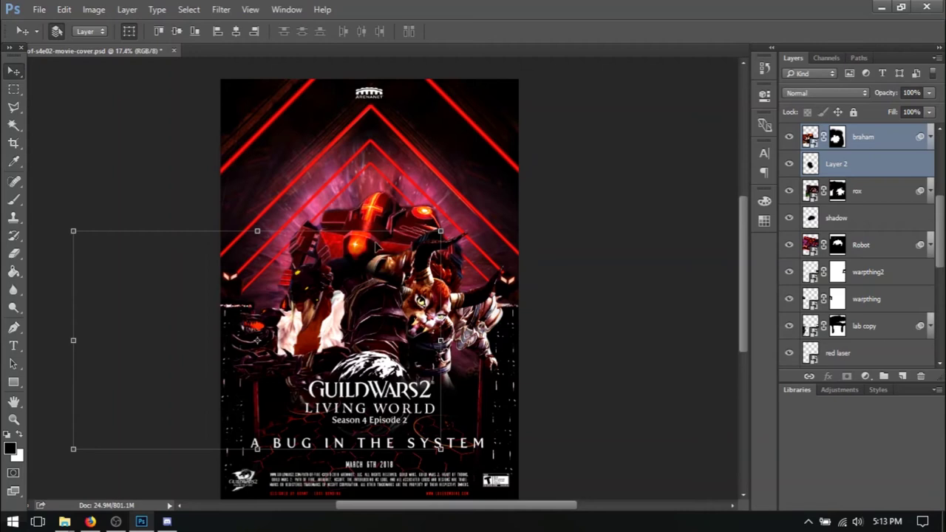
left_click_drag(454, 296, 479, 246)
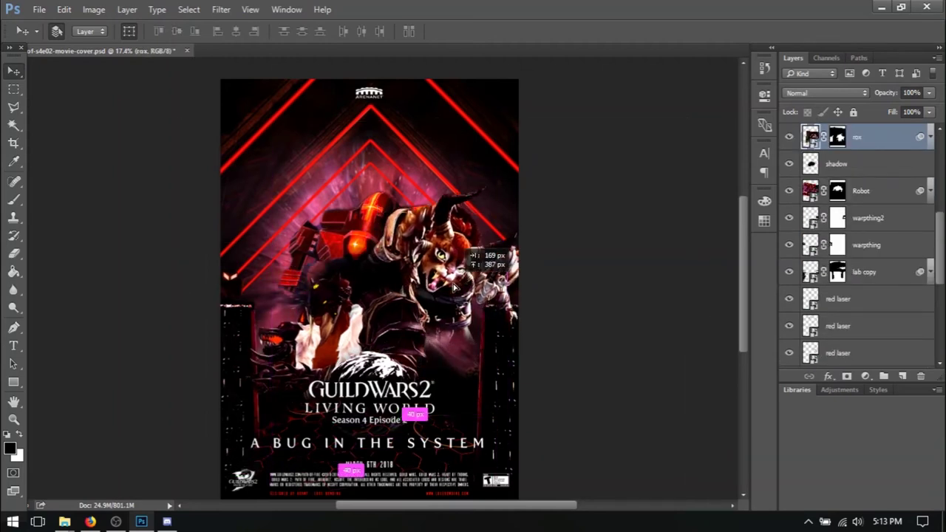
key("ctrl+t")
mouse_move(732, 221)
left_mouse_down()
mouse_move(497, 277)
mouse_move(443, 266)
left_mouse_up()
key("Return")
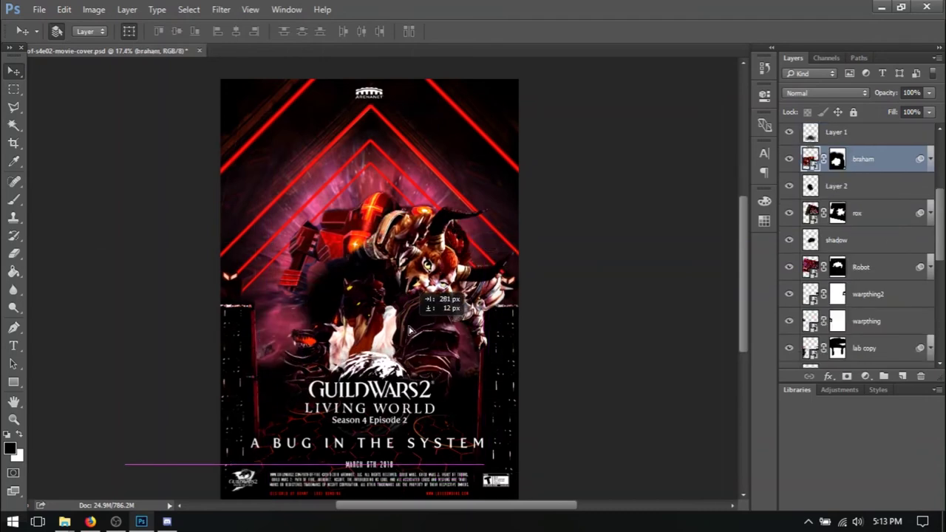
Resize and shift the braham character right, then move the robot up and right.
left_click_drag(484, 247, 518, 222)
key("Return")
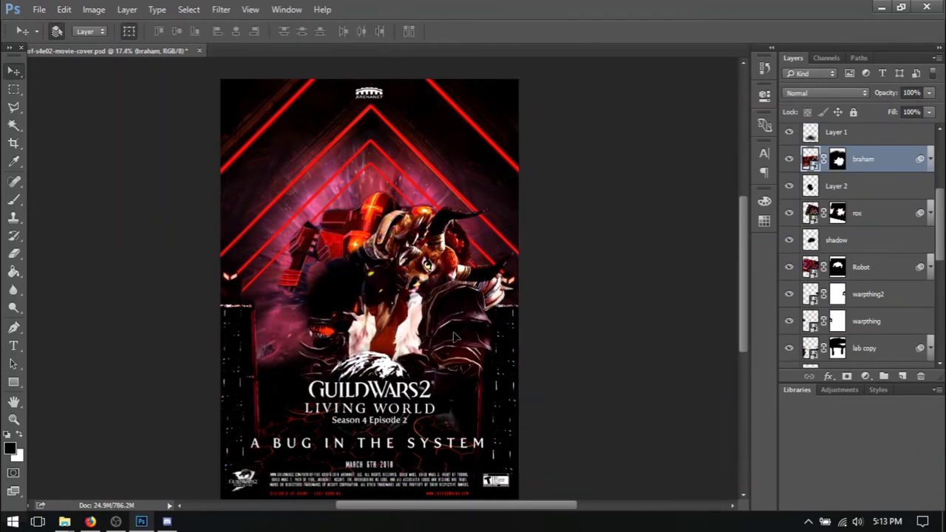
left_click_drag(404, 338, 429, 339)
key("alt+bracketleft")
key("alt+bracketleft")
key("alt+bracketleft")
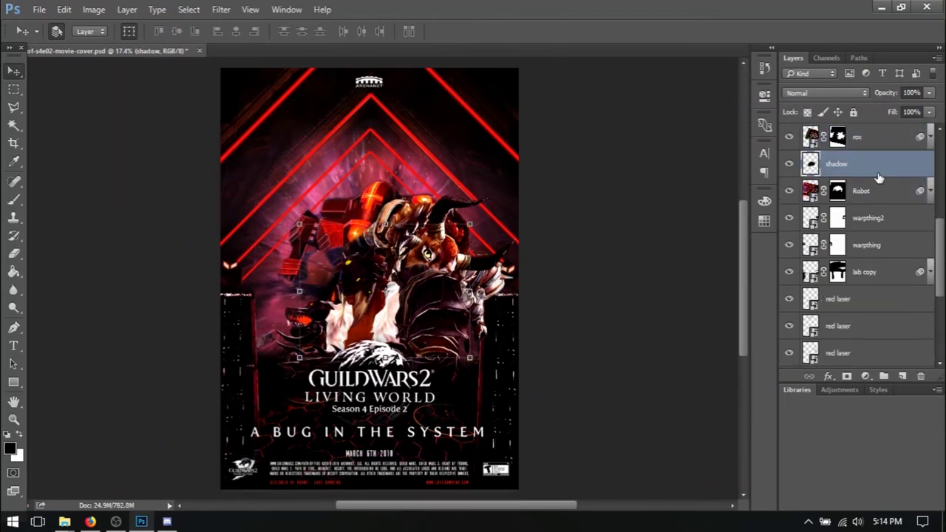
key("alt+bracketleft")
left_click_drag(689, 101, 669, 77)
key("Escape")
mouse_move(353, 220)
left_mouse_down()
mouse_move(364, 179)
mouse_move(366, 194)
left_mouse_up()
Rotate the rox charr to about -26 degrees and move it to the poster's left.
key("alt+bracketright")
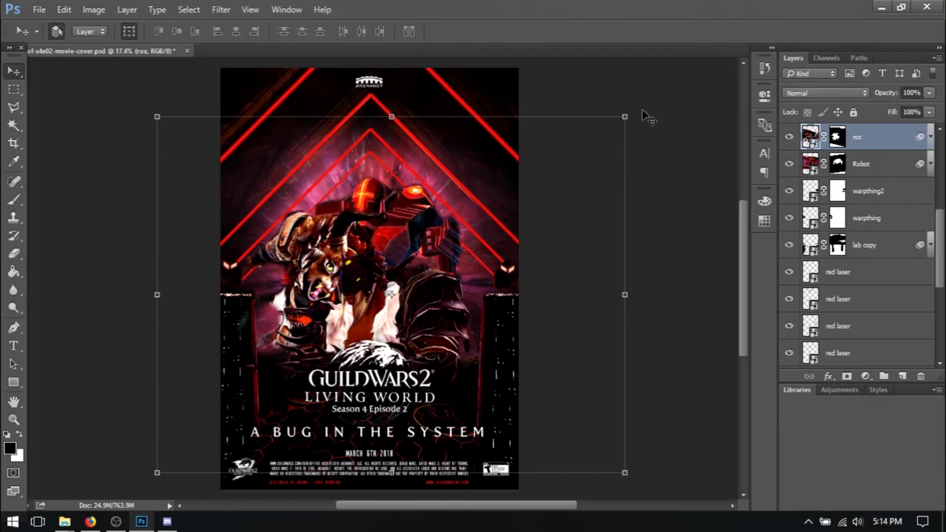
left_click_drag(640, 108, 487, 89)
key("ctrl+z")
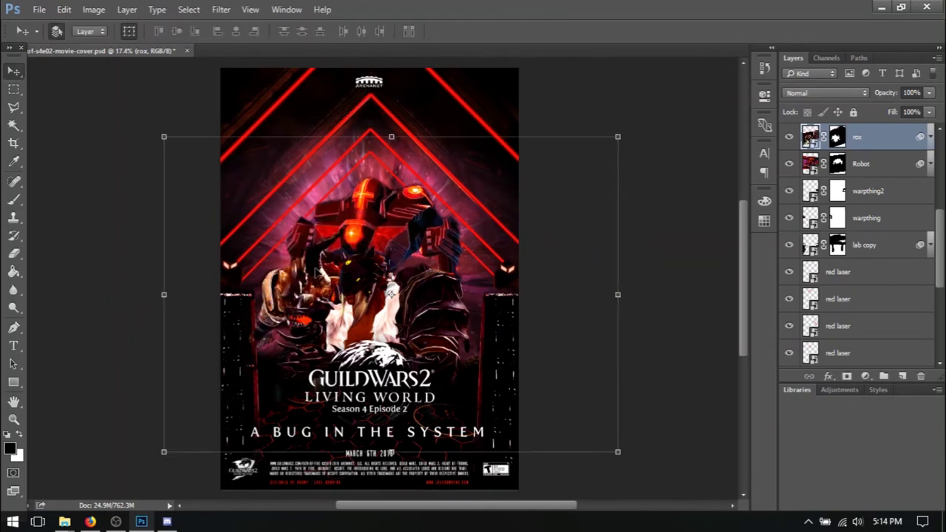
left_click_drag(697, 317, 570, 347)
key("Return")
left_click_drag(274, 215, 310, 260)
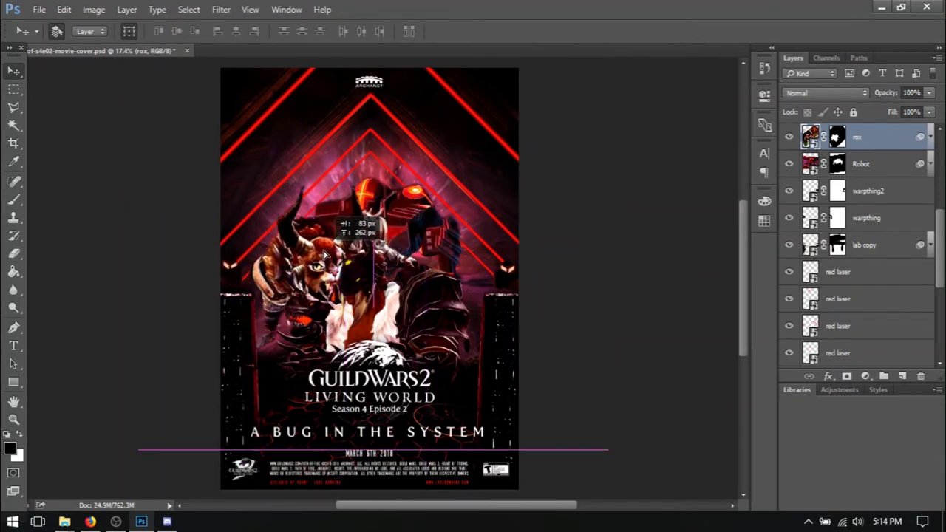
Adjust the rox charr's rotation to about -12.7 degrees and bring up the screens folder.
key("ctrl+t")
left_click_drag(633, 443, 605, 405)
key("Return")
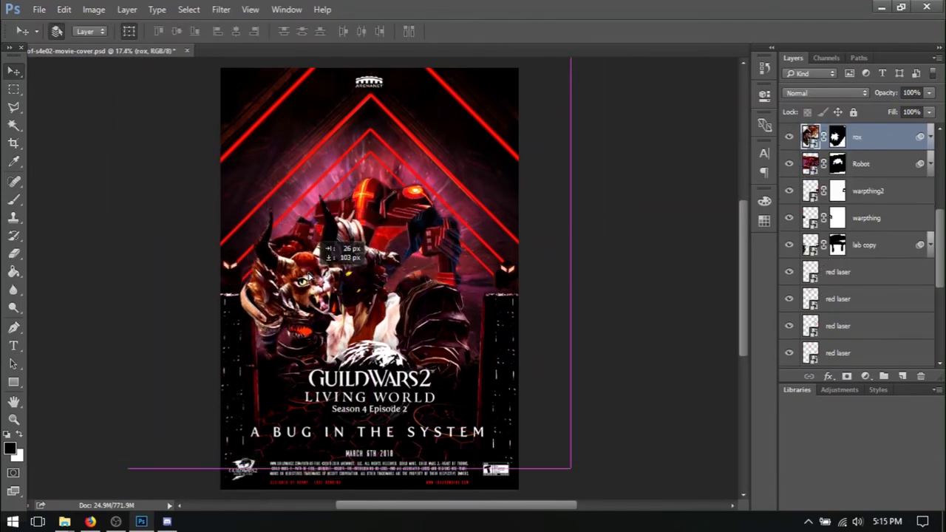
left_click(612, 300)
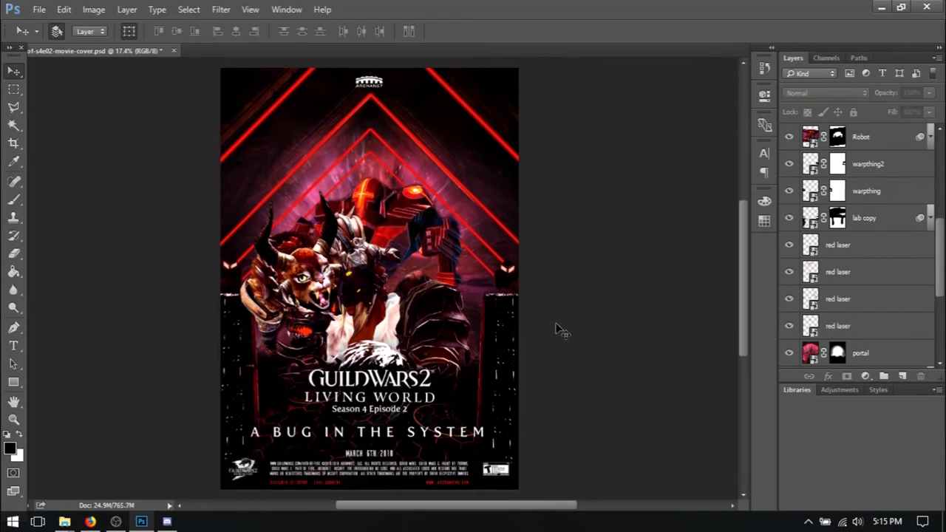
key("alt+Tab")
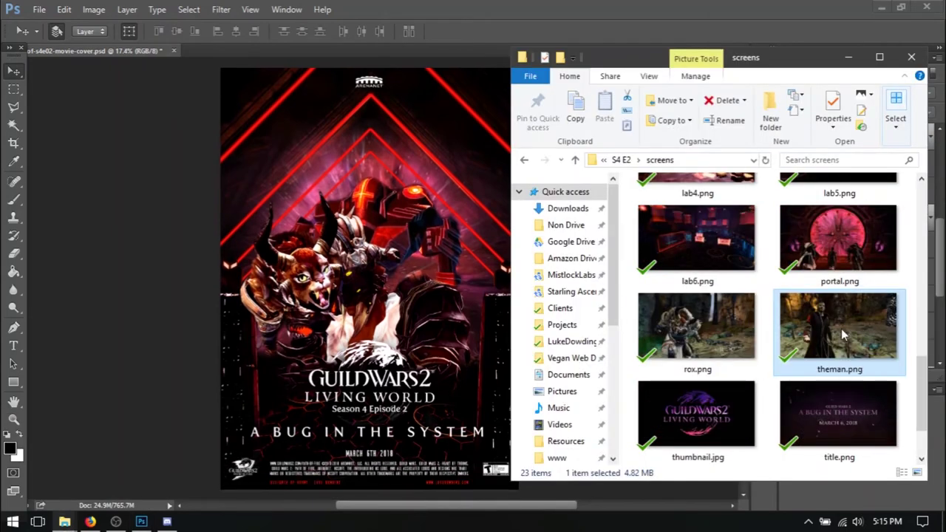
Place theman.png onto the poster and add a layer mask hiding its background.
left_click_drag(842, 336, 354, 315)
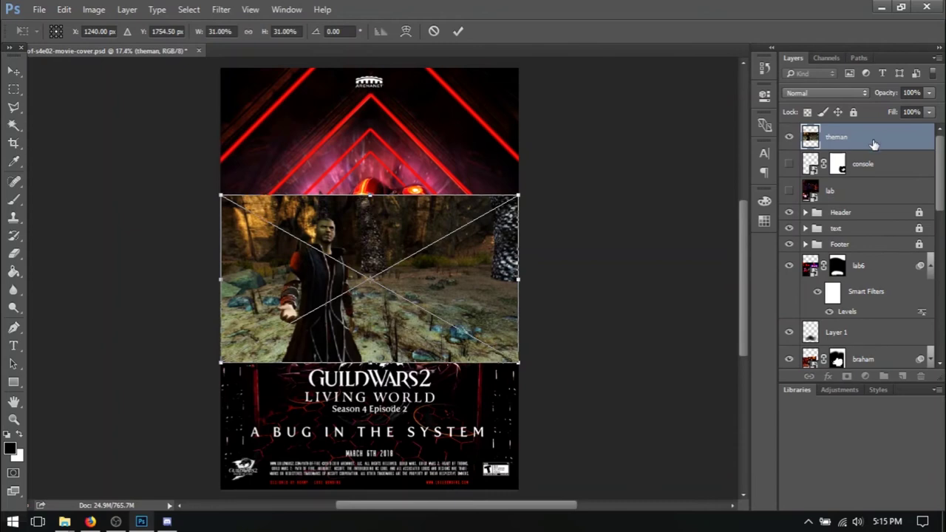
key("Return")
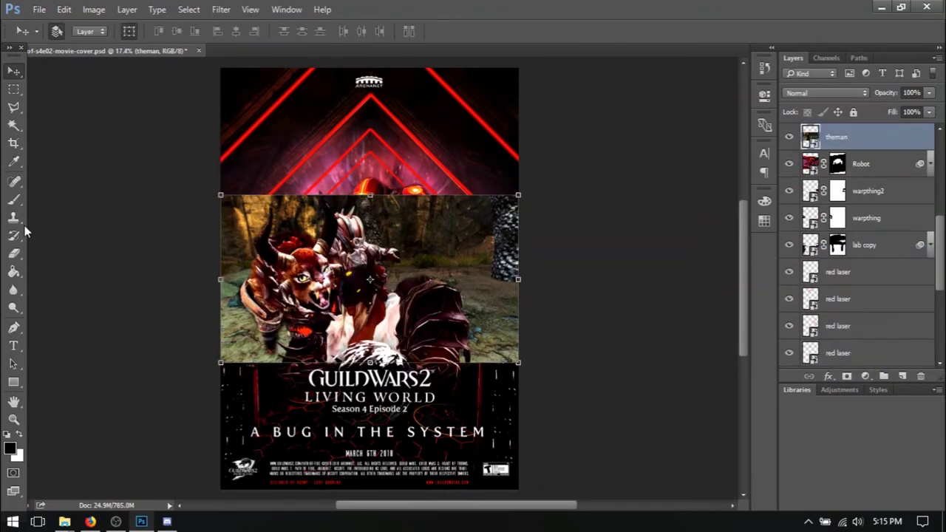
key("b")
left_click(847, 376)
left_click_drag(473, 222, 222, 347)
key("v")
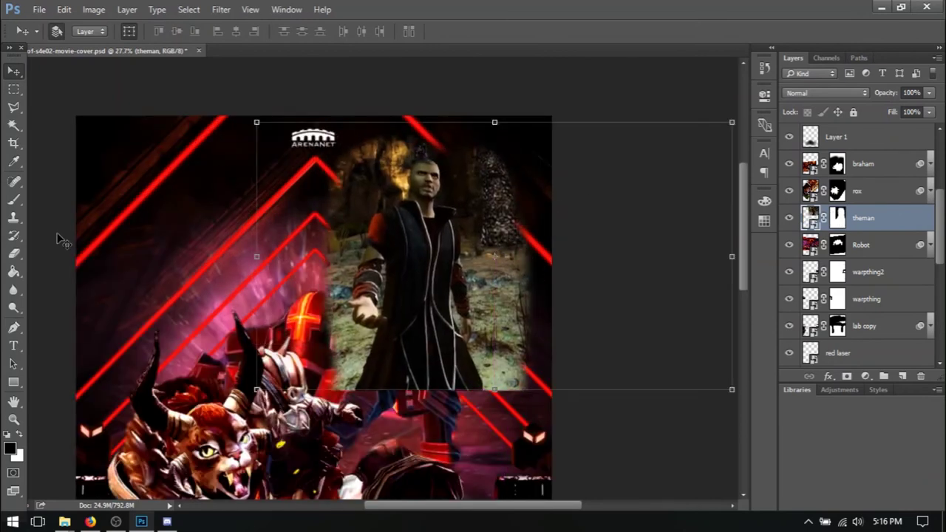
With a 168 px brush, mask out the background right and upper-left of theman.
key("b")
left_click_drag(401, 359, 453, 401)
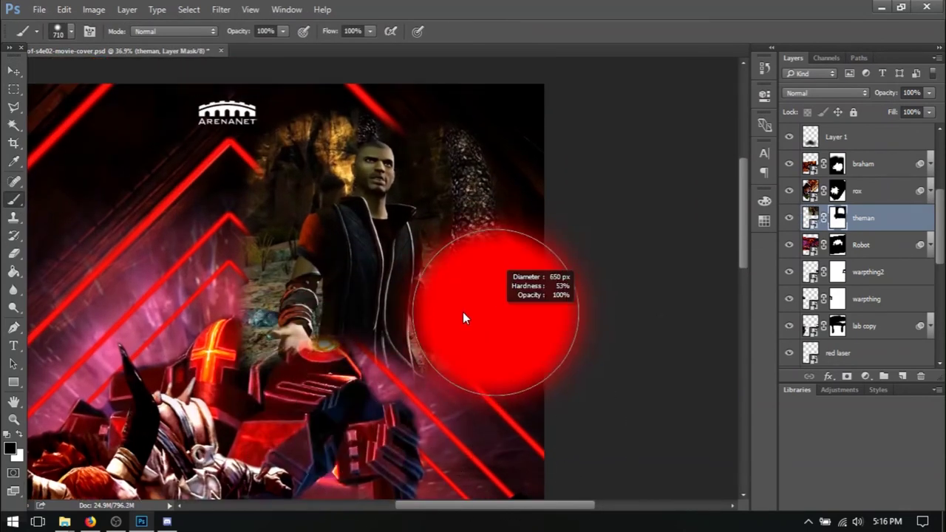
left_click_drag(494, 316, 444, 316)
mouse_move(473, 377)
left_mouse_down()
mouse_move(458, 133)
mouse_move(443, 222)
left_mouse_up()
left_click_drag(355, 110, 277, 238)
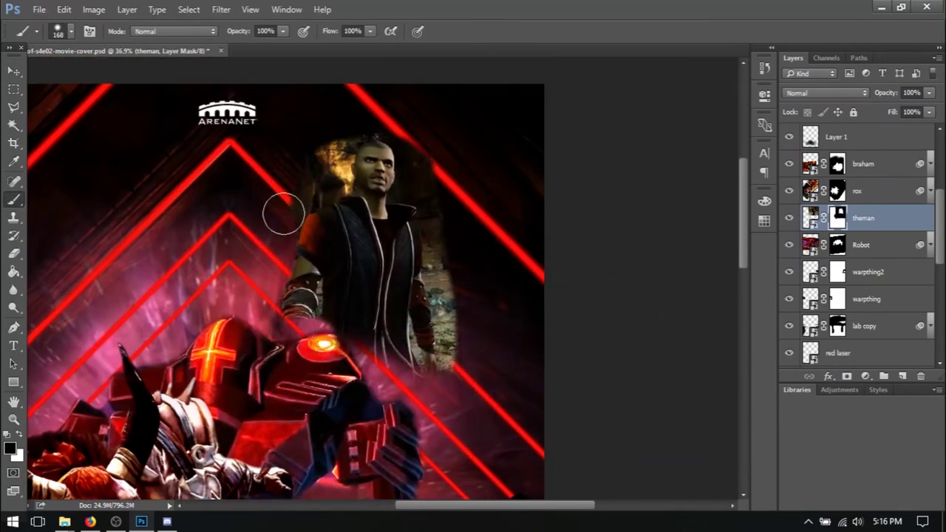
mouse_move(369, 116)
left_mouse_down()
mouse_move(437, 281)
mouse_move(450, 342)
mouse_move(457, 311)
left_mouse_up()
Paint white on the mask to restore theman's hand and lower body.
key("x")
scroll(461, 322, "up", 1)
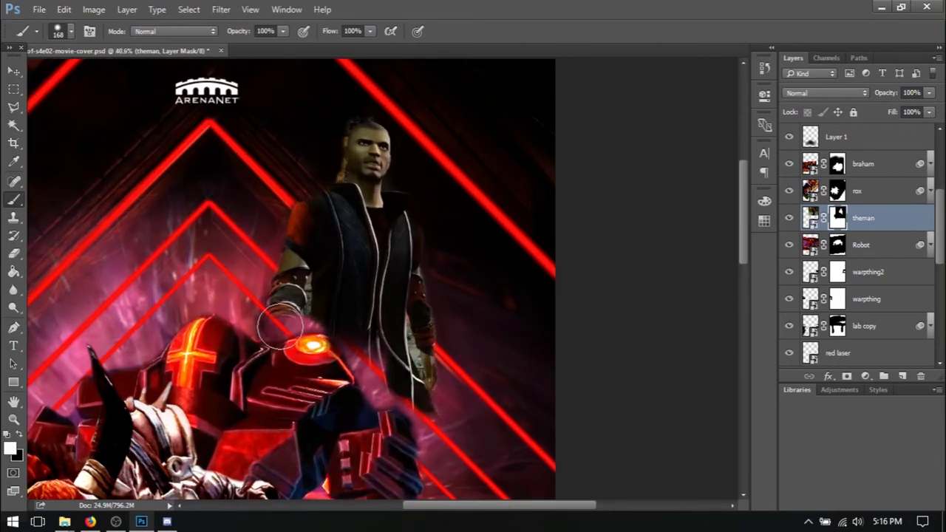
left_click_drag(279, 329, 446, 439)
scroll(374, 148, "up", 10)
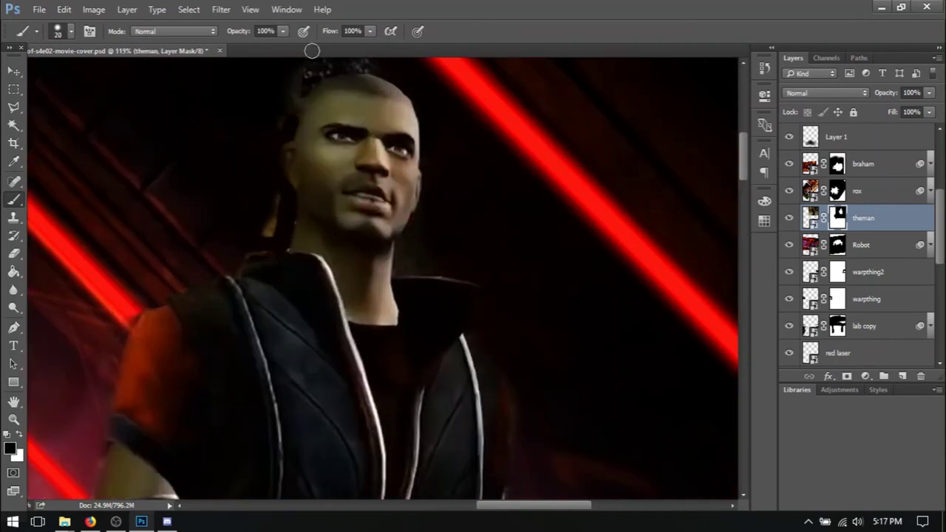
scroll(280, 245, "up", 2)
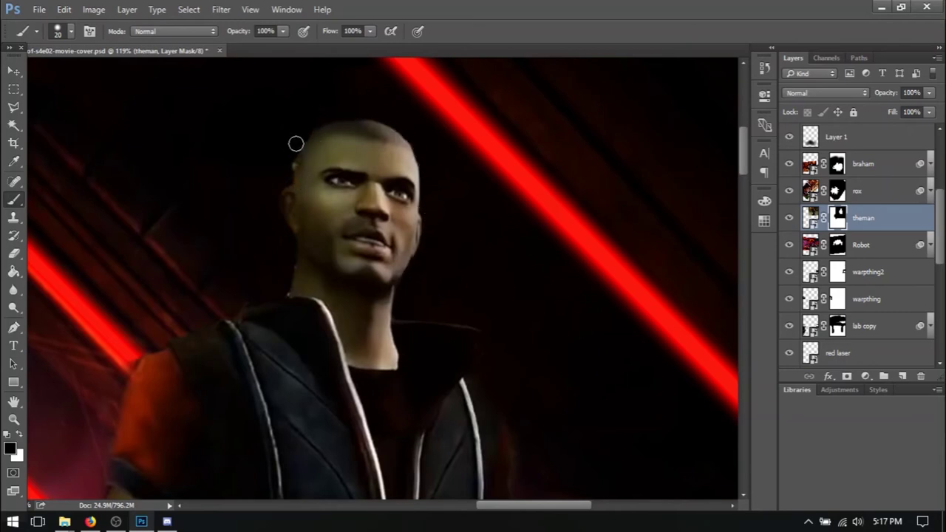
scroll(450, 341, "down", 3)
scroll(521, 321, "down", 4)
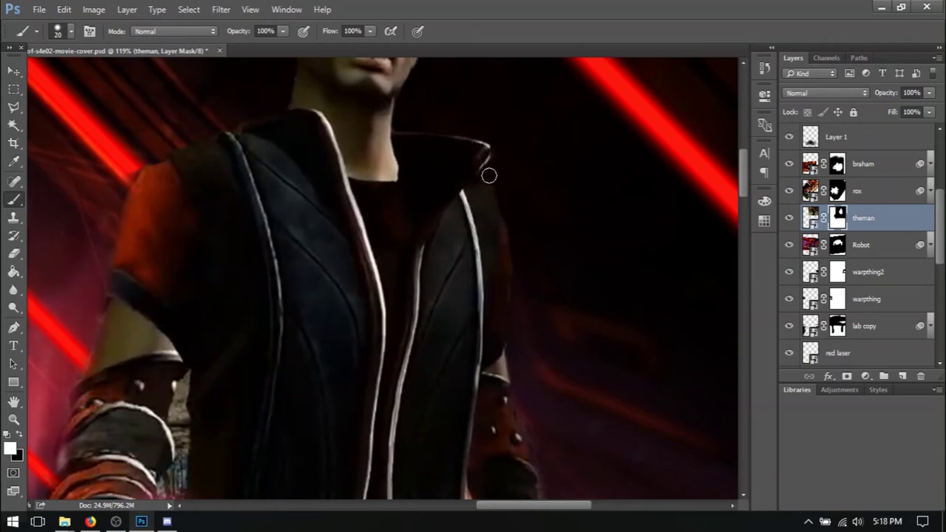
key("x")
scroll(260, 374, "down", 3)
scroll(537, 249, "down", 4)
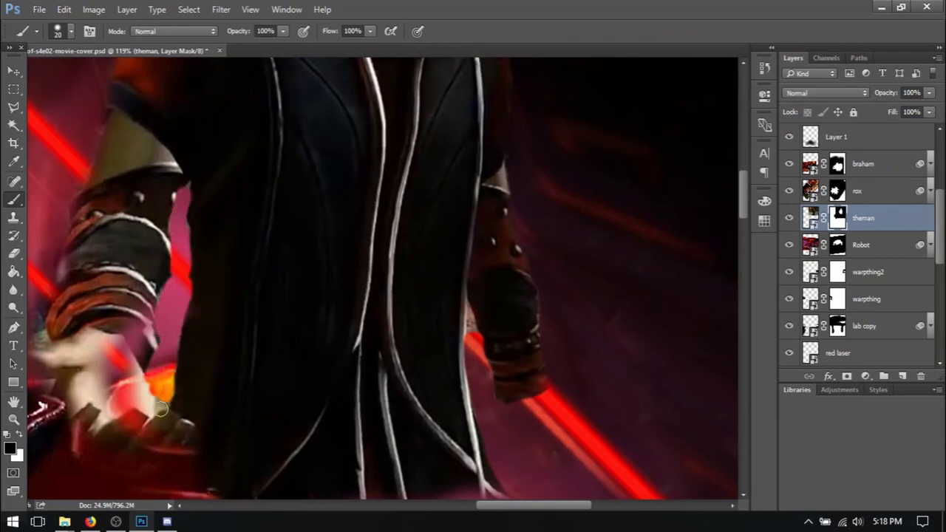
scroll(492, 353, "down", 5)
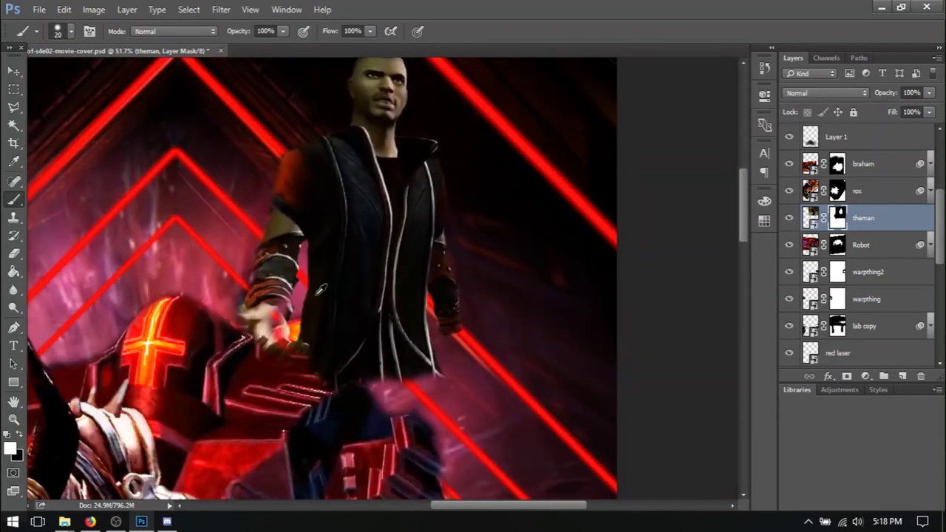
Move the man layer up and left and mask out its dark corner.
key("v")
scroll(430, 294, "up", 2)
left_click_drag(430, 294, 322, 205)
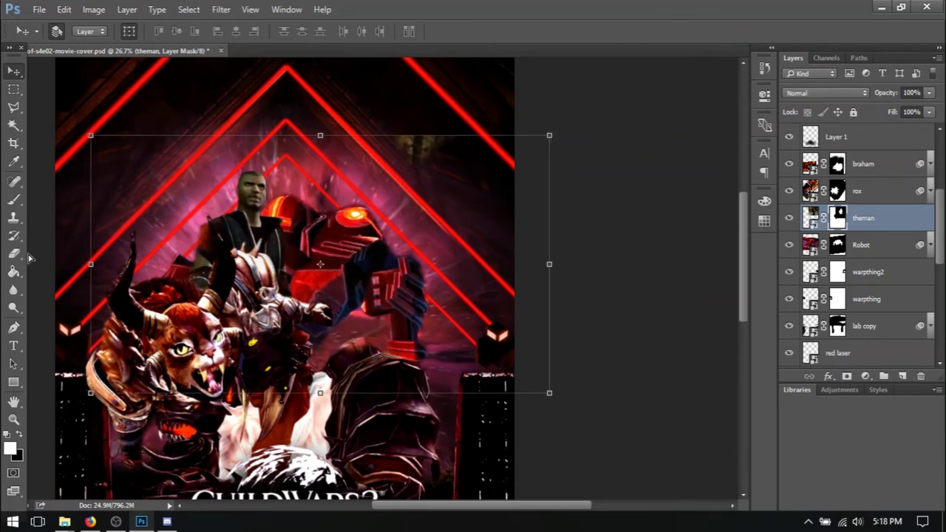
key("b")
key("x")
left_click_drag(512, 131, 359, 165)
Scale the man up and shift him down-right beside the robot.
key("ctrl+t")
left_click_drag(549, 392, 626, 436)
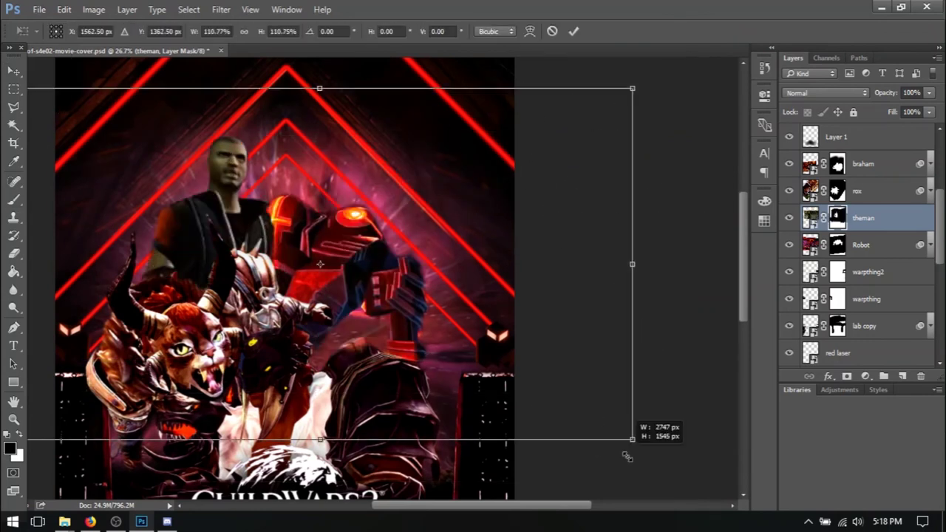
left_click_drag(242, 249, 376, 335)
key("Return")
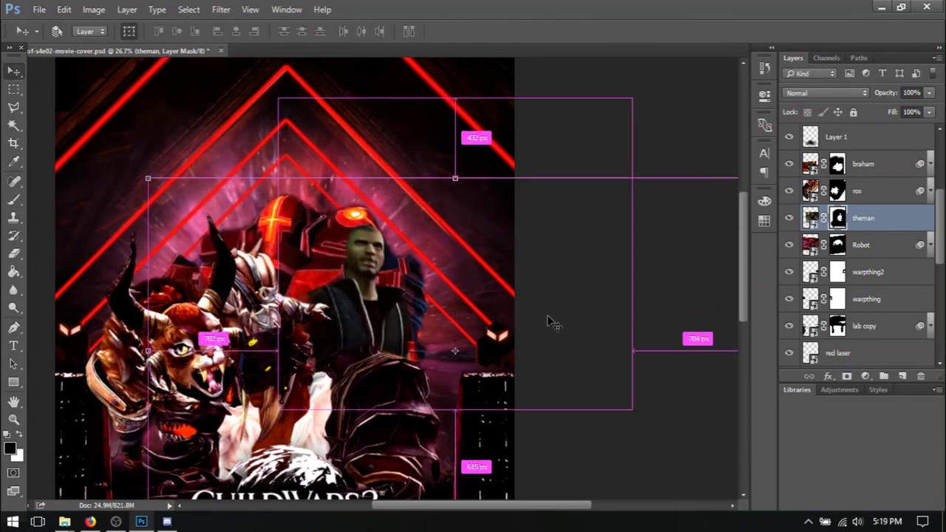
Apply a Sharpen filter to the man layer and zoom out to view the whole cover.
left_click(221, 10)
key("Escape")
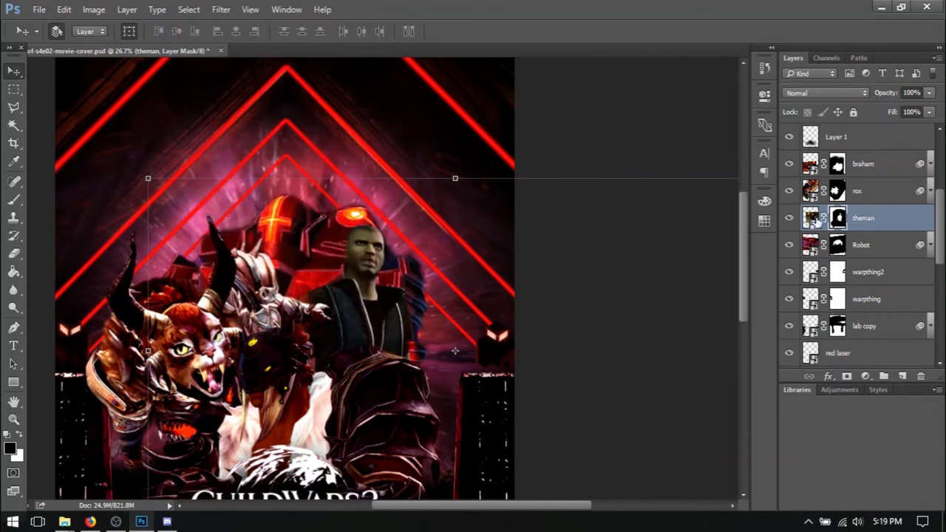
key("ctrl+1")
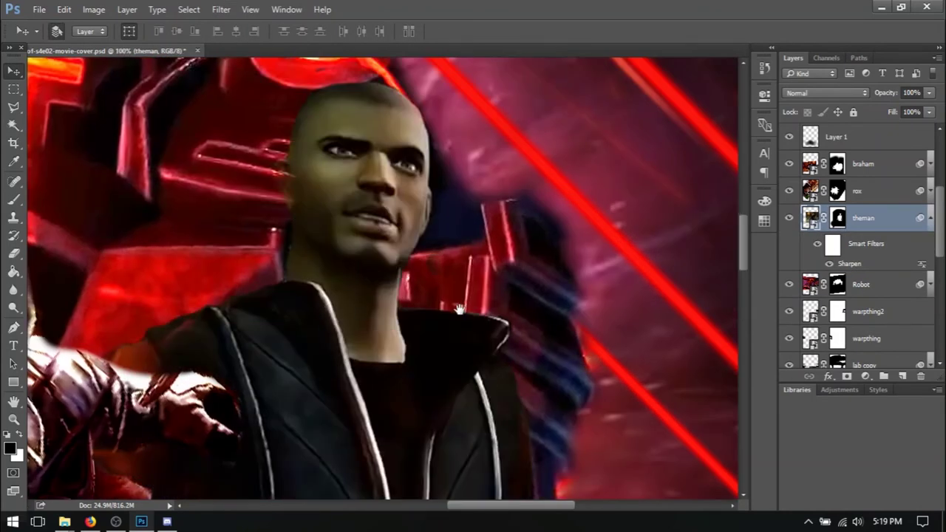
left_click(14, 199)
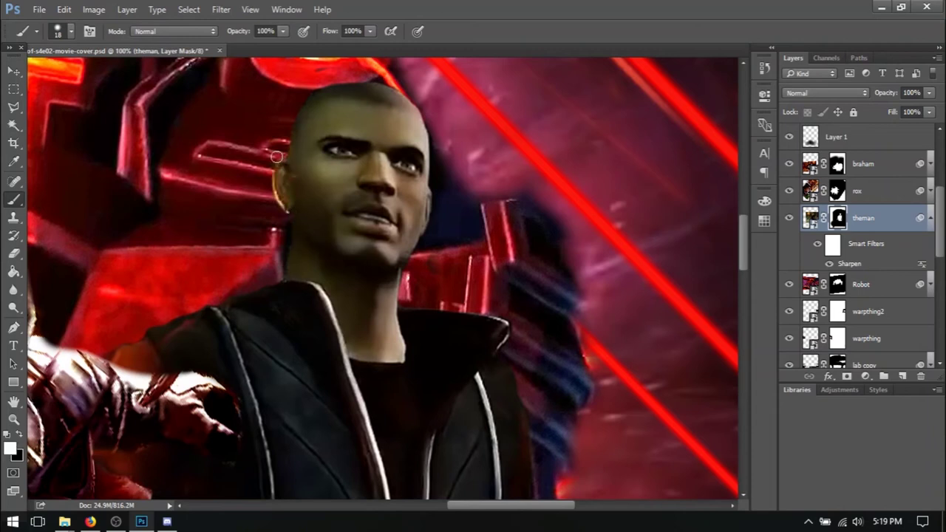
key("ctrl+0")
Nudge the man slightly right and brighten his image by lowering the Levels white point.
key("v")
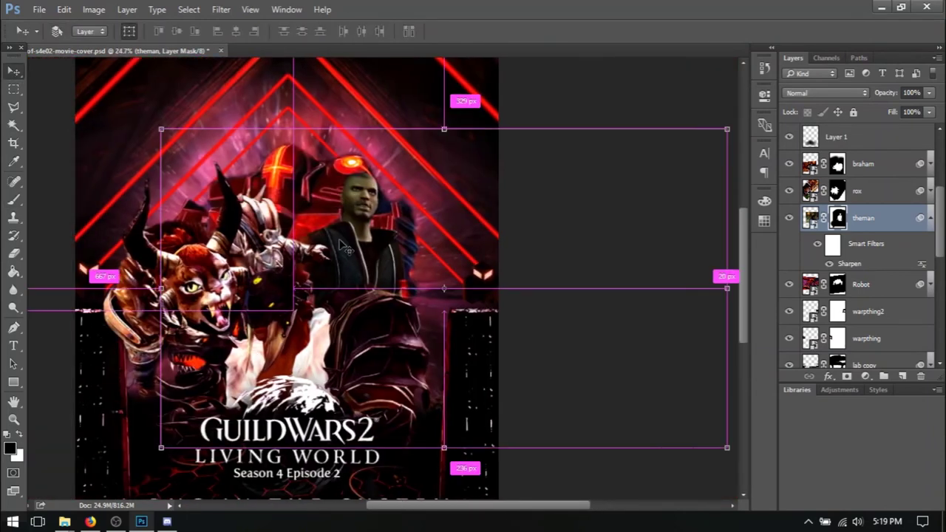
left_click_drag(372, 257, 389, 259)
key("ctrl+l")
left_click_drag(791, 195, 757, 196)
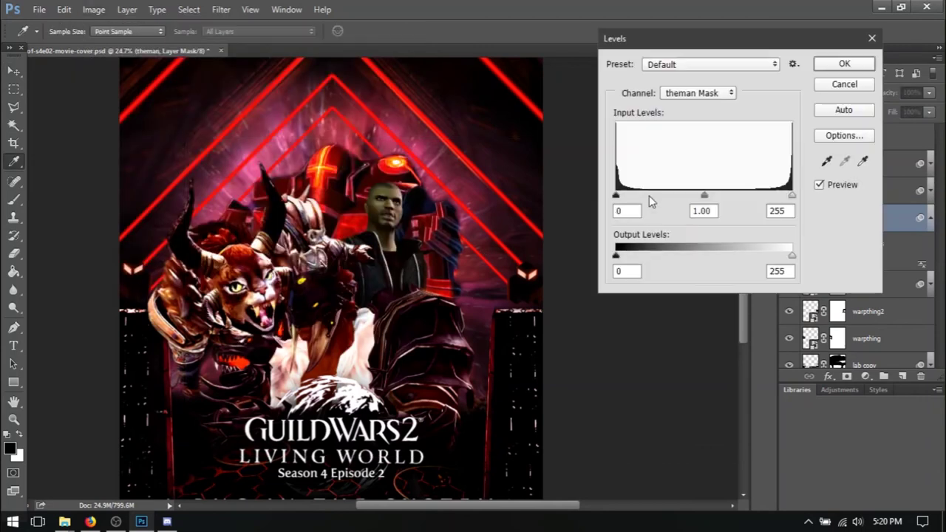
key("Escape")
key("ctrl+2")
key("ctrl+l")
left_click_drag(782, 264, 693, 267)
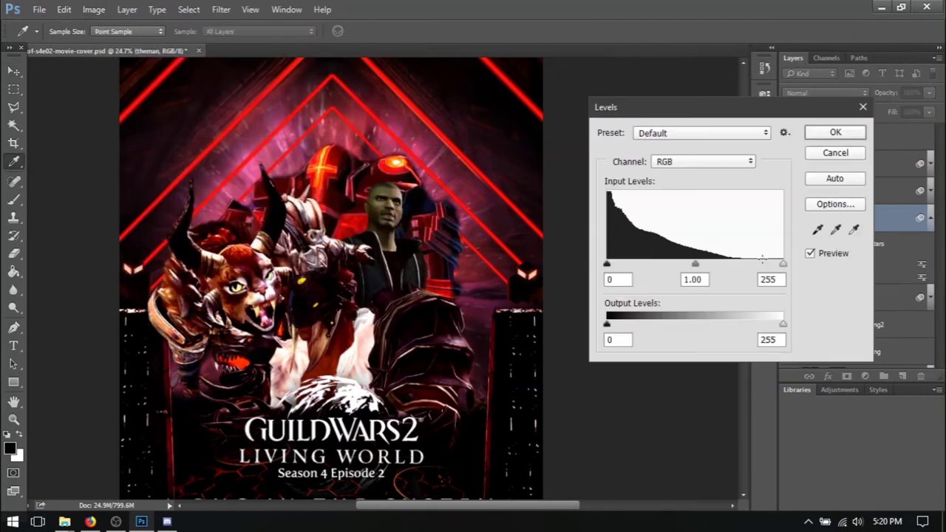
left_click(834, 133)
Apply a Red Photo Filter to the man, abandoning a trial rotation.
left_click(93, 9)
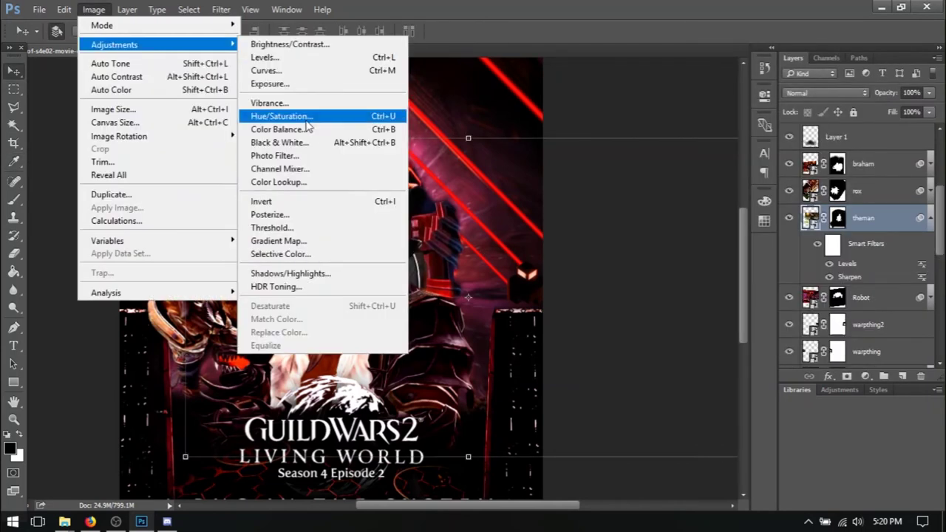
left_click(317, 153)
left_click(709, 161)
left_click(691, 251)
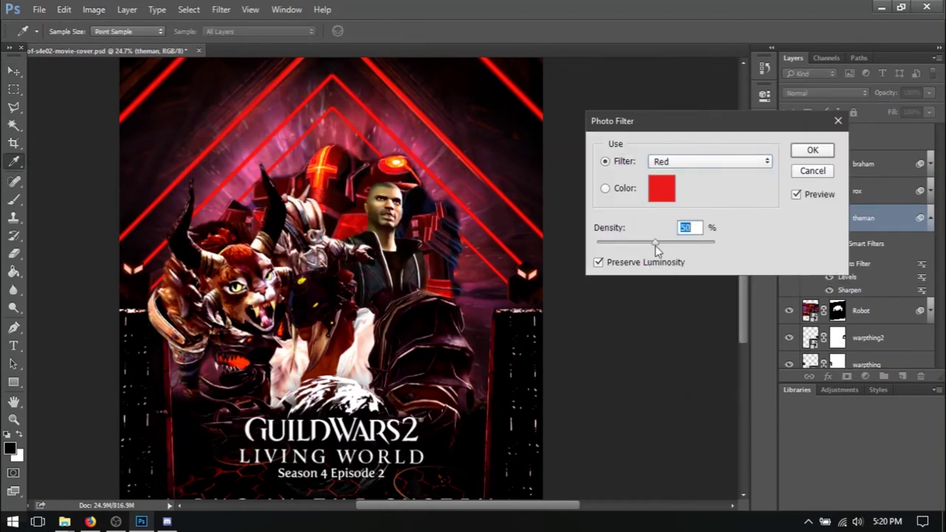
key("Return")
key("ctrl+t")
left_click_drag(532, 244, 468, 297)
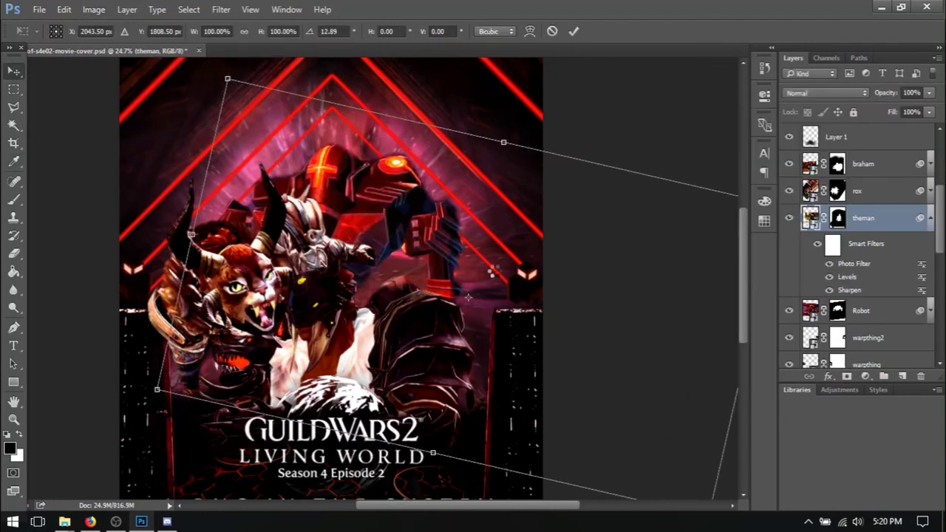
key("Return")
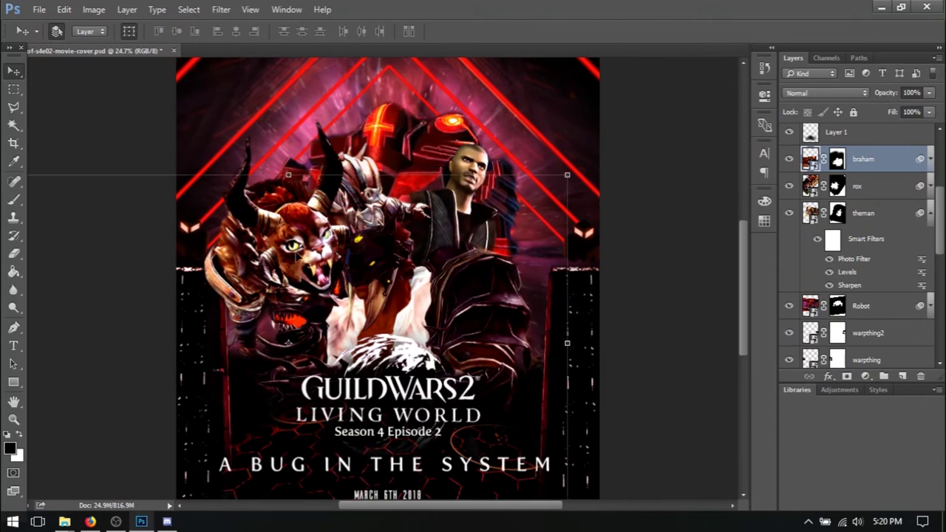
Remove rox's Photo Filter and Color Balance smart filters and brighten its Levels.
left_click(857, 190)
left_click(930, 215)
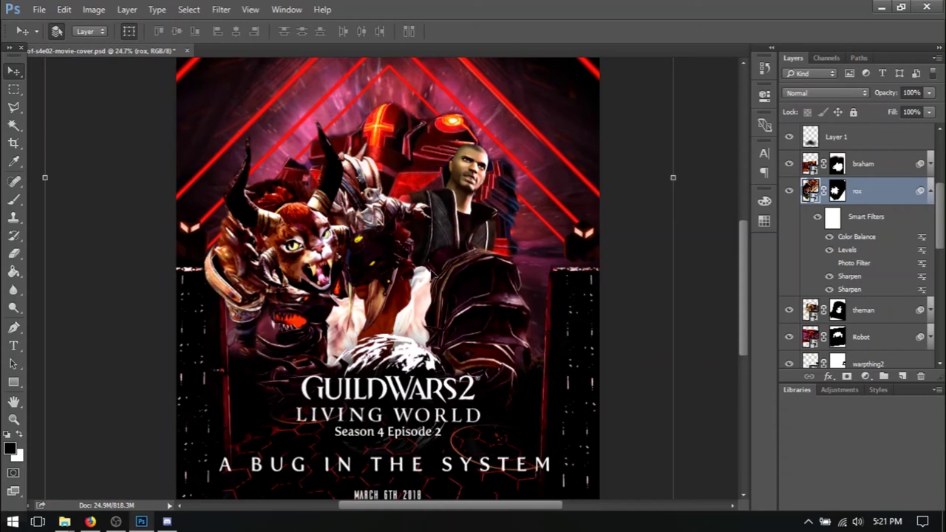
left_click_drag(900, 323, 920, 376)
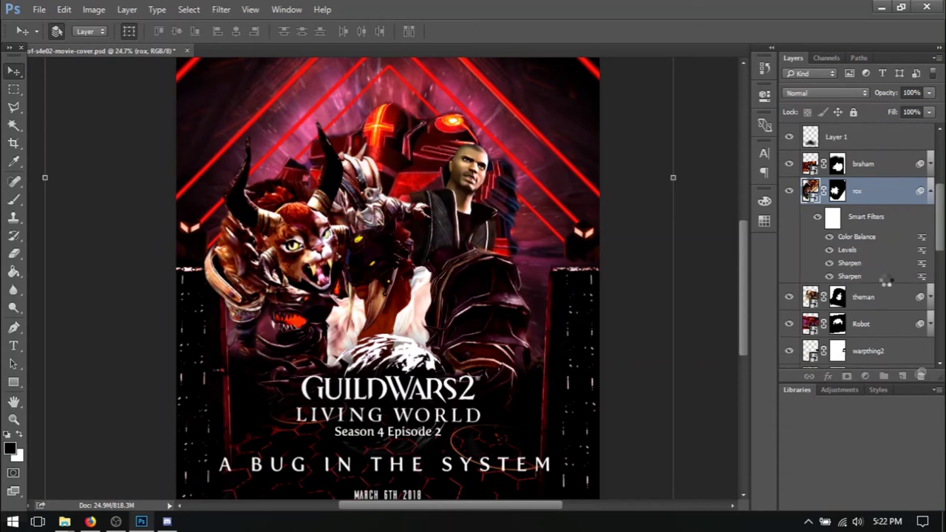
left_click_drag(885, 282, 919, 376)
double_click(849, 237)
left_click_drag(619, 264, 613, 264)
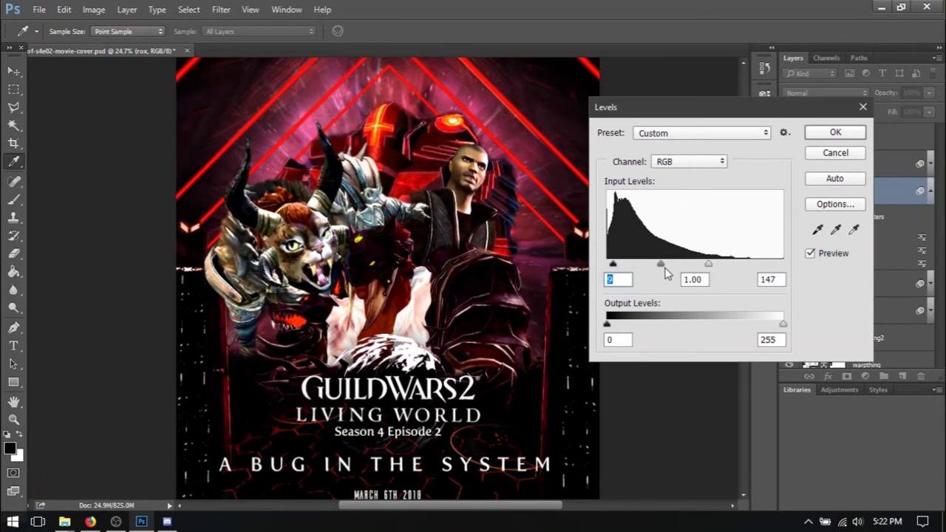
left_click_drag(708, 264, 695, 264)
left_click(818, 135)
Add a Red Photo Filter with raised density to rox.
left_click(93, 9)
left_click(299, 155)
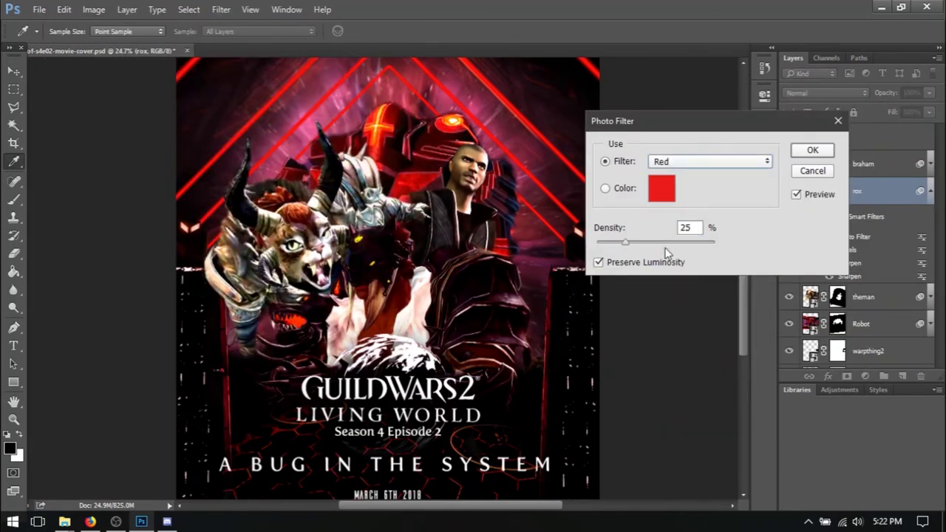
left_click(687, 161)
left_click(694, 189)
left_click(680, 161)
left_click(669, 255)
left_click(661, 188)
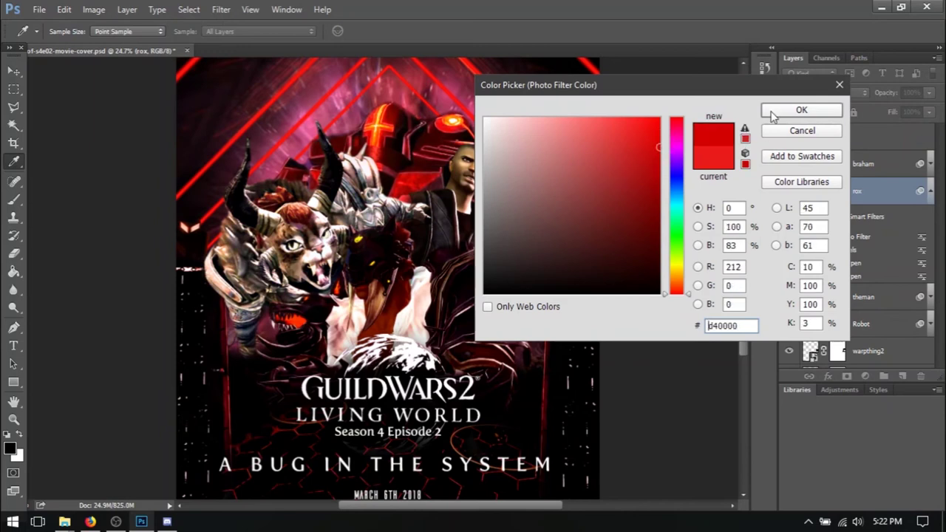
left_click(771, 113)
left_click_drag(657, 244, 678, 247)
left_click(798, 178)
left_click(863, 163)
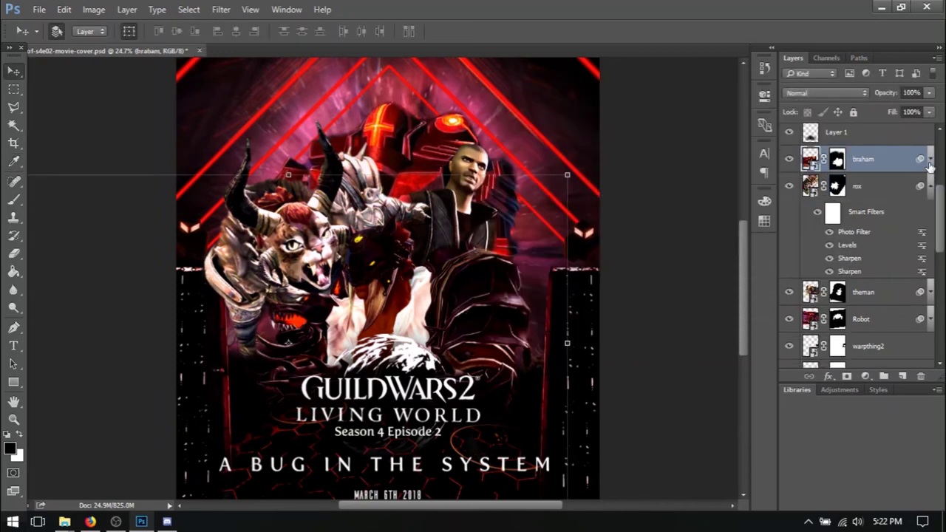
Brighten braham's Levels smart filter and add a Photo Filter to braham.
scroll(914, 341, "down", 2)
scroll(914, 341, "down", 1)
scroll(887, 295, "down", 1)
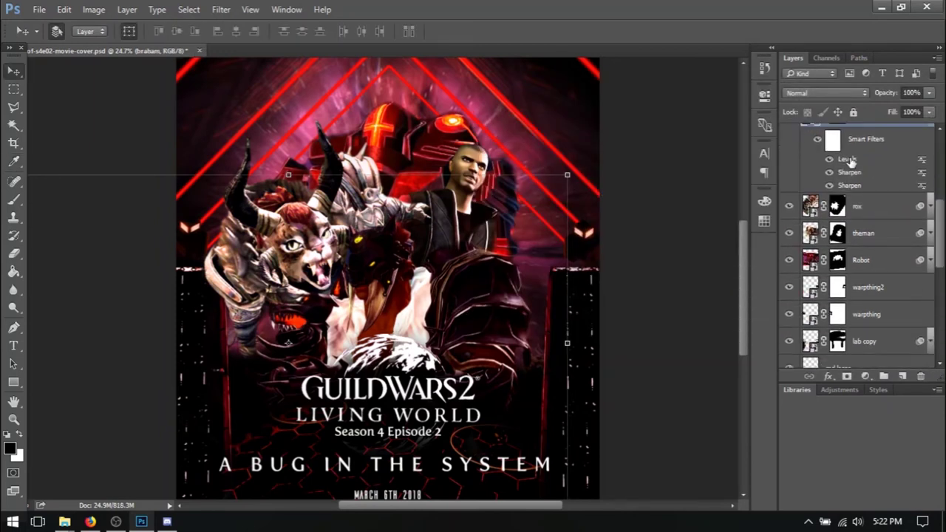
double_click(849, 163)
left_click_drag(744, 265, 691, 266)
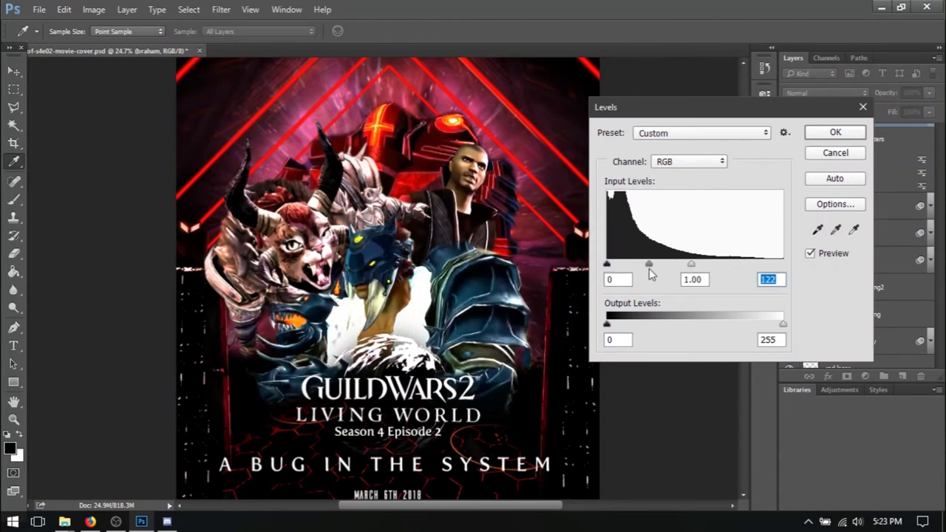
left_click(835, 133)
left_click(94, 8)
left_click(274, 155)
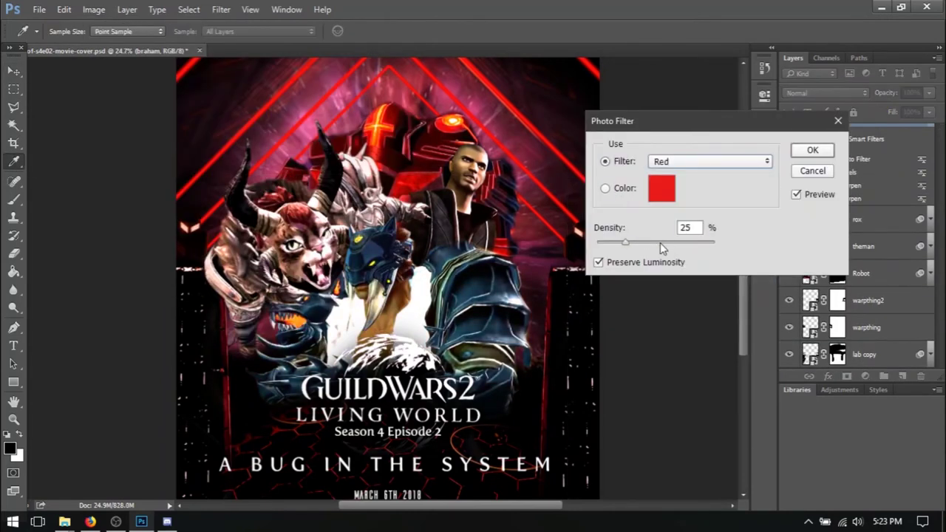
left_click(812, 150)
Retune the Robot layer's Levels, bringing the white input to 99.
key("v")
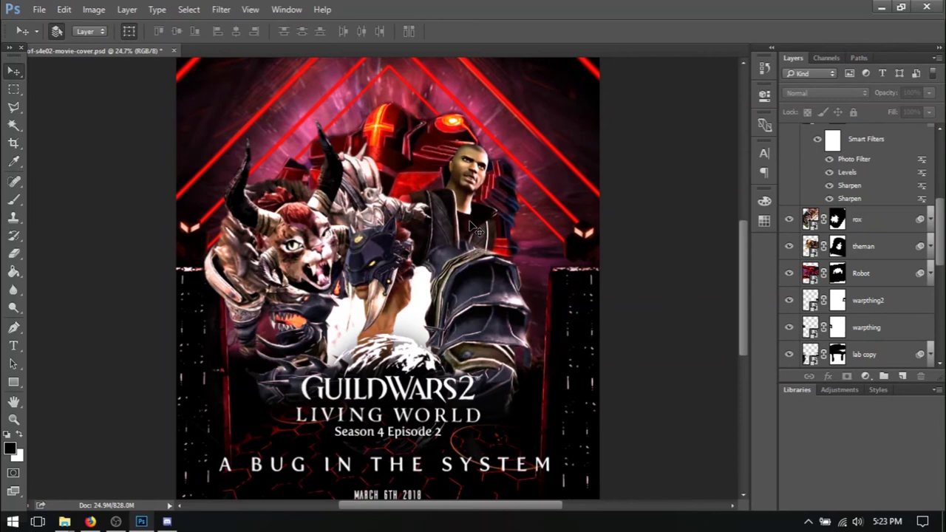
scroll(875, 219, "down", 1)
double_click(850, 168)
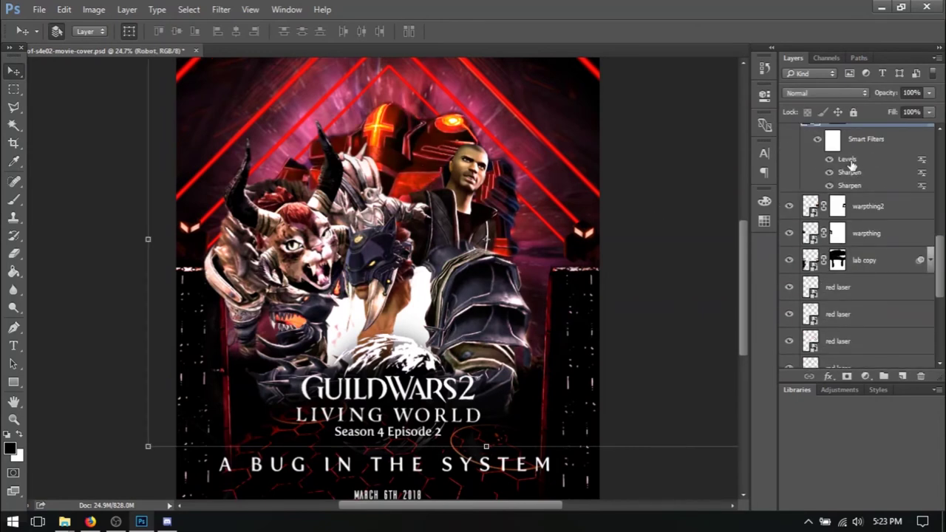
mouse_move(667, 264)
left_mouse_down()
mouse_move(643, 272)
mouse_move(680, 277)
left_mouse_up()
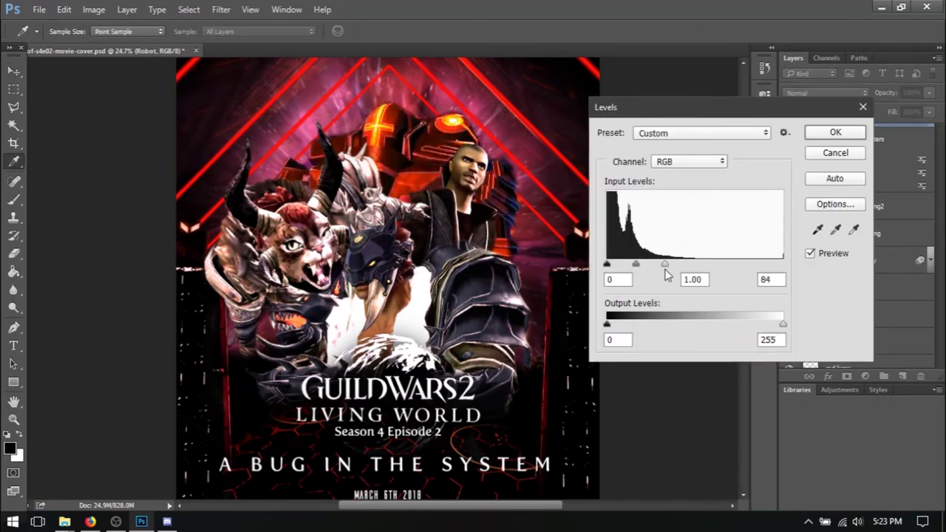
mouse_move(607, 323)
left_mouse_down()
mouse_move(633, 327)
mouse_move(609, 324)
left_mouse_up()
left_click_drag(641, 264, 636, 266)
key("Return")
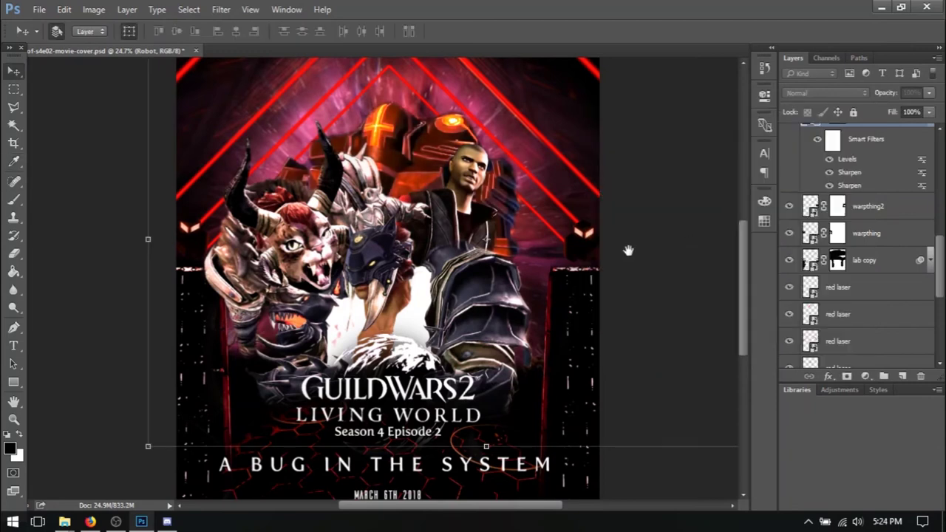
Move rox slightly right and shorten the man figure to about 93% height.
key("alt+period")
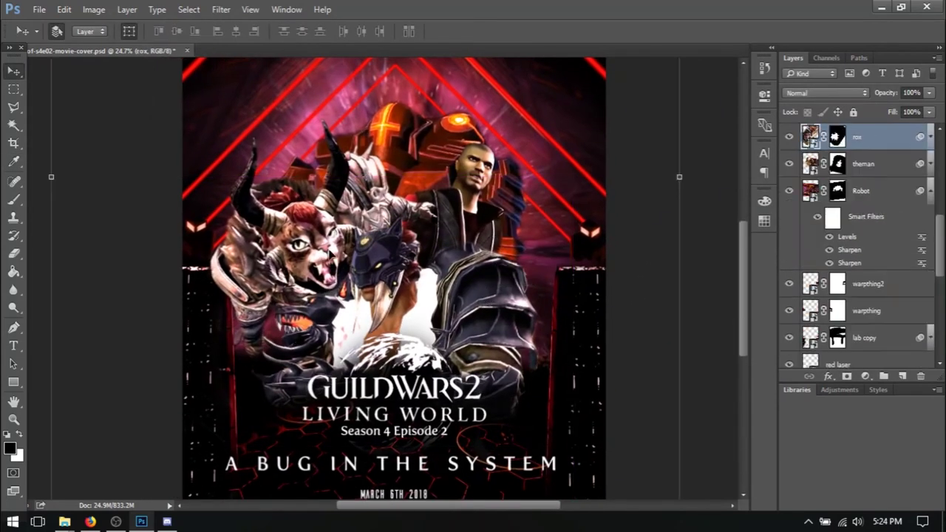
left_click_drag(403, 220, 418, 213)
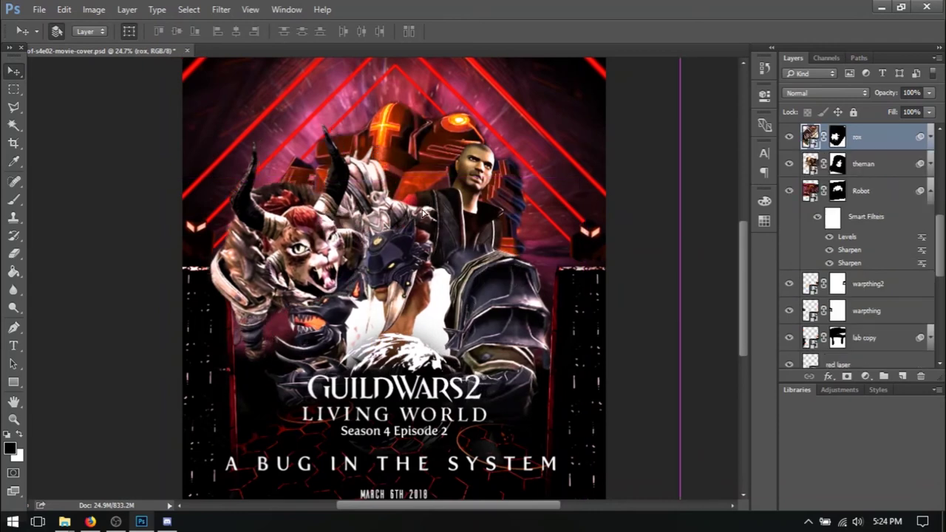
key("ctrl+e")
key("ctrl+t")
left_click_drag(533, 82, 536, 115)
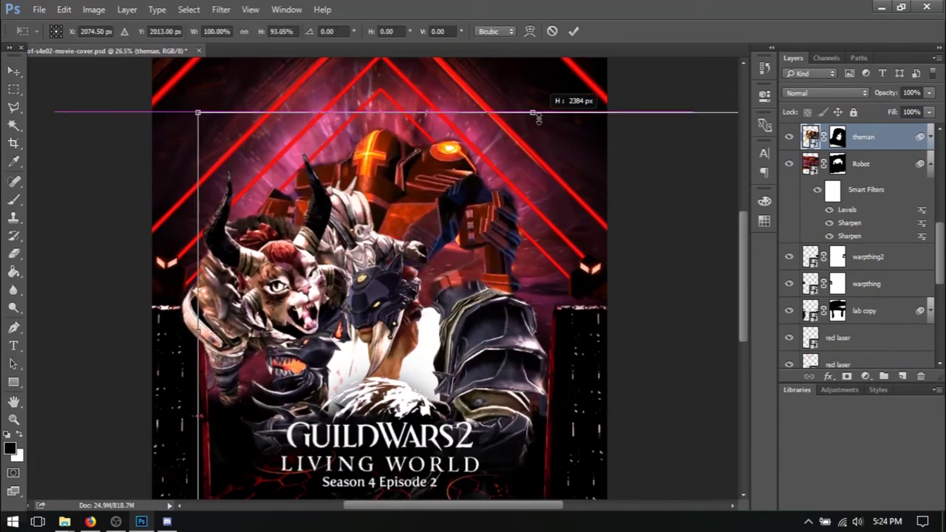
key("Return")
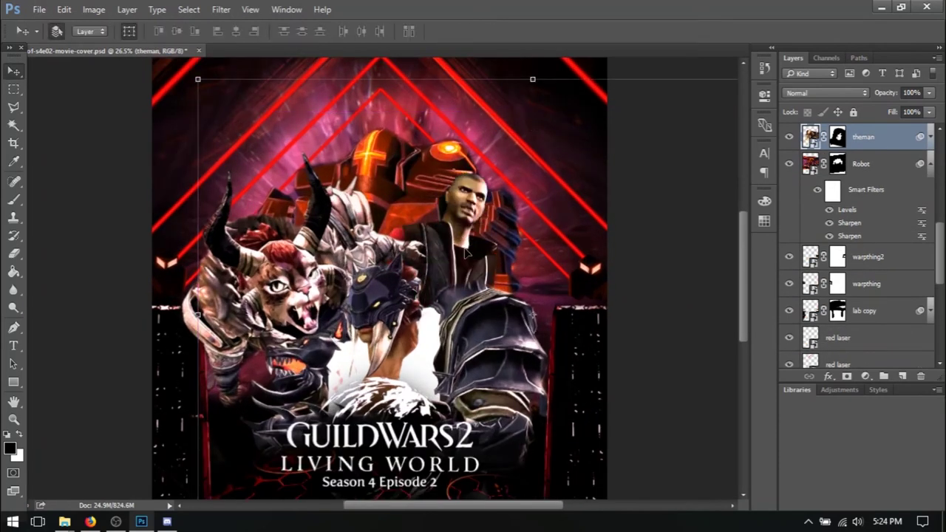
key("ctrl+0")
key("ctrl+minus")
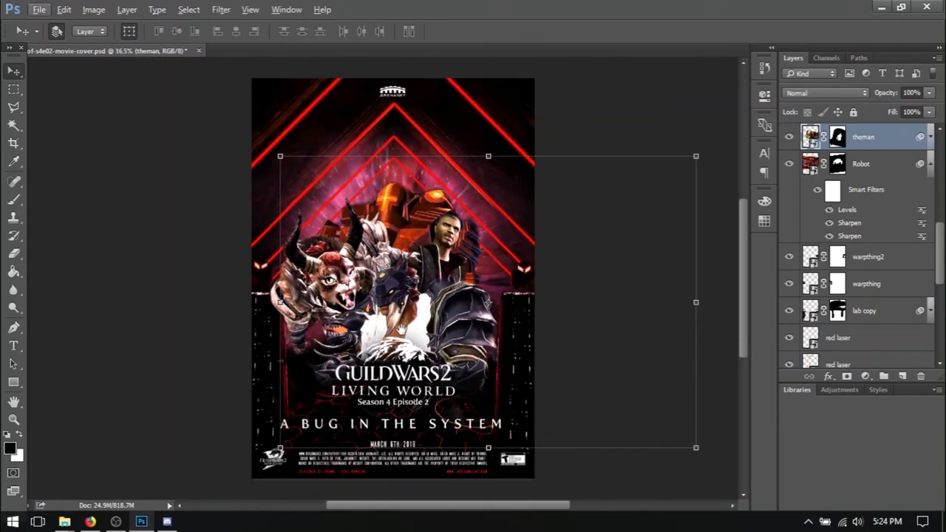
left_click(281, 354)
Reapply the lab copy layer's Levels smart filter with new settings.
scroll(816, 211, "up", 2)
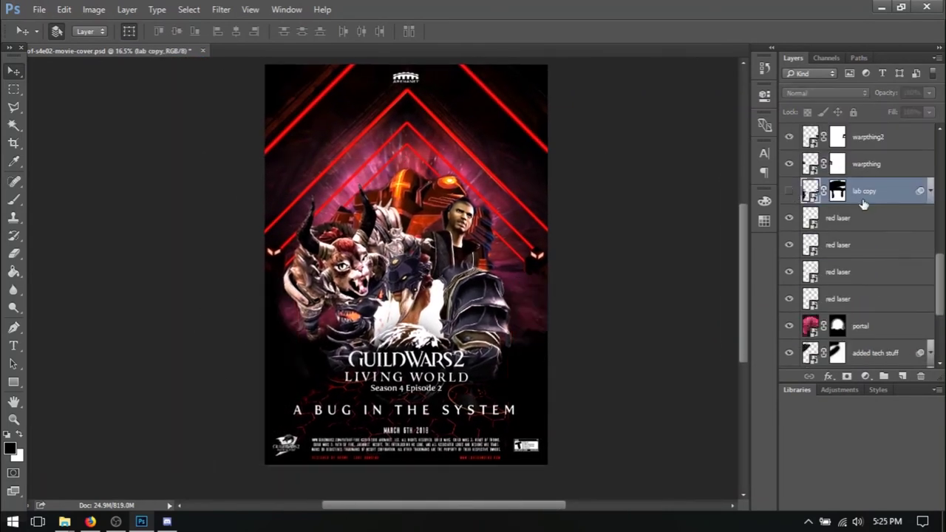
left_click(929, 191)
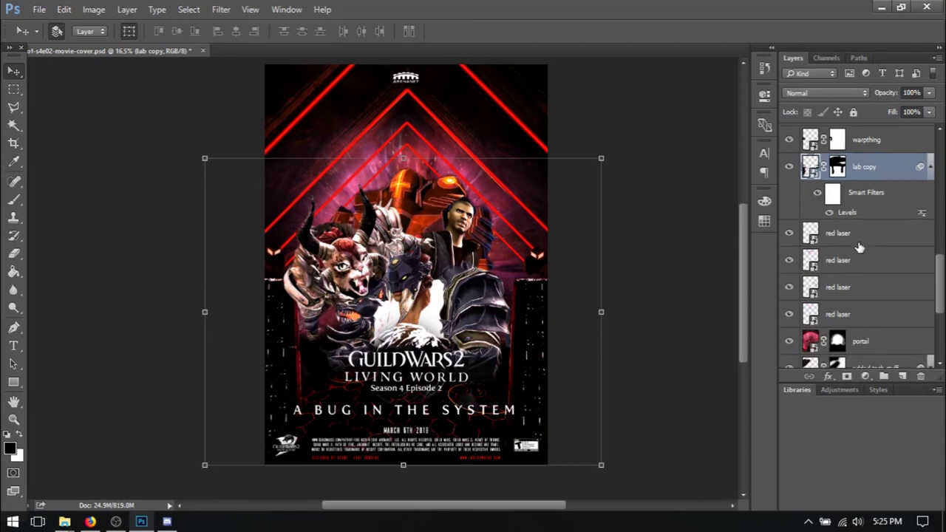
double_click(849, 250)
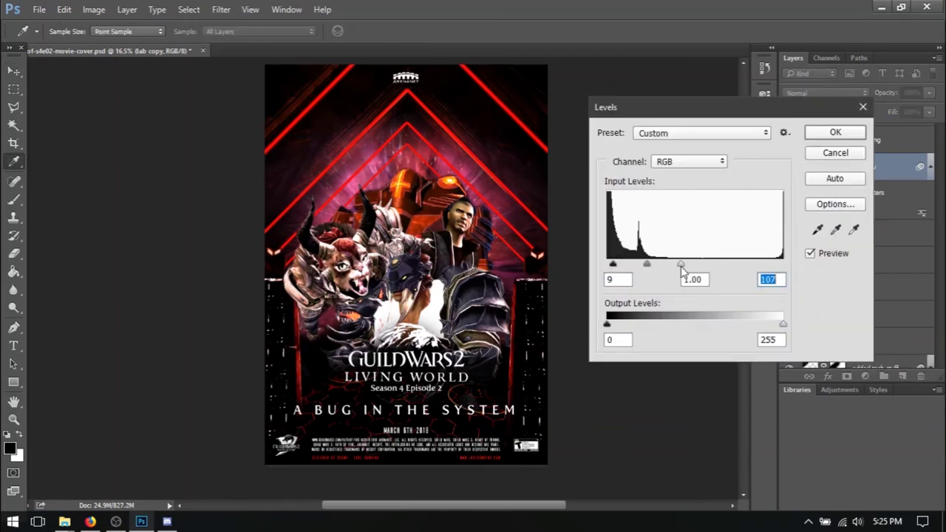
left_click(834, 133)
Apply Levels with white input 234, then apply Levels to the portal.
key("ctrl+l")
left_click_drag(782, 265, 769, 268)
left_click(835, 132)
key("v")
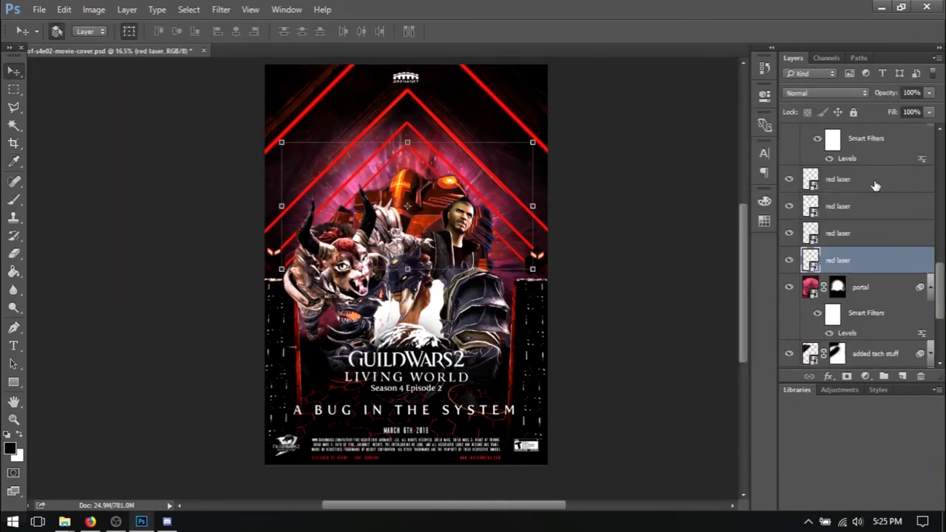
left_click(870, 217, "shift")
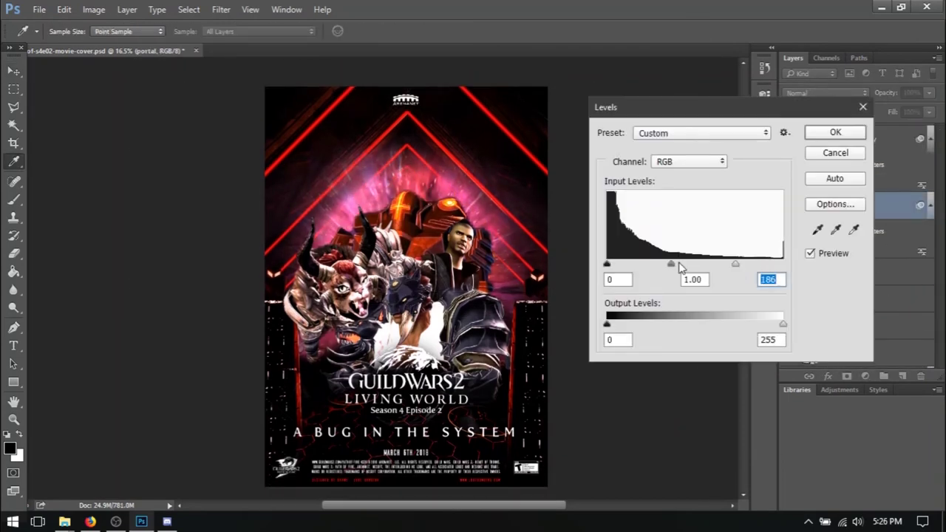
left_click(825, 139)
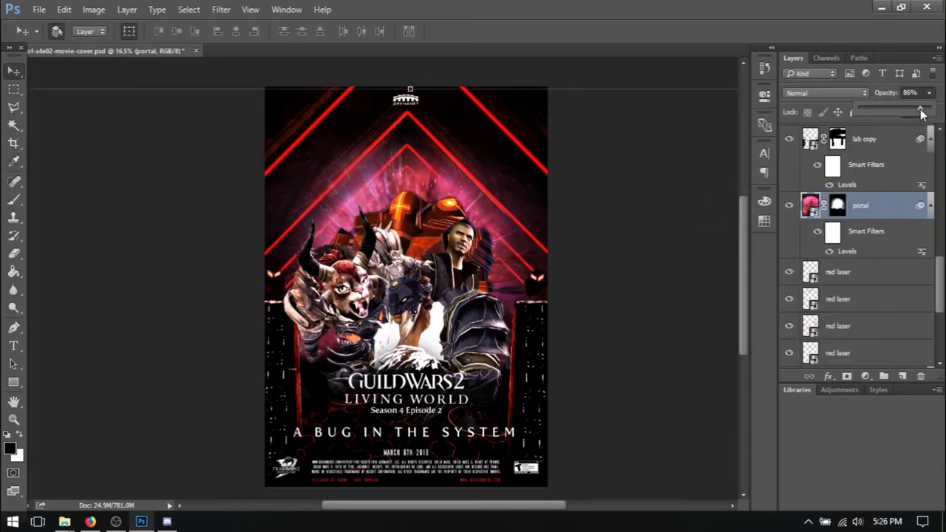
scroll(621, 316, "down", 2)
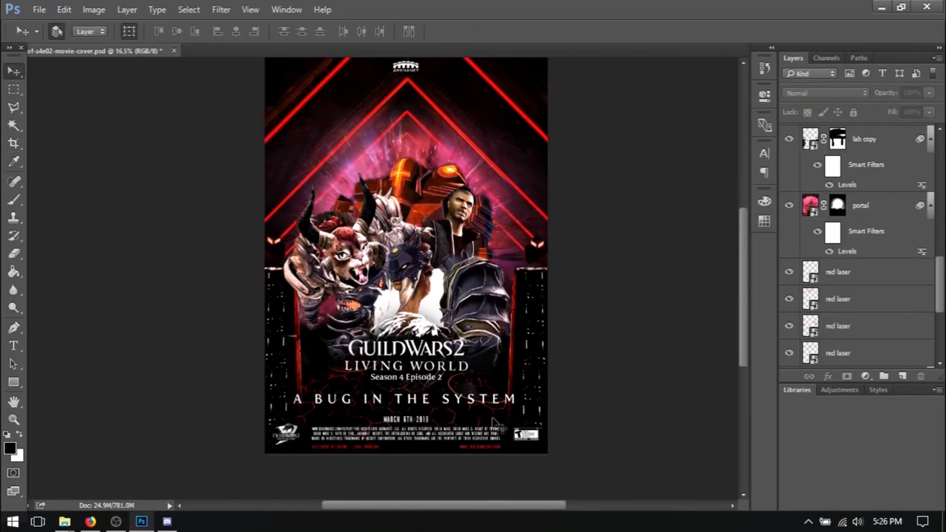
Isolate the warpthing2 marker layer, restoring it after an accidental delete.
key("ctrl+t")
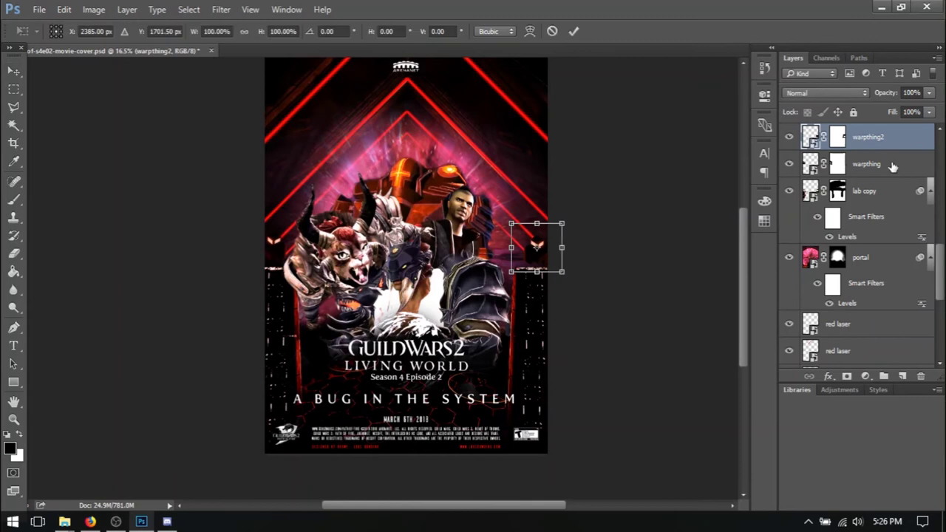
key("Return")
left_click(866, 163, "shift")
key("ctrl+t")
key("Escape")
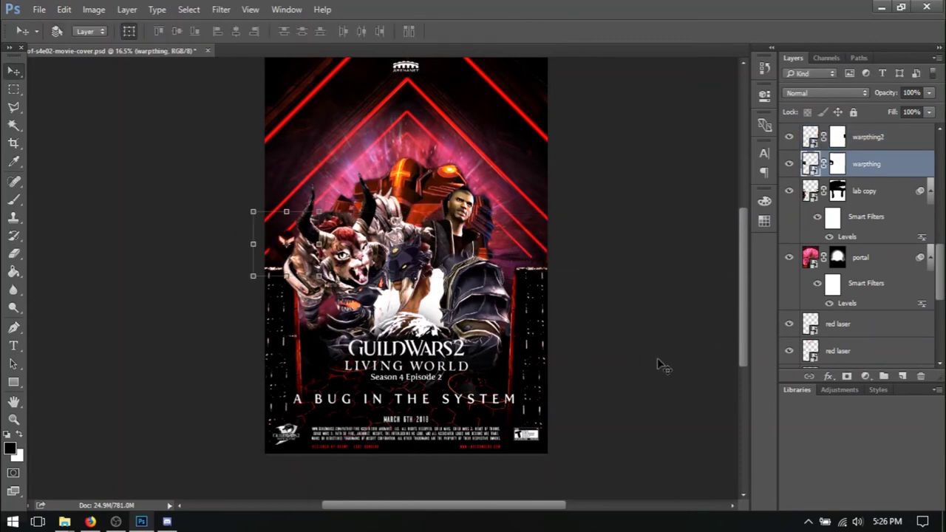
key("ctrl+z")
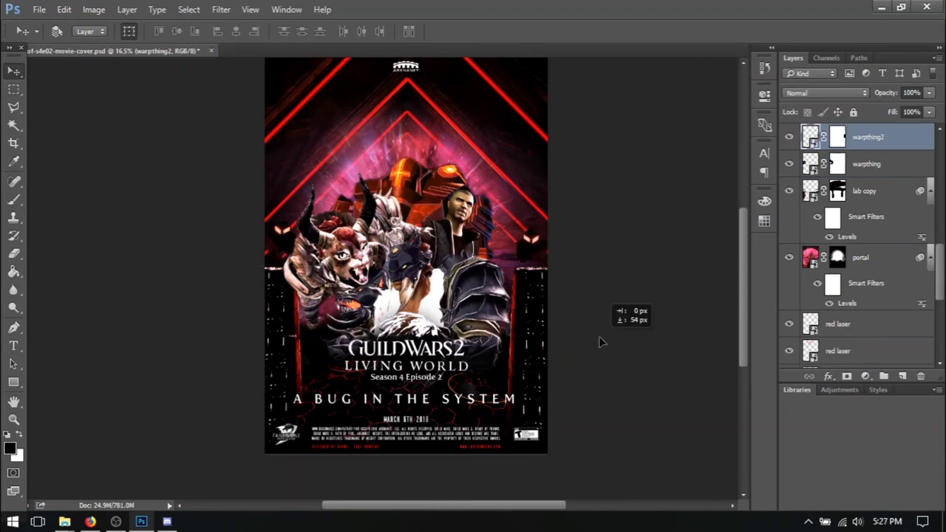
key("Delete")
key("ctrl+z")
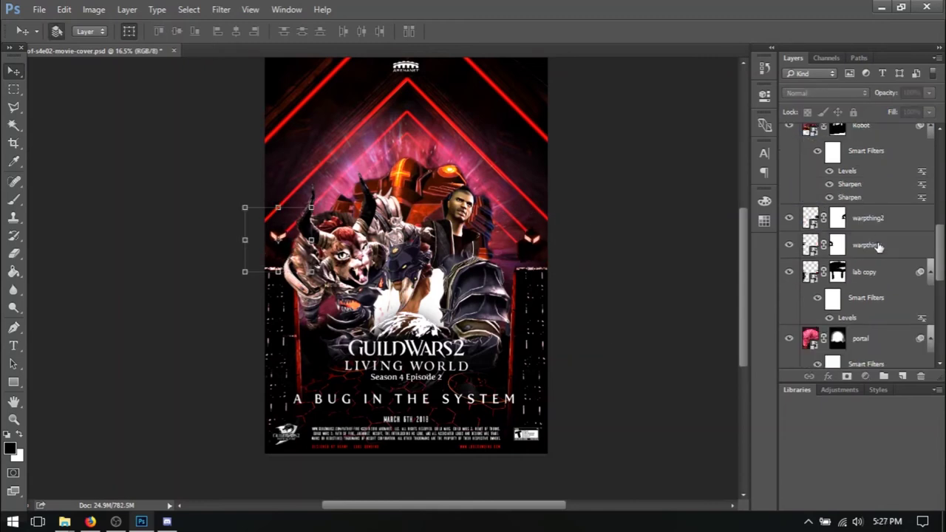
Give warpthing2 a Levels adjustment with white input 180 and collapse the smart filter lists.
left_click(93, 9)
left_click(399, 55)
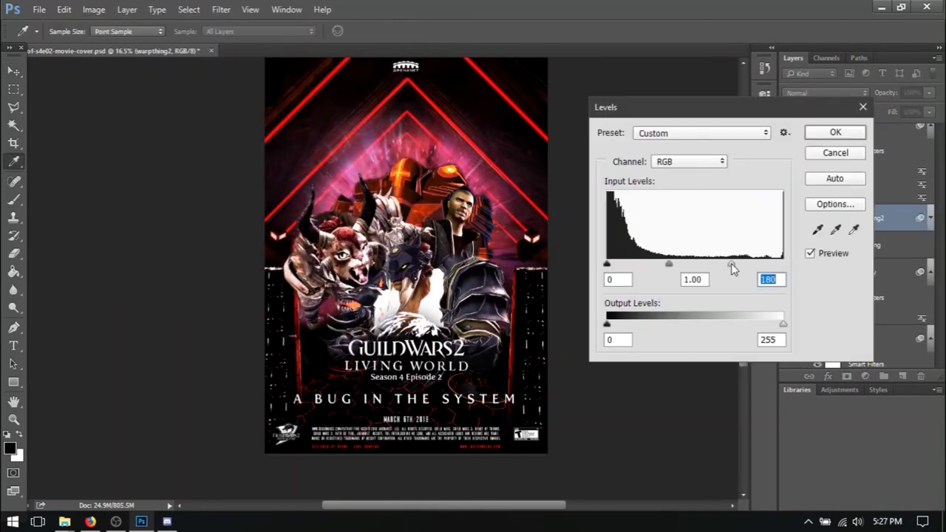
left_click(837, 133)
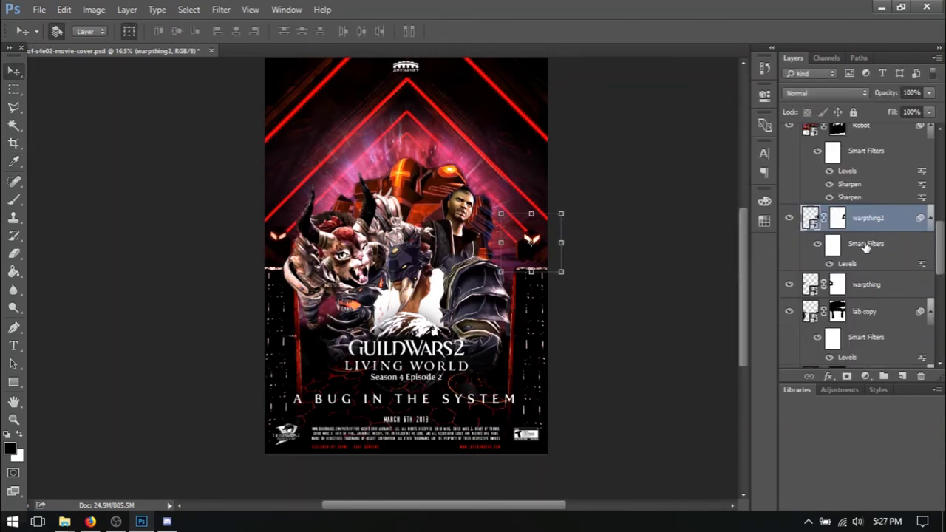
left_click(929, 217)
left_click(929, 271)
left_click(929, 168)
Check Layer 1's content by toggling its visibility, then delete Layer 1.
scroll(896, 224, "up", 3)
left_click(835, 196)
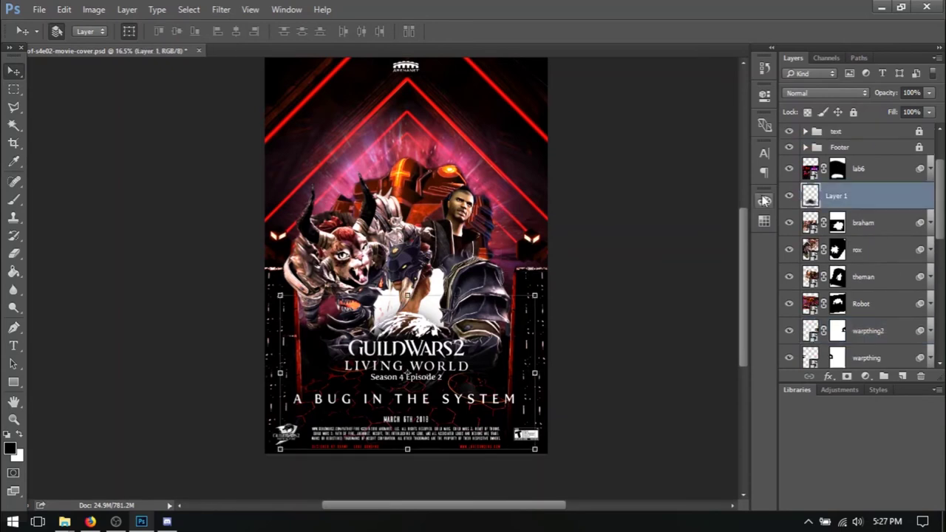
left_click(789, 195)
left_click(788, 195)
key("Delete")
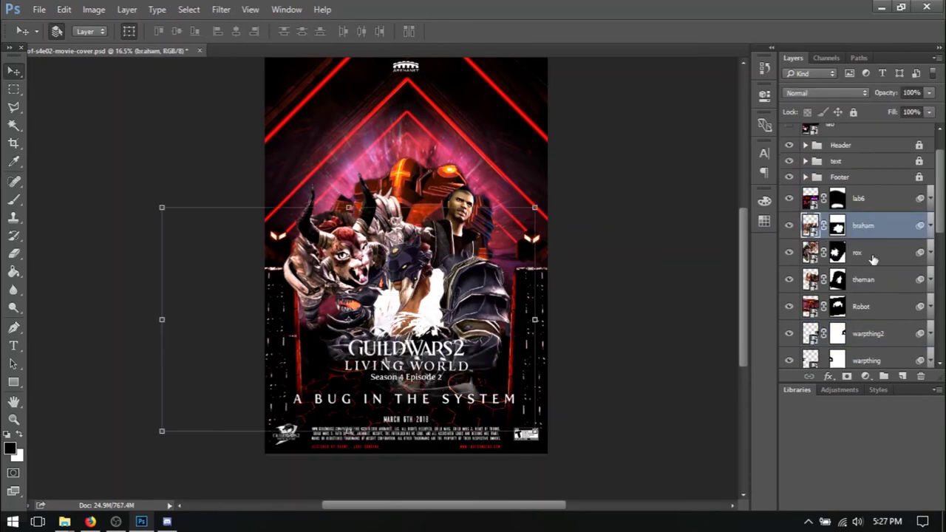
key("b")
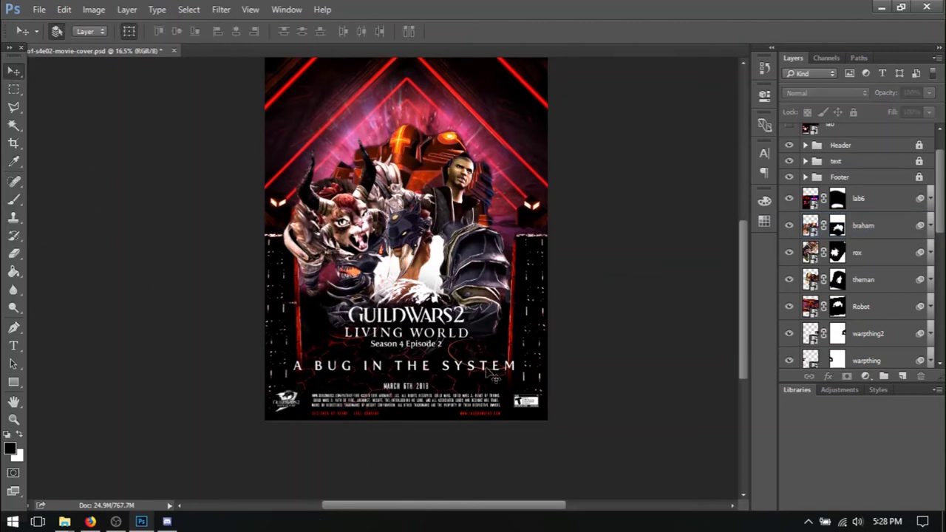
scroll(458, 388, "up", 3)
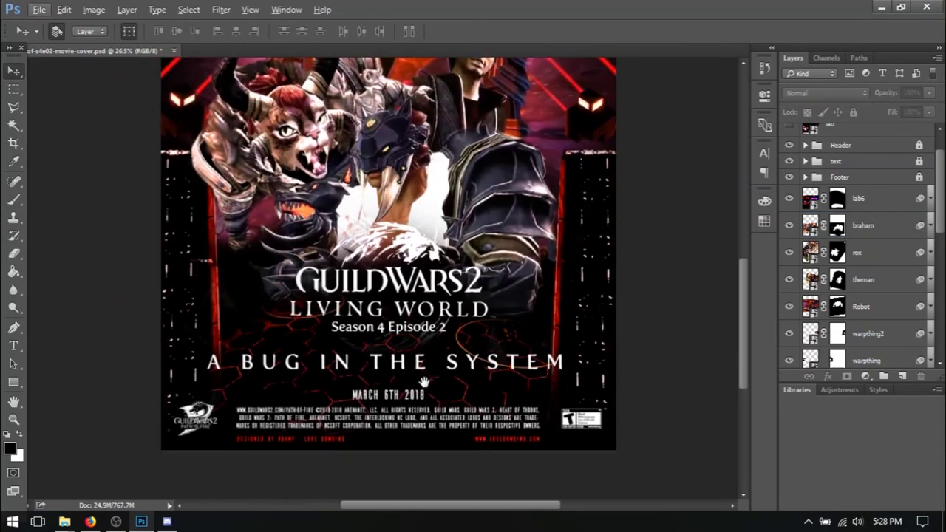
scroll(919, 203, "up", 2)
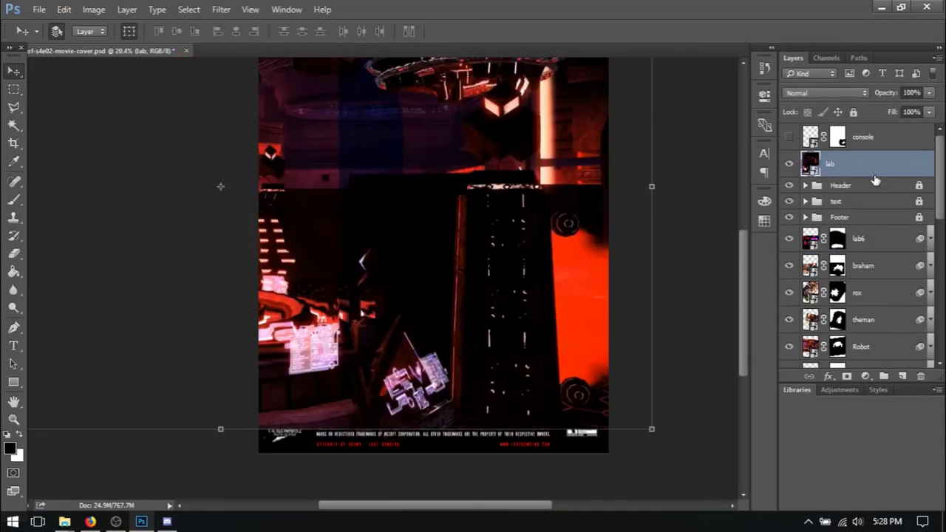
left_click_drag(559, 365, 702, 305)
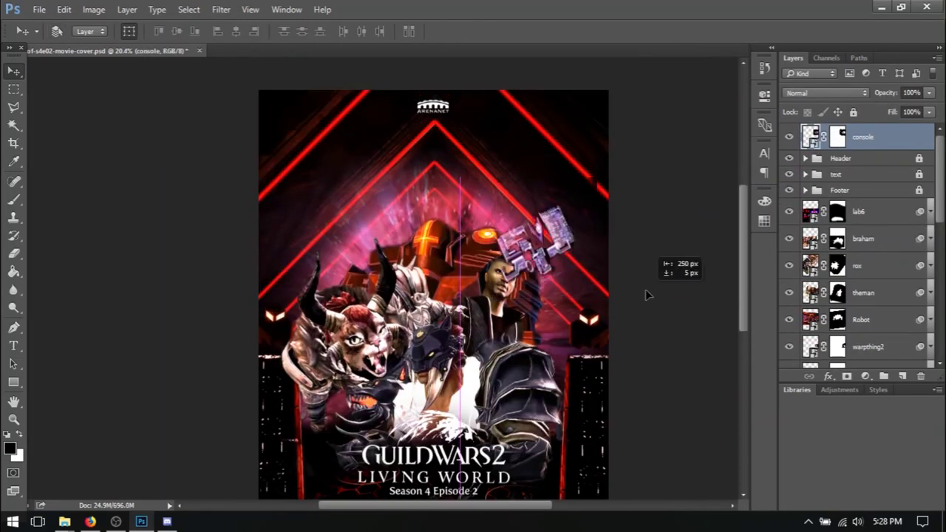
left_click_drag(702, 306, 591, 380)
key("ctrl+t")
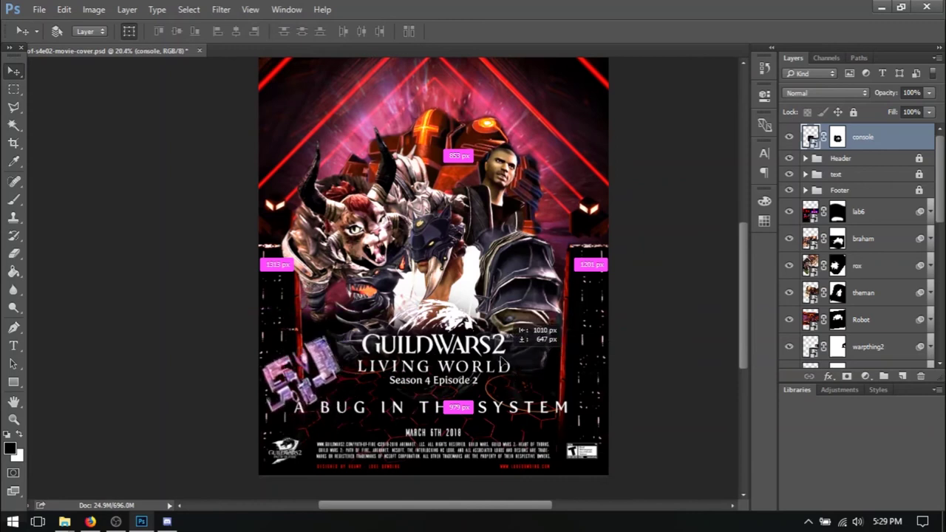
left_click_drag(384, 310, 325, 354)
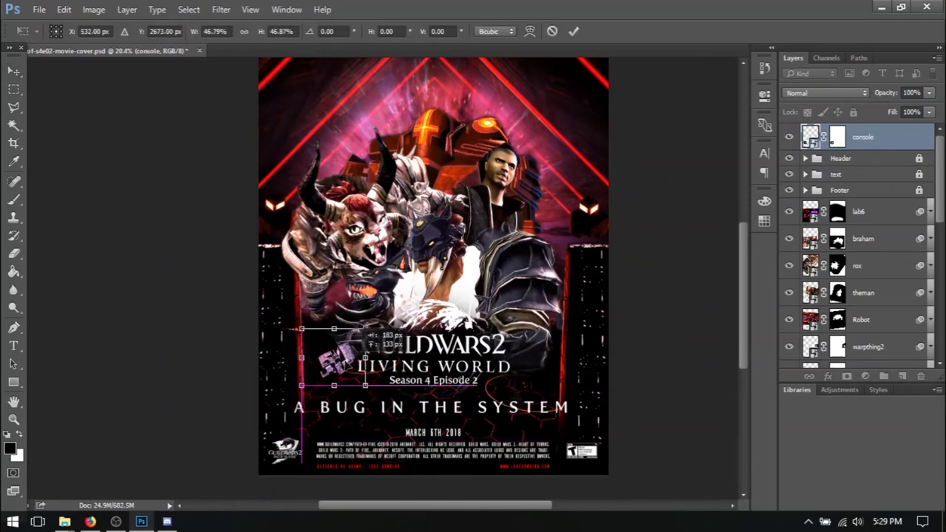
key("Return")
key("Delete")
scroll(663, 346, "up", 1)
left_click(465, 188)
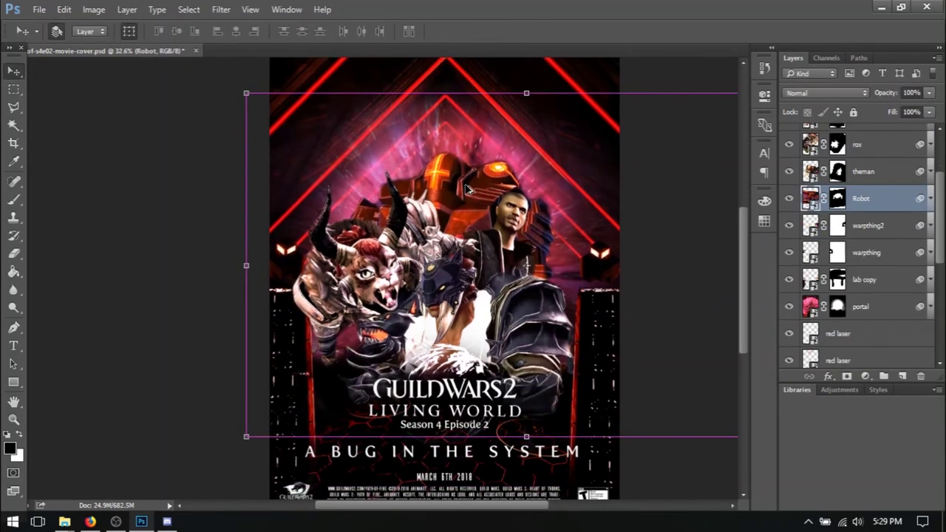
scroll(460, 181, "up", 3, "alt")
scroll(460, 182, "up", 2, "alt")
key("ctrl+backslash")
key("b")
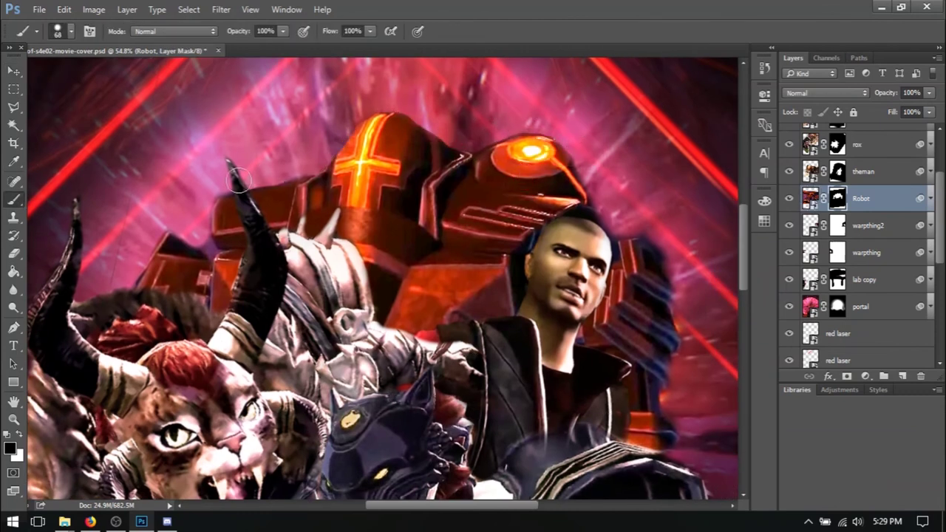
Mask the robot's upper-left and head edges, hiding overlapping characters, then restore its head armour.
left_click_drag(201, 249, 225, 263)
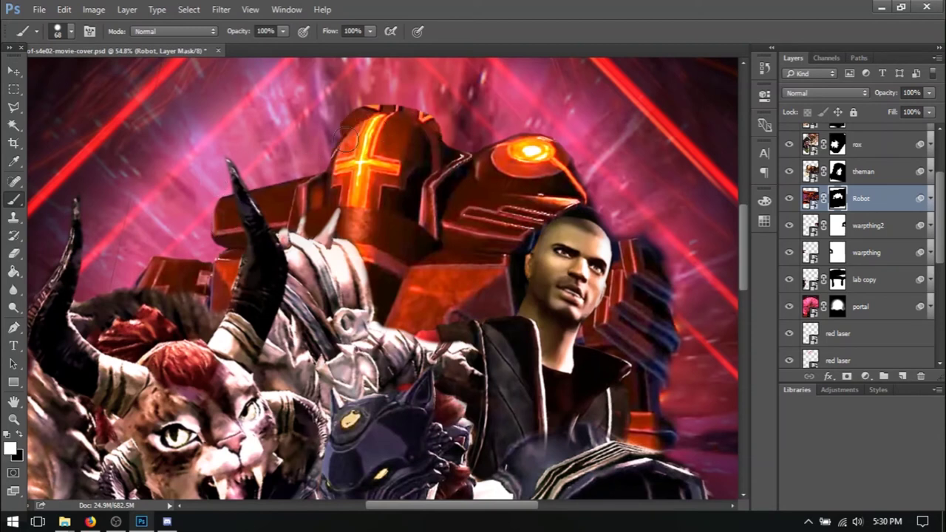
scroll(276, 223, "up", 4)
left_click_drag(276, 234, 278, 218)
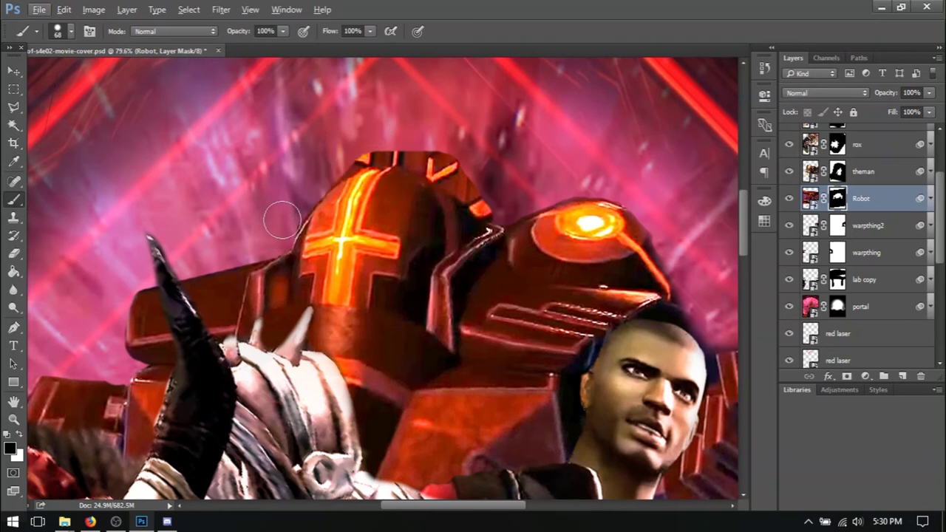
left_click_drag(401, 144, 467, 178)
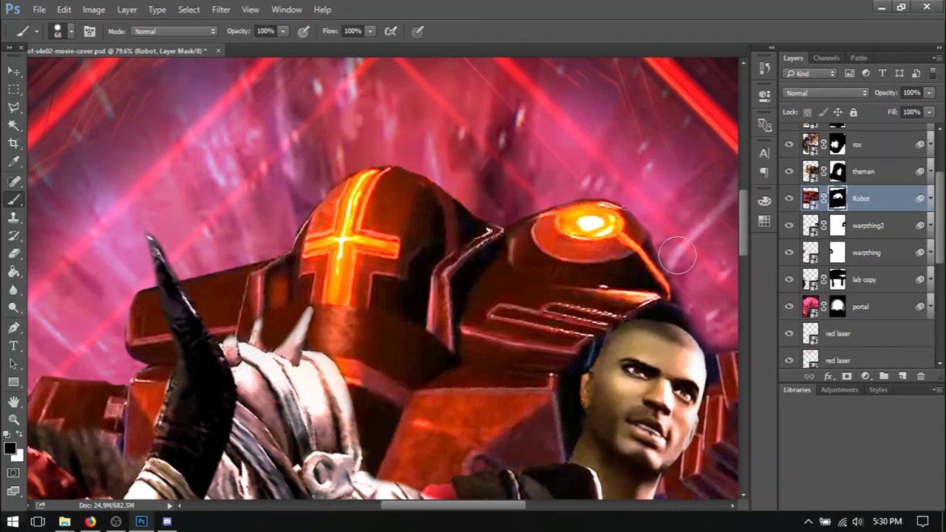
left_click_drag(639, 281, 466, 140)
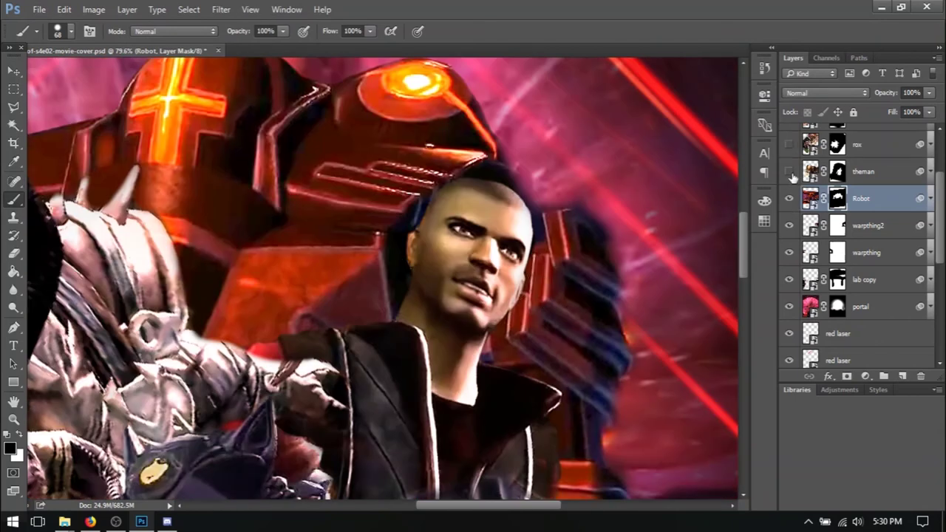
left_click(789, 153)
mouse_move(458, 81)
left_mouse_down()
mouse_move(458, 193)
mouse_move(273, 103)
left_mouse_up()
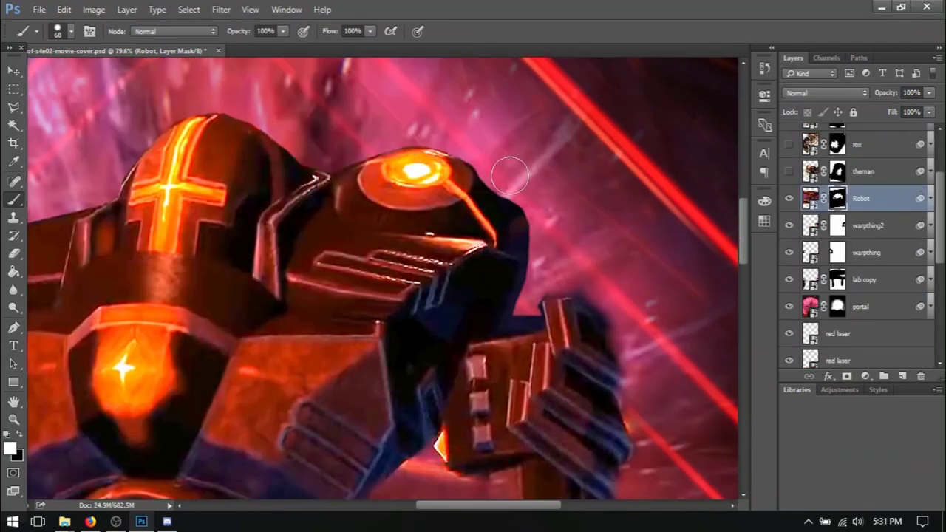
Mask dark patches around the robot's head, shoulder and arm with a 33 px brush, restoring the hand.
key("x")
left_click_drag(521, 244, 461, 125)
left_click_drag(523, 279, 512, 322)
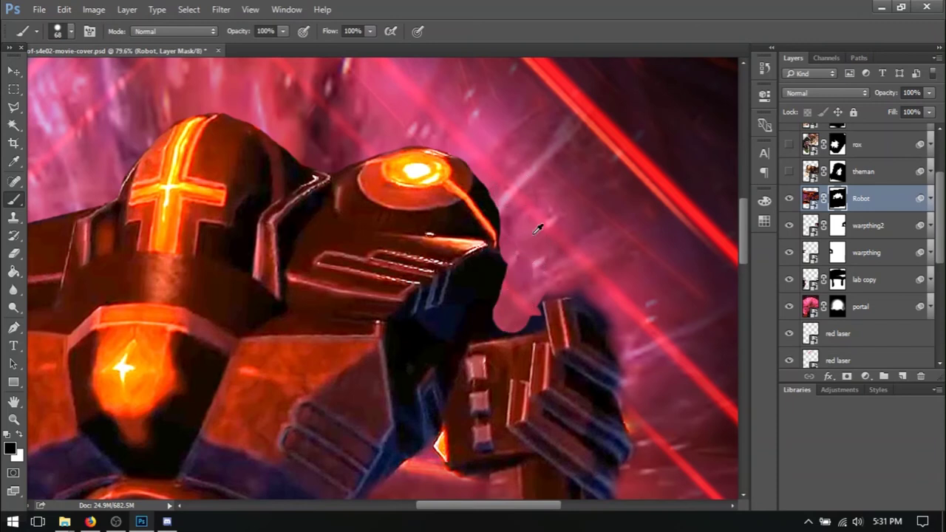
left_click_drag(540, 222, 535, 220)
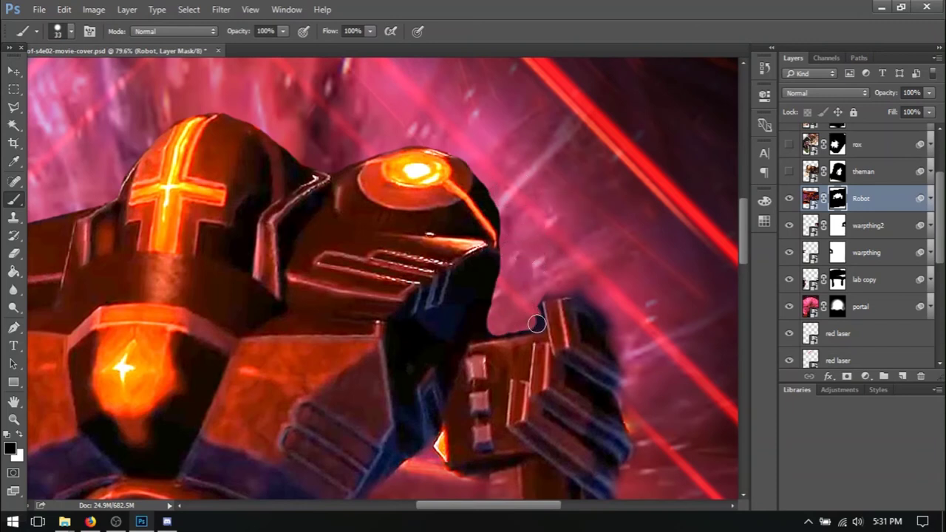
key("x")
mouse_move(617, 314)
left_mouse_down()
mouse_move(606, 476)
mouse_move(532, 311)
mouse_move(431, 318)
left_mouse_up()
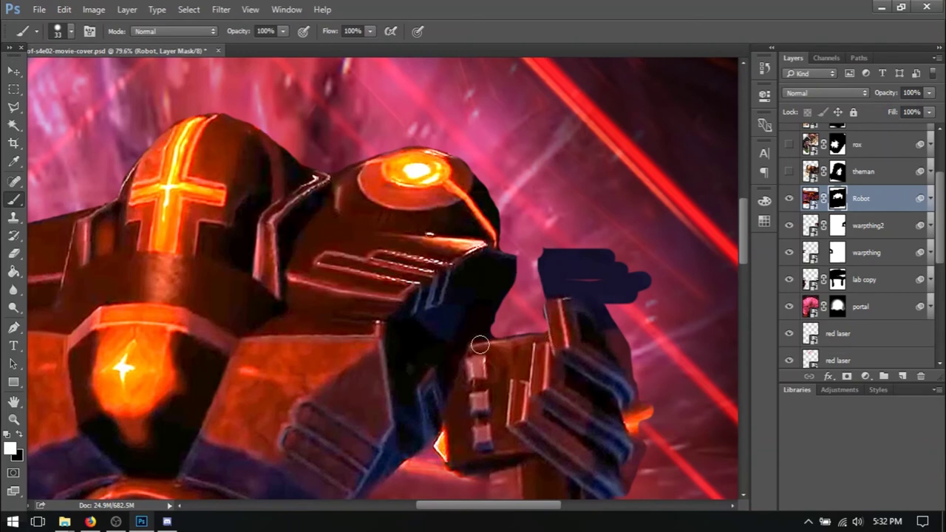
key("x")
left_click_drag(538, 290, 606, 300)
left_click_drag(557, 283, 614, 278)
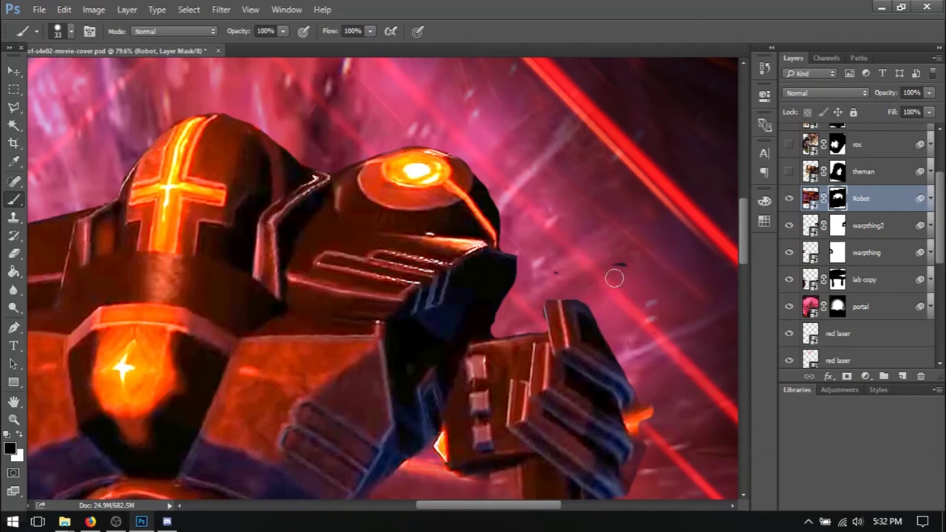
Paint the robot's arm outline back in and hide the arm's top-left edge.
scroll(637, 348, "down", 3)
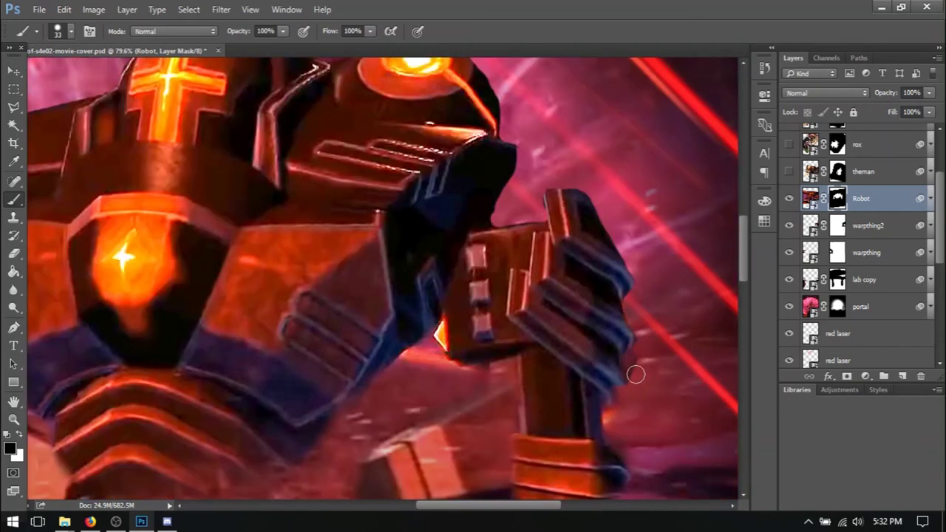
scroll(503, 402, "down", 1)
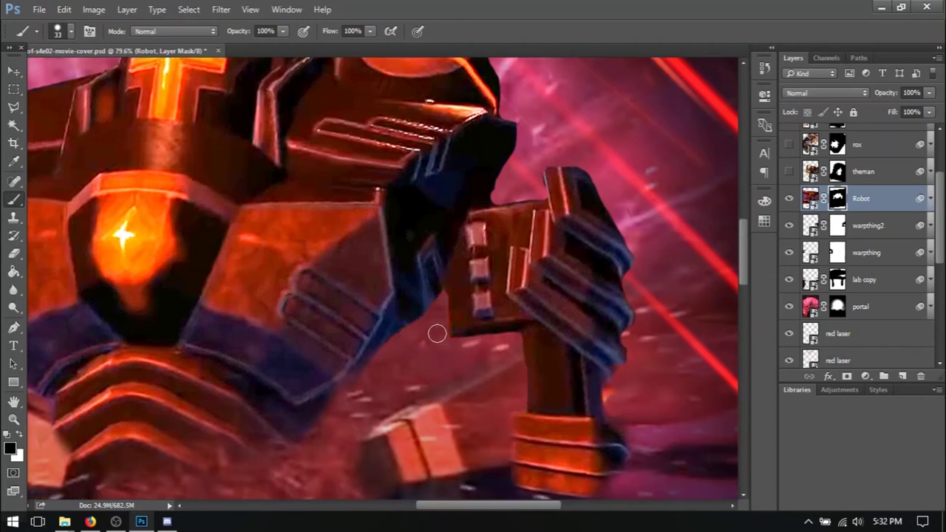
scroll(527, 368, "up", 3)
left_click_drag(475, 285, 458, 264)
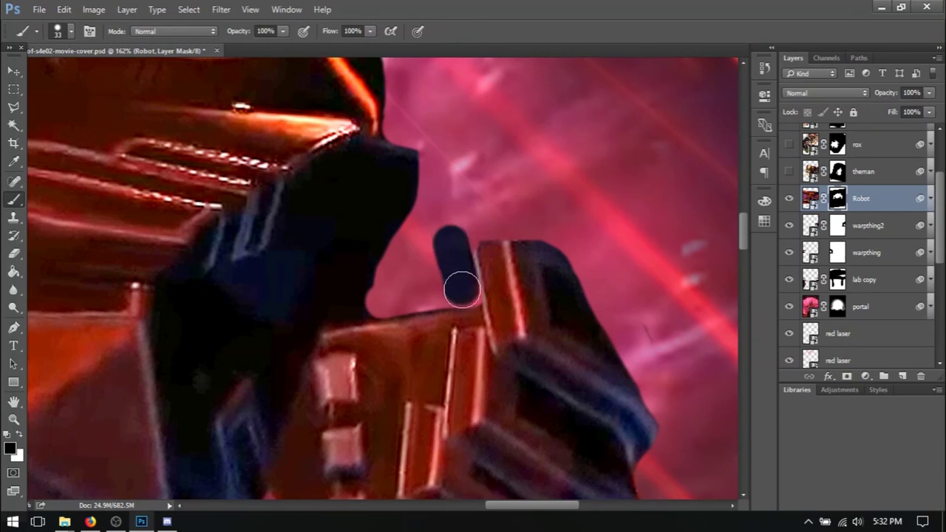
key("ctrl+z")
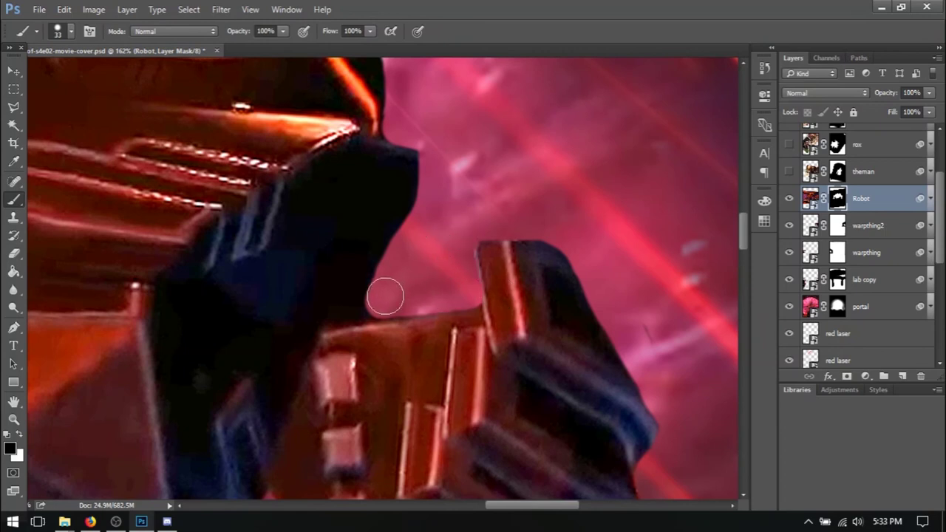
scroll(431, 215, "down", 3)
scroll(155, 291, "up", 1)
scroll(199, 179, "up", 1)
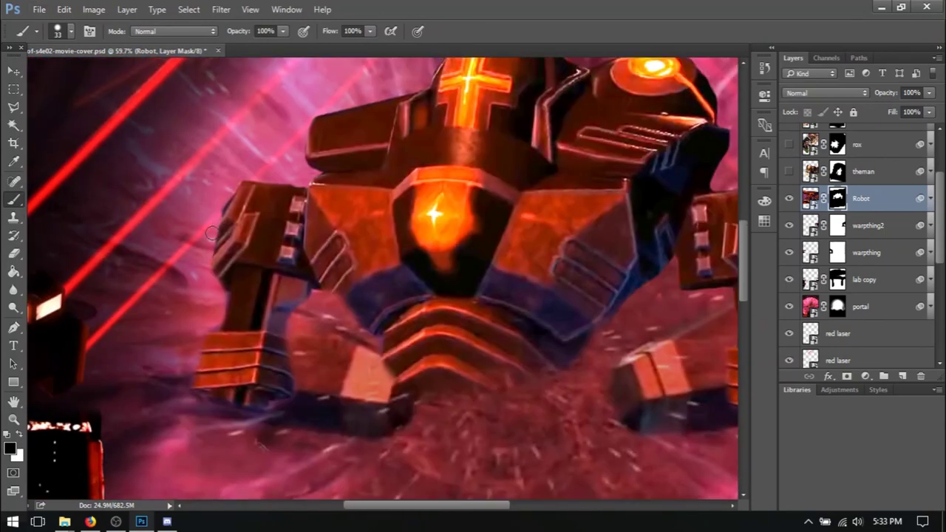
scroll(227, 242, "up", 1)
key("x")
left_click_drag(228, 243, 389, 155)
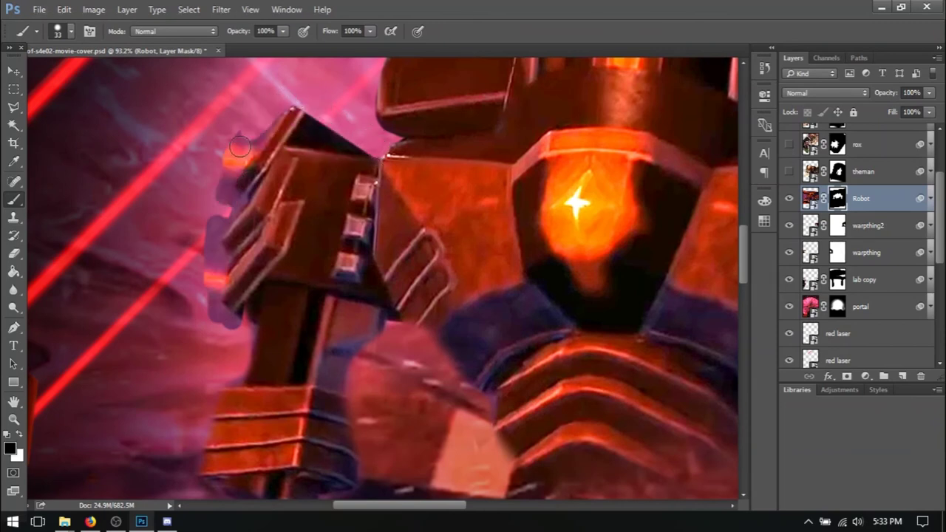
key("x")
left_click_drag(285, 106, 225, 179)
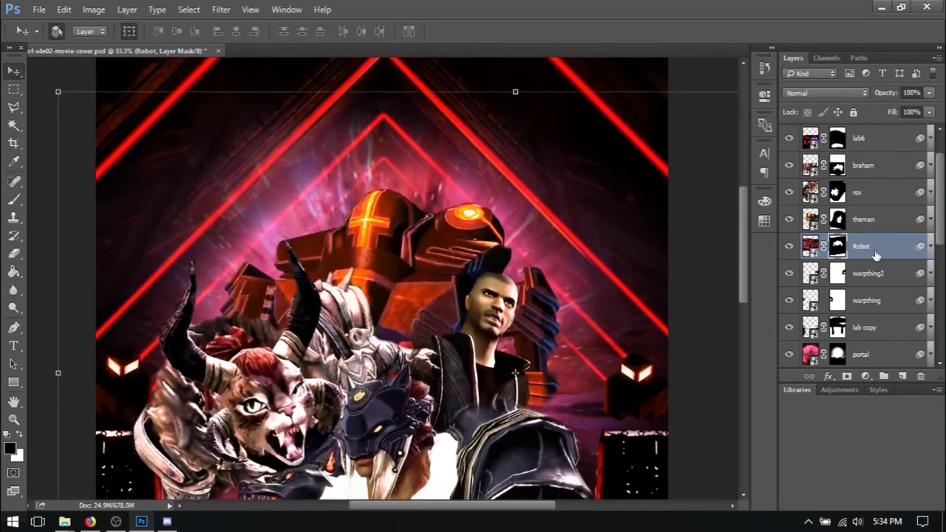
Retune the Robot layer's Levels smart filter to input levels 0 / 1.00 / 196.
left_click(923, 246)
double_click(846, 293)
mouse_move(675, 263)
left_mouse_down()
mouse_move(720, 263)
mouse_move(685, 263)
left_mouse_up()
left_click(606, 263)
left_click_drag(608, 326, 623, 325)
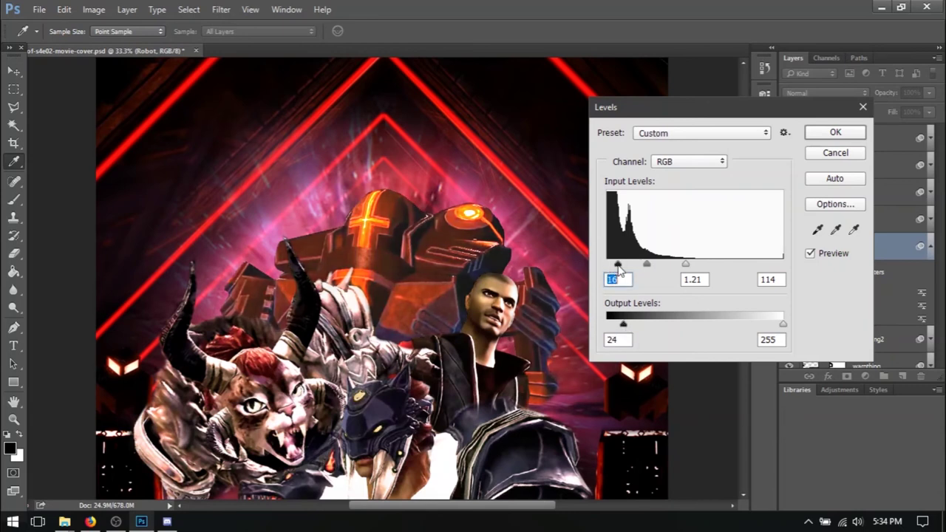
left_click_drag(617, 264, 612, 264)
left_click_drag(684, 264, 668, 264)
left_click_drag(623, 325, 607, 325)
mouse_move(643, 264)
left_mouse_down()
mouse_move(629, 264)
mouse_move(783, 264)
left_mouse_up()
left_click_drag(679, 264, 695, 264)
left_click(753, 265)
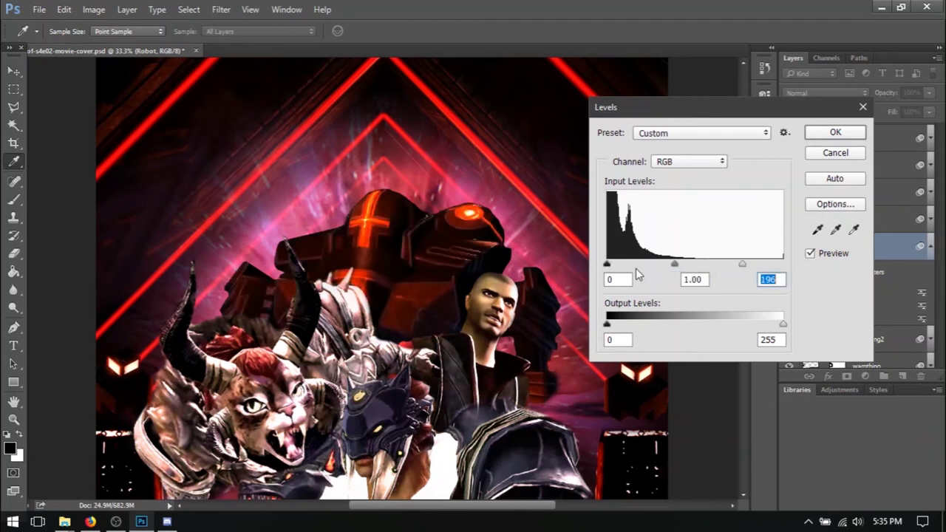
key("Return")
key("v")
key("ctrl+minus")
scroll(695, 341, "down", 1)
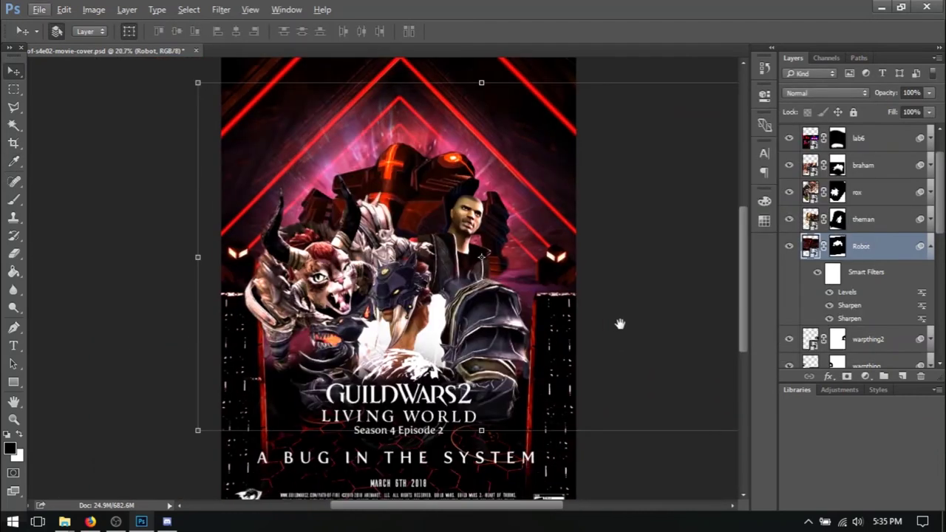
Add a new empty layer above Robot named 'depth shadow'.
scroll(619, 322, "up", 2)
scroll(517, 347, "up", 2)
scroll(394, 375, "up", 1)
scroll(394, 375, "down", 1)
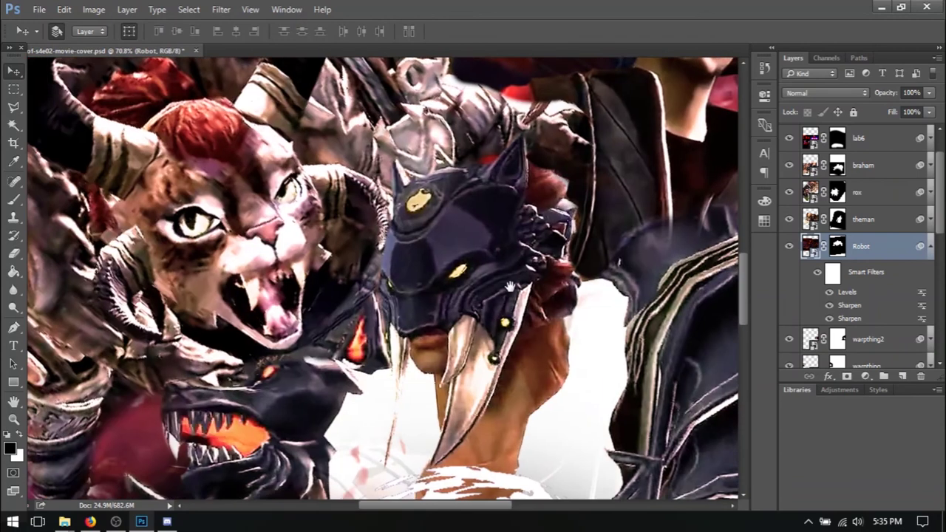
scroll(393, 376, "down", 1)
scroll(394, 376, "down", 1)
scroll(443, 333, "down", 1)
left_click(930, 247)
key("ctrl+shift+alt+n")
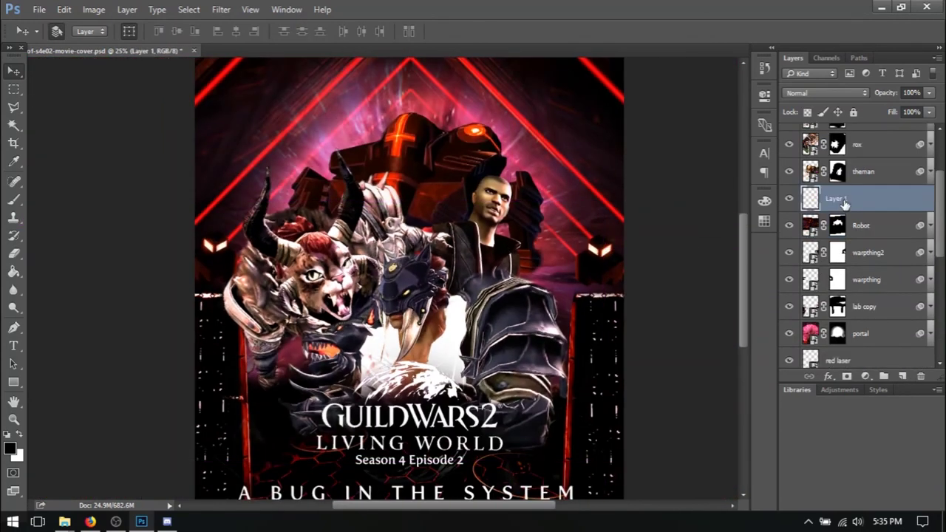
type("depth shadow")
key("Return")
Duplicate the depth shadow layer twice and move the copies above theman and rox.
key("ctrl+j")
key("ctrl+bracketright")
key("ctrl+j")
key("ctrl+bracketright")
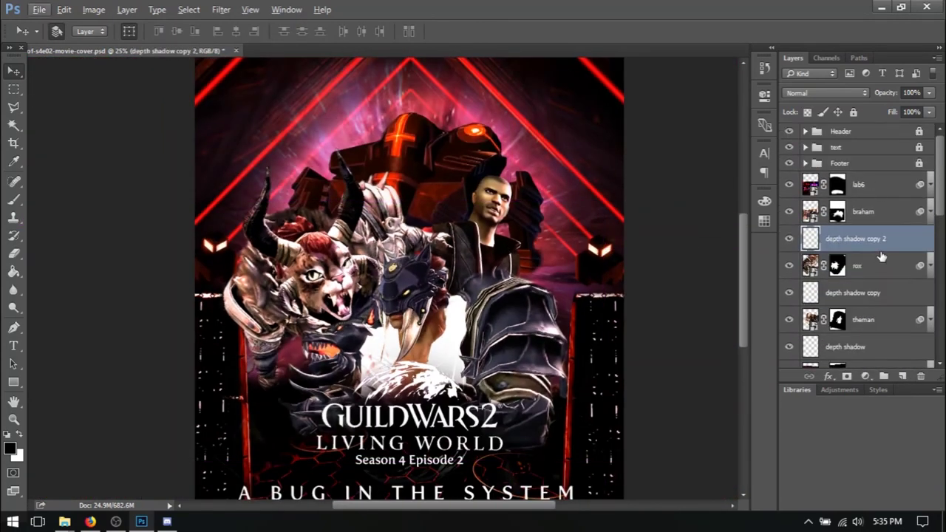
scroll(862, 191, "down", 3)
Paint a soft black shadow stroke on the original depth shadow layer.
left_click(879, 268)
key("b")
mouse_move(406, 314)
left_mouse_down()
mouse_move(454, 262)
mouse_move(414, 347)
left_mouse_up()
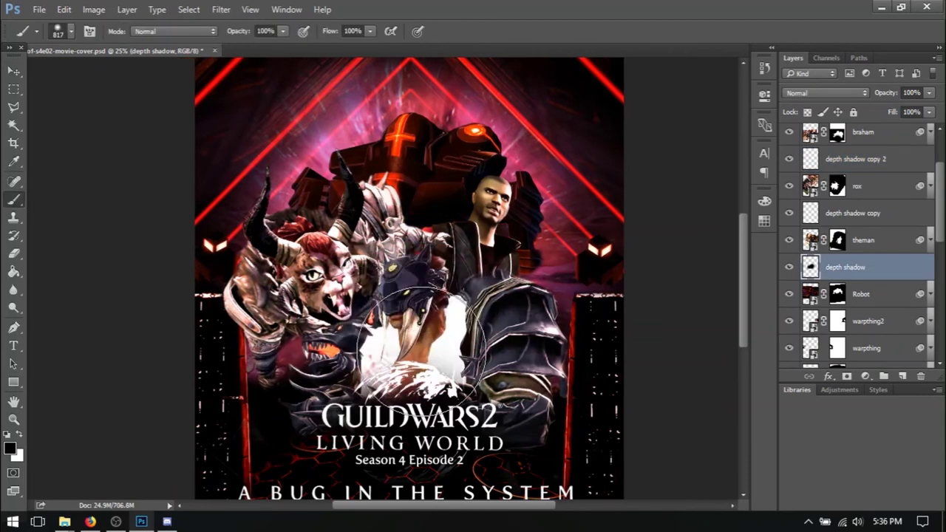
scroll(864, 214, "down", 3)
scroll(864, 213, "up", 3)
Step through the depth shadow copies, fit the cover in view, and expand rox's smart filters.
left_click(858, 187)
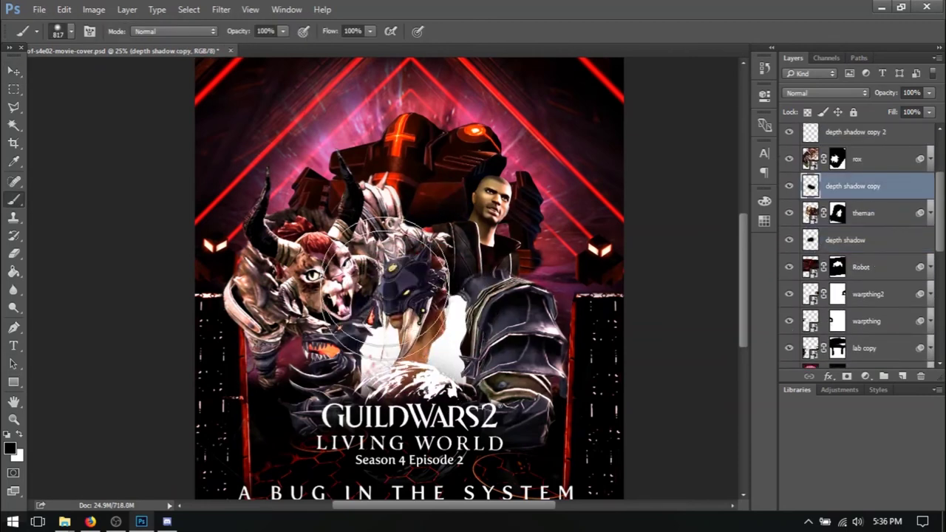
key("alt+bracketright")
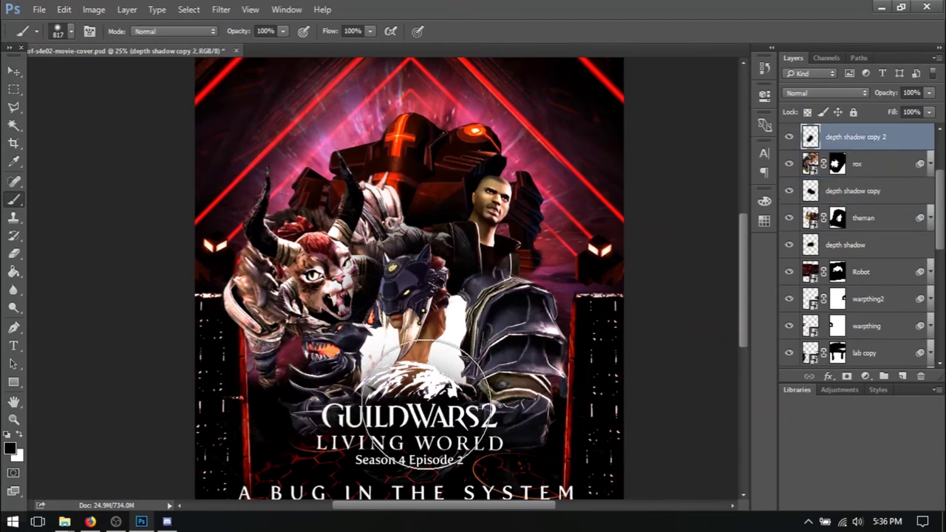
key("alt+bracketright")
key("ctrl+0")
key("v")
left_click(857, 225)
left_click(923, 225)
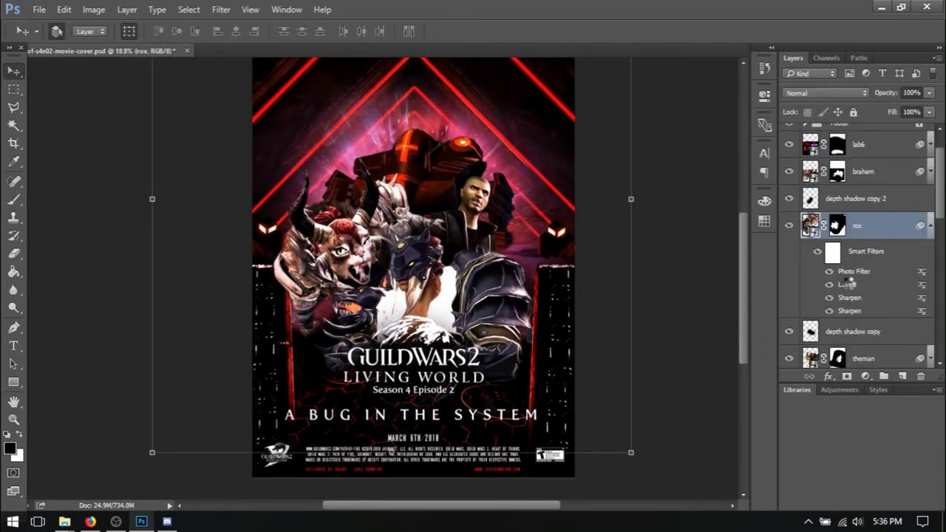
Darken rox's Levels filter, setting the white input to 130 and lifting output black.
double_click(826, 281)
left_click_drag(612, 265, 618, 264)
left_click_drag(695, 264, 659, 264)
left_click_drag(607, 324, 614, 323)
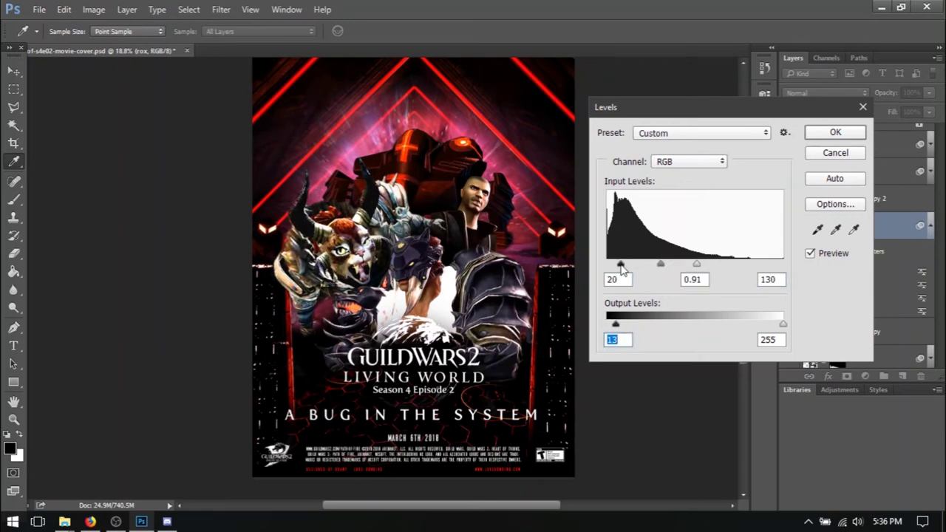
left_click(835, 132)
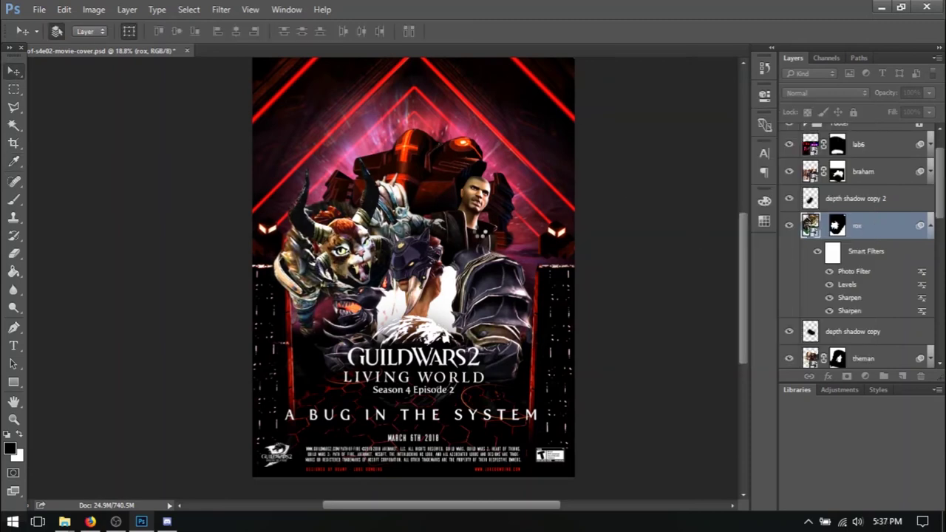
Review theman's Levels and Photo Filter colour, keeping the red filter.
left_click(916, 143)
double_click(846, 195)
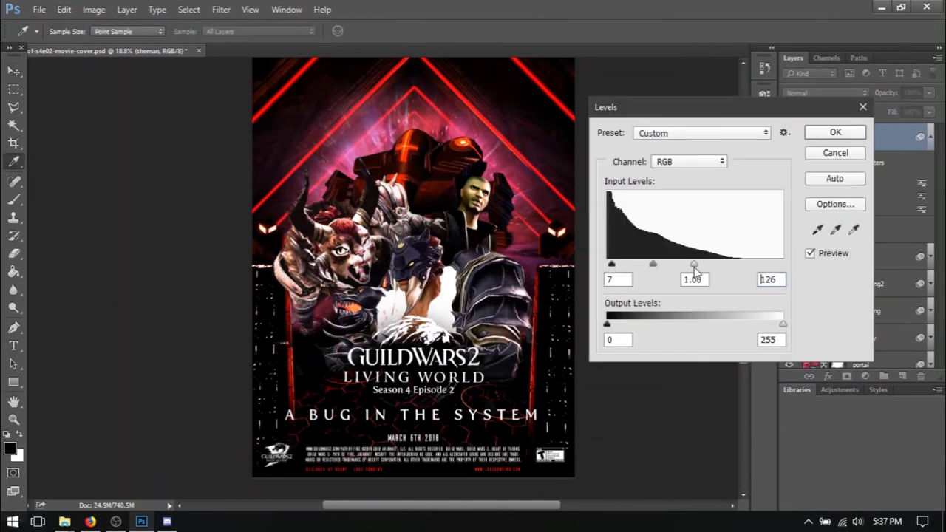
left_click(824, 136)
double_click(861, 182)
left_click_drag(676, 200, 676, 146)
left_click(650, 163)
key("Escape")
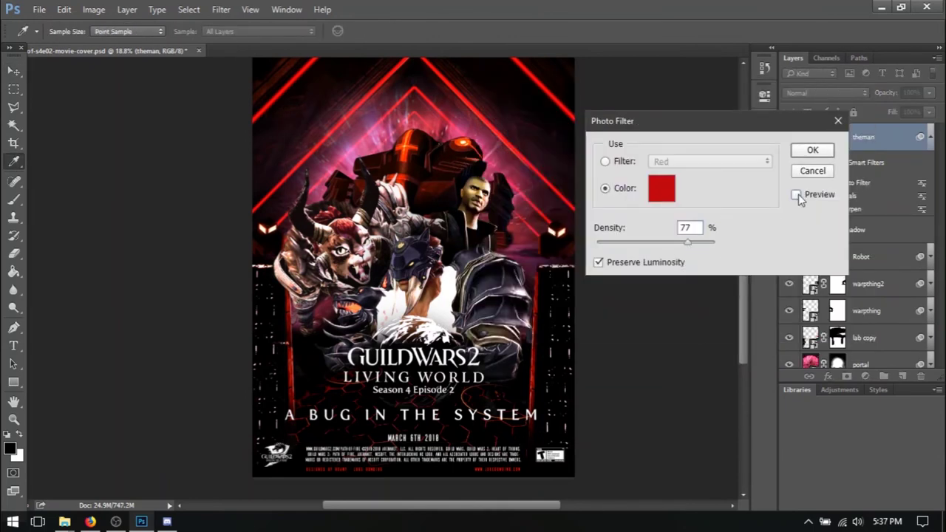
Set theman's Photo Filter to a brighter red at density 100.
left_click(661, 187)
mouse_move(693, 242)
left_mouse_down()
mouse_move(732, 241)
mouse_move(657, 245)
left_mouse_up()
key("Return")
left_click(670, 196)
key("Return")
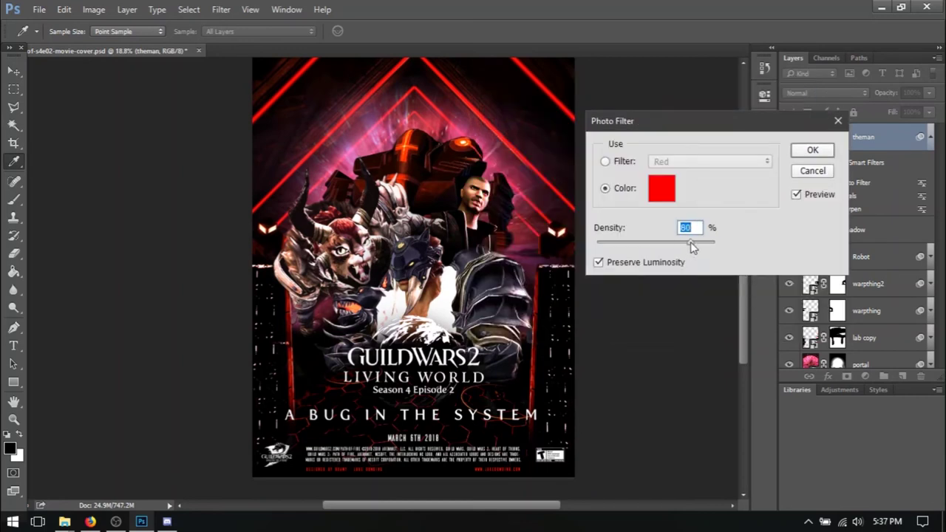
key("Return")
Change rox's Photo Filter to a darker red.
double_click(865, 192)
left_click(661, 188)
mouse_move(676, 292)
left_mouse_down()
mouse_move(676, 281)
mouse_move(676, 293)
left_mouse_up()
left_click(653, 232)
key("Return")
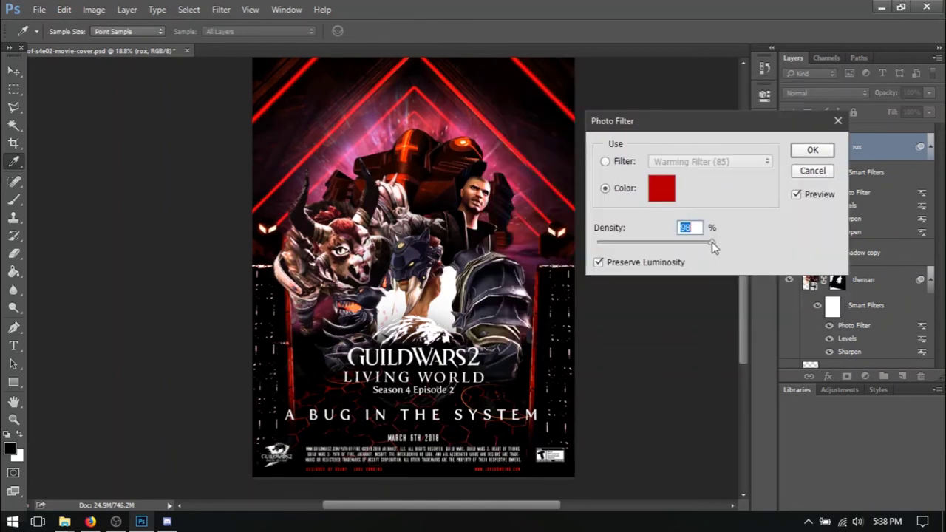
key("Return")
Give braham's Photo Filter the darker red, reapply its Levels, and fit the poster on screen.
double_click(857, 218)
left_click(661, 188)
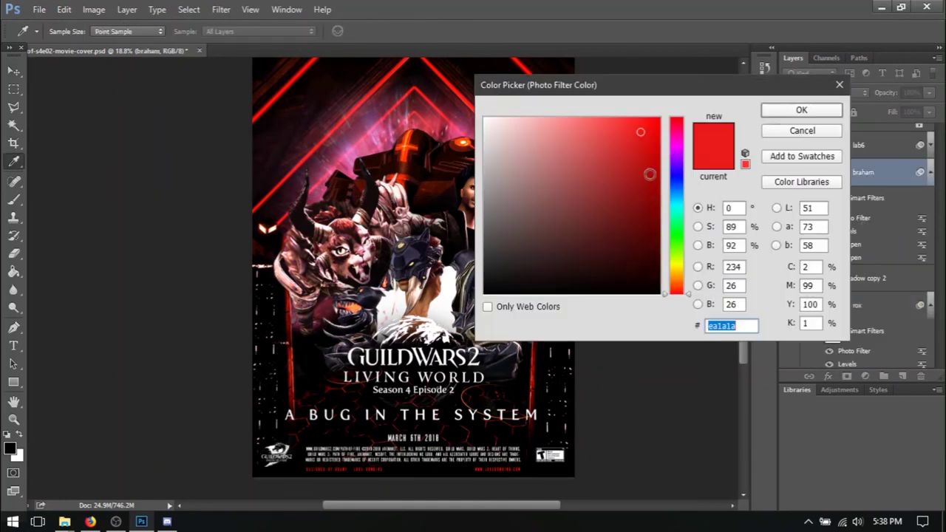
key("Return")
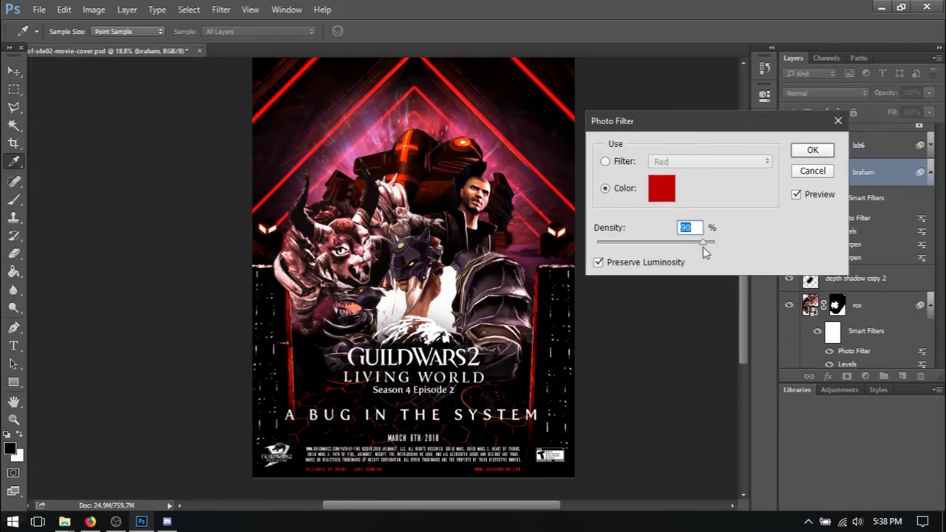
key("Return")
double_click(850, 230)
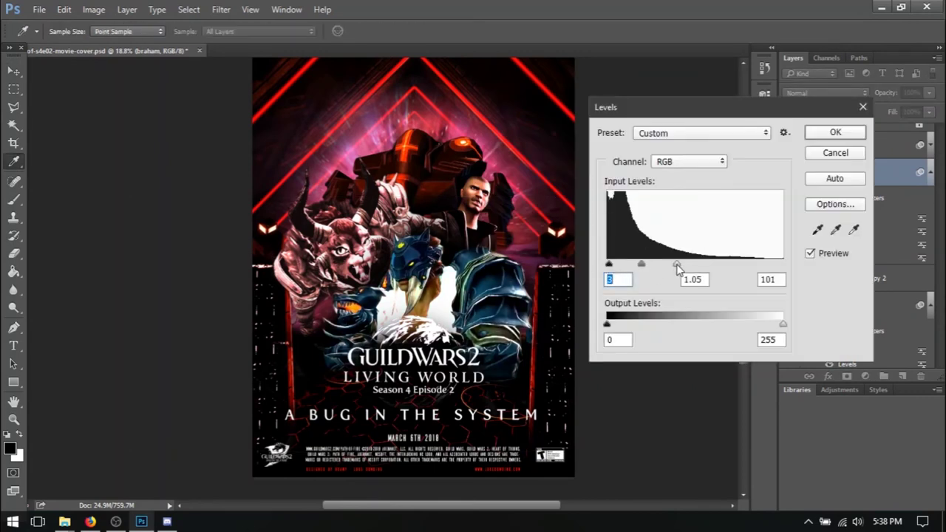
key("Return")
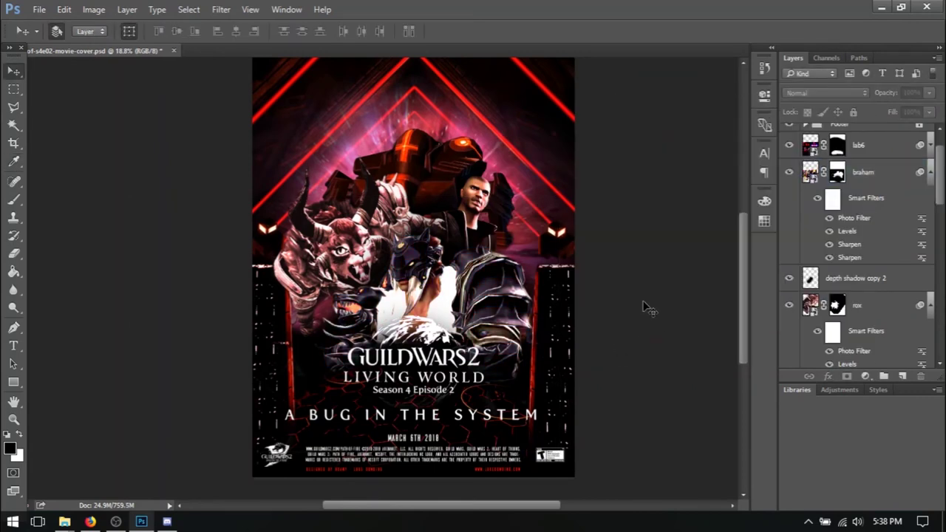
key("ctrl+0")
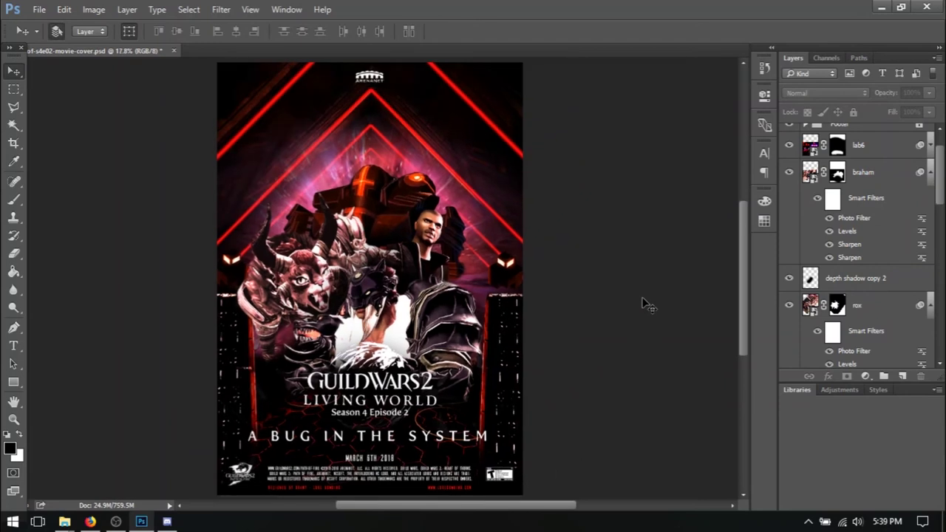
Duplicate the 'A bug in the system' text layer, rasterize the copy, and hide the original.
scroll(369, 443, "up", 4)
left_click(887, 180)
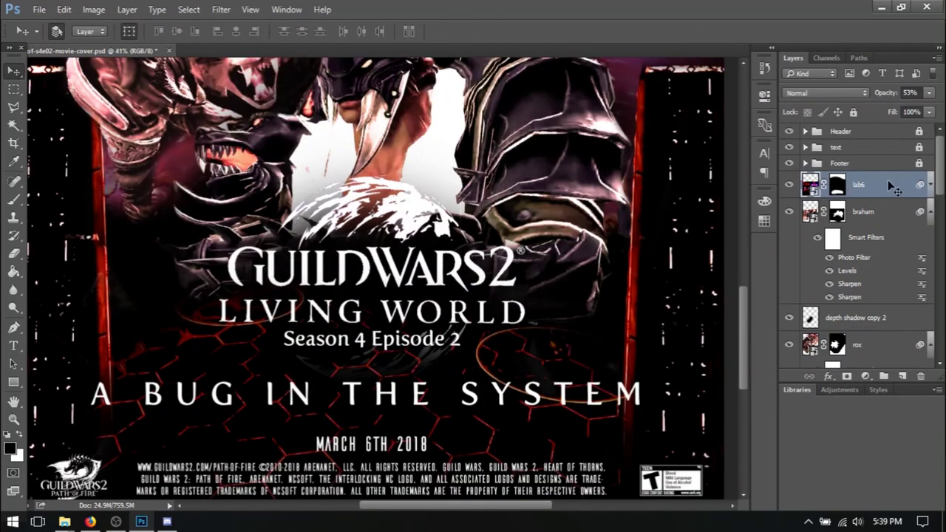
left_click(869, 168)
key("ctrl+j")
right_click(872, 169)
left_click(739, 244)
Marquee the A BUG IN THE SYSTEM letters and skew them into a slant.
left_click(15, 89)
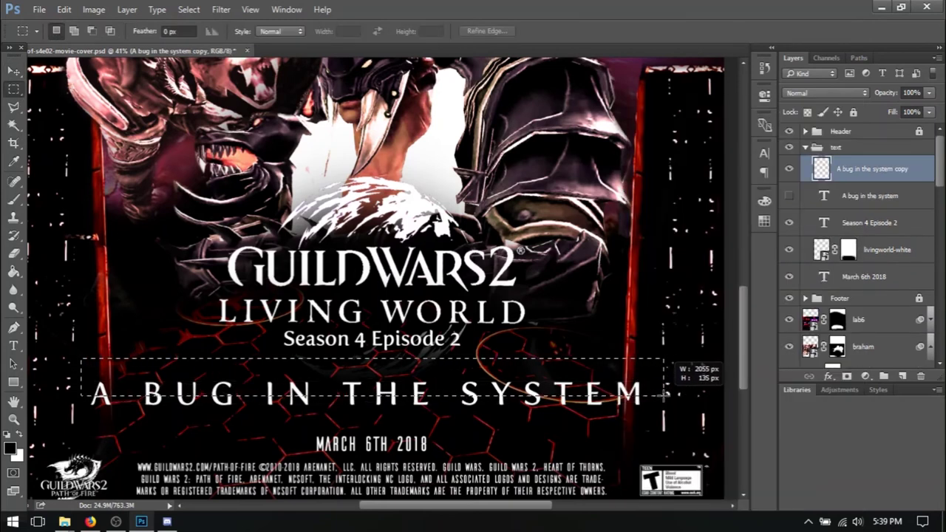
left_click_drag(80, 359, 665, 393)
left_click(14, 71)
key("ctrl+d")
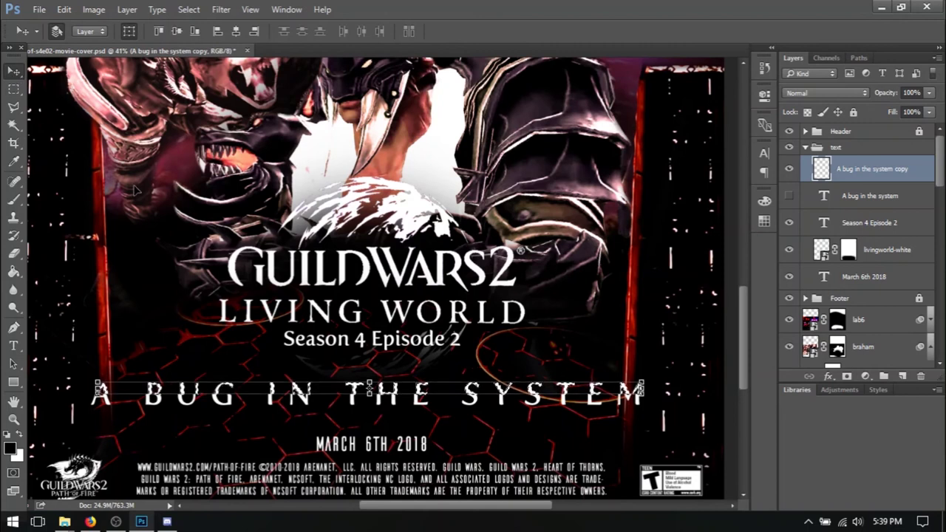
left_click(185, 385, "ctrl")
left_click(185, 393, "ctrl")
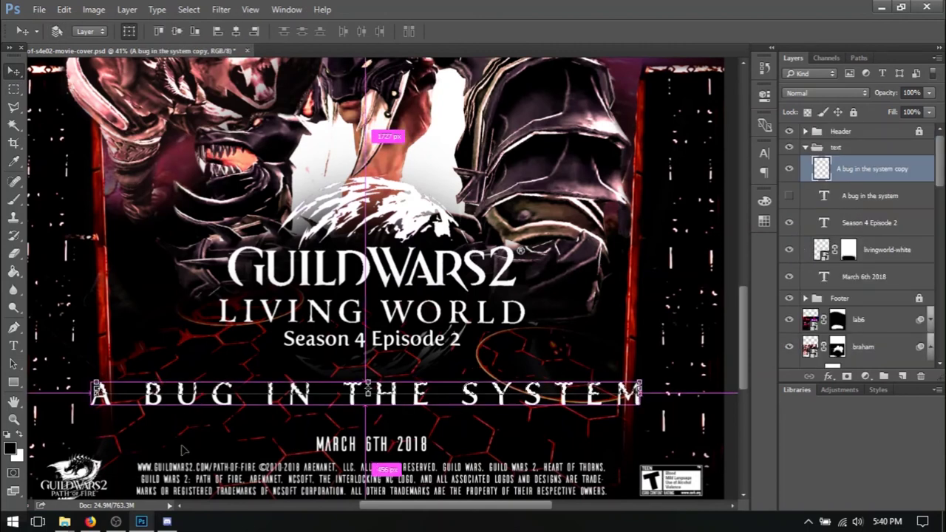
Deselect the headline, then pick the portal and the lab6 character layers on the canvas.
scroll(376, 420, "down", 2, "alt")
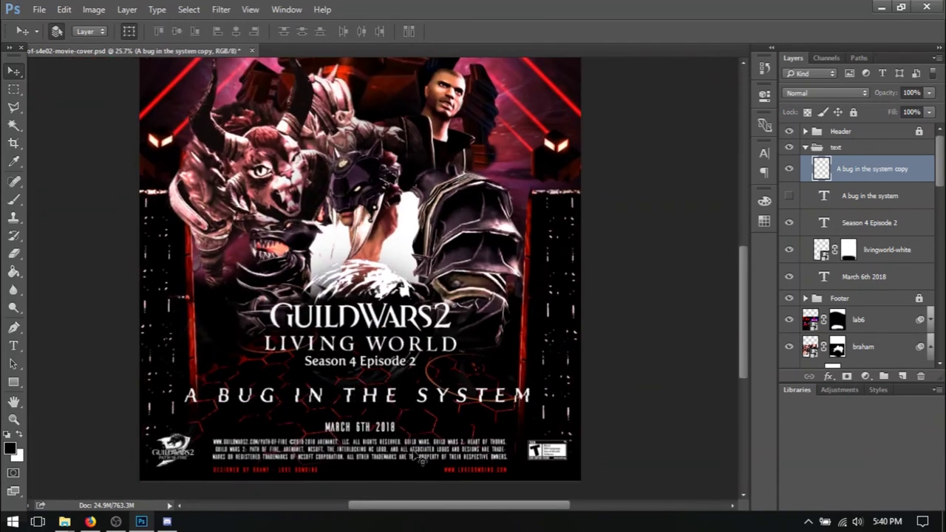
left_click(630, 386)
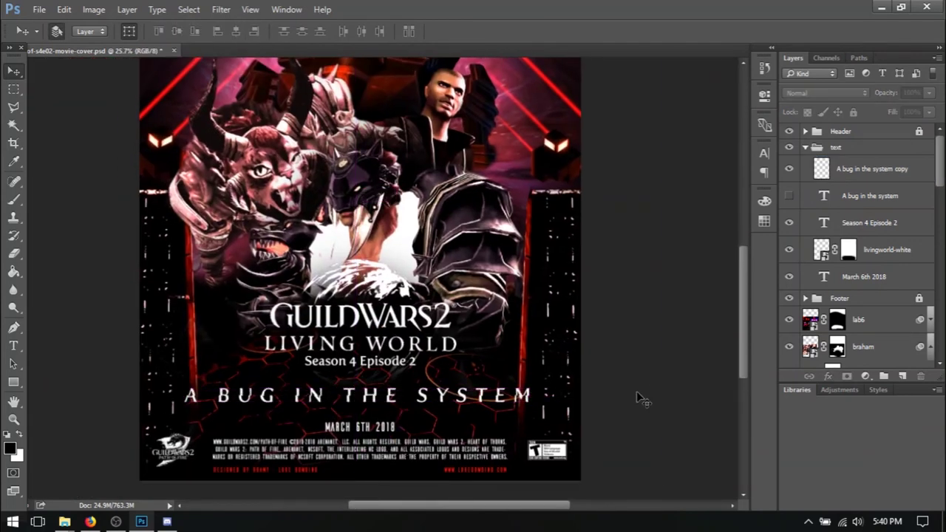
scroll(643, 407, "up", 5)
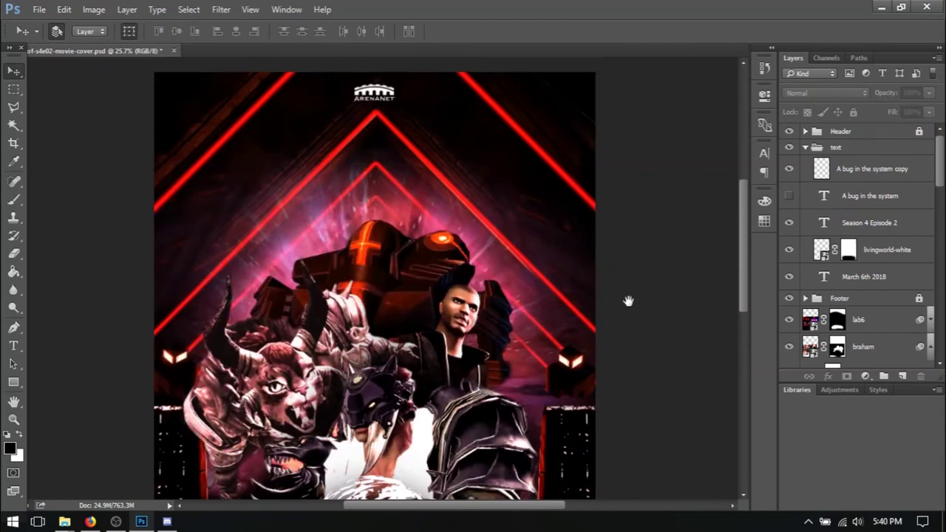
left_click(349, 184, "ctrl")
scroll(658, 381, "down", 5)
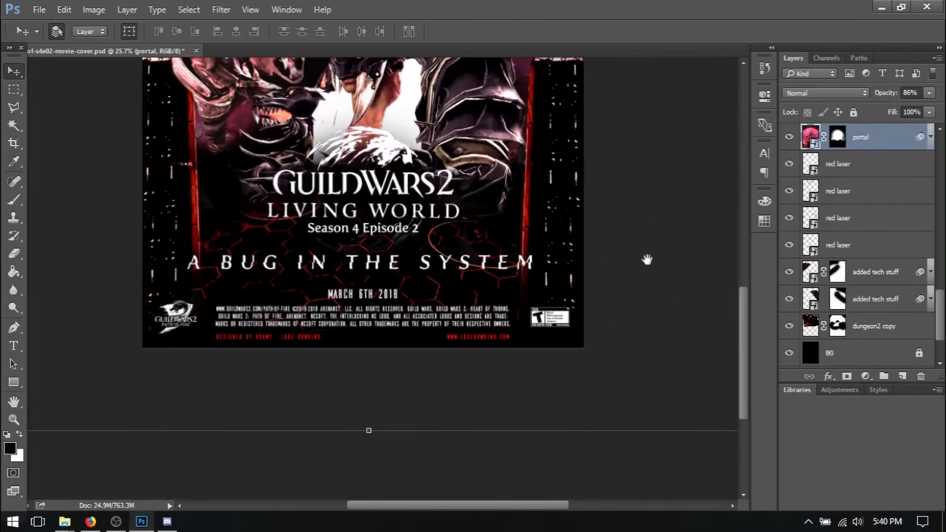
left_click(621, 347, "ctrl")
Copy braham's Levels onto lab6 with highlights at 41, then add a default Vibrance filter.
left_click_drag(847, 257, 857, 171)
double_click(847, 218)
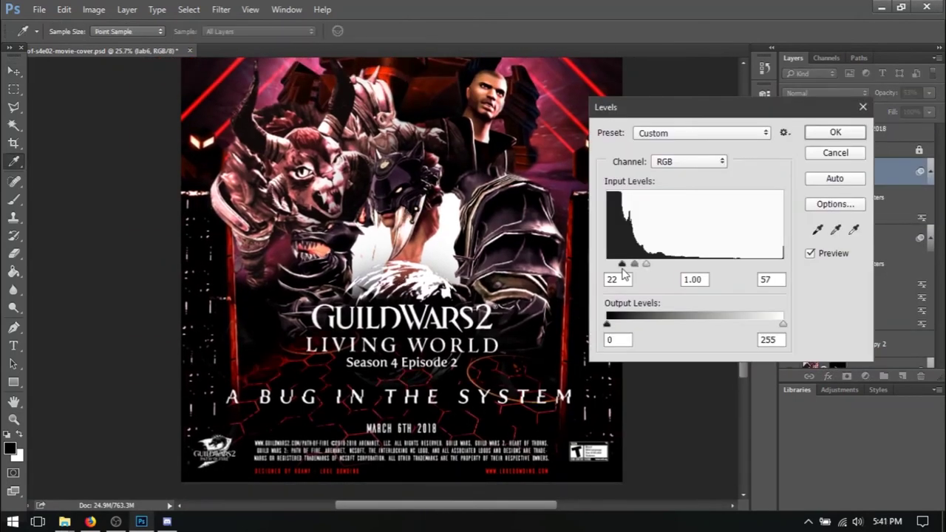
left_click_drag(646, 263, 635, 265)
left_click(835, 133)
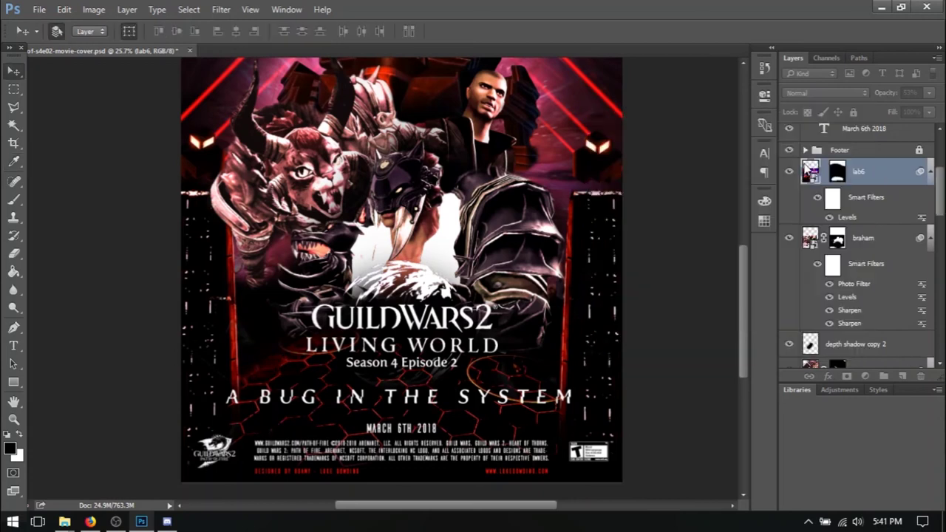
left_click(94, 9)
left_click(269, 102)
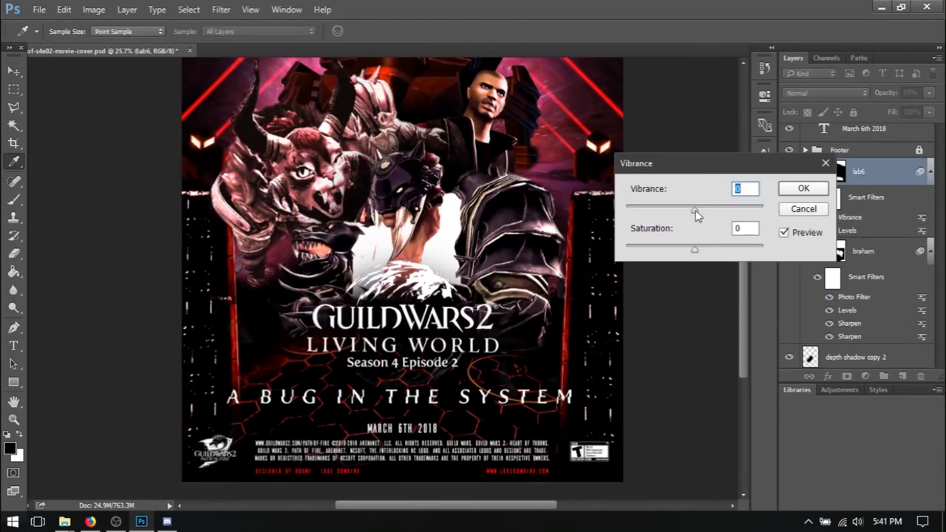
key("Return")
key("v")
Collapse the text group and lab6's smart filter lists, then select braham on the canvas.
scroll(635, 299, "up", 3)
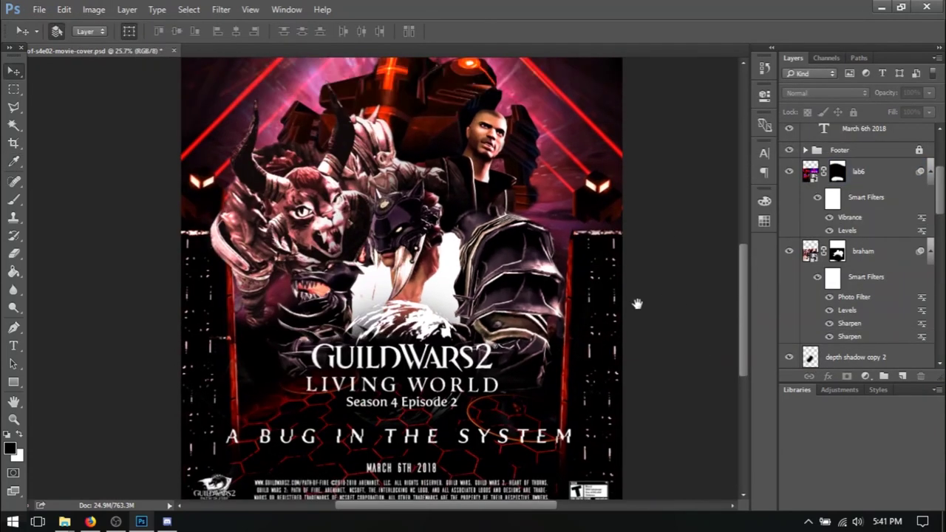
scroll(675, 399, "down", 1)
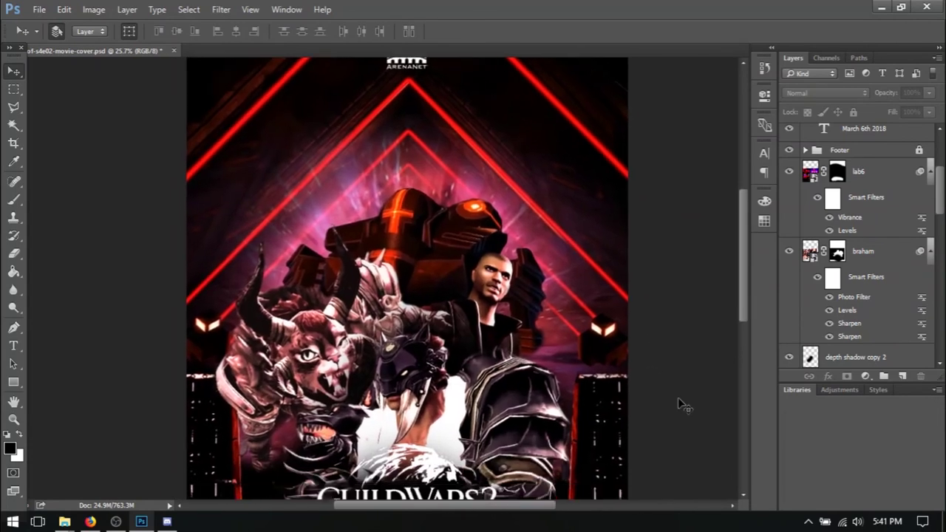
scroll(680, 391, "down", 1)
scroll(676, 397, "down", 1)
scroll(888, 259, "up", 3)
left_click(804, 147)
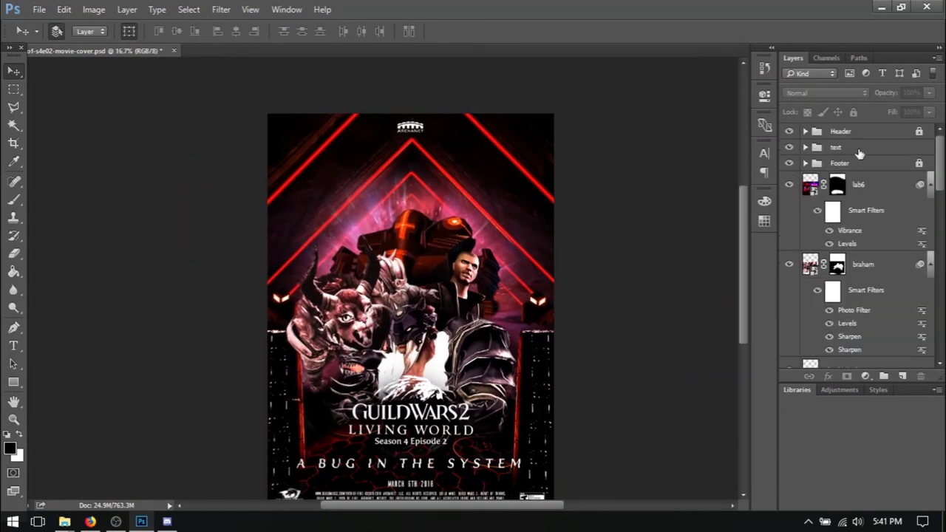
scroll(621, 401, "down", 1)
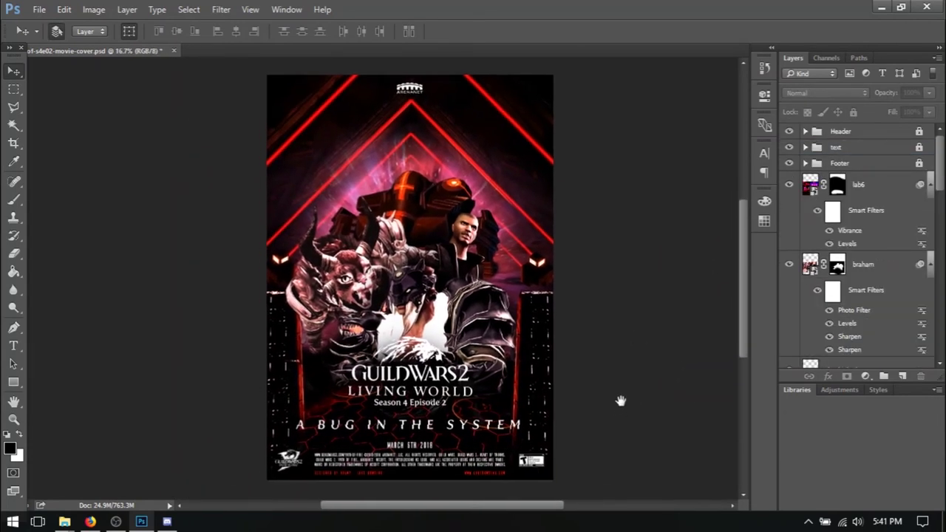
left_click(906, 190)
left_click(930, 185)
scroll(924, 323, "down", 2)
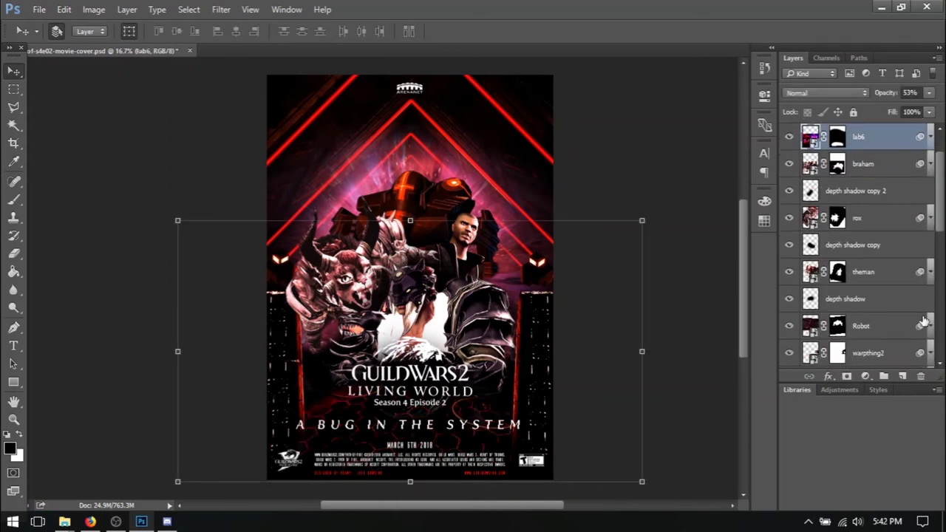
scroll(890, 276, "down", 3)
scroll(889, 277, "down", 2)
scroll(690, 312, "up", 1)
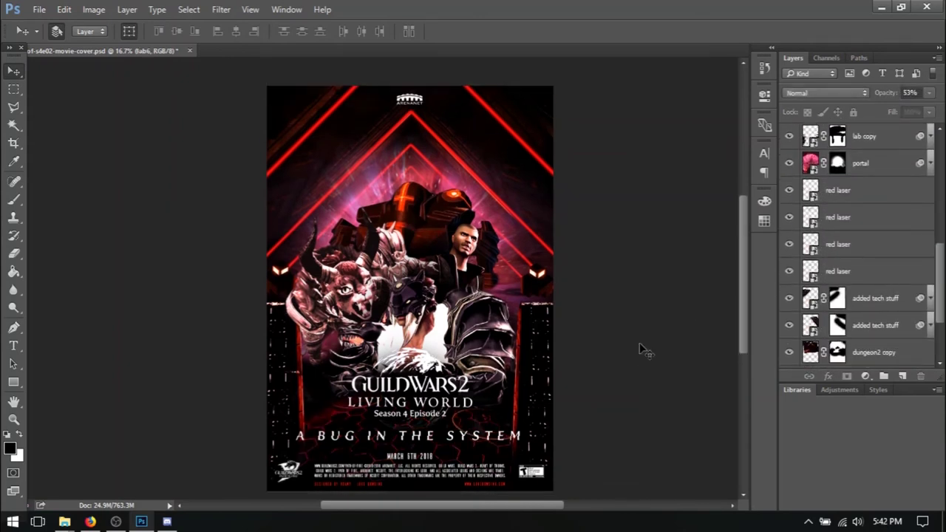
left_click_drag(603, 327, 629, 327)
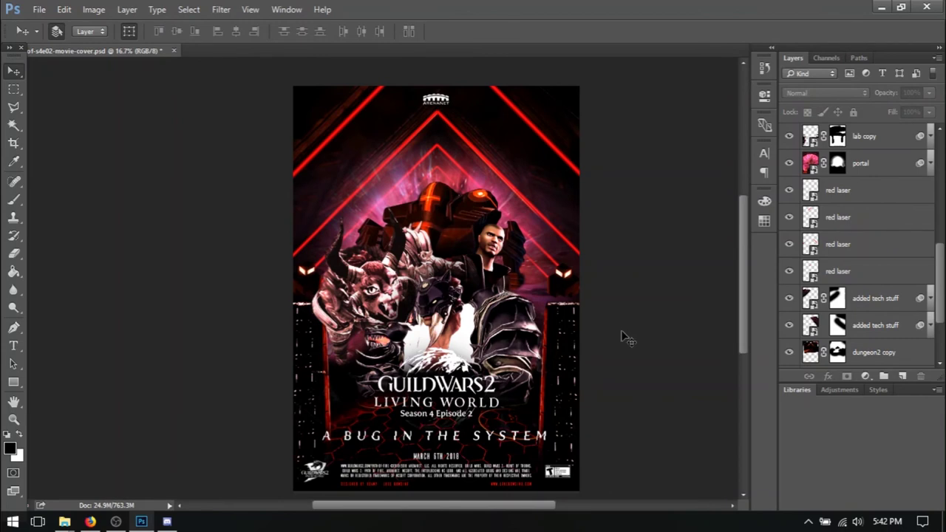
left_click(575, 330)
Flip braham horizontally and move it to the right.
left_click(64, 9)
left_click(425, 450)
left_click_drag(333, 406, 493, 428)
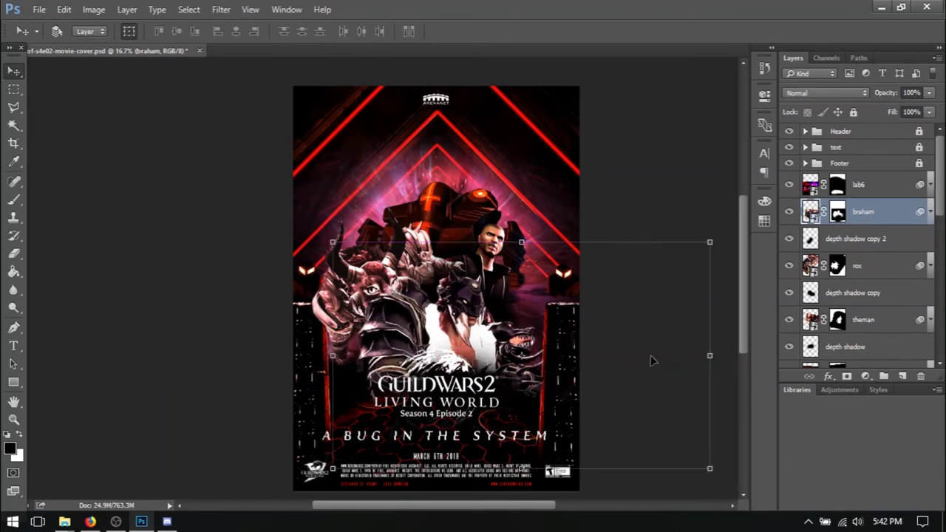
Move rox down and to the right, discarding a trial rotation.
left_click_drag(660, 326, 660, 347)
key("ctrl+t")
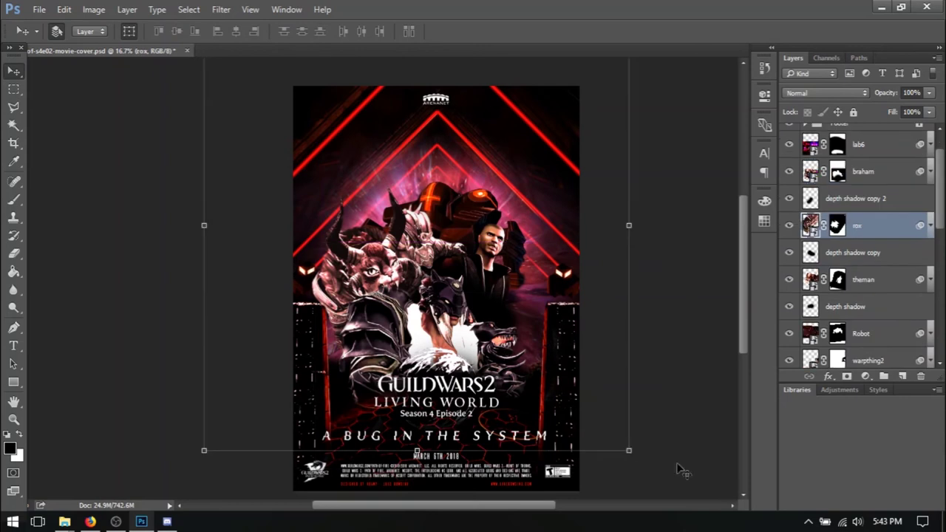
left_click_drag(612, 390, 572, 505)
key("Escape")
left_click_drag(380, 218, 405, 230)
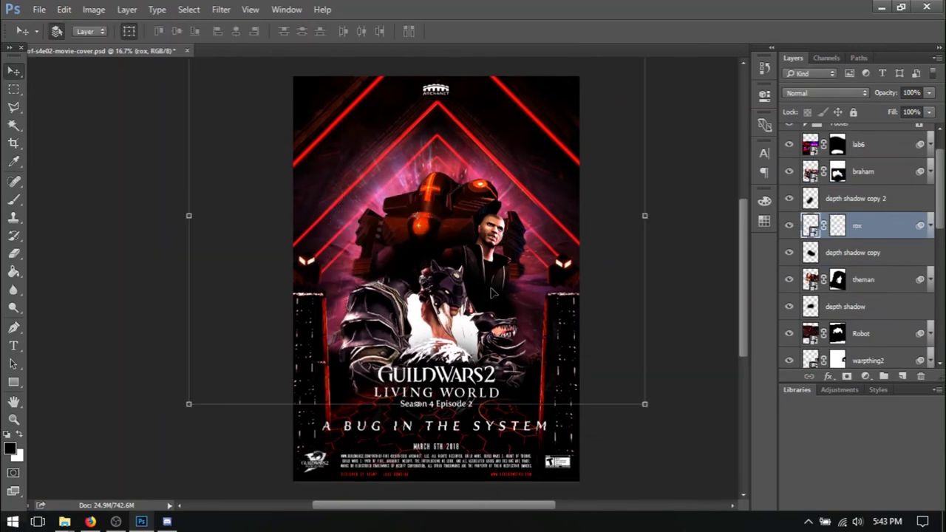
Set up a black brush, shrinking it from 84 to 22 px.
scroll(405, 231, "up", 5)
key("alt+bracketright")
key("alt+bracketright")
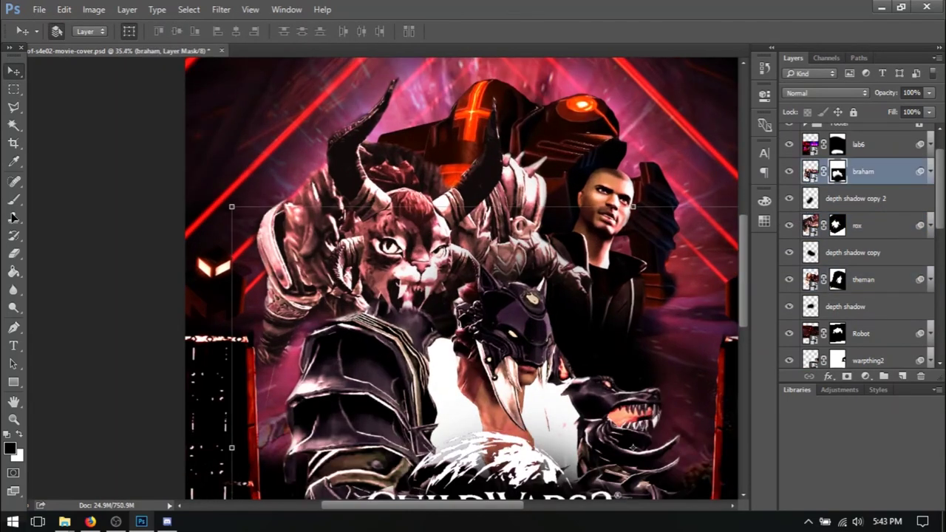
key("b")
scroll(420, 292, "up", 2)
mouse_move(422, 295)
left_mouse_down()
mouse_move(399, 296)
mouse_move(423, 278)
mouse_move(314, 255)
left_mouse_up()
key("x")
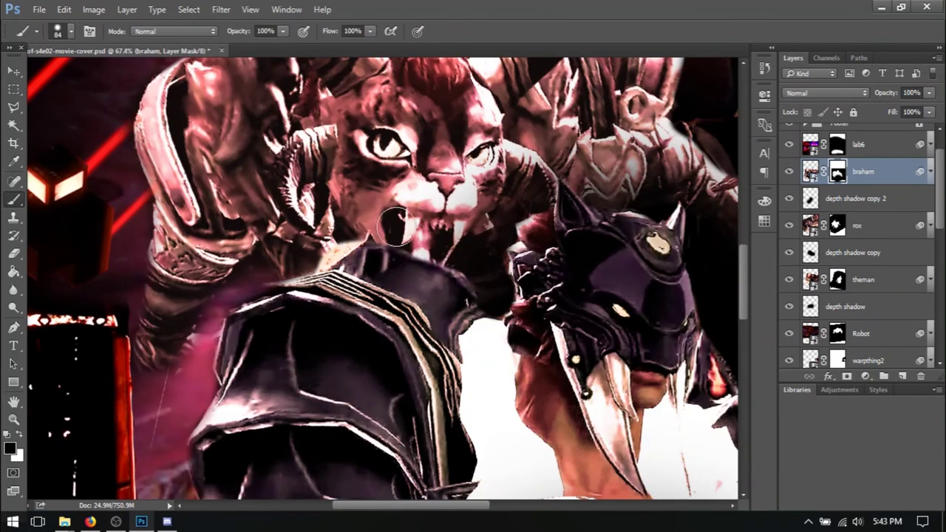
left_click_drag(332, 331, 314, 332)
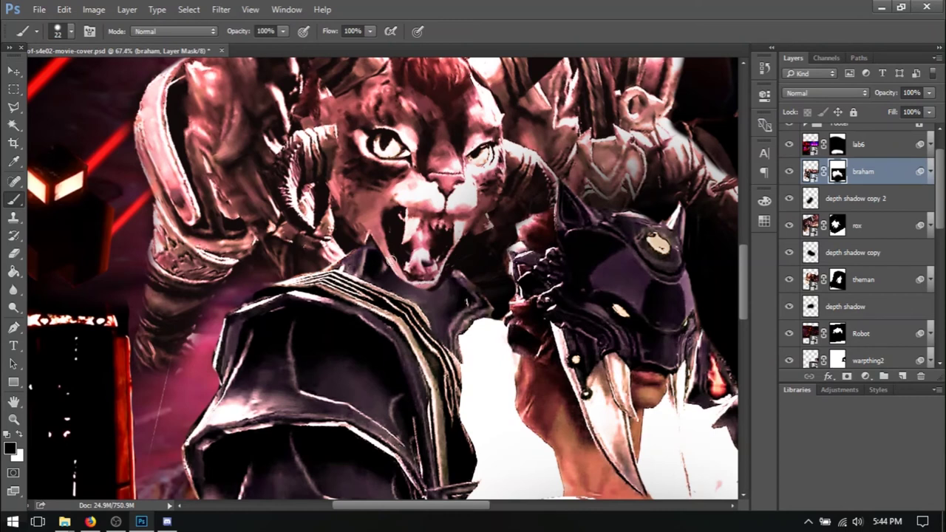
Shift depth shadow copy 2 into place and lower the man figure about 50 px.
key("ctrl+0")
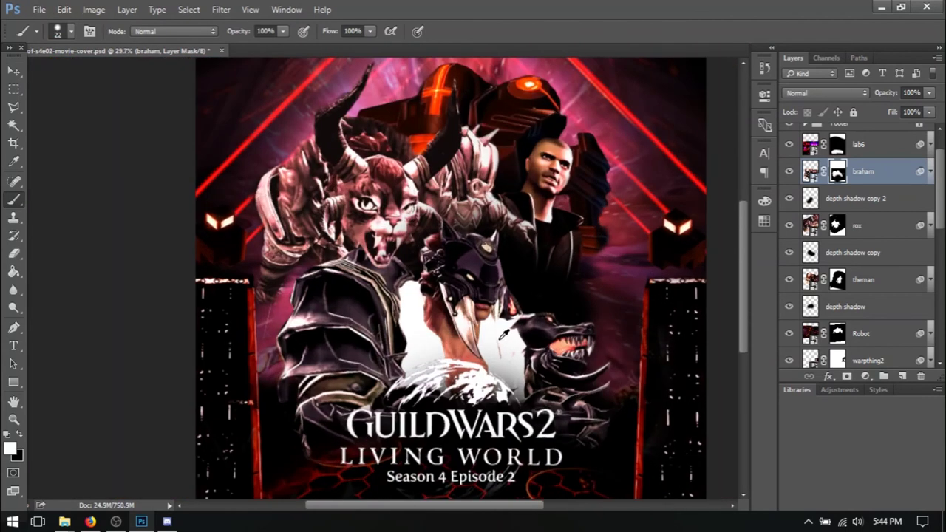
key("v")
left_click_drag(473, 318, 484, 325)
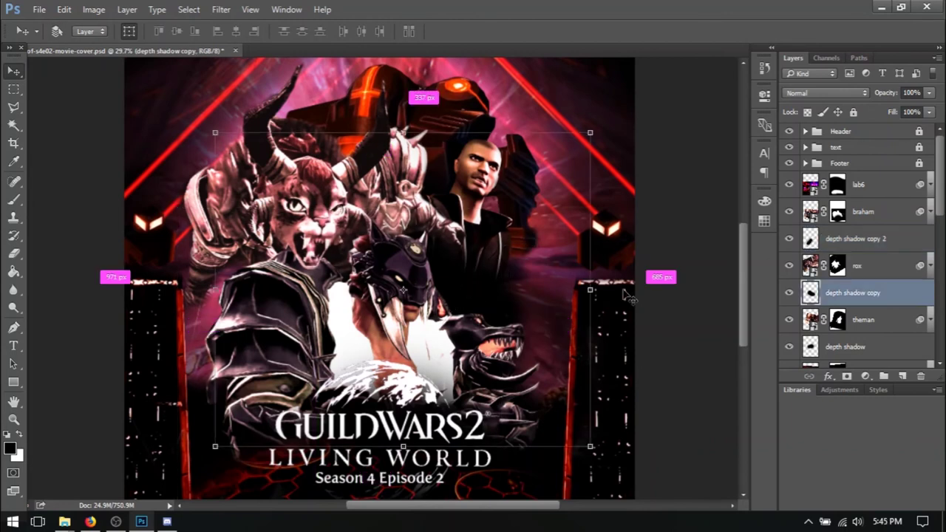
left_click_drag(481, 240, 484, 277)
Zoom in on the man and target rox's layer mask with a 20 px brush.
key("alt+bracketright")
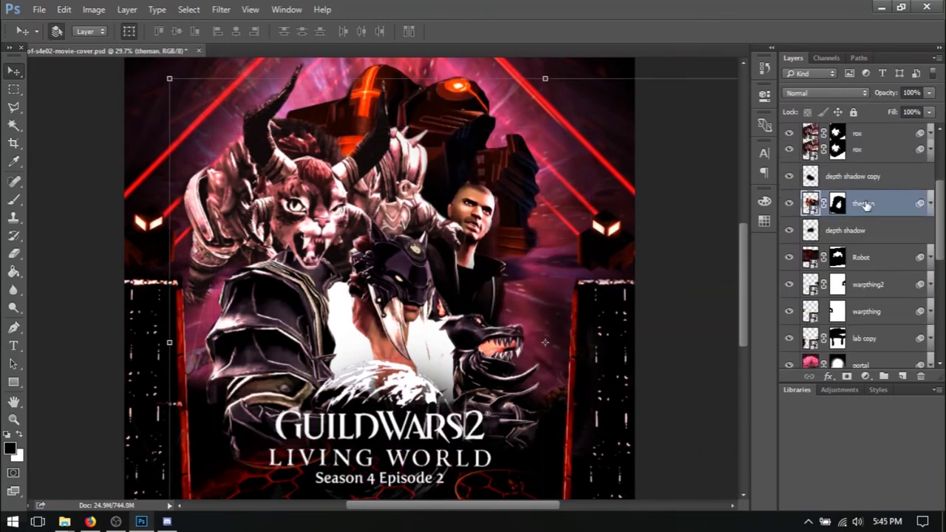
key("alt+bracketright")
key("b")
scroll(484, 244, "up", 5)
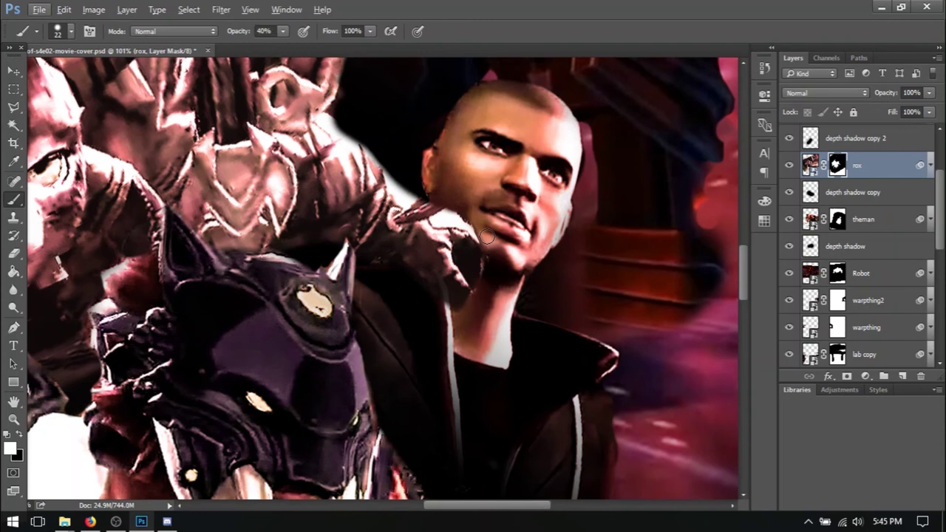
scroll(486, 235, "down", 2)
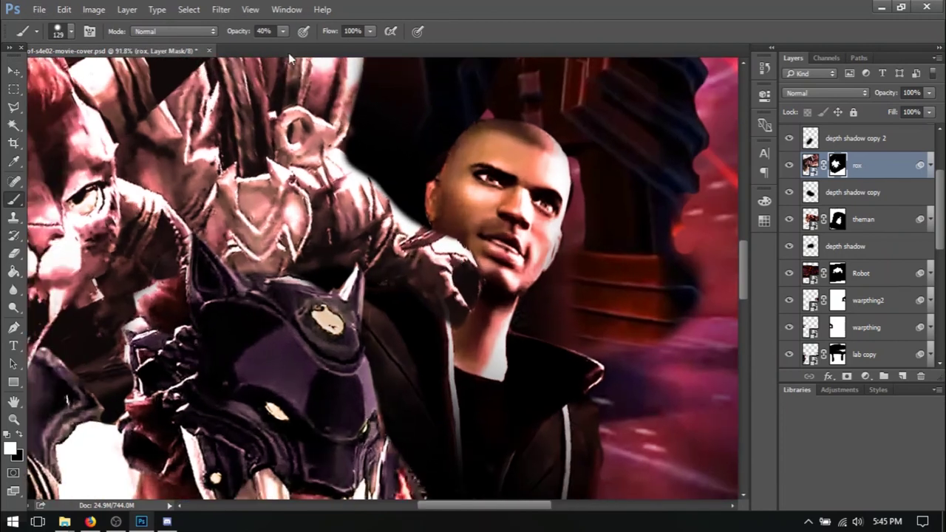
left_click_drag(488, 252, 499, 258)
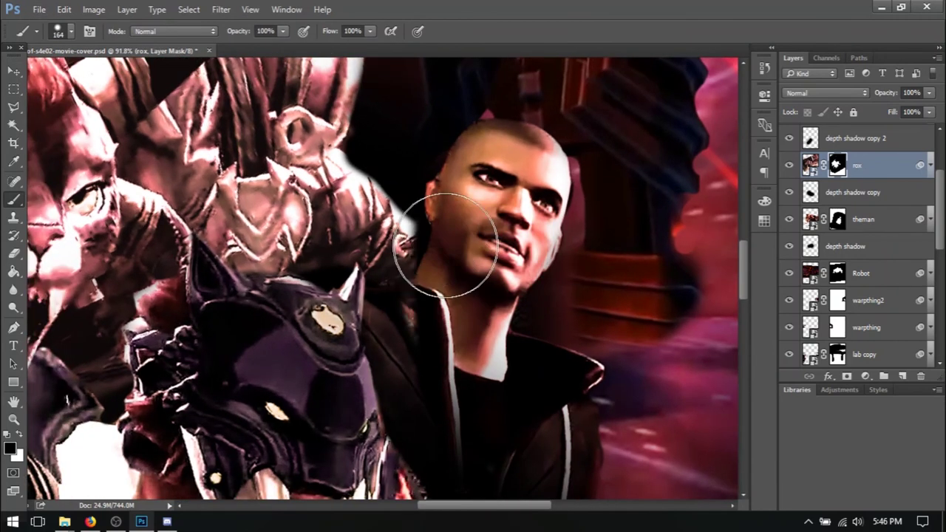
left_click_drag(422, 161, 347, 150)
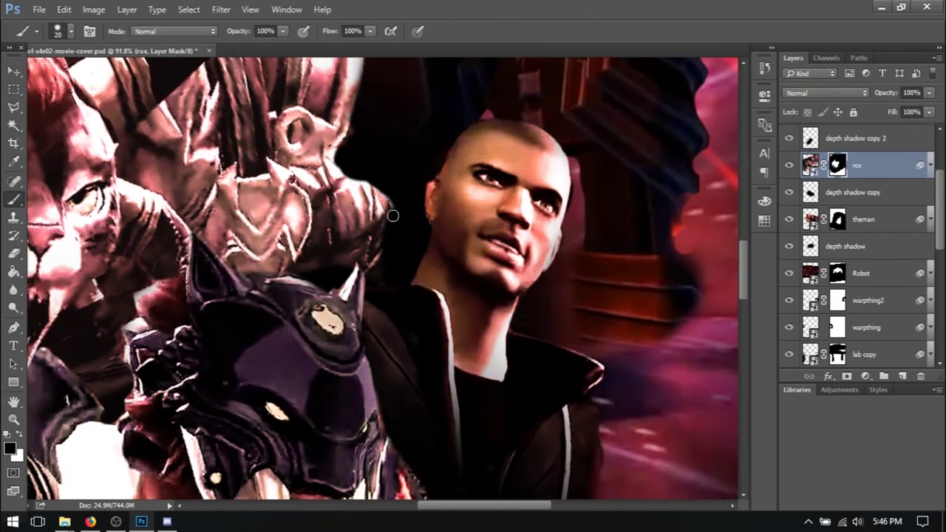
Paint white on rox's mask to restore armor detail beside the man's face and neck.
key("x")
mouse_move(385, 250)
left_mouse_down()
mouse_move(417, 249)
mouse_move(402, 190)
left_mouse_up()
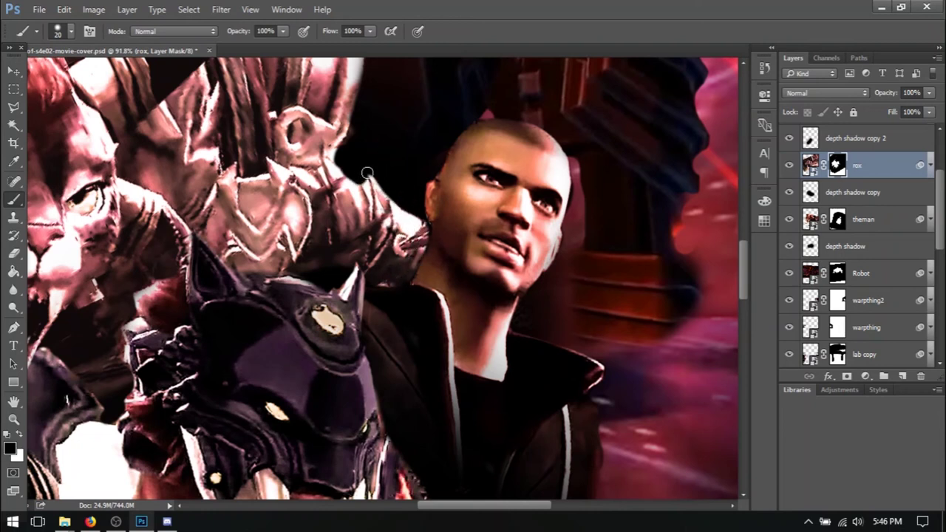
key("x")
left_click_drag(355, 272, 282, 265)
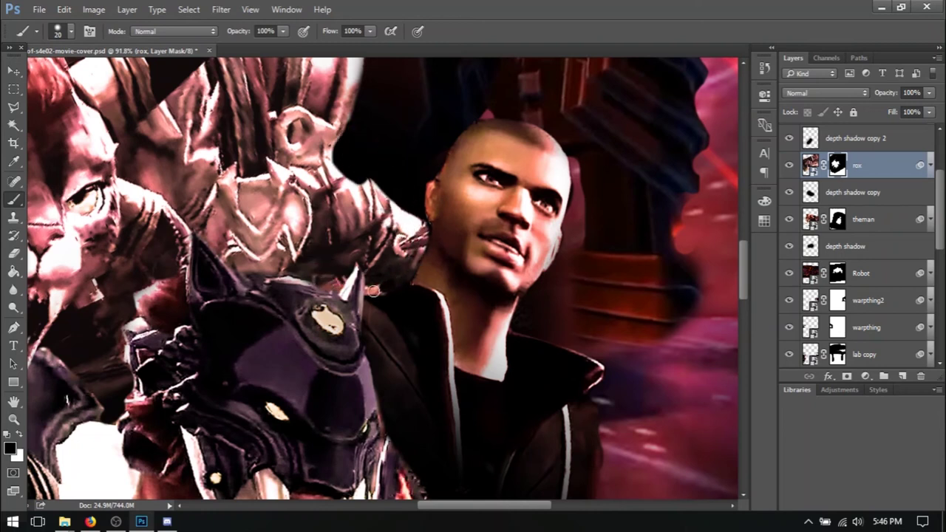
scroll(323, 306, "down", 5)
scroll(323, 306, "up", 3)
key("v")
left_click(93, 9)
Preview the Color Balance, Color Lookup and Channel Mixer adjustments, closing each without applying.
left_click(810, 166)
left_click(94, 9)
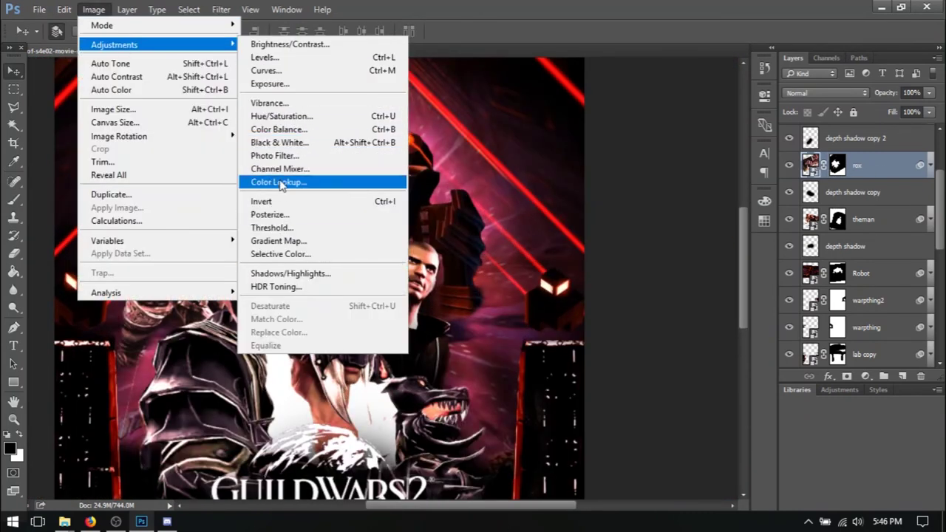
left_click(282, 131)
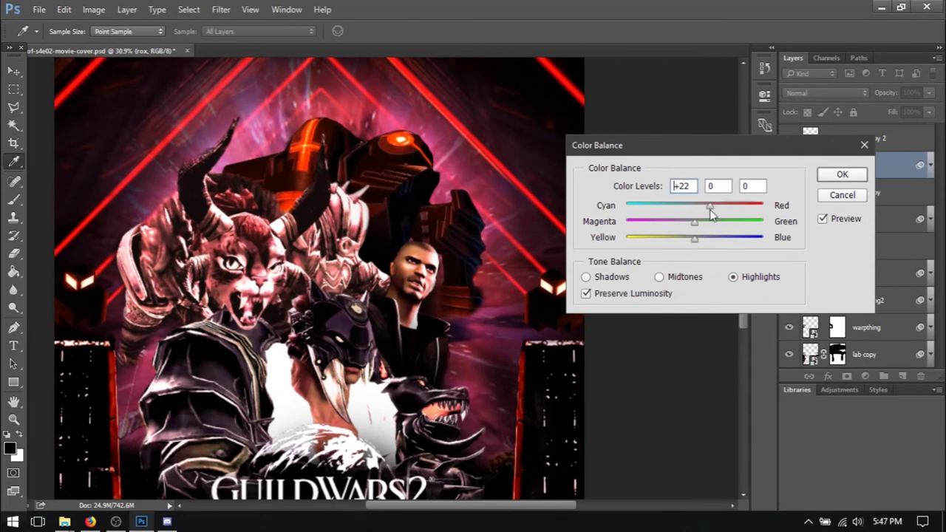
key("Return")
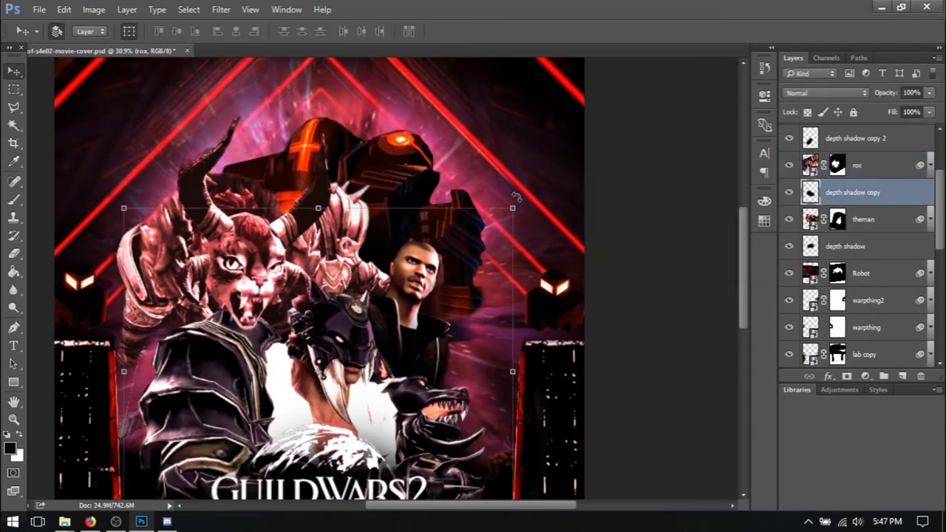
left_click(94, 9)
left_click(279, 182)
key("Escape")
left_click(94, 9)
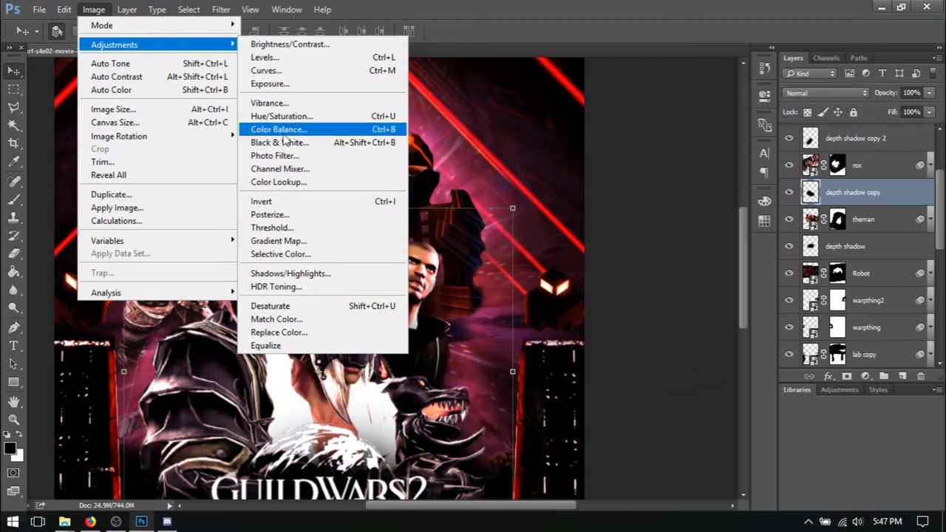
left_click(280, 168)
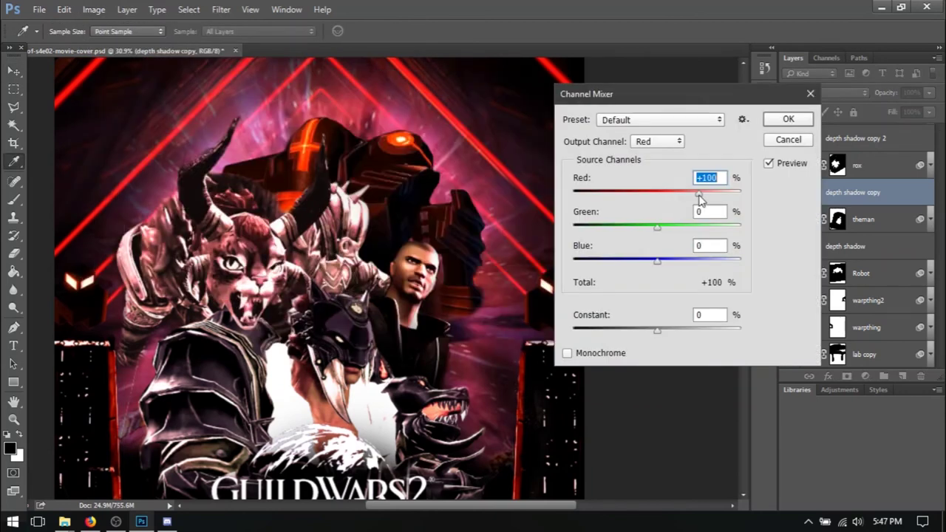
left_click(785, 142)
left_click(94, 9)
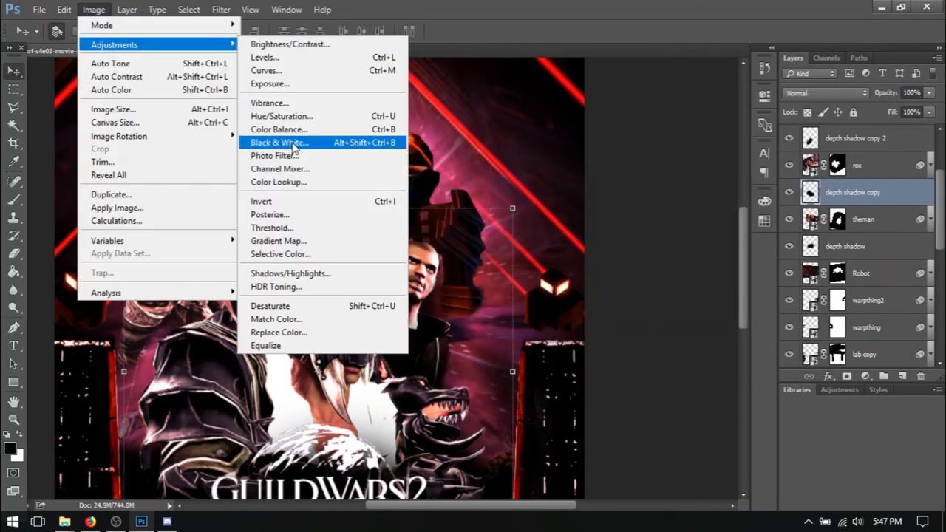
Try Color Balance shifts on the rox layer, cancelling without applying.
left_click(277, 126)
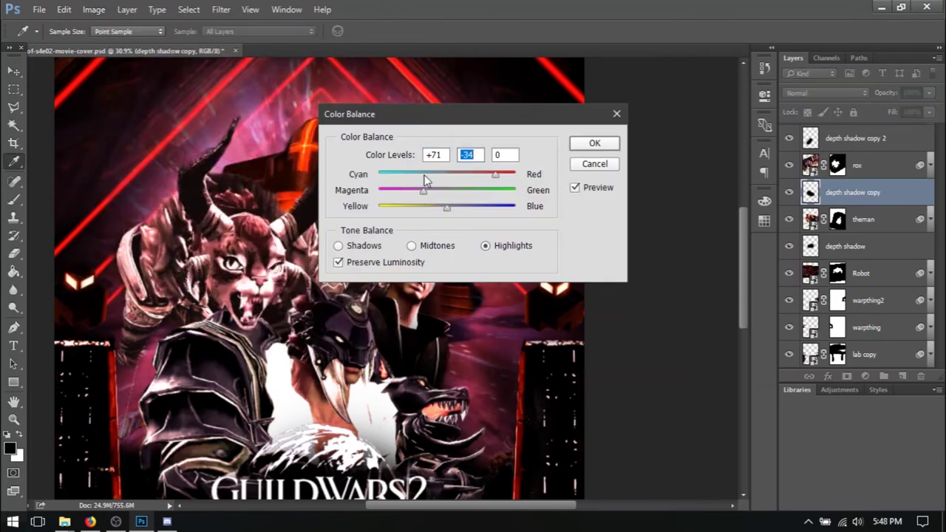
left_click(424, 193)
left_click_drag(384, 113, 560, 109)
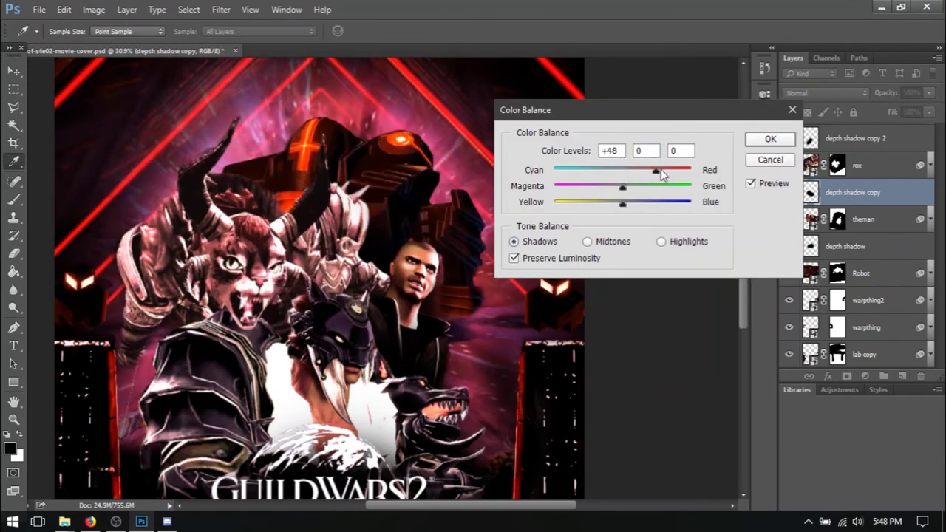
key("Escape")
left_click(857, 165)
left_click(94, 9)
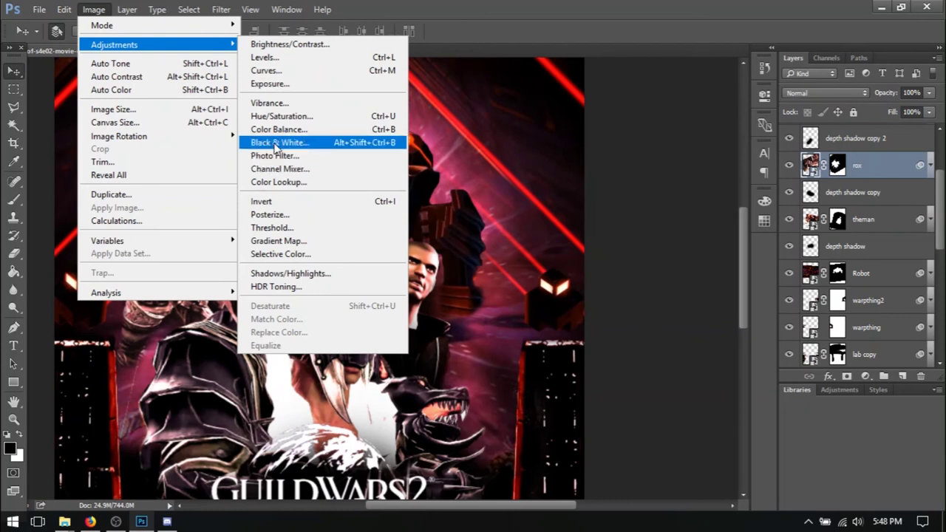
left_click(277, 126)
left_click_drag(695, 221, 675, 223)
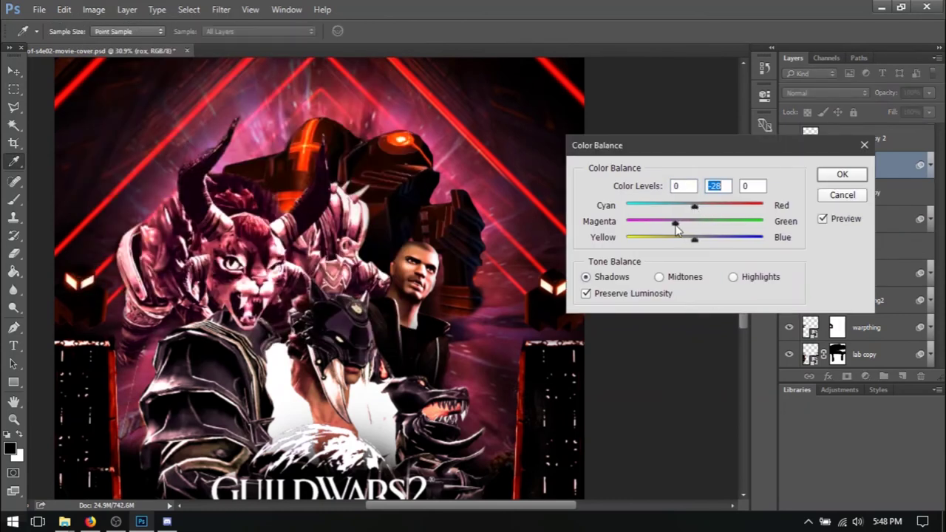
left_click(824, 201)
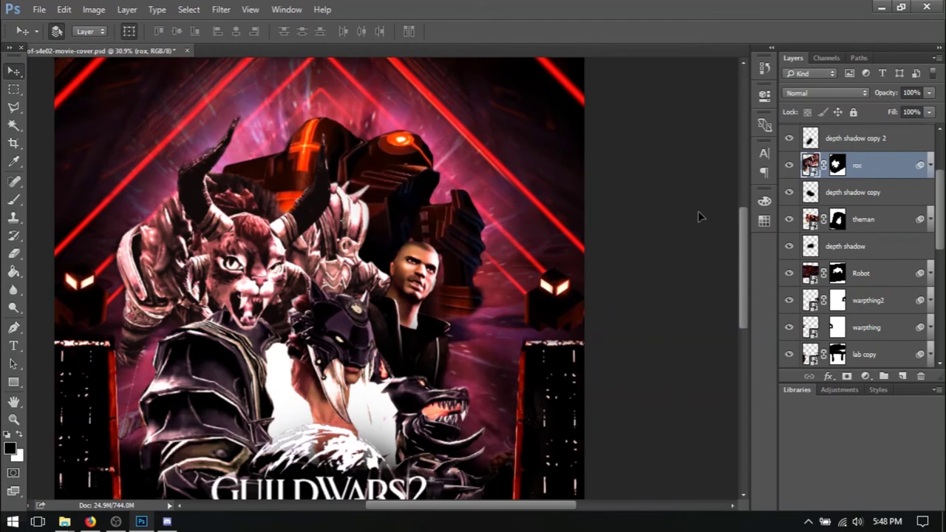
Darken rox's Levels smart filter to input 38/0.47/130 with output black 13.
left_click(94, 9)
left_click(929, 165)
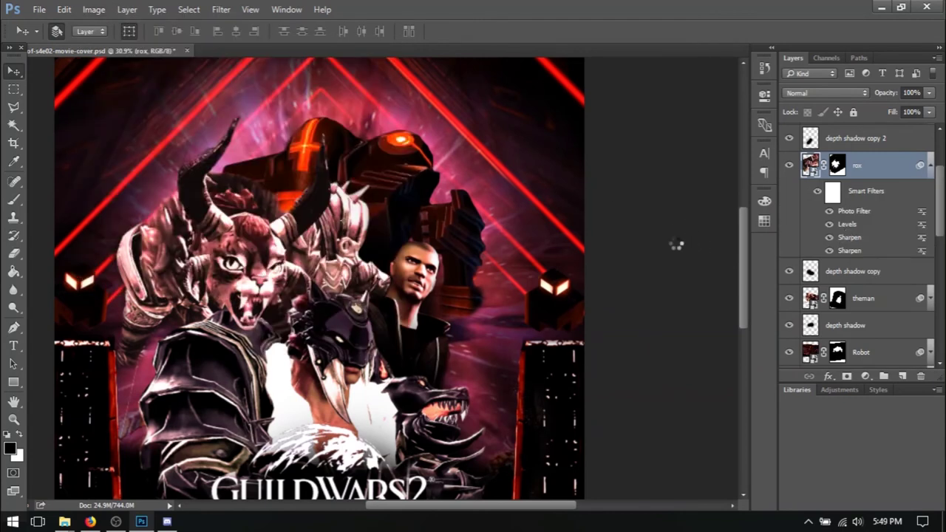
mouse_move(621, 265)
left_mouse_down()
mouse_move(679, 264)
mouse_move(615, 265)
left_mouse_up()
left_click(834, 132)
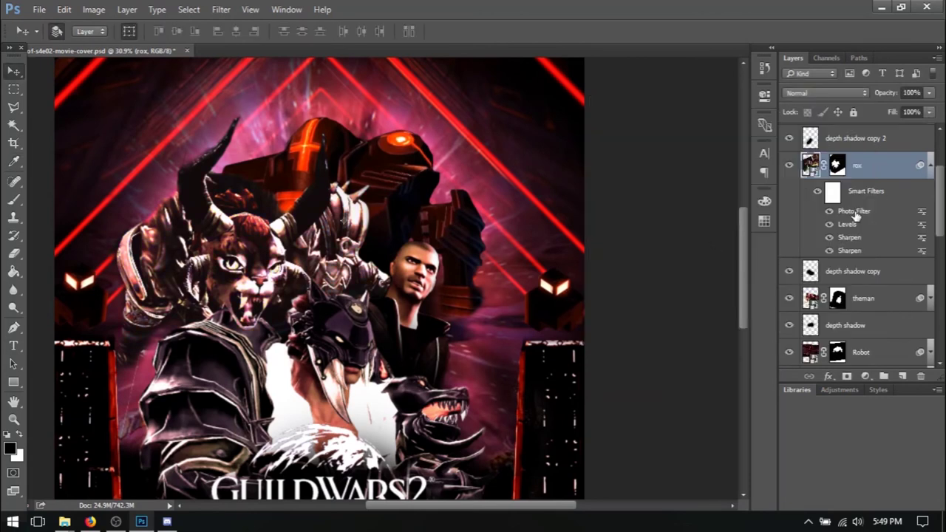
double_click(855, 211)
key("Return")
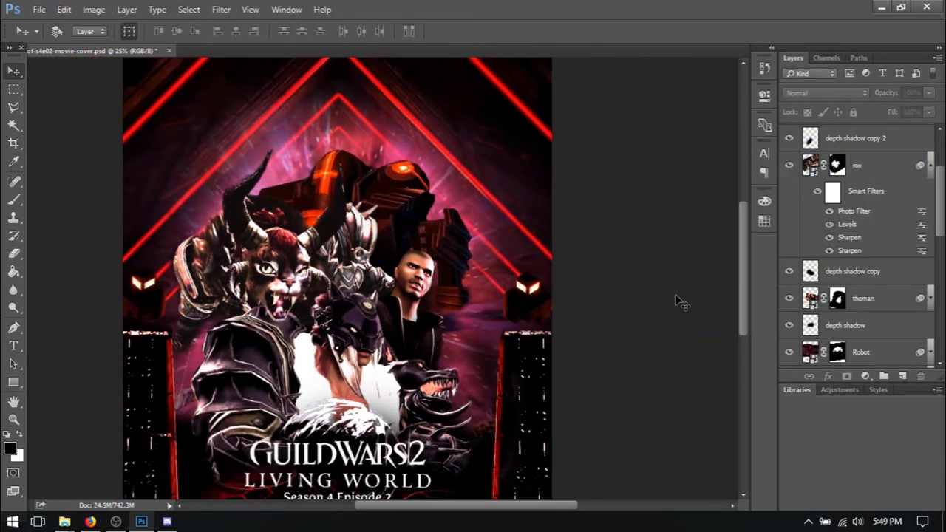
Zoom out and move the man figure back up on the poster.
key("ctrl+minus")
scroll(393, 250, "up", 1)
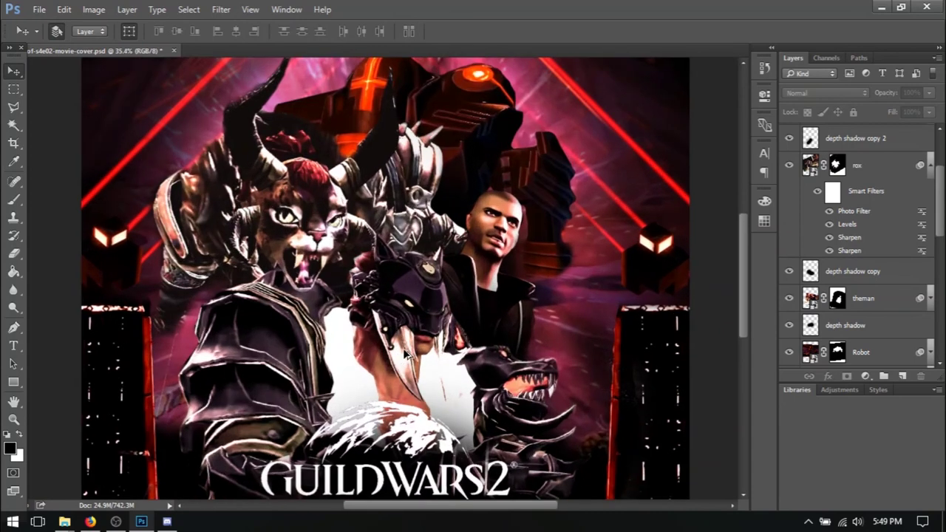
scroll(394, 250, "up", 1)
scroll(394, 250, "up", 1)
left_click(495, 296, "ctrl")
left_click_drag(495, 296, 499, 256)
Select the rox layer's mask and switch to the Brush for painting.
left_click(471, 312, "ctrl")
scroll(471, 311, "up", 2)
key("ctrl+backslash")
key("b")
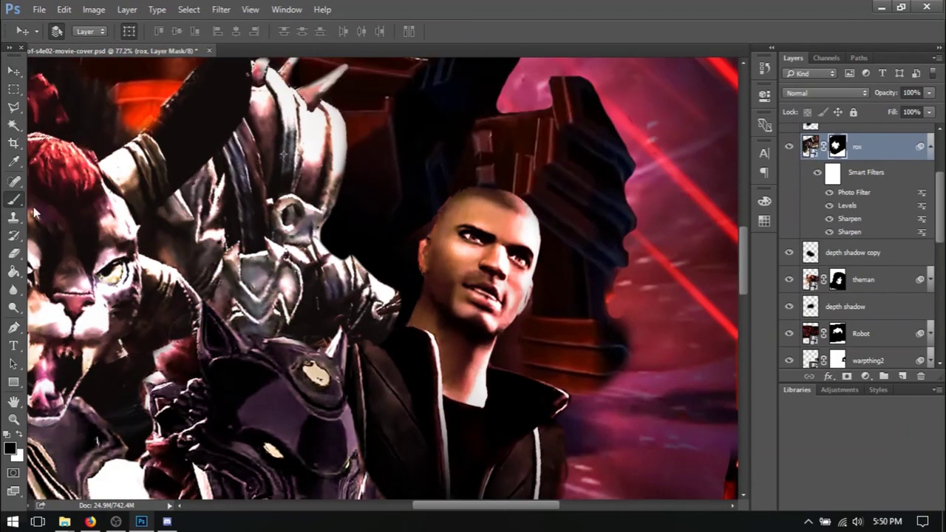
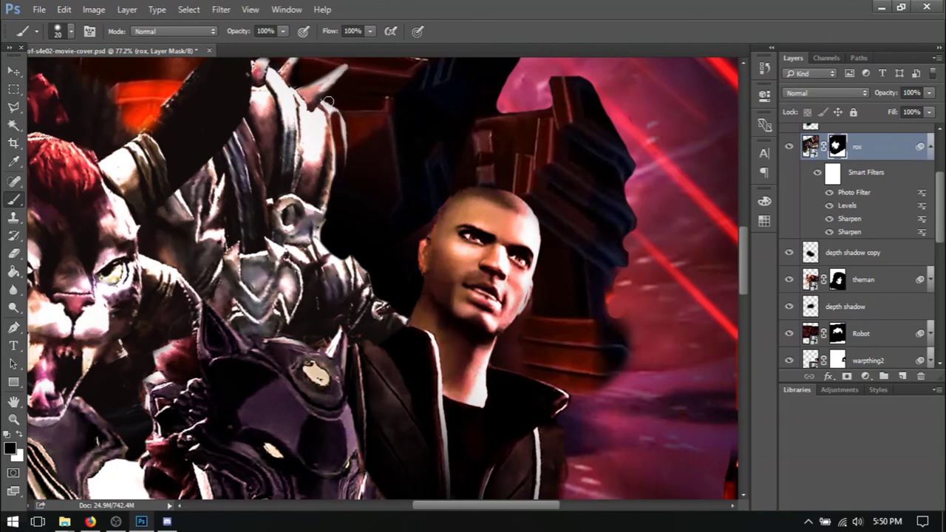
Zoom in and out around the poster to inspect the armoured cat warrior's arm.
scroll(349, 137, "up", 1)
scroll(347, 222, "up", 1)
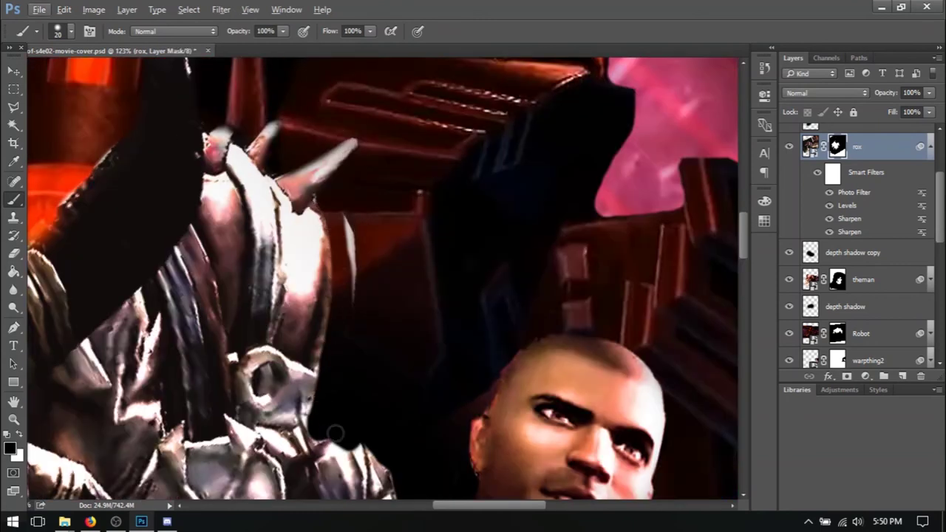
scroll(369, 295, "down", 2)
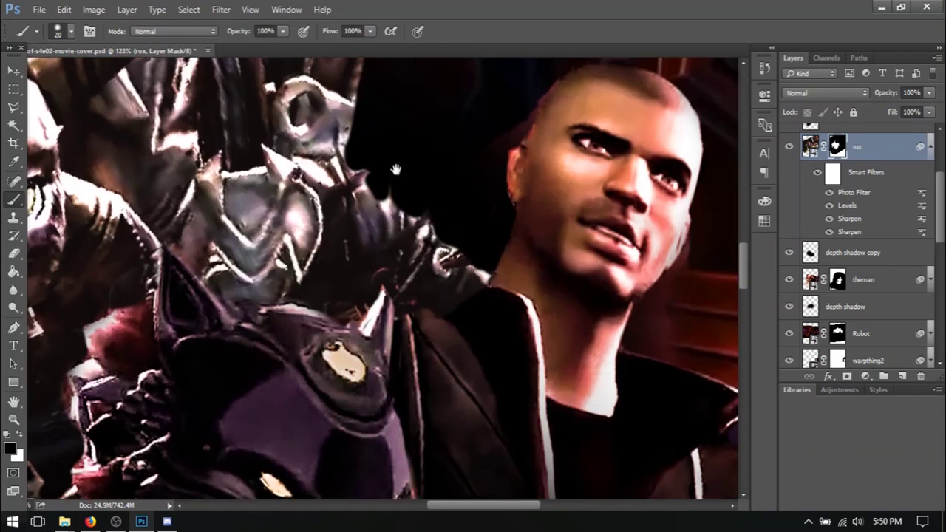
scroll(674, 268, "down", 1)
scroll(879, 296, "down", 2)
key("v")
scroll(712, 307, "down", 3)
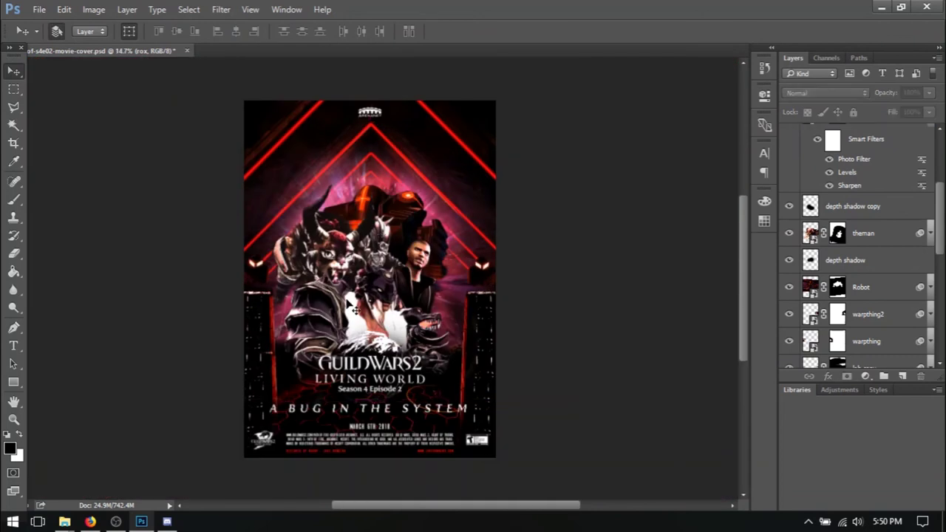
scroll(711, 306, "up", 3)
scroll(857, 222, "up", 2)
Paint black with a ~20 px brush on the rox mask to hide the pink glow below the arm.
left_click(837, 159)
key("b")
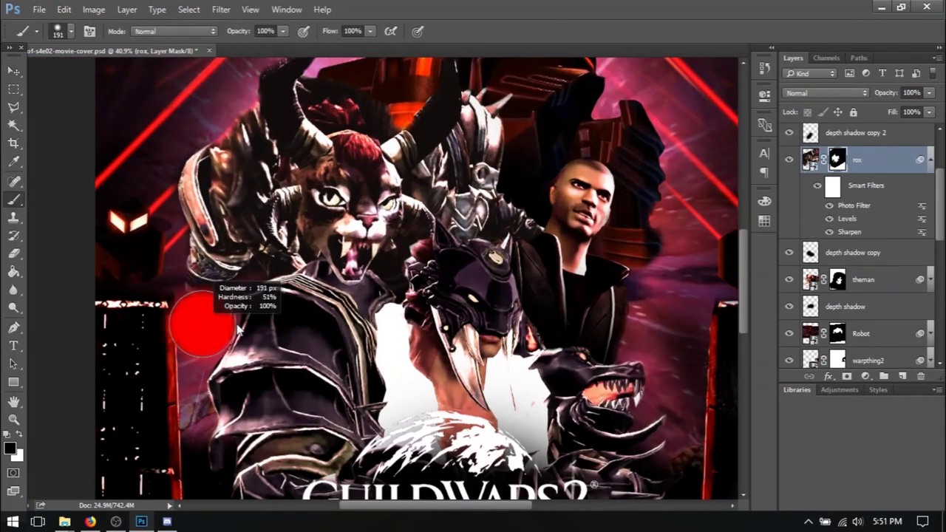
key("x")
scroll(225, 295, "up", 3)
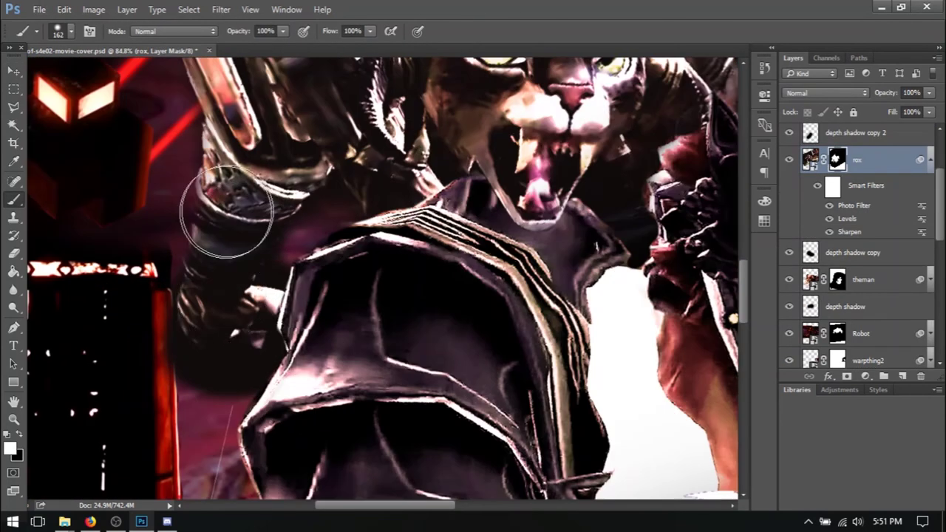
left_click_drag(232, 176, 196, 149)
key("x")
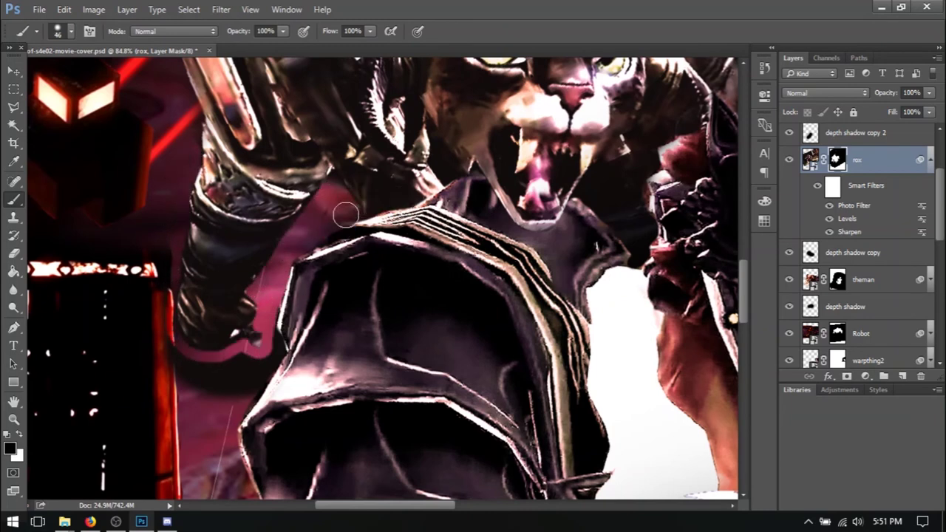
left_click_drag(263, 372, 164, 275)
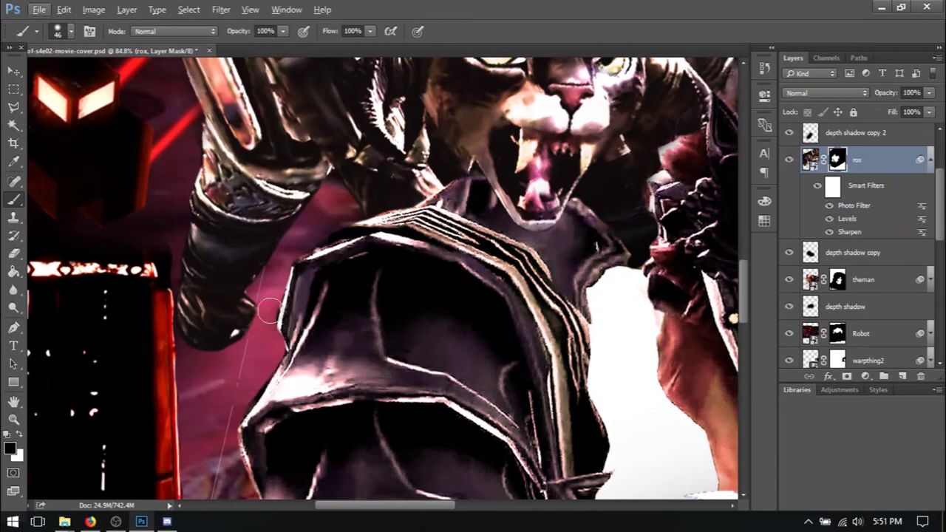
left_click(870, 276)
key("ctrl+0")
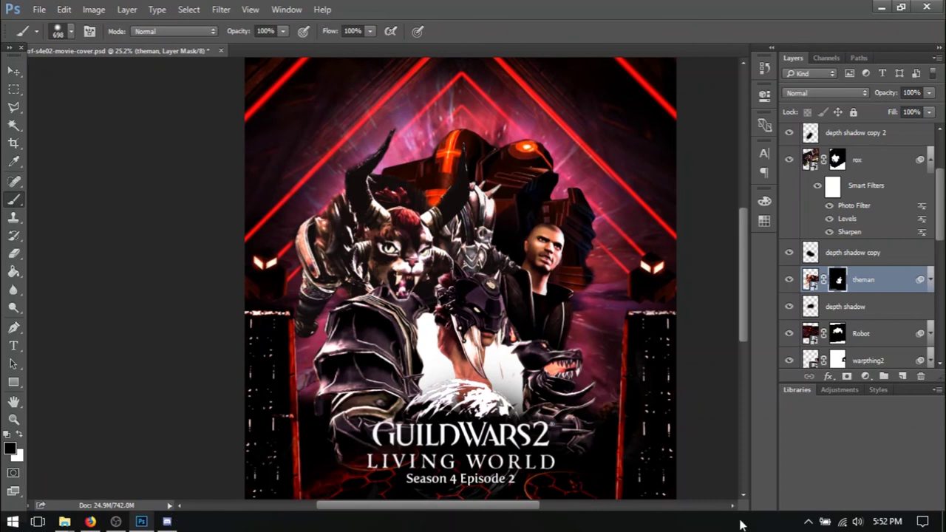
Reveal robot parts right of the man on the Robot mask using a 32 px brush.
scroll(868, 220, "up", 3)
scroll(868, 219, "down", 3)
left_click(861, 317)
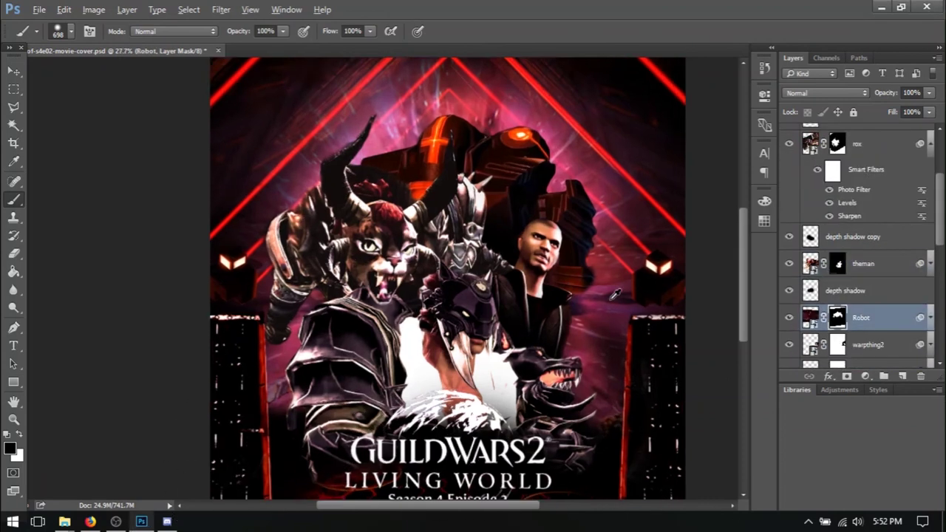
scroll(623, 276, "up", 5)
mouse_move(546, 333)
left_mouse_down()
mouse_move(517, 443)
mouse_move(473, 414)
left_mouse_up()
mouse_move(513, 384)
left_mouse_down()
mouse_move(528, 449)
mouse_move(533, 249)
left_mouse_up()
right_click(533, 249, "alt")
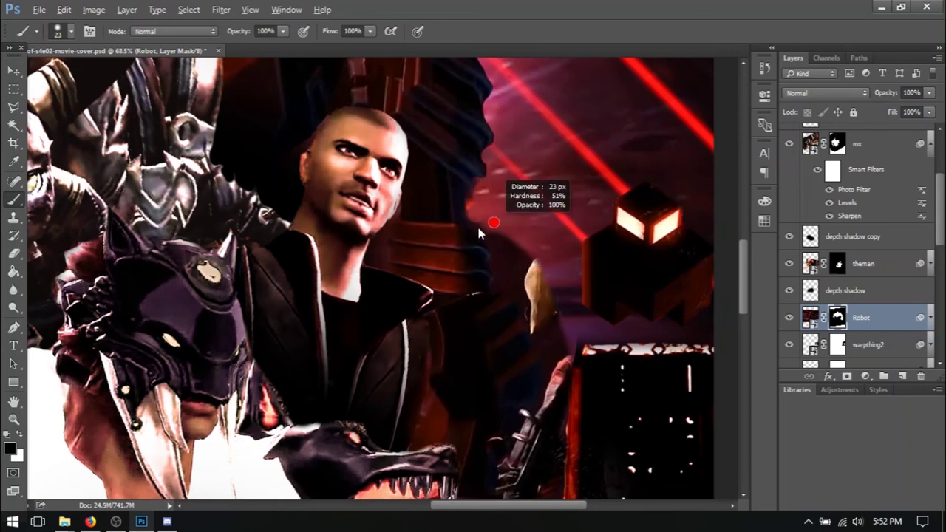
mouse_move(484, 225)
left_mouse_down()
mouse_move(503, 292)
mouse_move(492, 434)
left_mouse_up()
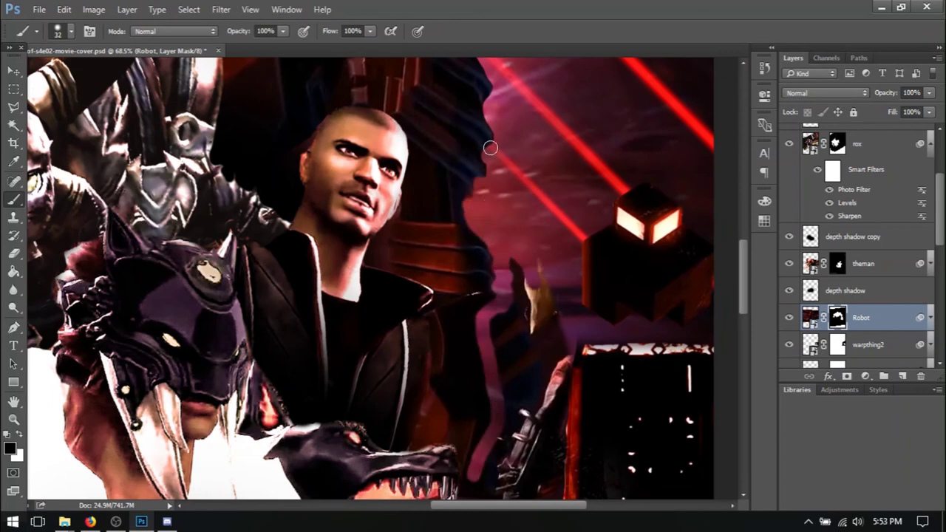
key("ctrl+z")
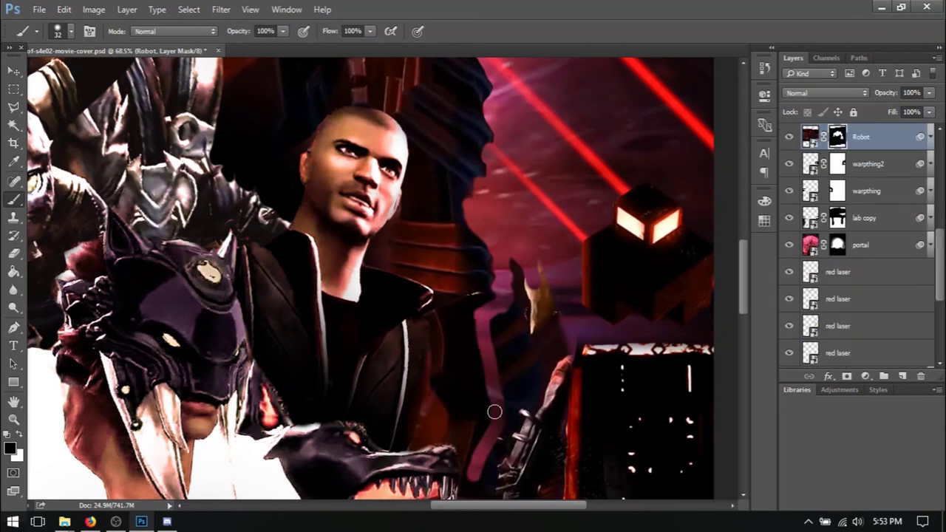
Hide robot pieces right of the man and repaint from jacket edge to dragon's head with a 139 px brush.
mouse_move(491, 422)
left_mouse_down()
mouse_move(501, 327)
mouse_move(547, 443)
left_mouse_up()
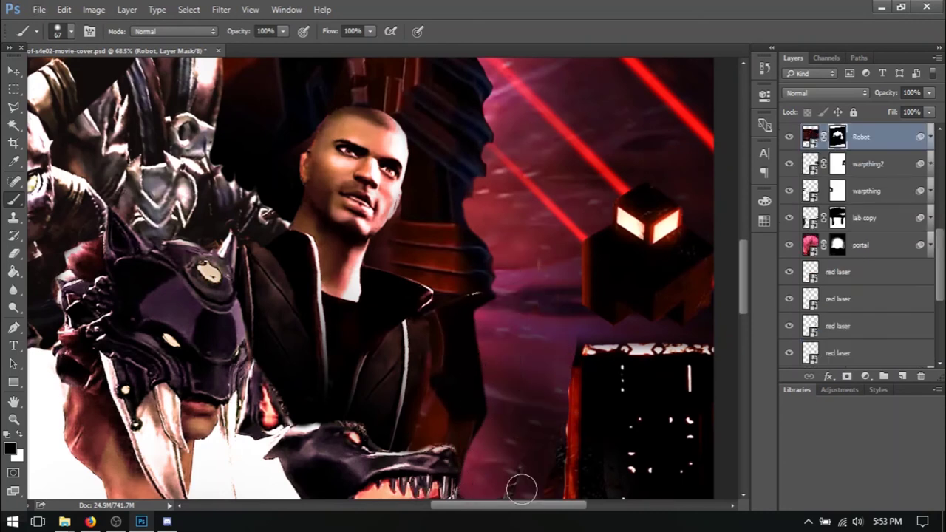
scroll(559, 375, "down", 2)
left_click_drag(518, 324, 517, 326)
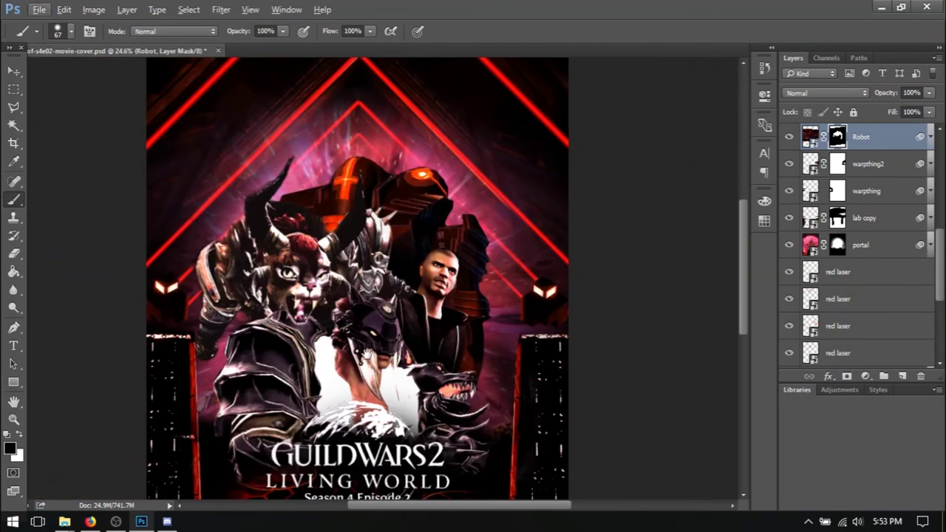
key("x")
right_click(496, 337, "alt")
left_click_drag(487, 293, 484, 392)
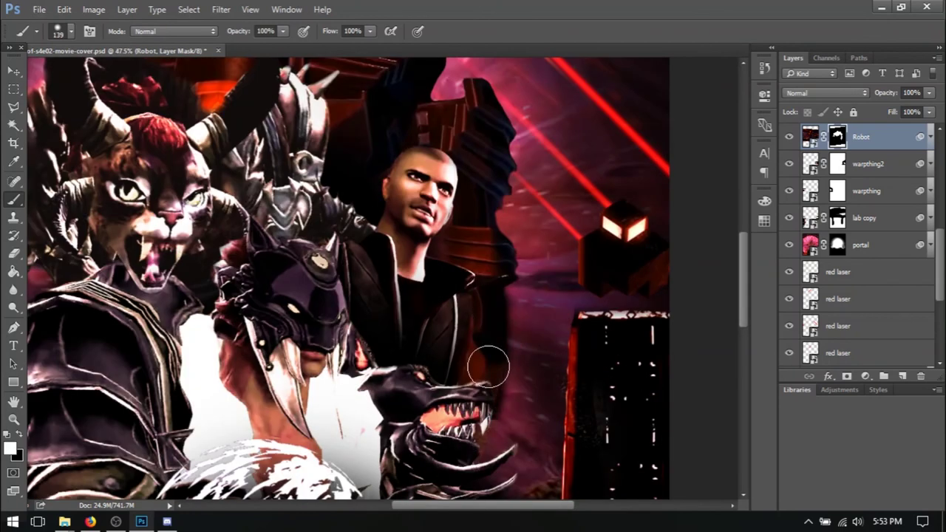
key("x")
right_click(433, 402, "alt")
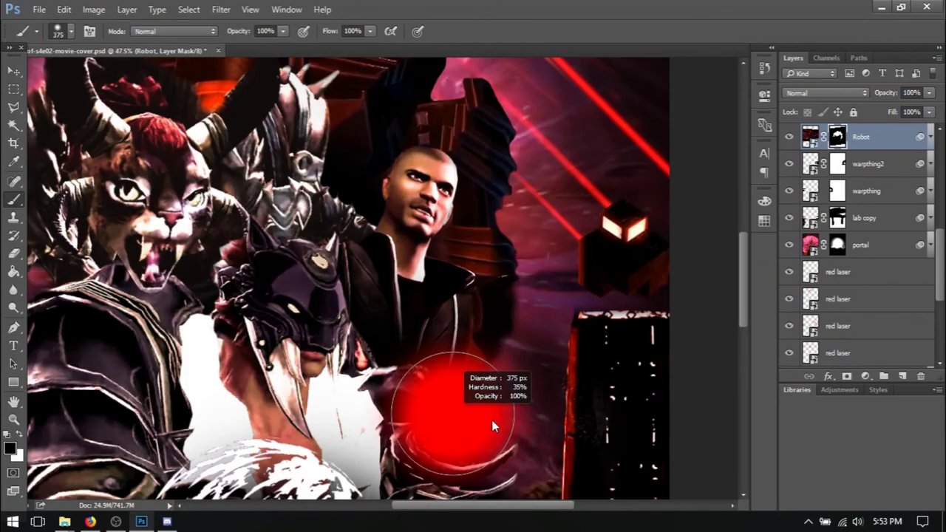
key("ctrl+0")
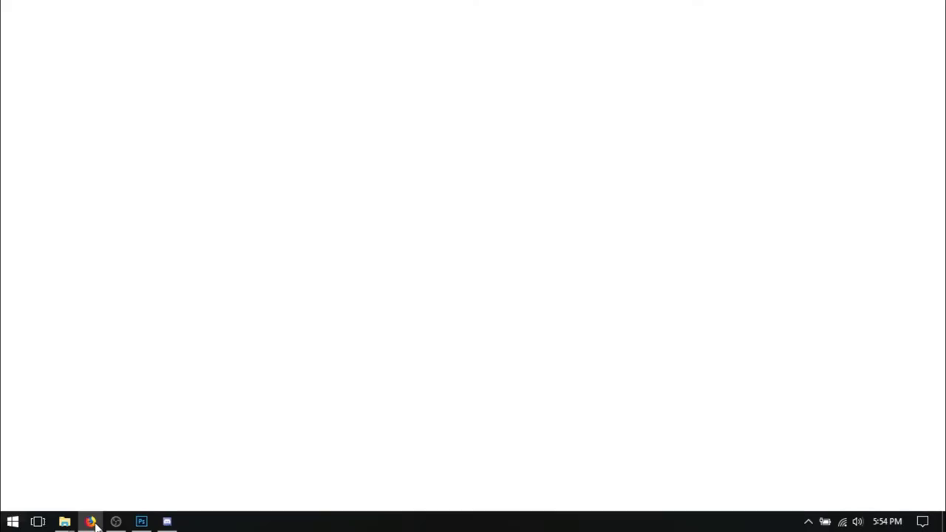
Place the dungeon4 screenshot over the upper part of the poster.
scroll(755, 321, "up", 5)
scroll(813, 318, "up", 4)
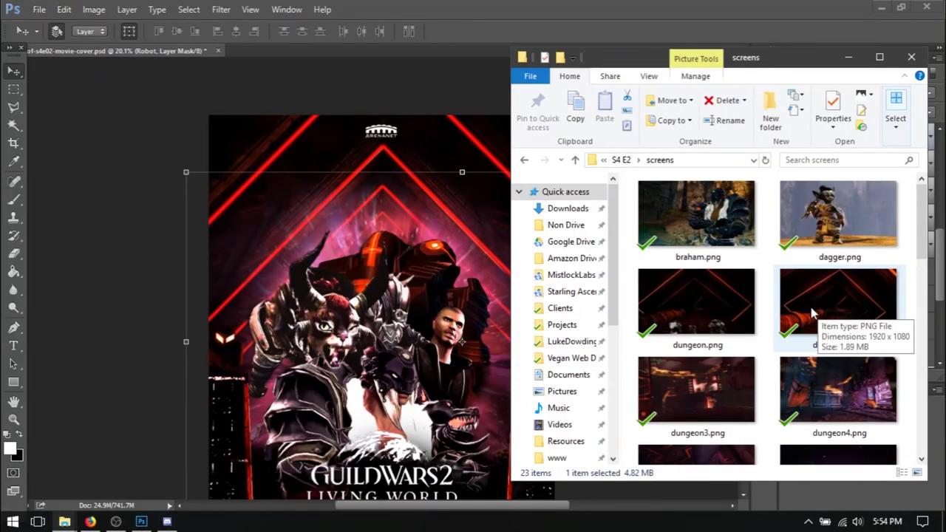
scroll(812, 318, "down", 4)
scroll(813, 332, "up", 1)
scroll(813, 333, "up", 3)
scroll(813, 332, "down", 2)
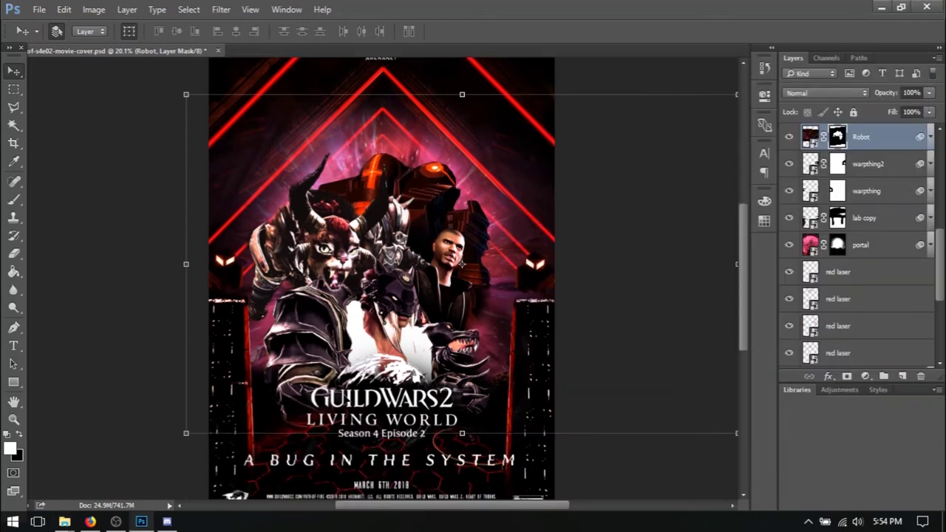
scroll(508, 284, "down", 2)
left_click(65, 523)
left_click_drag(835, 179, 443, 281)
left_click_drag(512, 324, 523, 273)
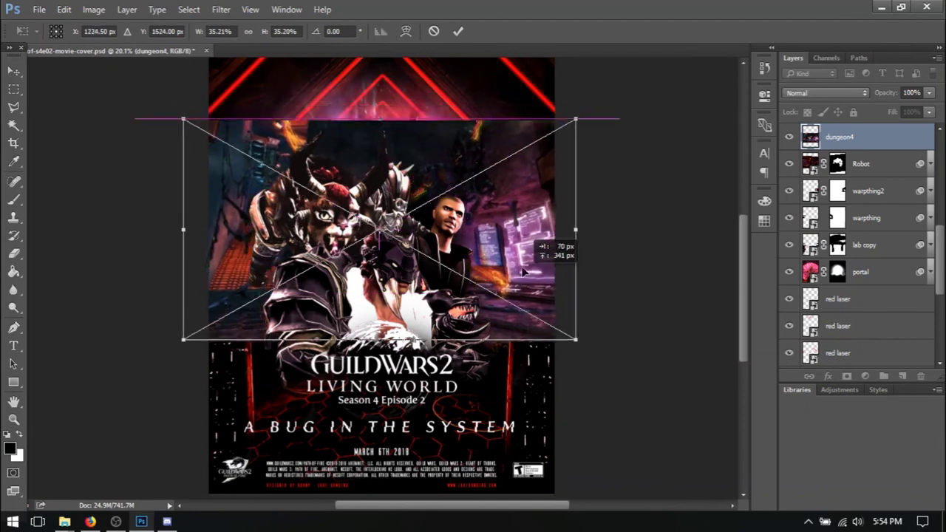
key("Return")
Move dungeon4 below the dungeon2 copy layer and mask it away around the central figures.
left_click_drag(839, 136, 850, 243)
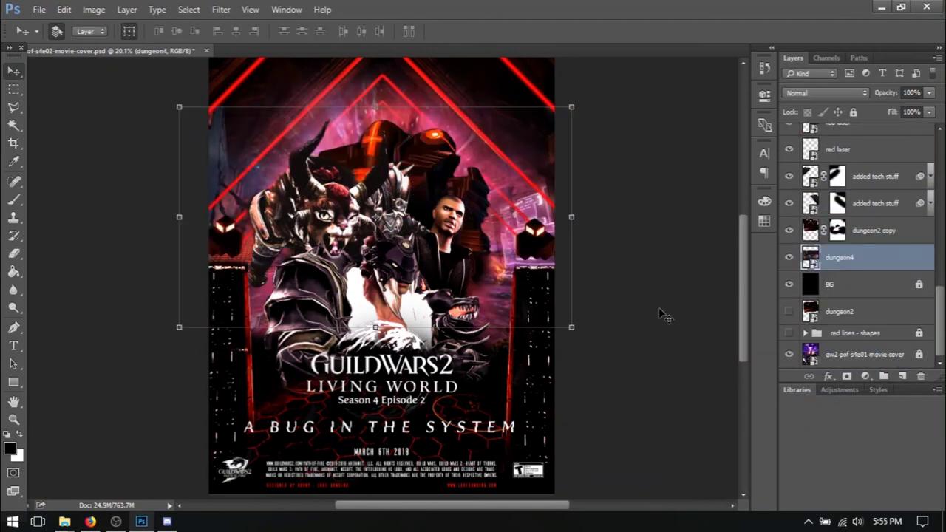
scroll(663, 314, "up", 2)
left_click(14, 199)
left_click(847, 376)
key("x")
scroll(126, 295, "up", 2)
left_click_drag(126, 296, 485, 106)
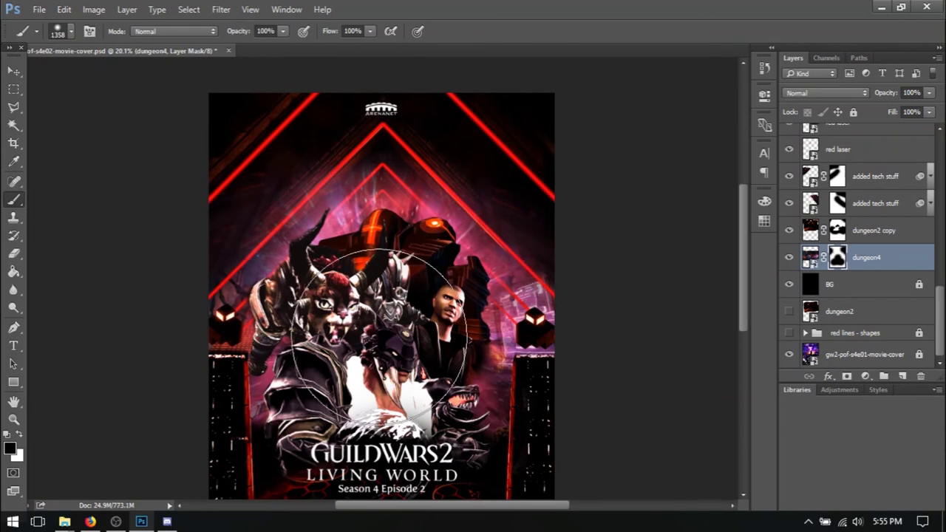
scroll(381, 334, "down", 3)
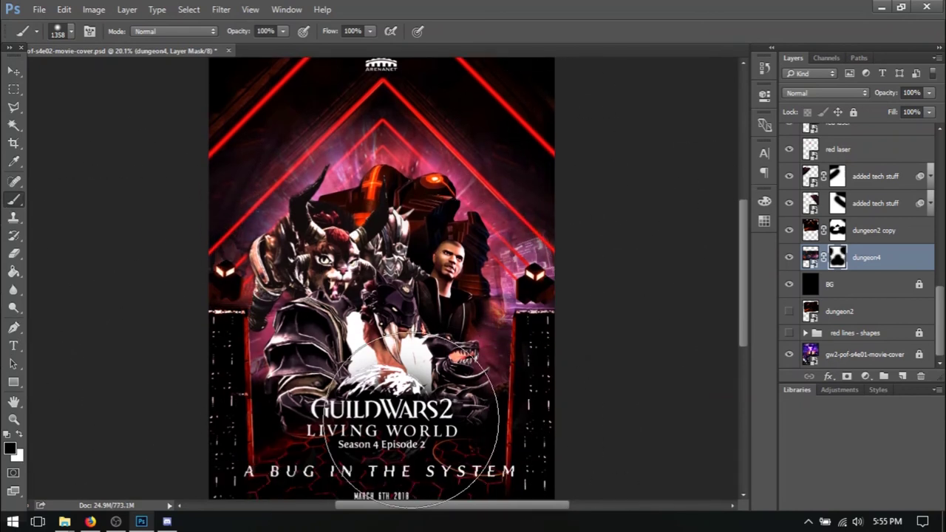
Zoom out to review the whole poster with the Move tool and nothing selected.
key("ctrl+minus")
key("v")
left_click(107, 280)
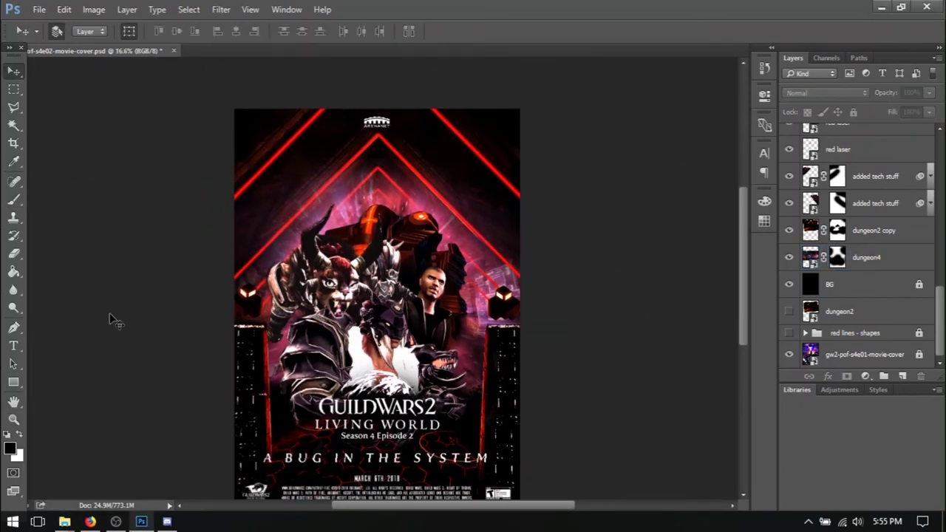
scroll(116, 318, "down", 1)
scroll(384, 318, "up", 3, "alt")
scroll(383, 317, "up", 2, "alt")
scroll(383, 318, "up", 2, "alt")
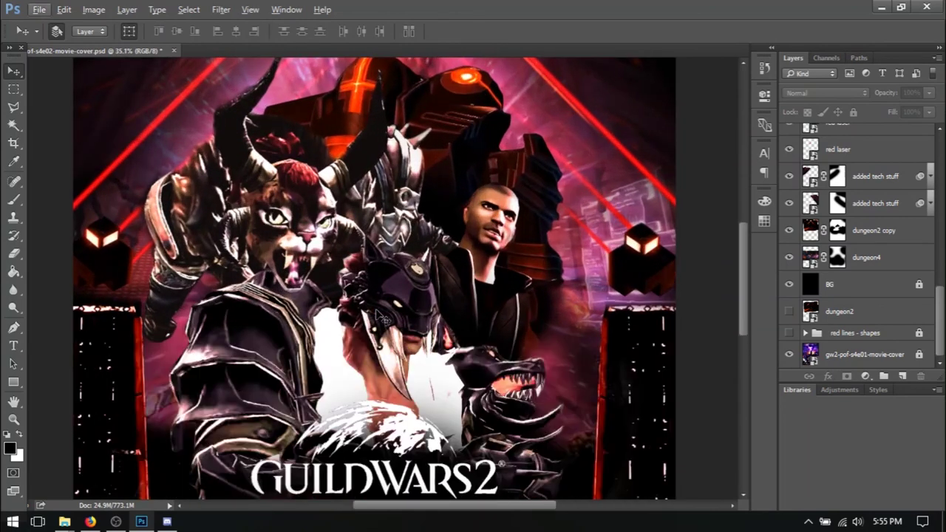
scroll(382, 318, "down", 5)
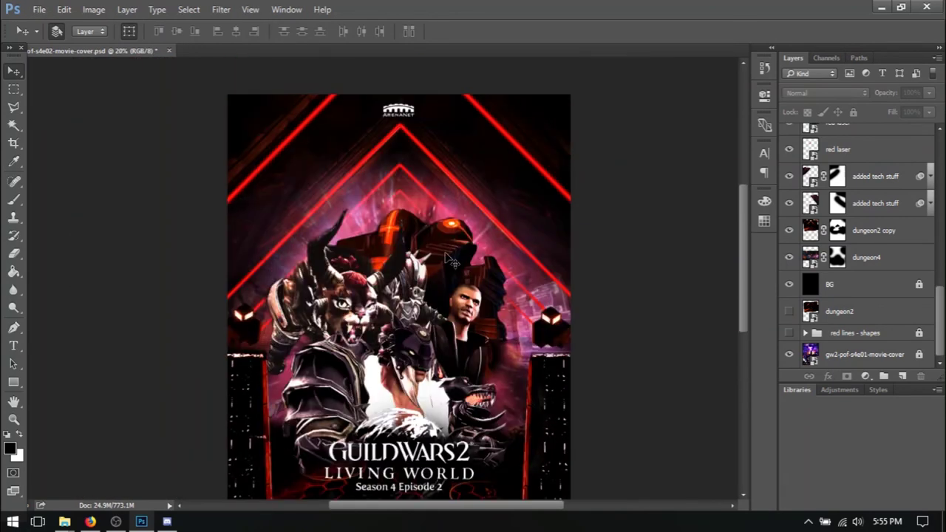
Nudge the robot slightly lower and inspect the red laser layers.
left_click_drag(443, 242, 443, 254)
scroll(872, 280, "down", 1)
left_click(872, 279)
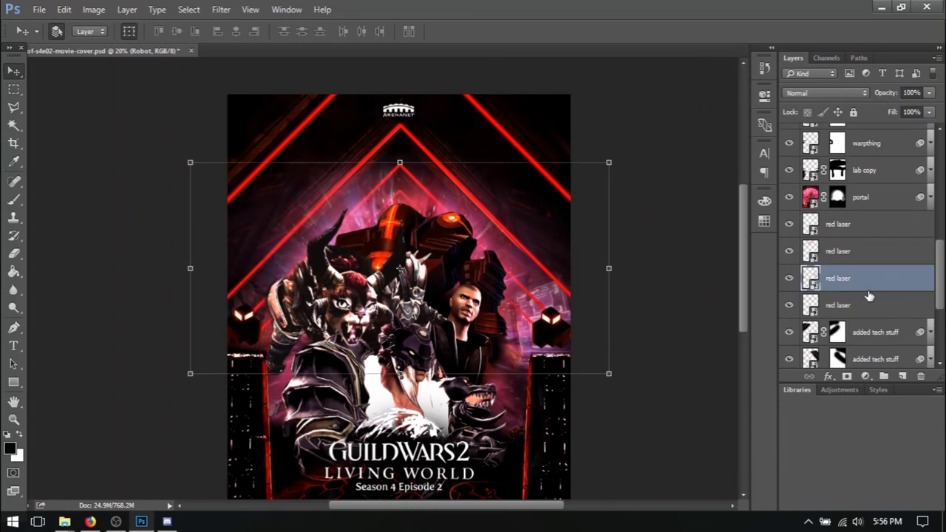
left_click(874, 303)
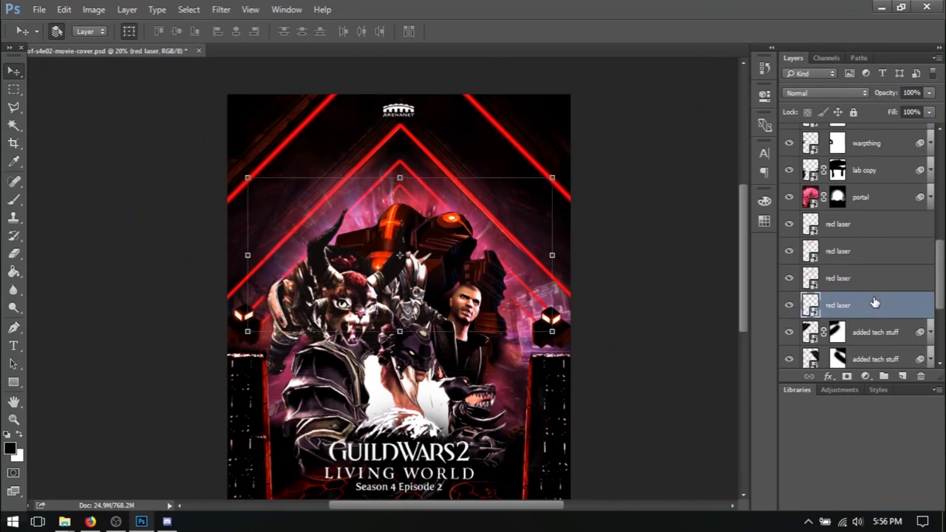
scroll(874, 303, "down", 2)
left_click(603, 323)
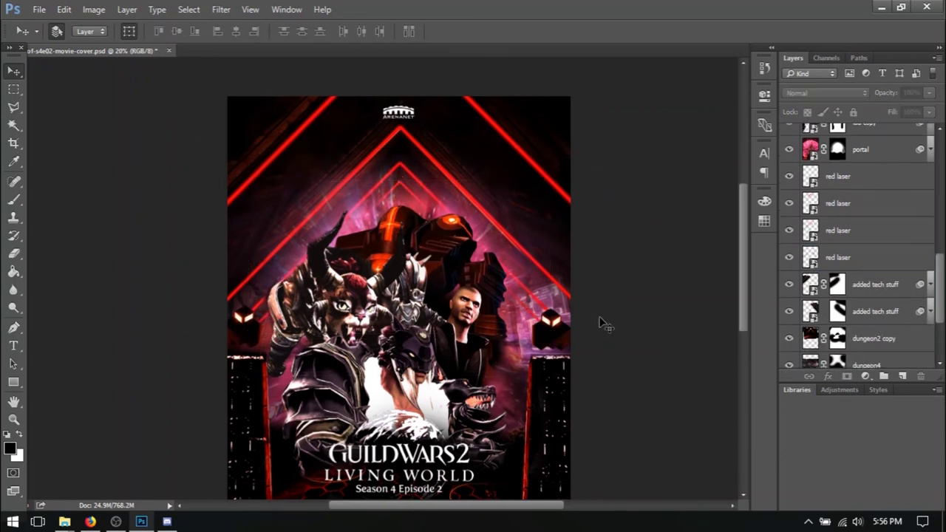
Move dungeon4 above the red laser layers and paint its mask with a ~381 px brush.
scroll(875, 279, "down", 1)
left_click(871, 300)
left_click_drag(866, 316, 866, 148)
left_click(837, 137)
scroll(872, 222, "up", 1)
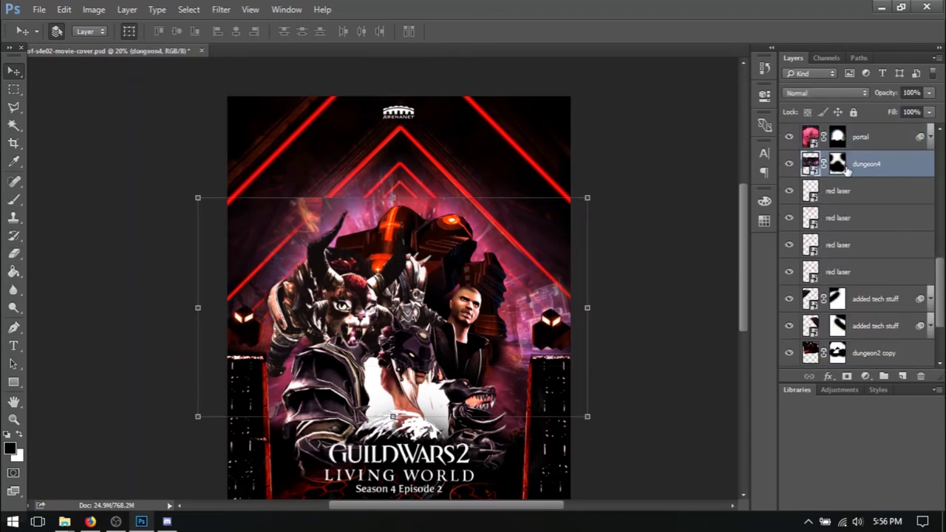
key("b")
key("bracketleft")
key("bracketleft")
key("bracketleft")
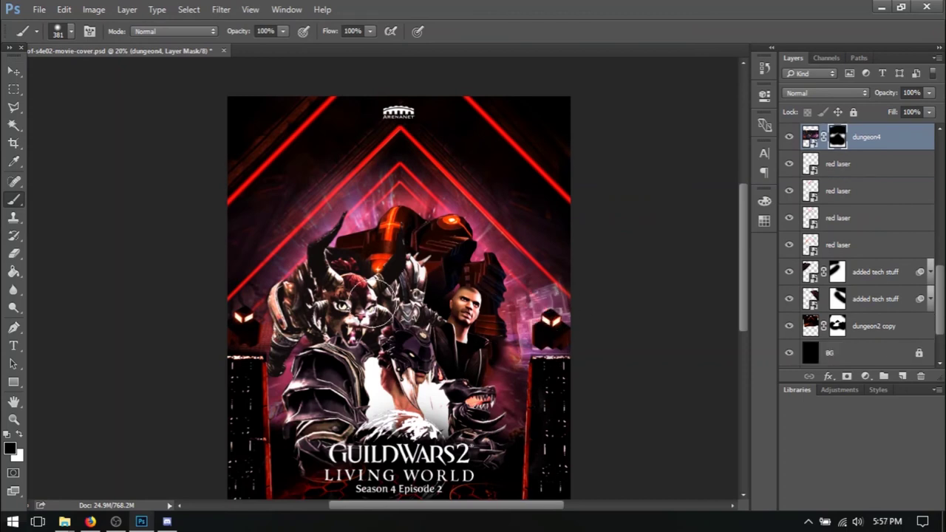
key("x")
key("x")
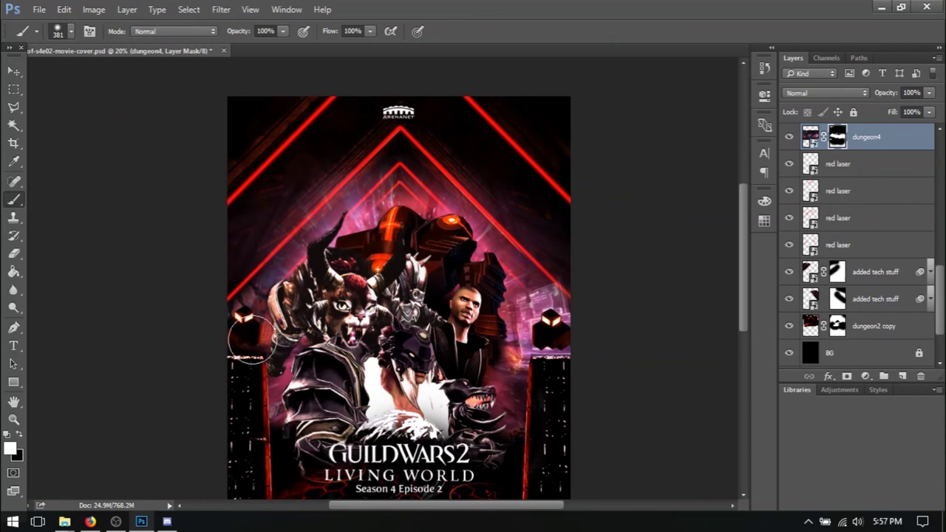
scroll(397, 412, "down", 3)
key("x")
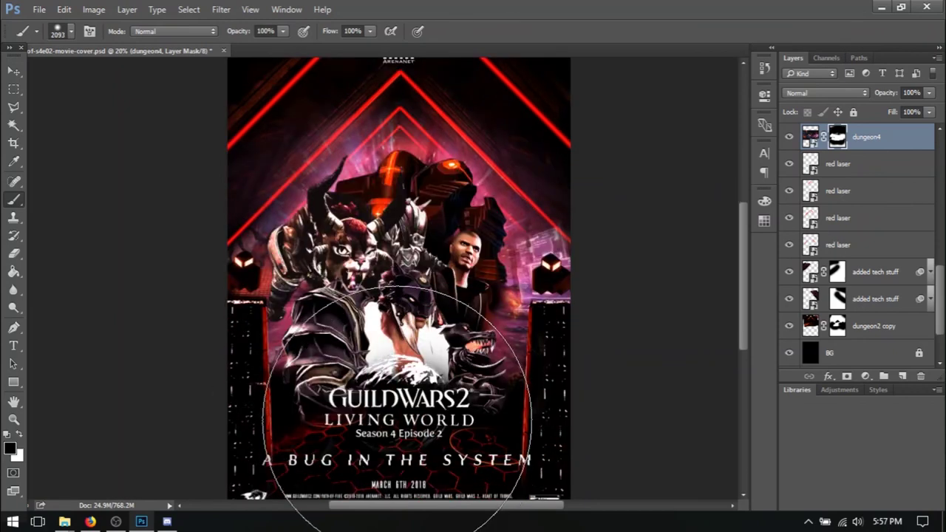
Toggle the tech stuff and lab copy layers' visibility to compare their contribution.
left_click(562, 443, "ctrl")
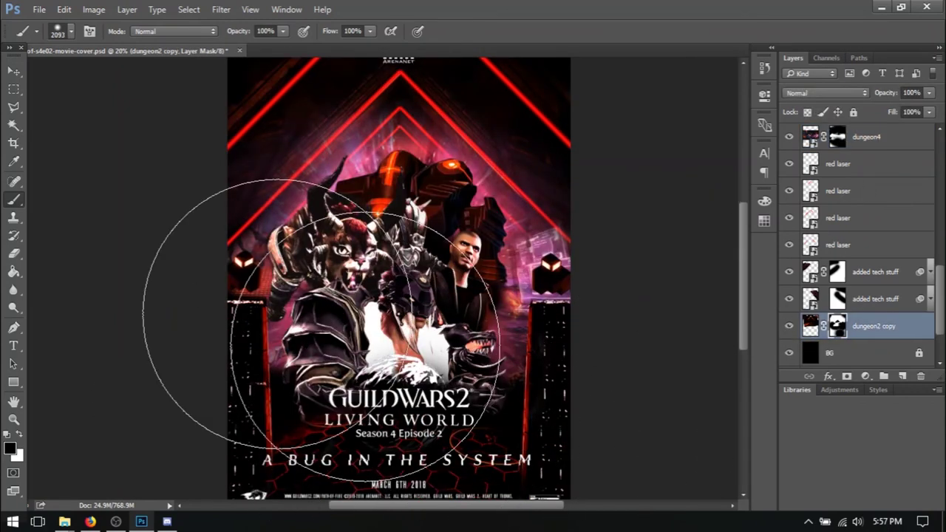
left_click(876, 298)
scroll(881, 325, "up", 3)
scroll(881, 325, "up", 3)
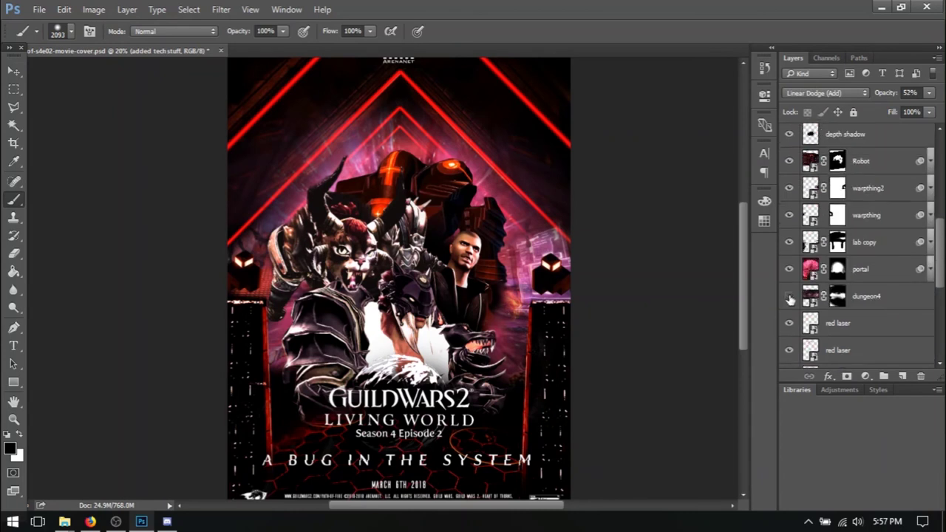
left_click(789, 295)
left_click(788, 294)
scroll(791, 285, "up", 1)
left_click(788, 274)
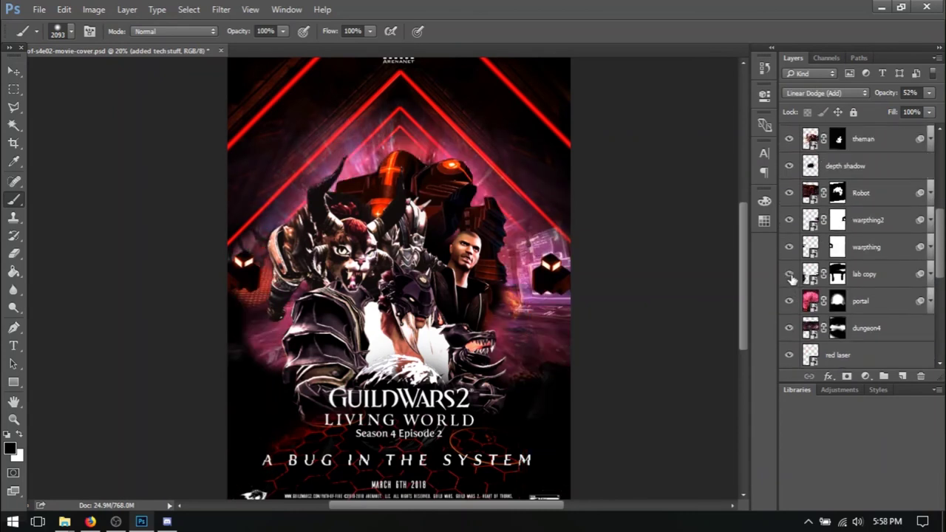
left_click(837, 274)
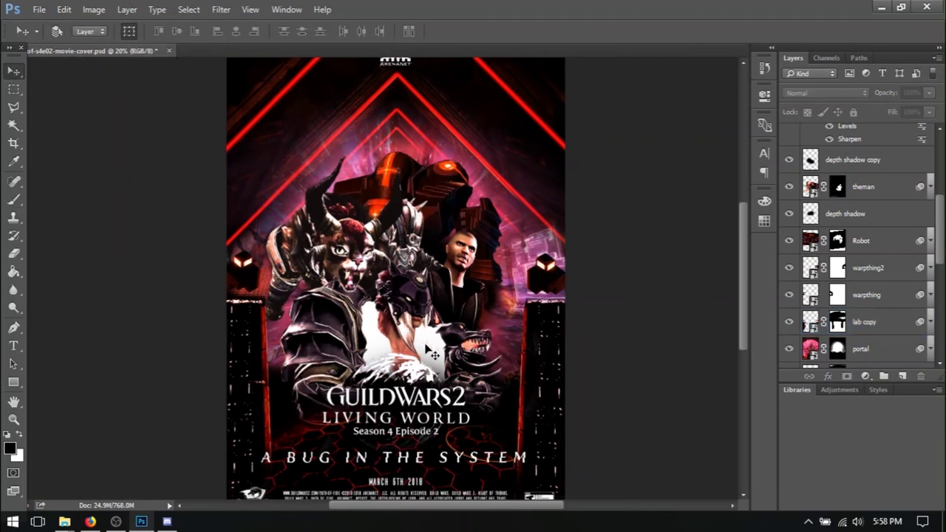
scroll(431, 354, "down", 1)
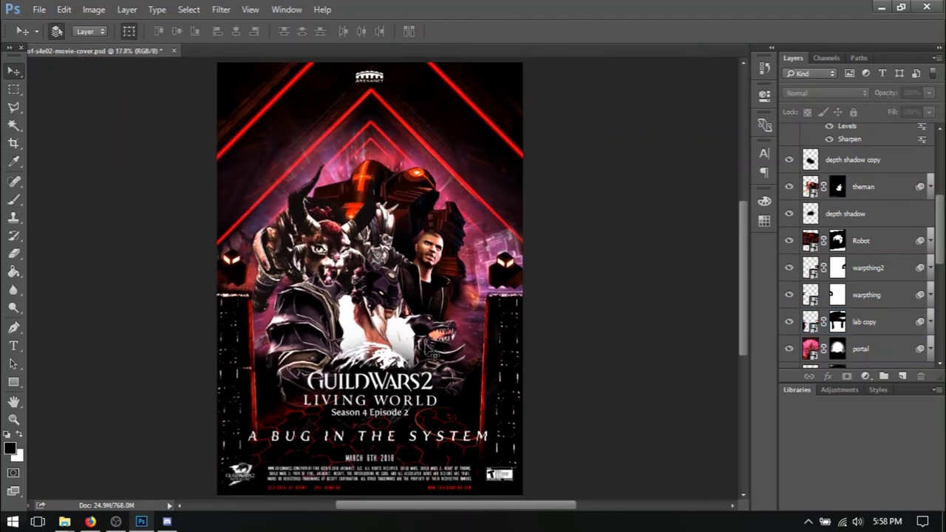
Select the rox character layer for filtering.
left_click(864, 240)
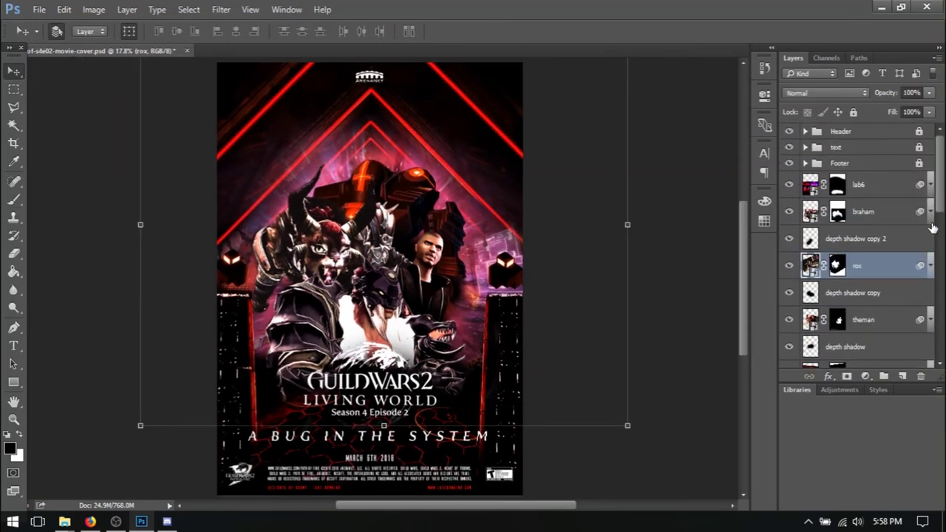
scroll(879, 266, "down", 5)
scroll(882, 289, "down", 5)
scroll(881, 289, "up", 5)
scroll(882, 289, "up", 3)
scroll(318, 295, "up", 1)
scroll(318, 295, "up", 1)
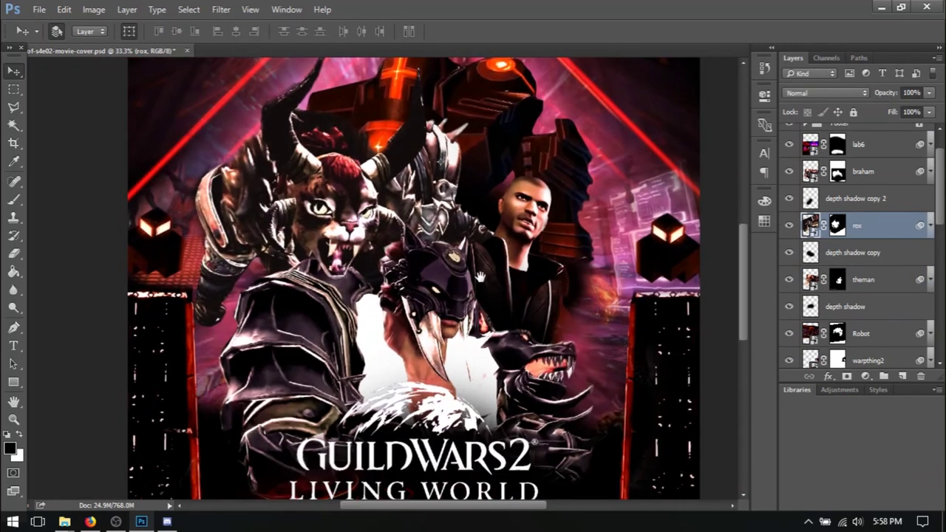
left_click(221, 9)
Apply the Filter Gallery Cutout to rox with 8 levels and Edge Simplicity 0.
left_click(244, 63)
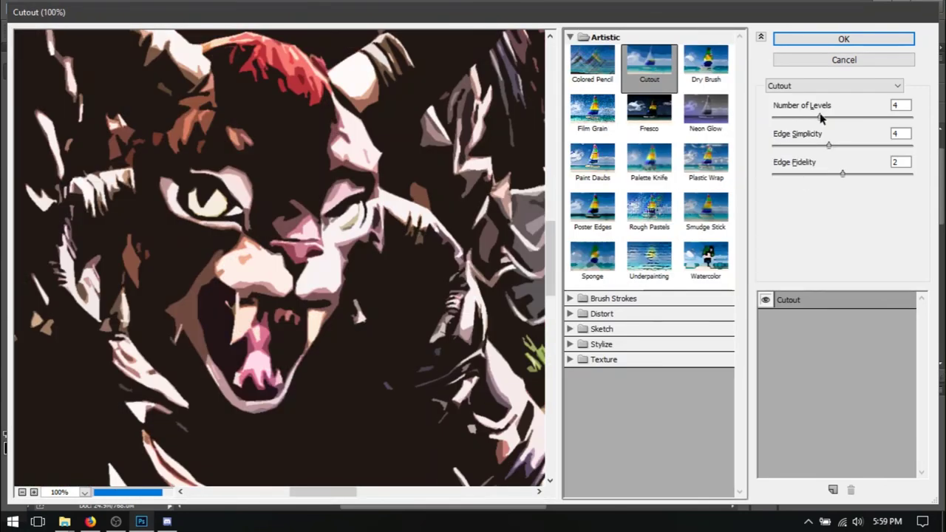
left_click_drag(820, 117, 912, 117)
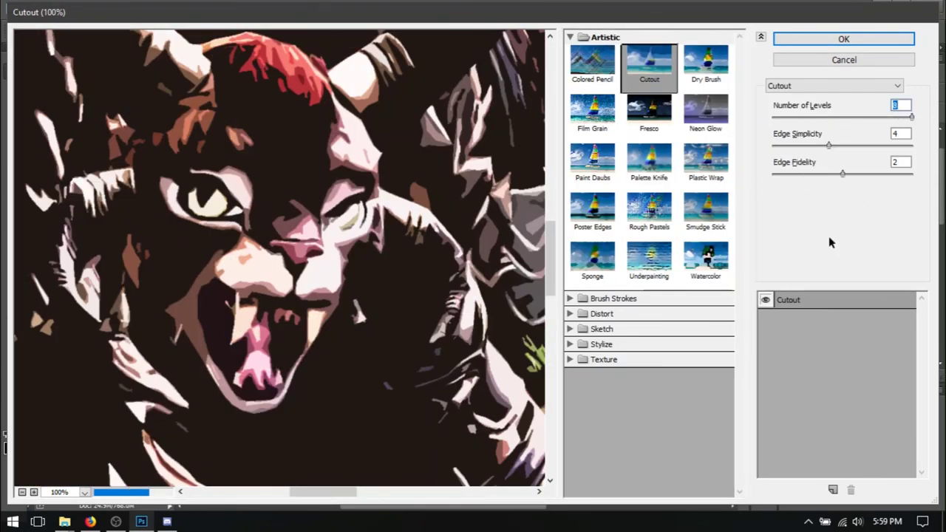
left_click_drag(828, 145, 800, 147)
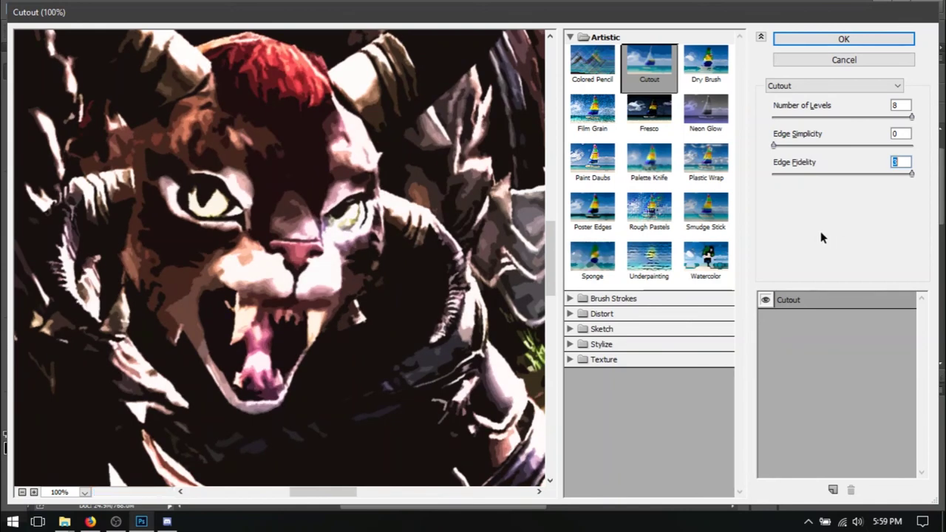
left_click(820, 40)
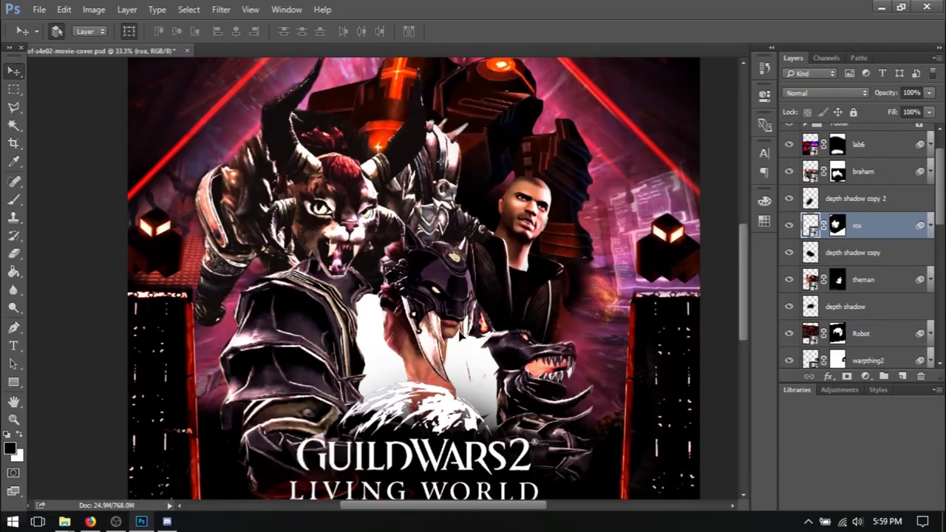
left_click(930, 226)
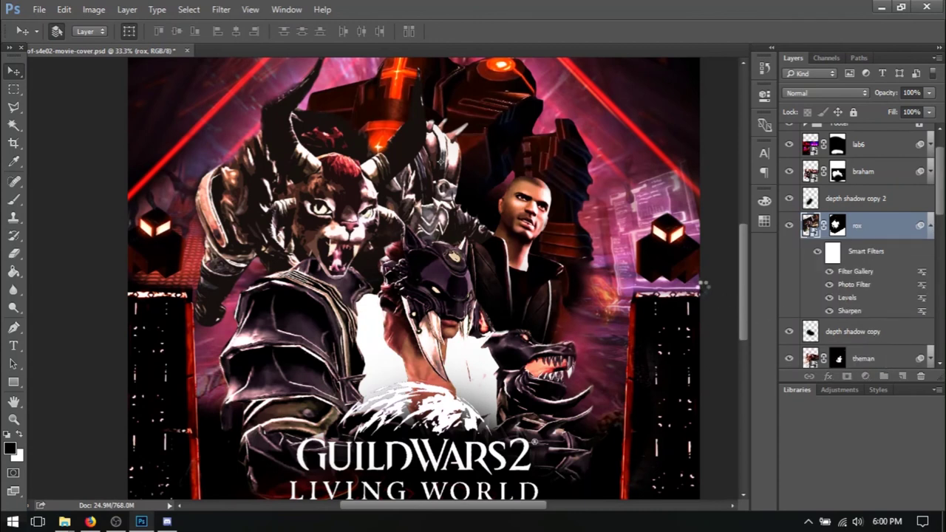
Fade rox's Cutout Filter Gallery effect to about 37% opacity.
scroll(892, 309, "down", 1)
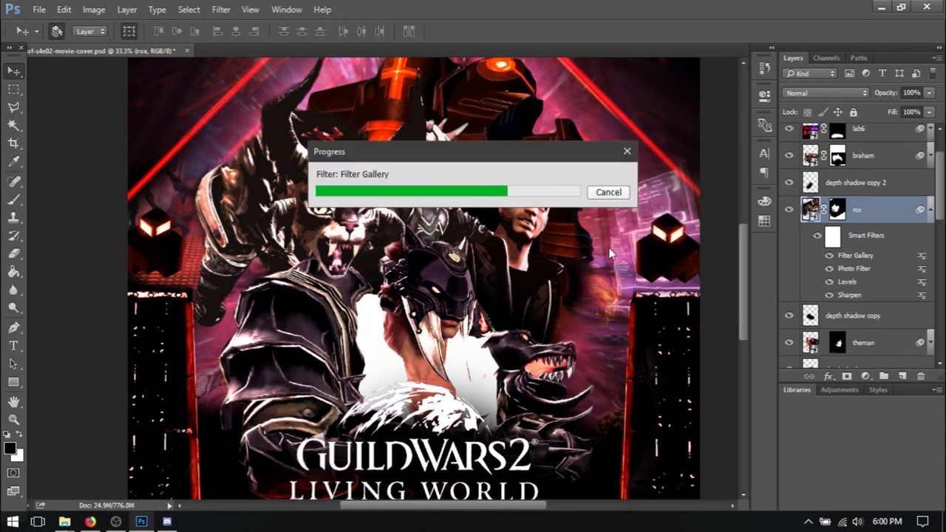
left_click_drag(668, 167, 622, 189)
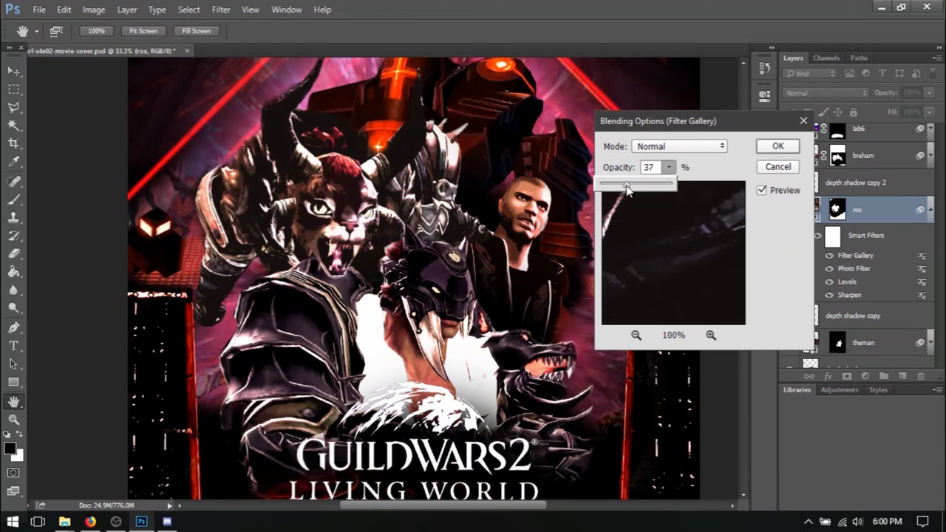
key("Return")
Delete the Filter Gallery smart filter from theman layer.
left_click(930, 232)
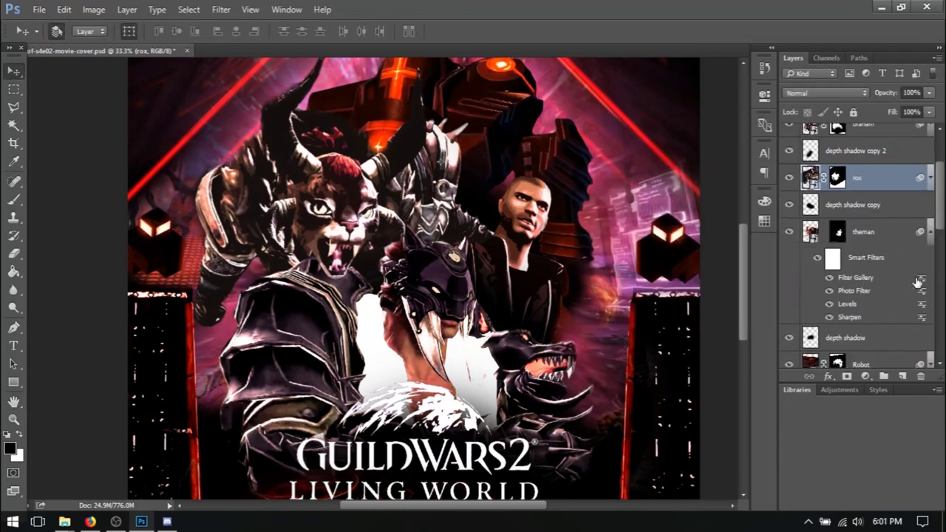
left_click_drag(851, 280, 920, 376)
scroll(632, 327, "down", 4)
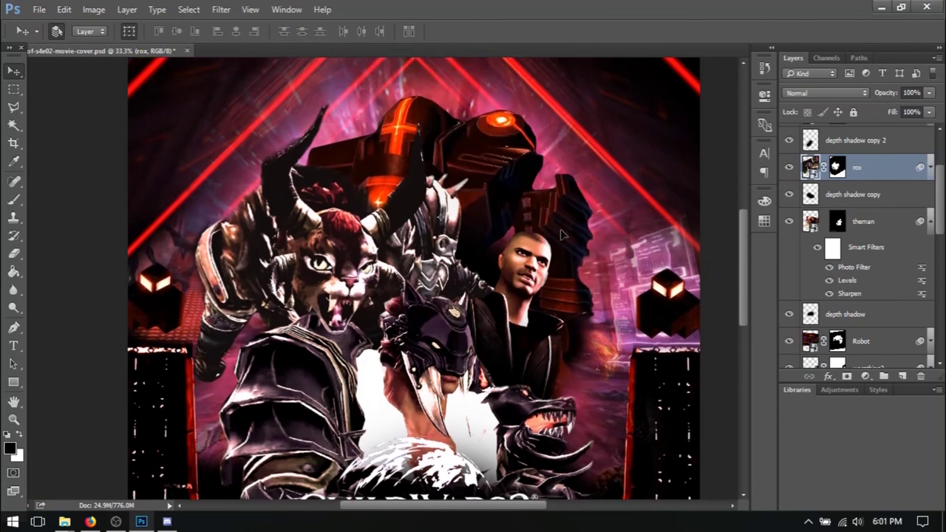
scroll(632, 327, "up", 2)
scroll(614, 311, "down", 2)
left_click(591, 292)
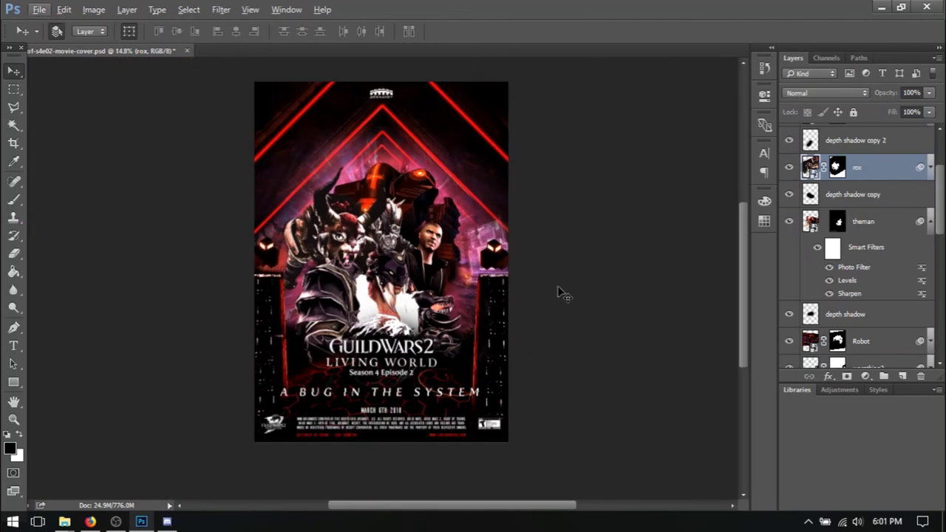
scroll(584, 310, "up", 1)
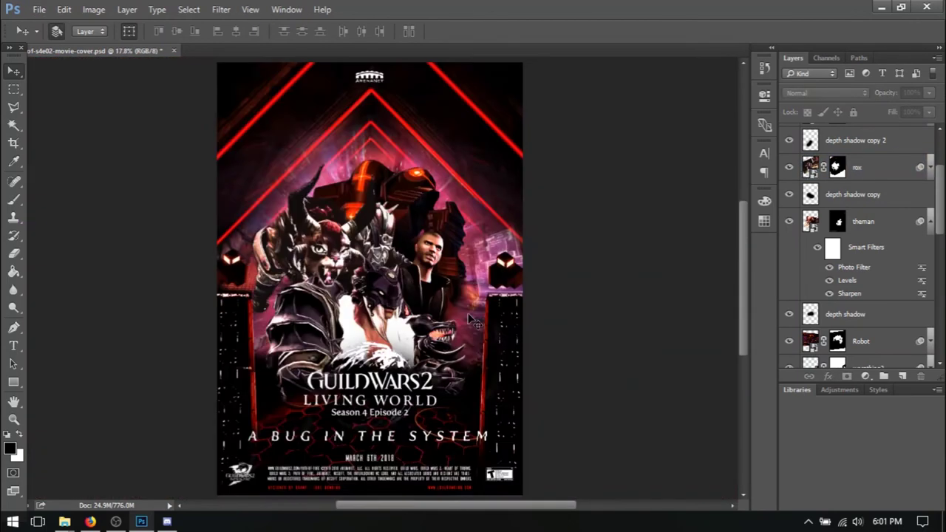
scroll(375, 308, "up", 2)
scroll(378, 310, "up", 1)
scroll(857, 236, "up", 2)
left_click(853, 258)
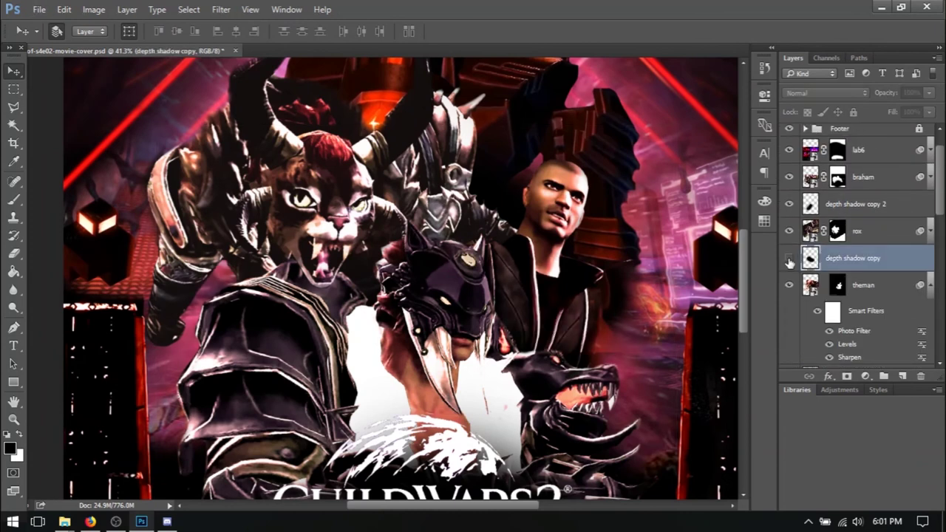
Set a 108 px brush and step through the depth shadow copy 2 and depth shadow layers.
key("b")
left_click_drag(155, 283, 122, 273)
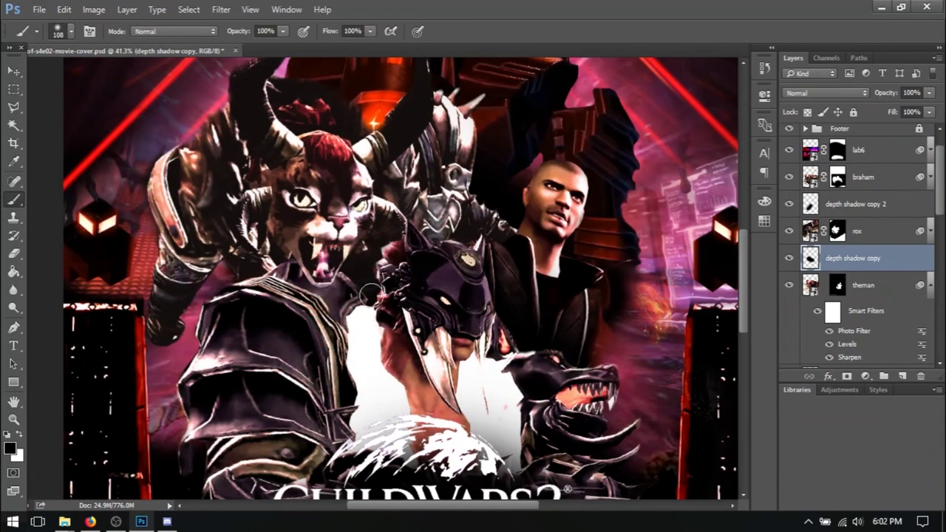
left_click(851, 212)
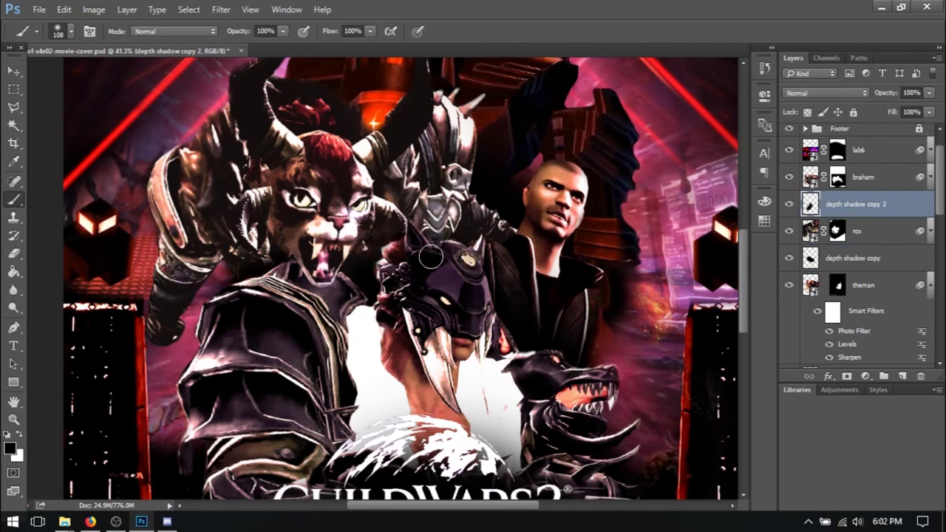
left_click(930, 284)
left_click(845, 312)
scroll(370, 281, "up", 1)
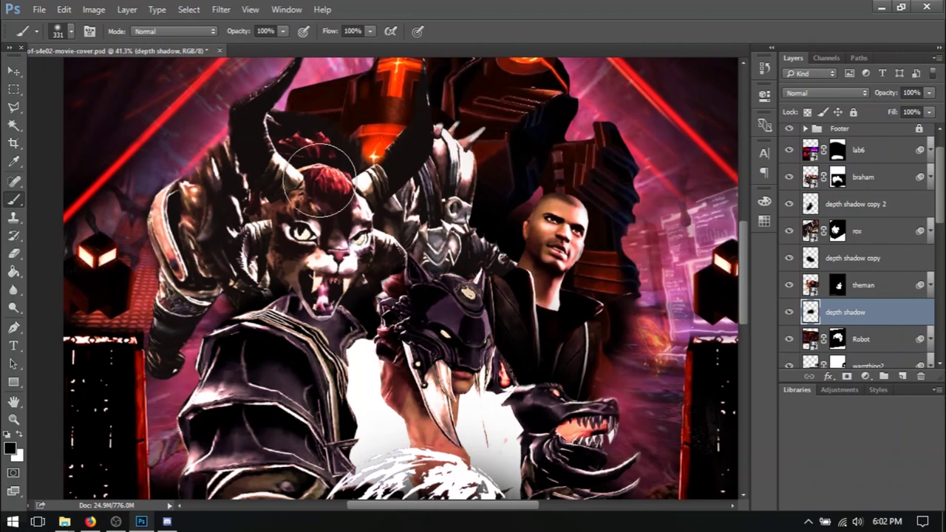
scroll(253, 190, "up", 2)
scroll(253, 190, "up", 1)
key("alt+bracketright")
key("alt+bracketright")
key("alt+bracketright")
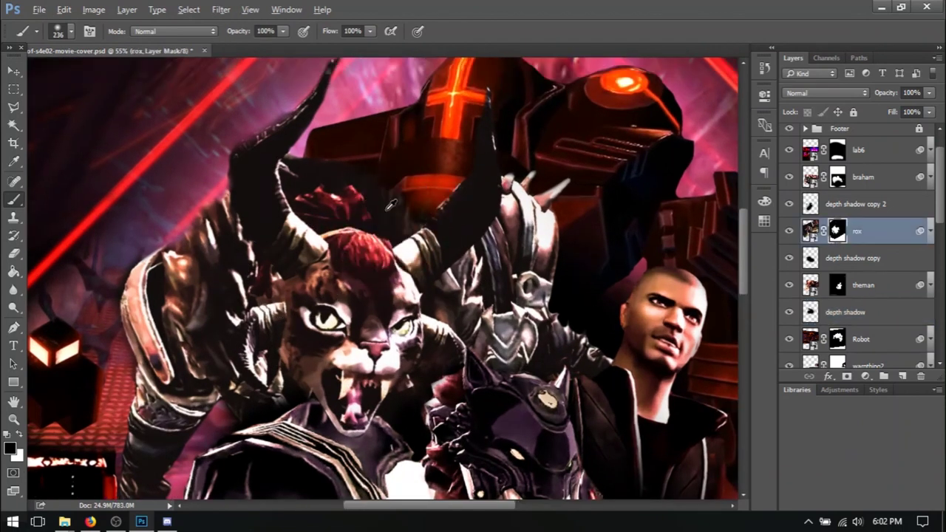
Extend the horn upward and trim it to a clean tip on the rox mask with a 42-47 px brush.
left_click_drag(369, 199, 421, 214)
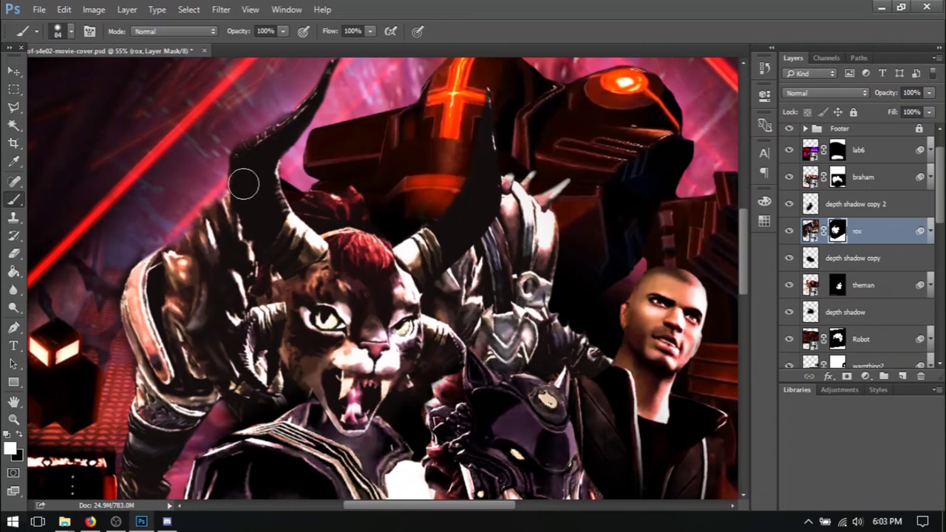
scroll(243, 189, "up", 1)
scroll(259, 148, "up", 1)
left_click_drag(263, 205, 293, 162)
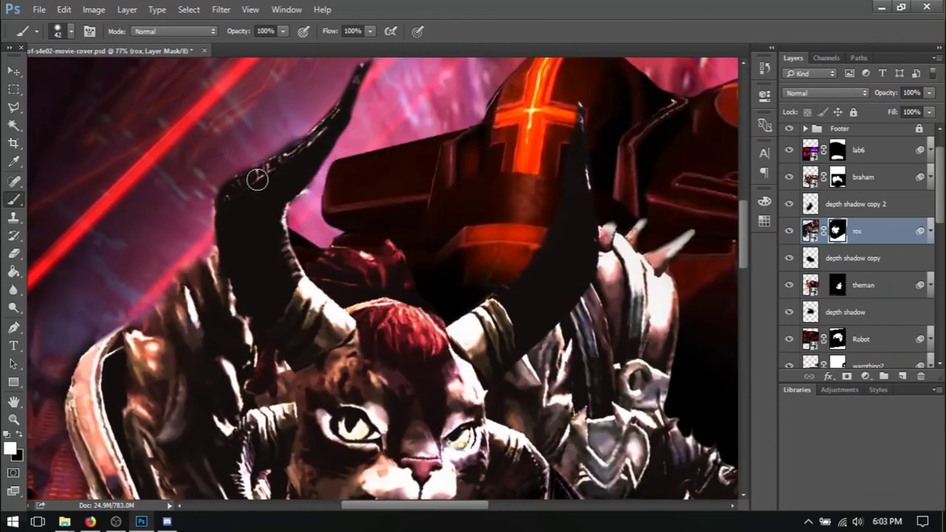
scroll(302, 120, "up", 1)
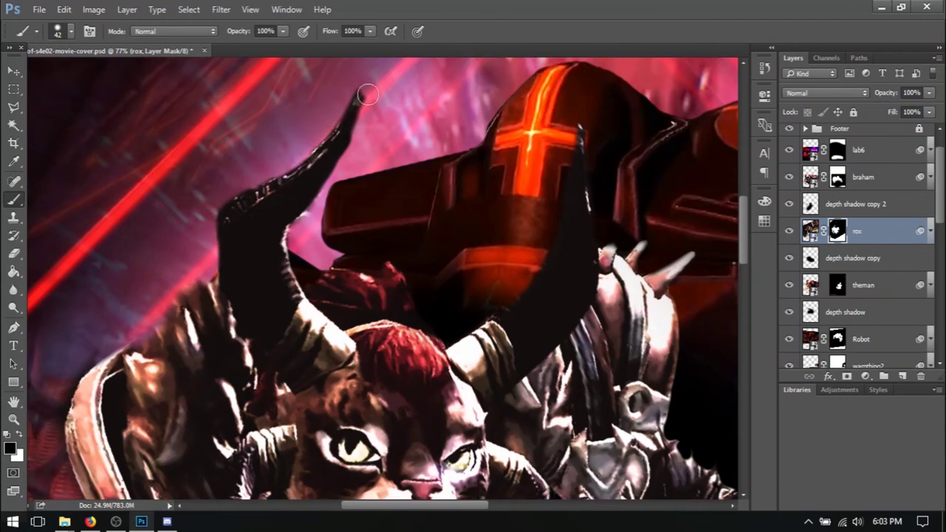
key("x")
left_click_drag(348, 153, 378, 70)
key("x")
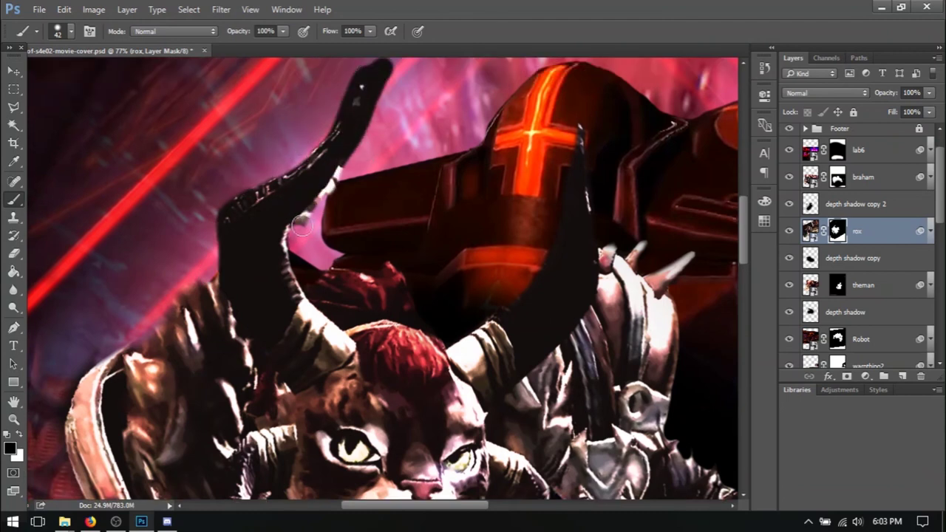
left_click_drag(347, 174, 345, 89)
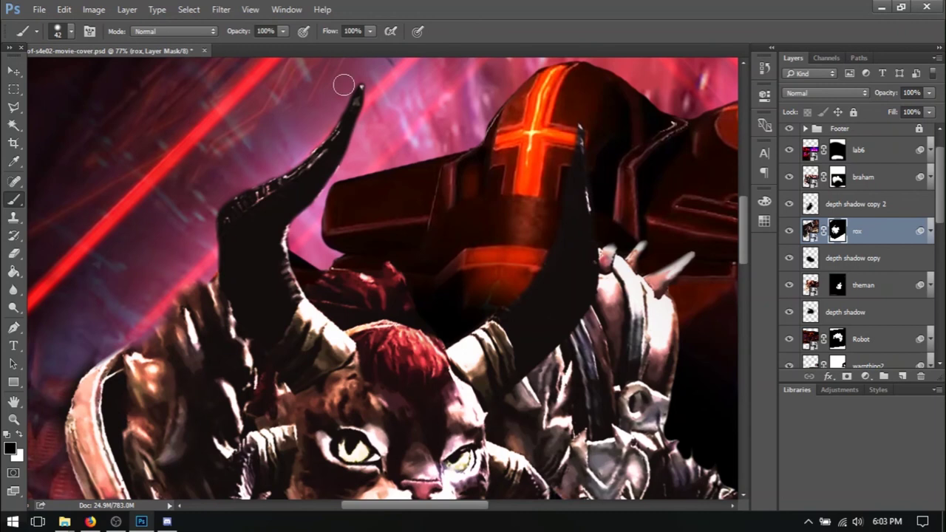
Reveal the shoulder pad's left edge and mask along its lower-left edge on the rox mask.
left_click_drag(299, 262, 454, 199)
left_click_drag(269, 294, 223, 312)
key("x")
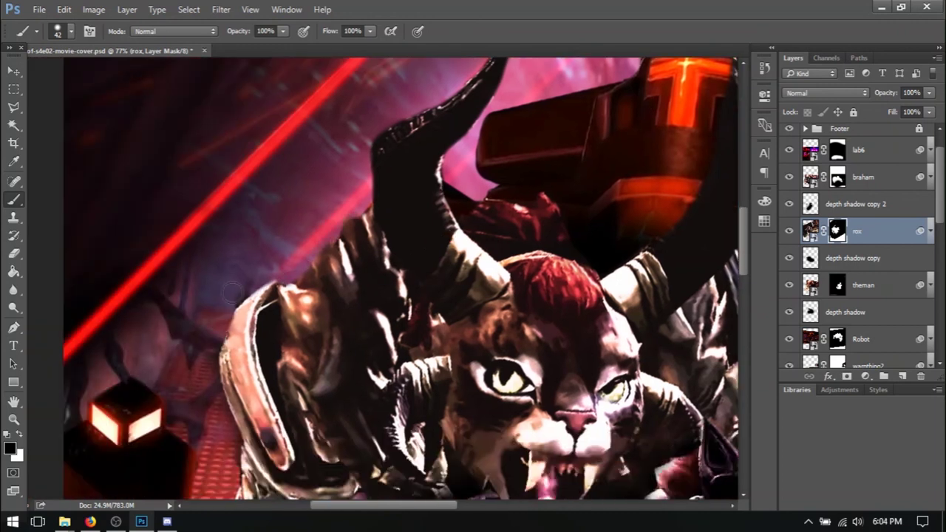
left_click_drag(215, 394, 234, 462)
scroll(347, 203, "up", 3)
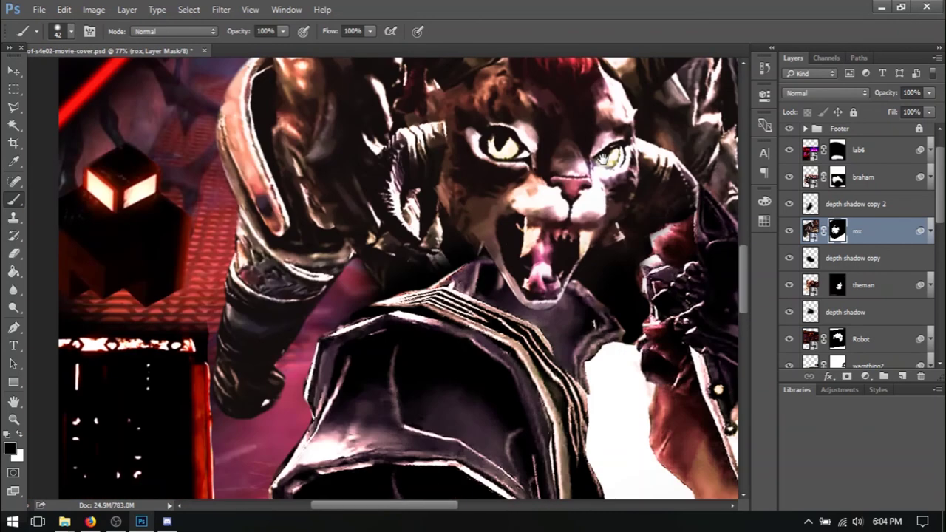
Hide a sliver along the arm and thin the black spike's left edge with a fine brush.
mouse_move(346, 203)
left_mouse_down()
mouse_move(288, 219)
mouse_move(426, 217)
left_mouse_up()
key("x")
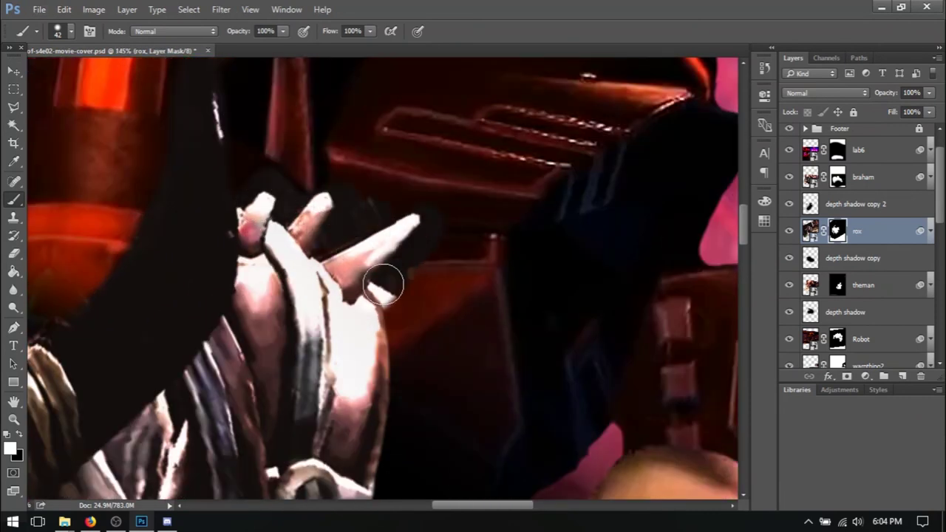
key("x")
left_click_drag(252, 164, 242, 164)
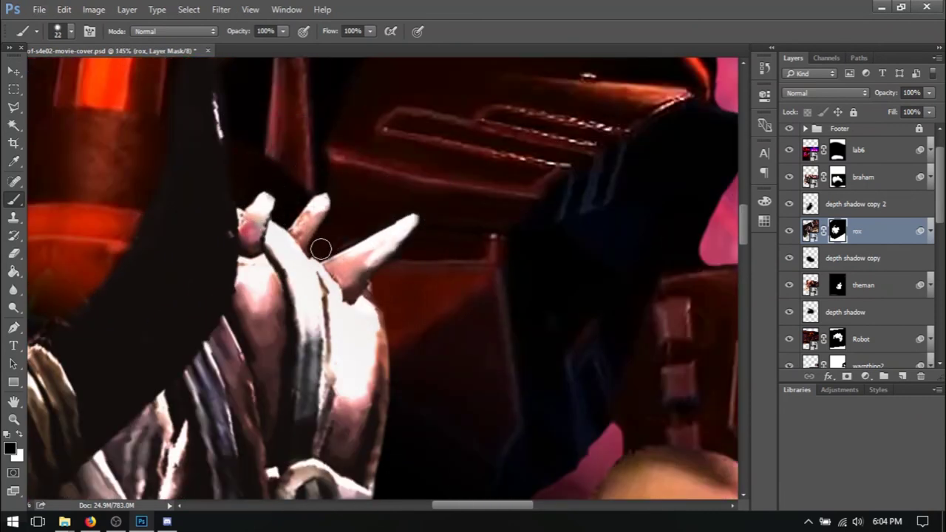
left_click_drag(280, 175, 384, 317)
left_click_drag(285, 137, 317, 274)
mouse_move(296, 100)
left_mouse_down()
mouse_move(258, 325)
mouse_move(522, 110)
left_mouse_up()
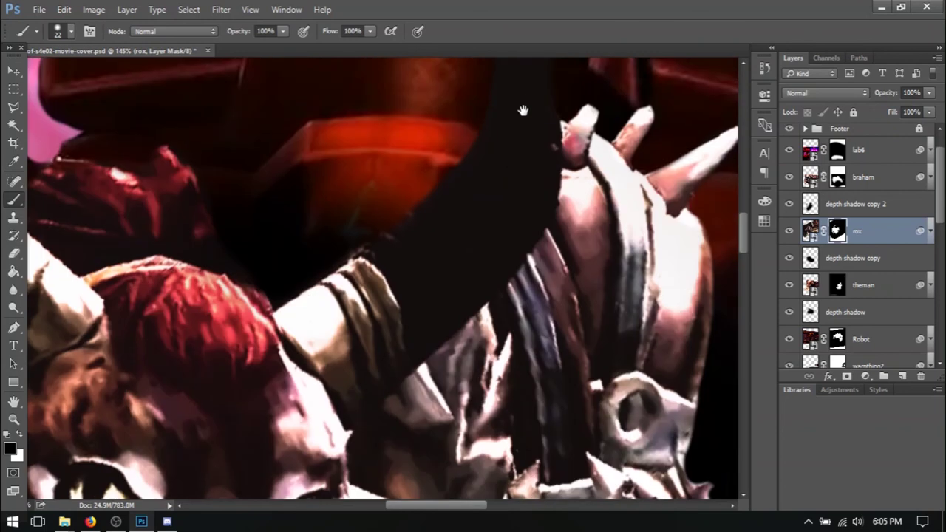
mouse_move(564, 332)
left_mouse_down()
mouse_move(510, 203)
mouse_move(399, 159)
left_mouse_up()
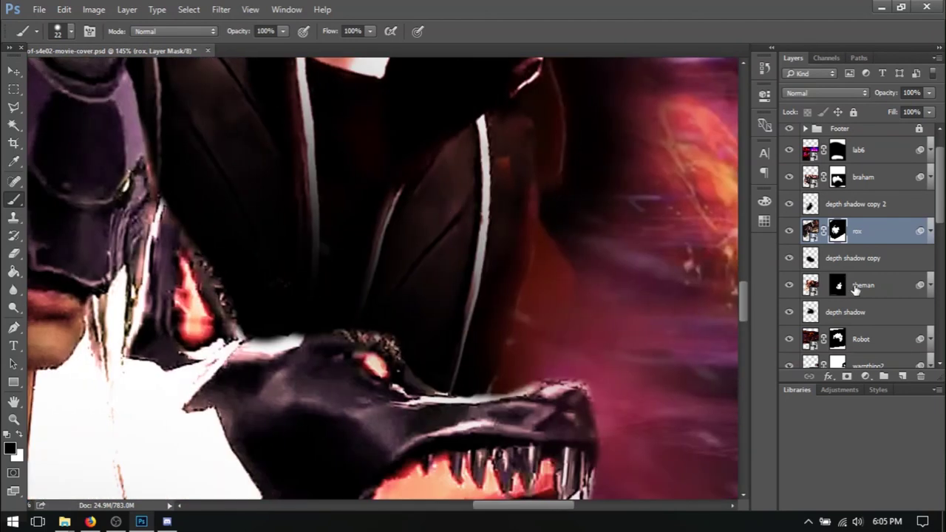
Brush theman's mask along the jacket edge above the dog's head, then view the whole cover.
right_click(551, 79)
left_click(591, 148)
mouse_move(502, 172)
left_mouse_down()
mouse_move(500, 333)
mouse_move(490, 266)
left_mouse_up()
mouse_move(495, 144)
left_mouse_down()
mouse_move(515, 124)
mouse_move(481, 365)
mouse_move(515, 279)
left_mouse_up()
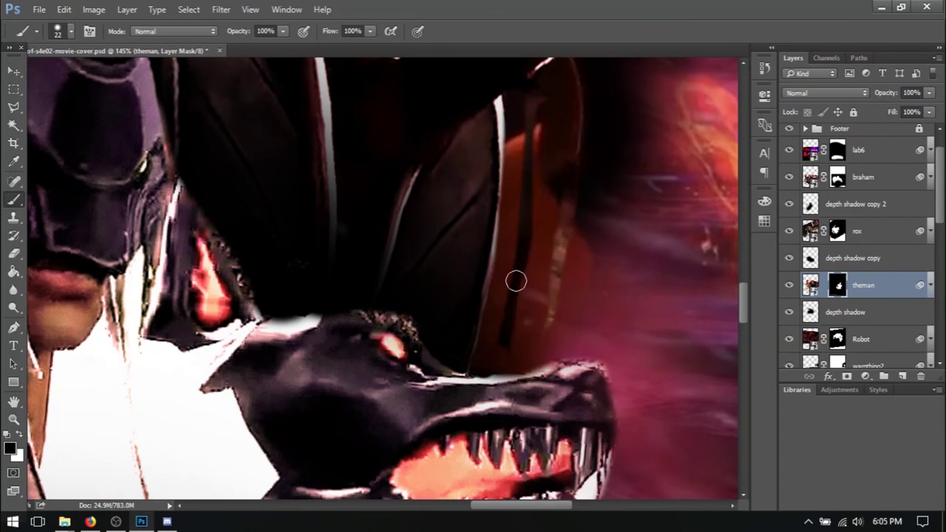
scroll(571, 220, "up", 3)
scroll(448, 304, "down", 4)
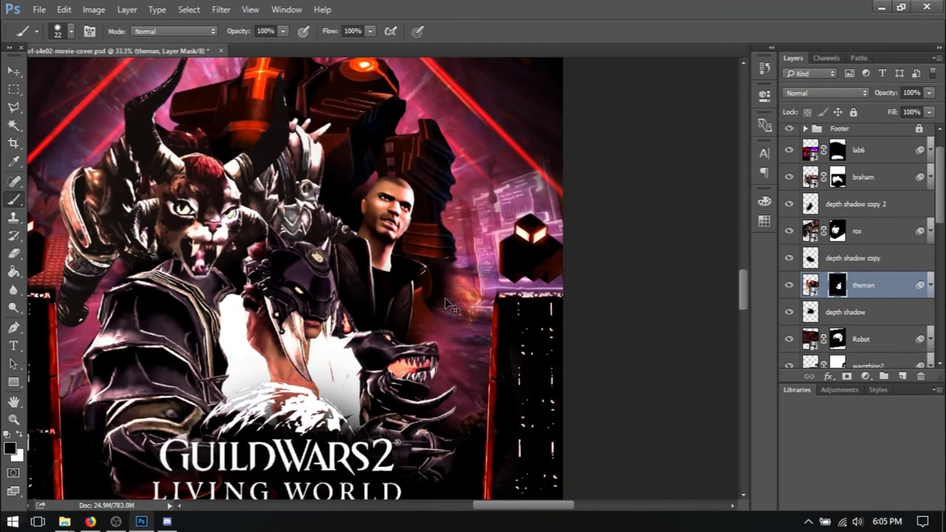
left_click_drag(385, 369, 488, 318)
scroll(487, 318, "down", 3)
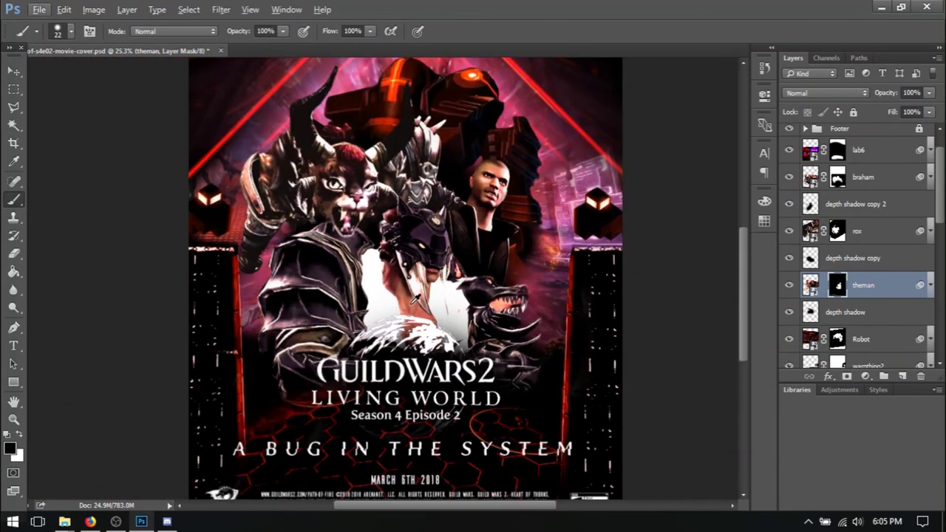
Expand the Footer group and select the credit and Guildwars2 website text layers.
key("v")
scroll(417, 337, "down", 1)
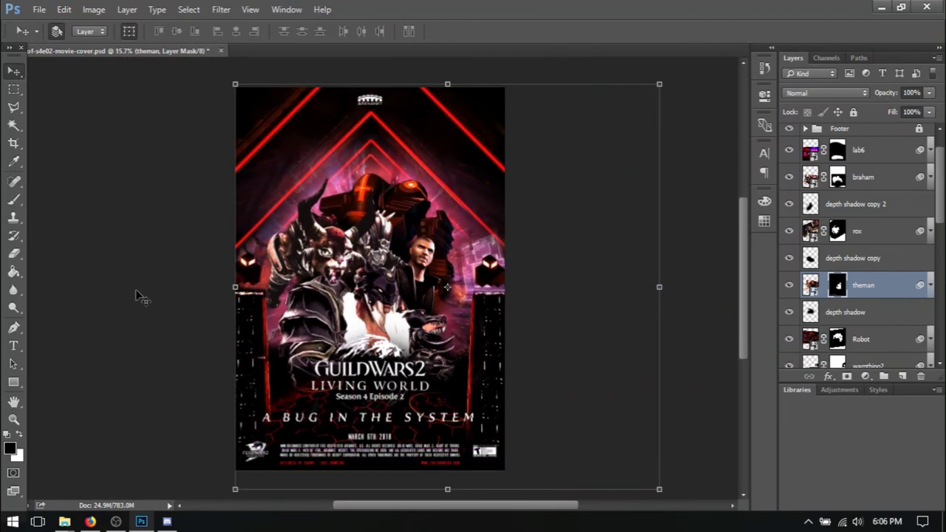
scroll(857, 221, "up", 2)
left_click(842, 163)
left_click(807, 163, "ctrl")
left_click(880, 292)
left_click(873, 266, "shift")
left_click(764, 153)
Recolour the selected footer text lines red (#fa190e), sampled from the poster artwork.
left_click(721, 228)
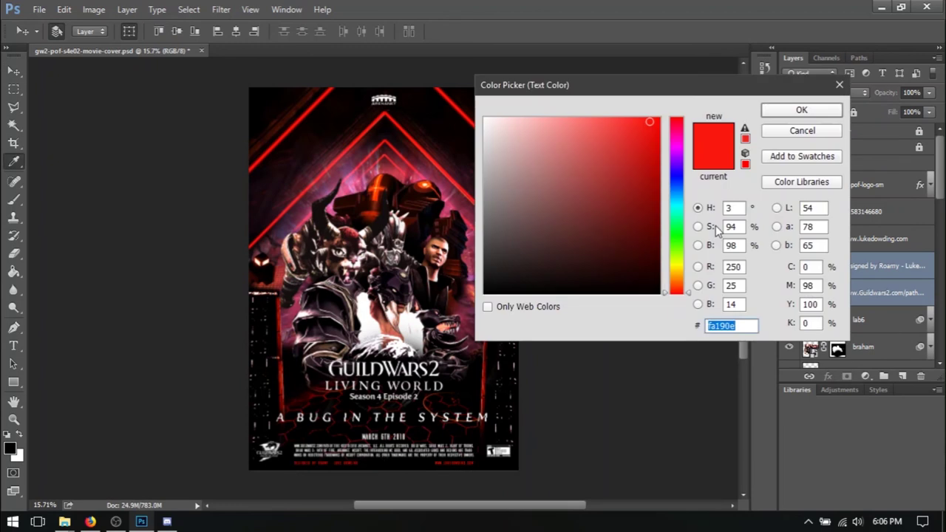
key("Escape")
left_click(874, 239, "shift")
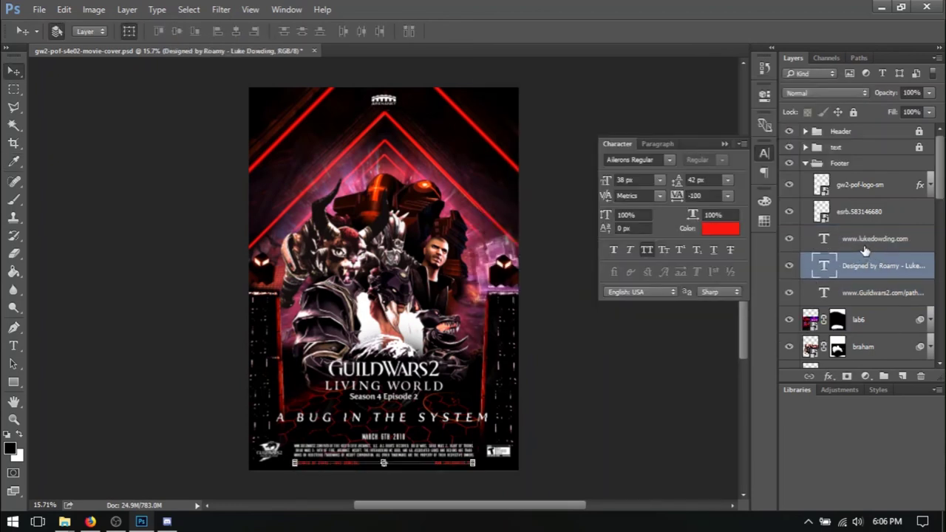
left_click(721, 228)
left_click(379, 118)
left_click(812, 108)
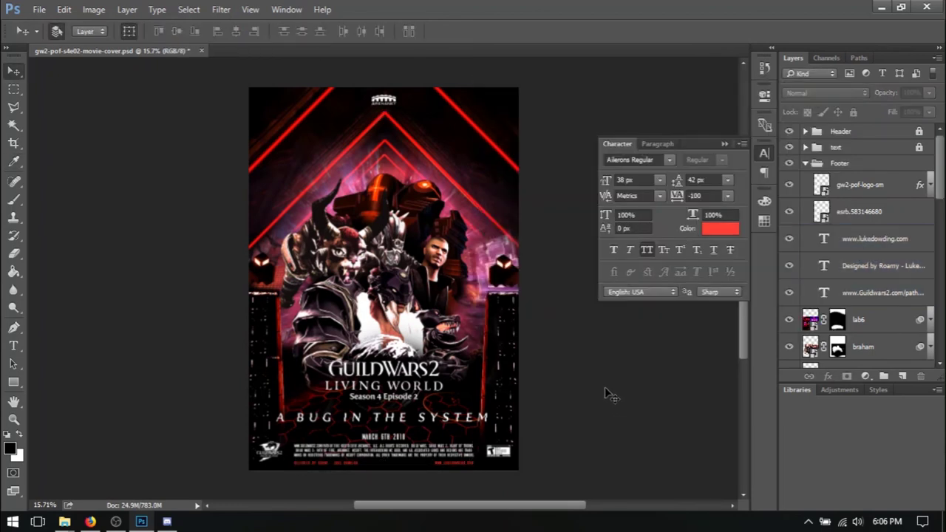
left_click(724, 143)
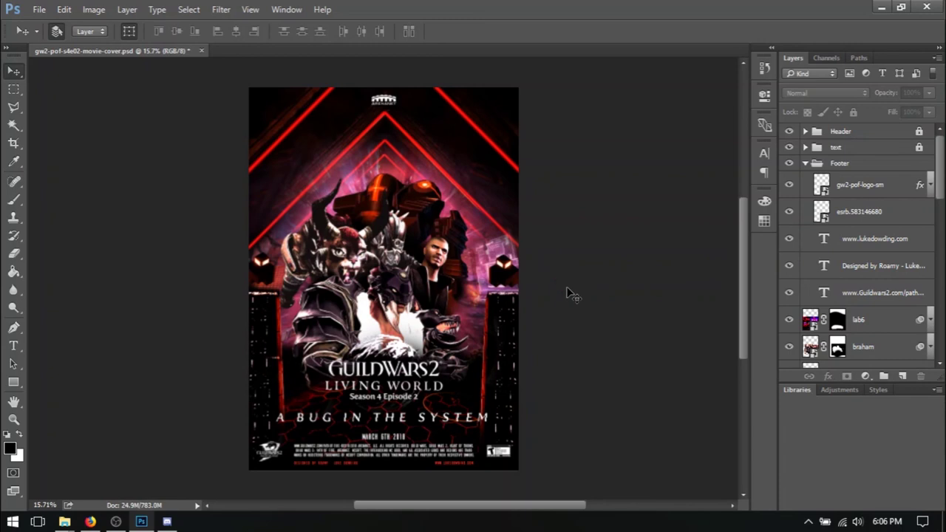
scroll(399, 325, "up", 1)
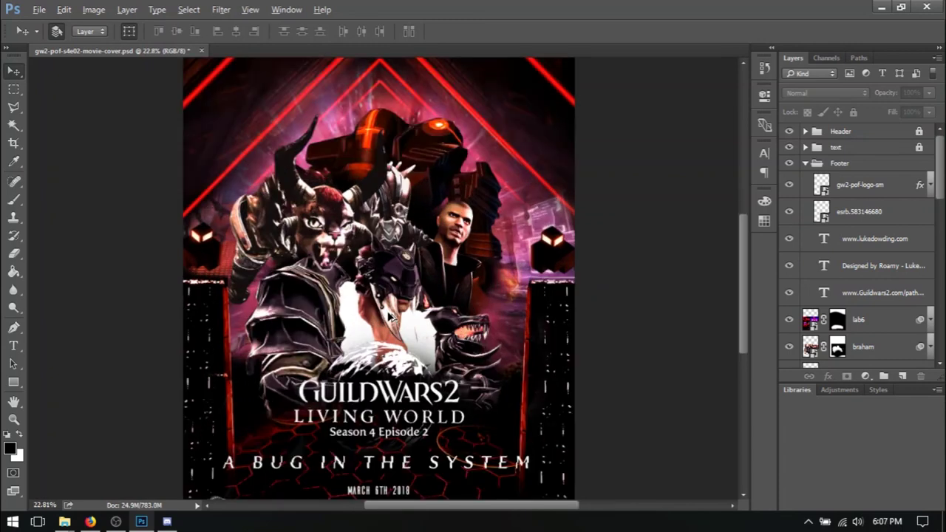
Paint theman's mask to reveal more of the man's head left edge, then zoom out.
scroll(369, 325, "up", 1)
scroll(384, 348, "up", 2)
scroll(397, 373, "up", 2)
scroll(397, 373, "up", 2)
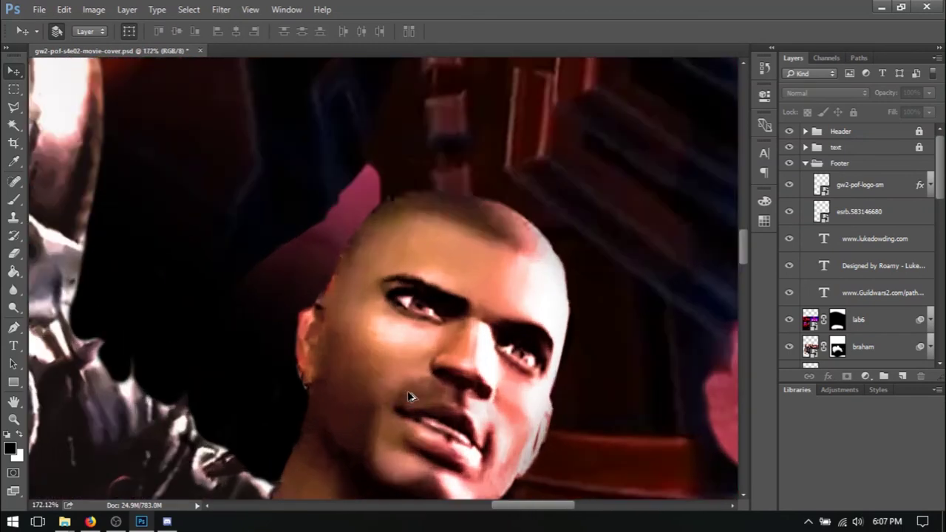
scroll(408, 396, "up", 1)
left_click(839, 162)
scroll(835, 273, "down", 5)
left_click(836, 274)
key("b")
mouse_move(317, 358)
left_mouse_down()
mouse_move(325, 281)
mouse_move(383, 178)
mouse_move(328, 264)
left_mouse_up()
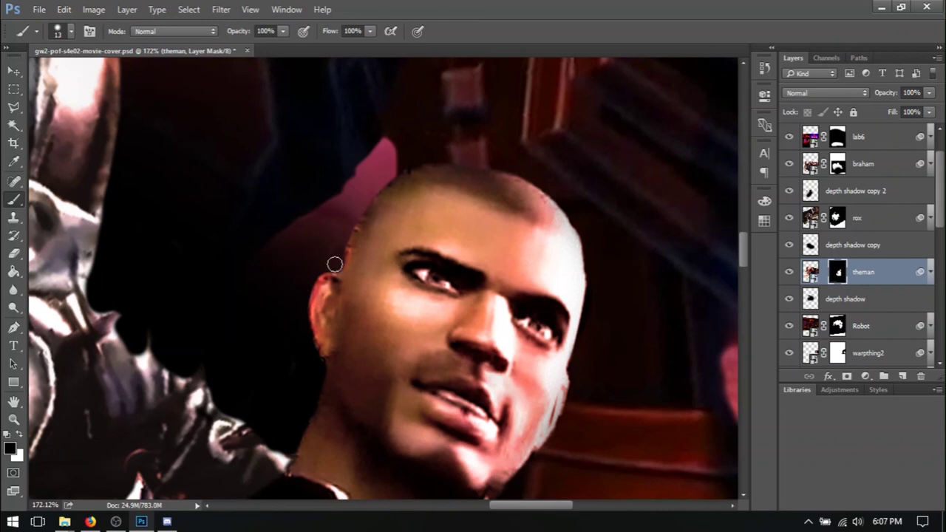
scroll(329, 318, "down", 3)
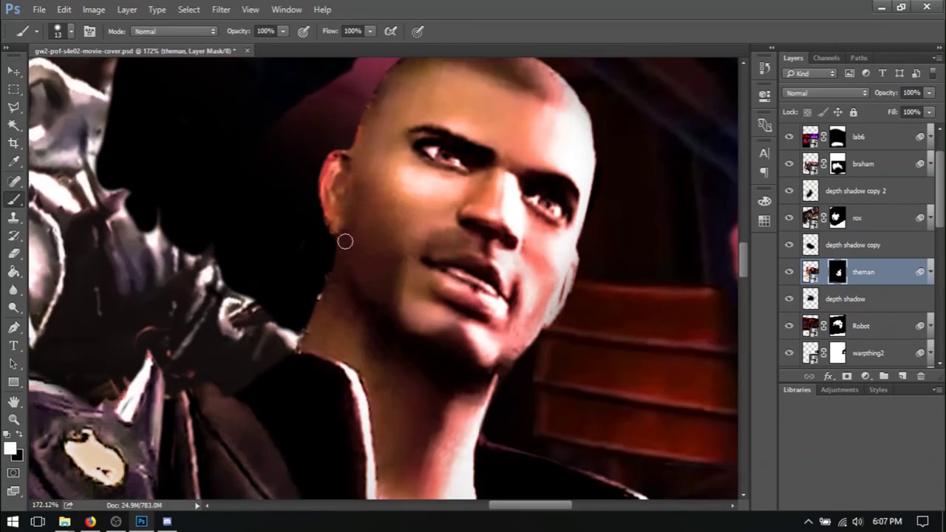
scroll(414, 273, "right", 2)
scroll(508, 244, "up", 3)
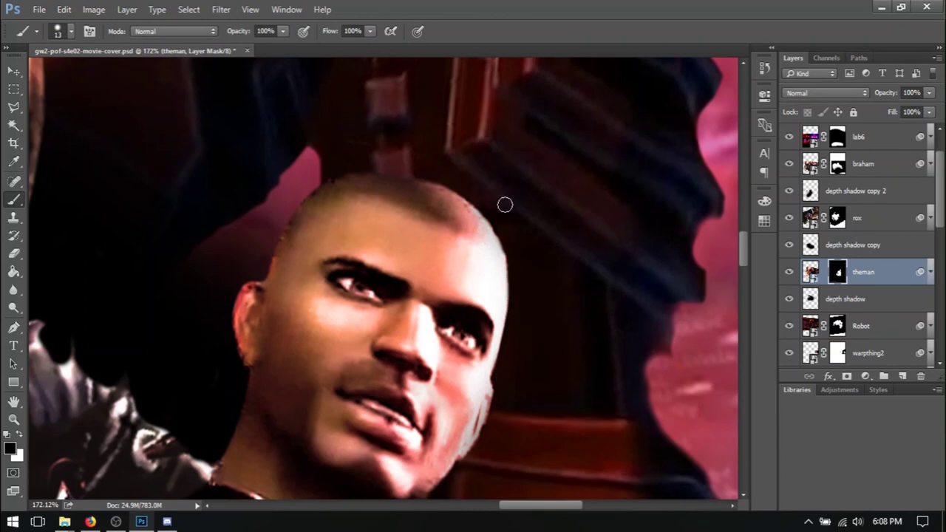
scroll(332, 312, "down", 2)
scroll(331, 313, "down", 1)
scroll(295, 329, "down", 1)
scroll(258, 347, "down", 1)
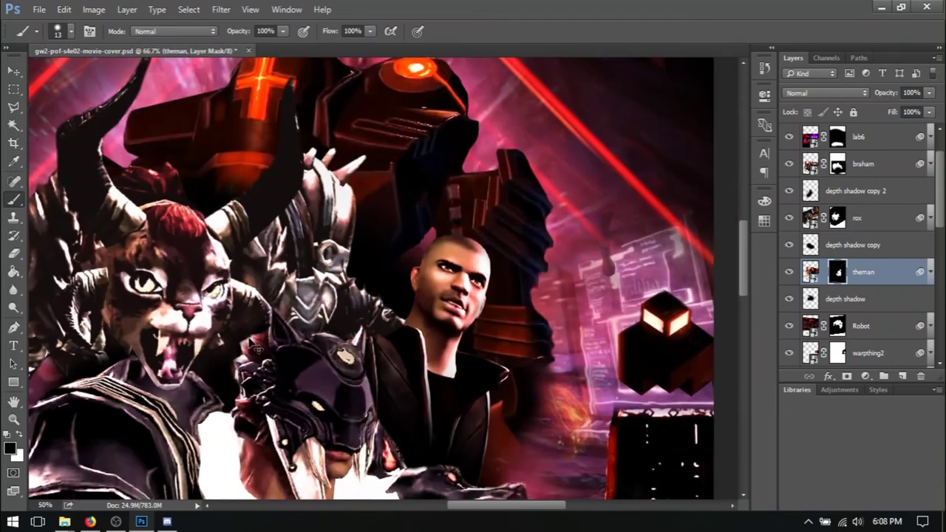
scroll(258, 347, "down", 2)
scroll(258, 347, "down", 2)
Hide the white fur above the GUILDWARS2 logo on braham's mask with a 1249 px brush.
key("v")
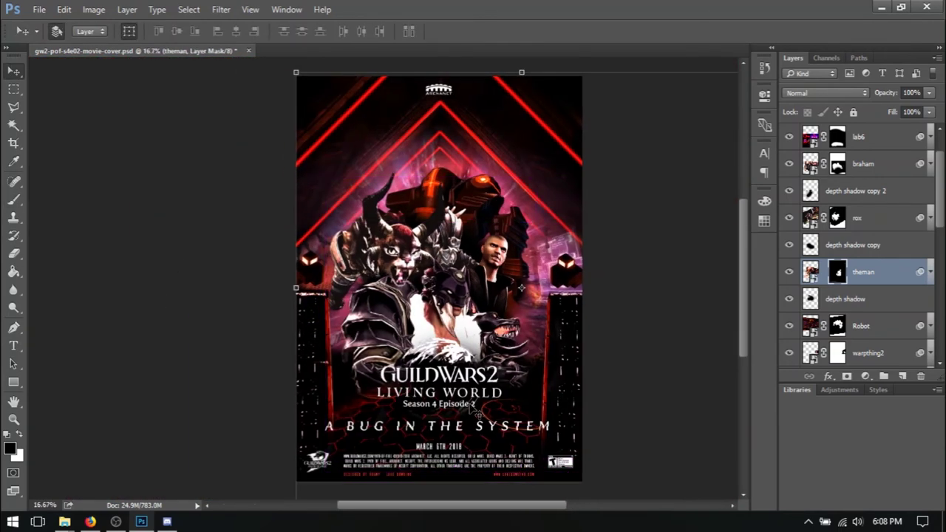
scroll(473, 409, "up", 3)
left_click(222, 436, "ctrl")
key("b")
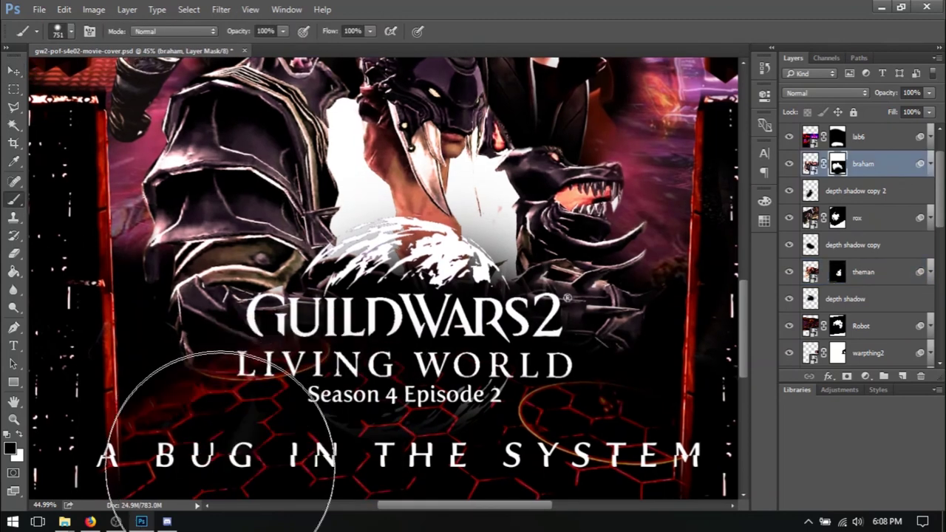
left_click_drag(354, 333, 444, 340)
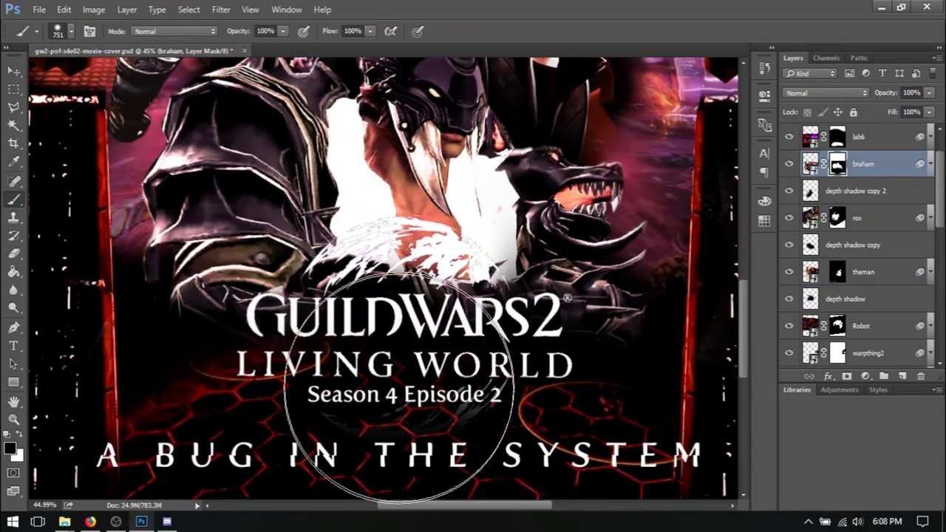
left_click_drag(359, 327, 458, 328)
scroll(458, 370, "down", 2)
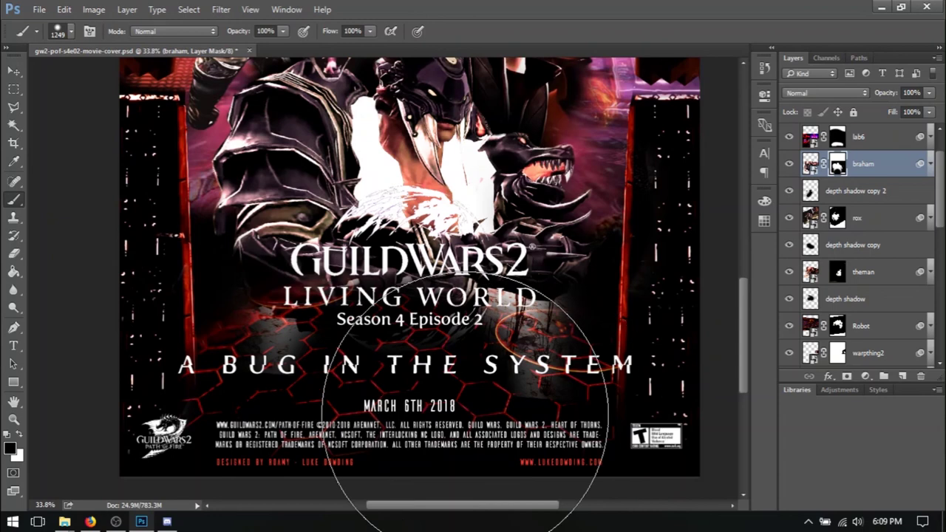
scroll(451, 487, "up", 2)
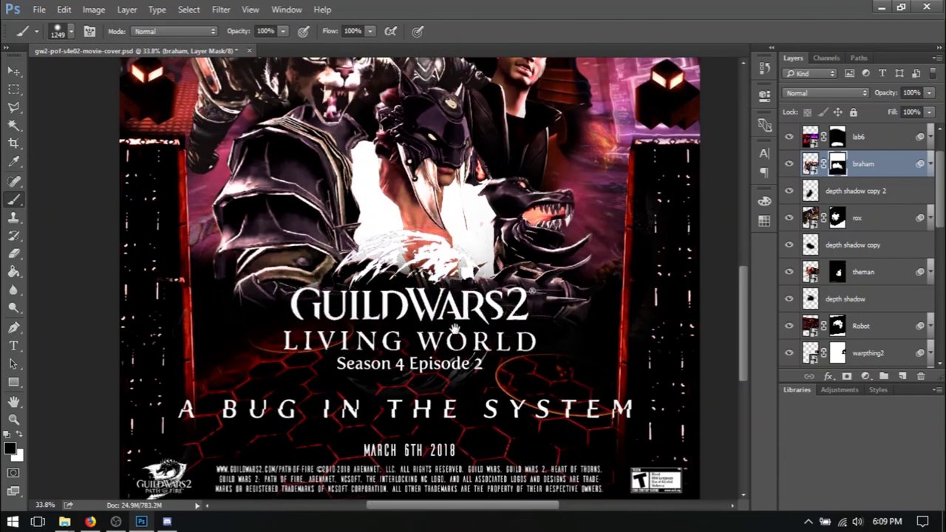
scroll(453, 327, "down", 1)
scroll(454, 327, "down", 1)
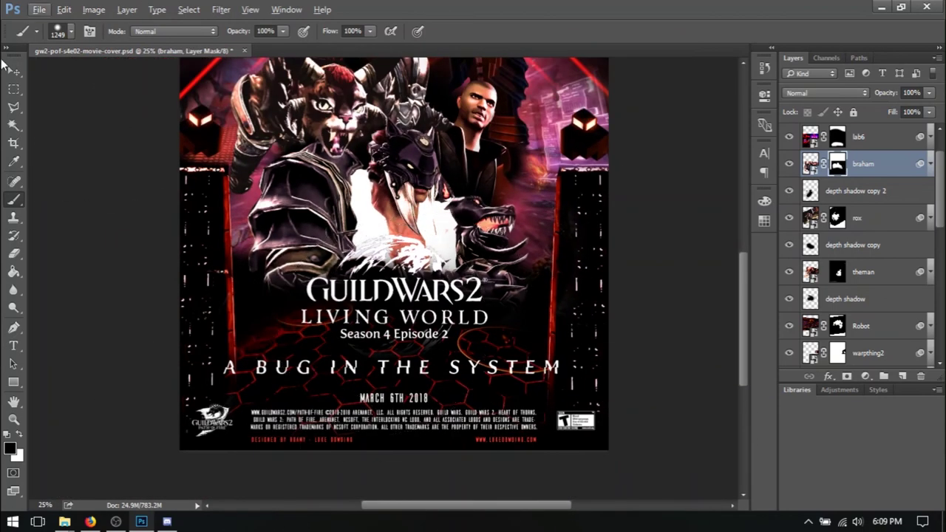
left_click(13, 70)
left_click_drag(443, 67, 434, 281)
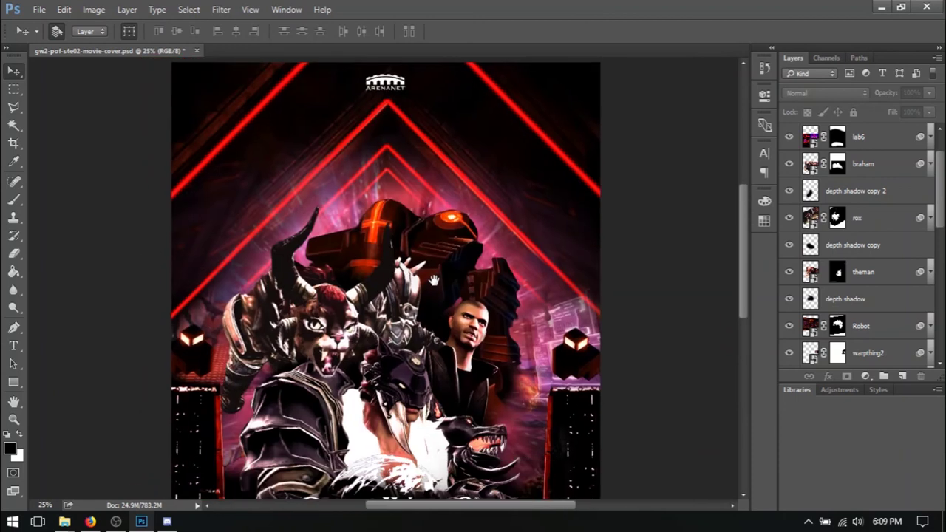
scroll(443, 288, "down", 1)
scroll(865, 259, "down", 5)
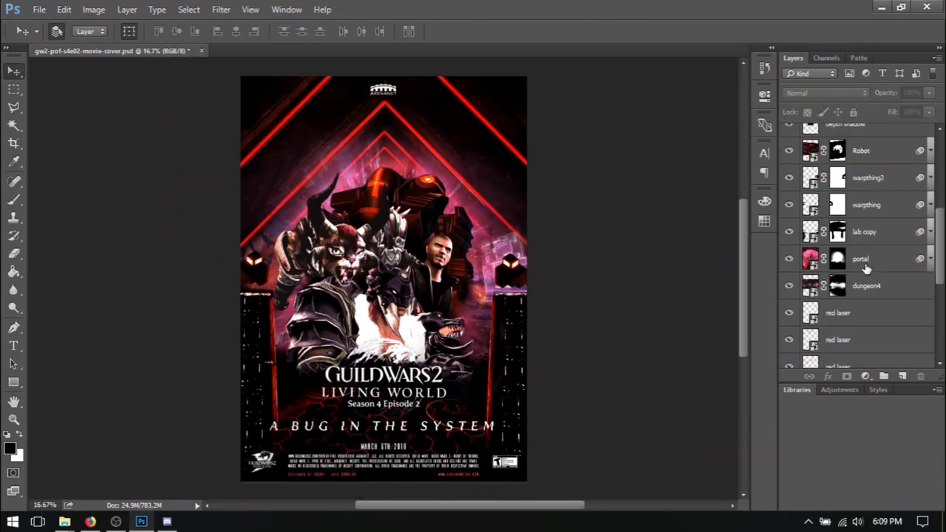
Try Hue/Saturation hue and lightness changes on the portal layer.
left_click(860, 225)
left_click(87, 8)
key("ctrl+u")
mouse_move(716, 227)
left_mouse_down()
mouse_move(729, 243)
mouse_move(709, 235)
mouse_move(719, 236)
left_mouse_up()
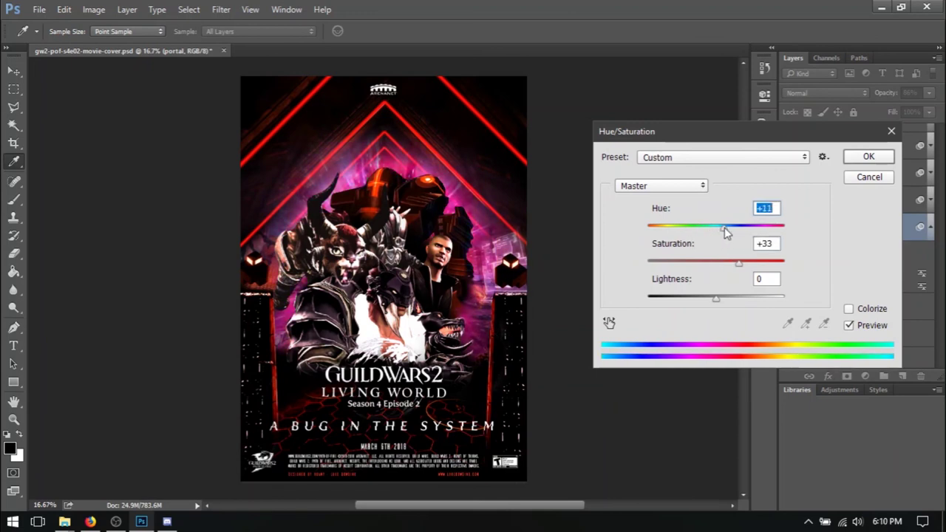
mouse_move(716, 298)
left_mouse_down()
mouse_move(732, 302)
mouse_move(703, 302)
left_mouse_up()
key("Return")
Set the portal's Levels smart filter inputs to 25, 1.00 and 156.
scroll(907, 215, "up", 2)
scroll(907, 215, "down", 2)
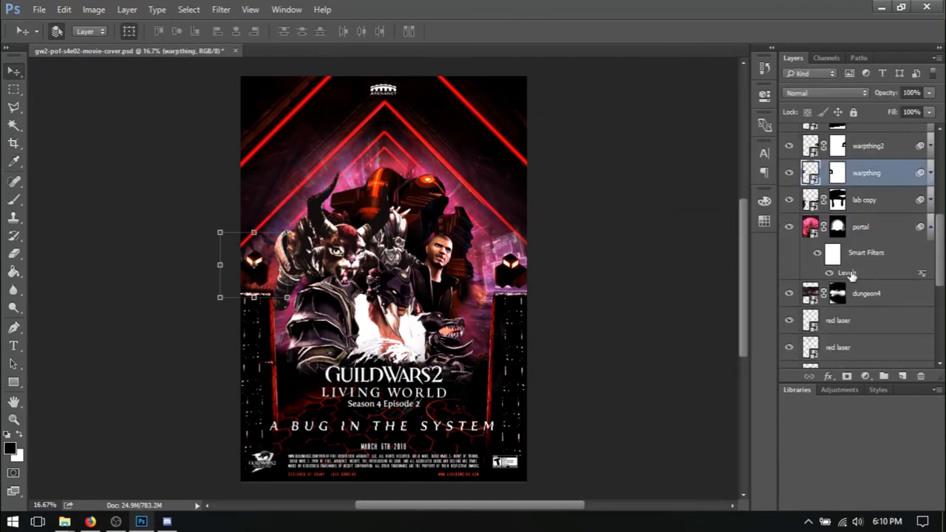
double_click(887, 272)
left_click_drag(729, 264, 714, 264)
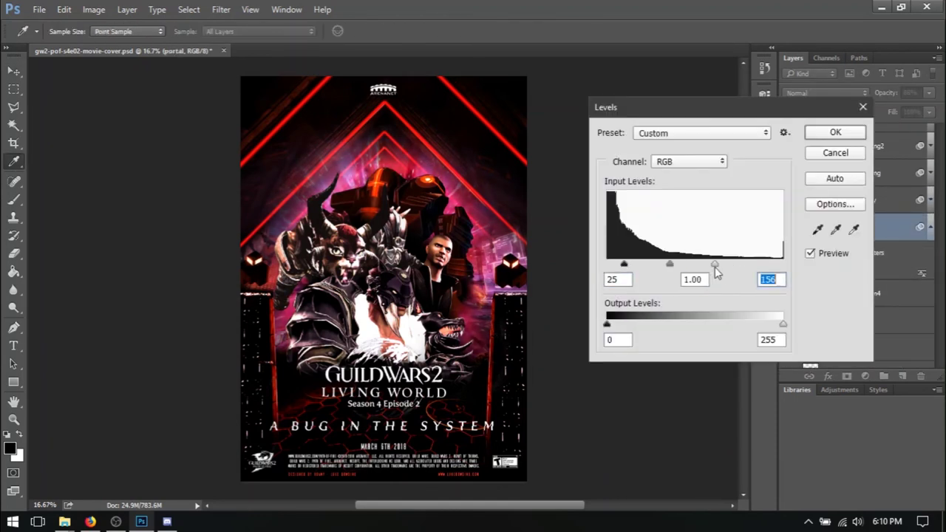
key("Return")
Paint the portal mask white to reveal more glow behind the characters.
key("b")
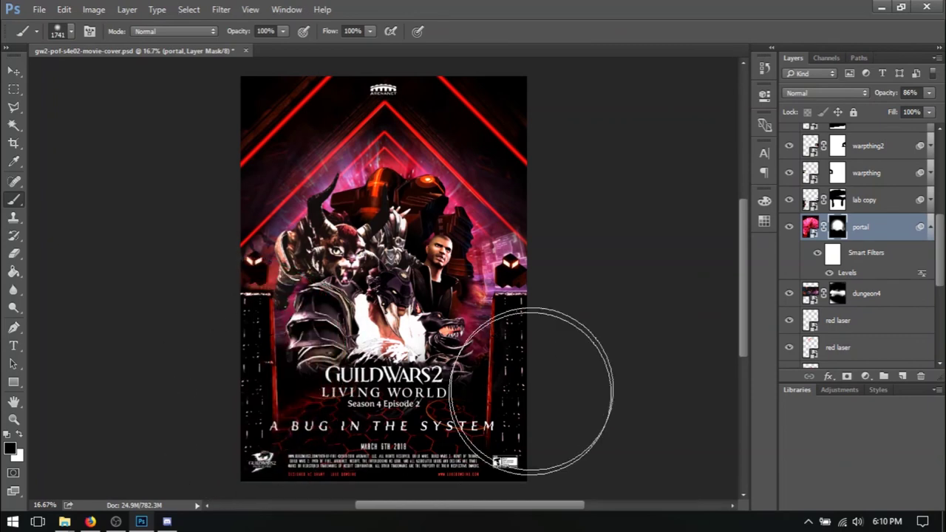
key("x")
mouse_move(148, 412)
left_mouse_down()
mouse_move(414, 336)
mouse_move(464, 222)
left_mouse_up()
key("x")
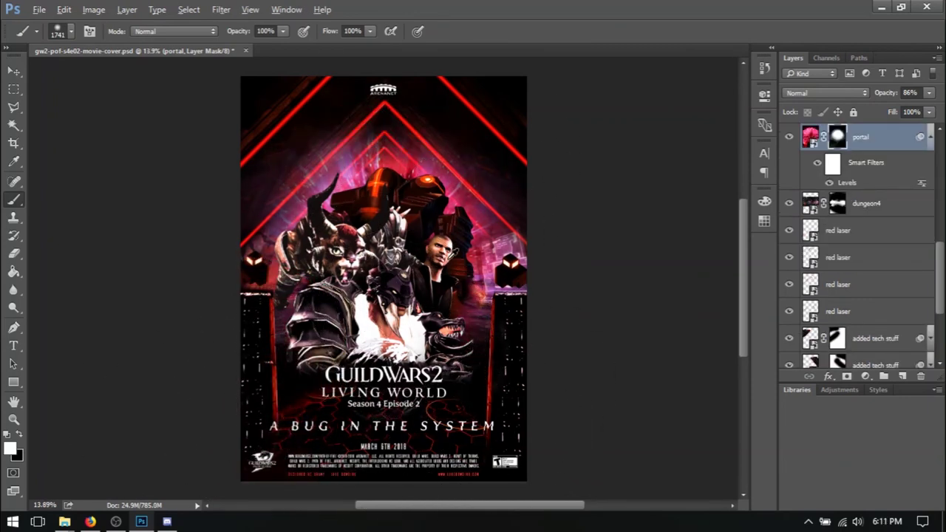
scroll(488, 177, "down", 1, "alt")
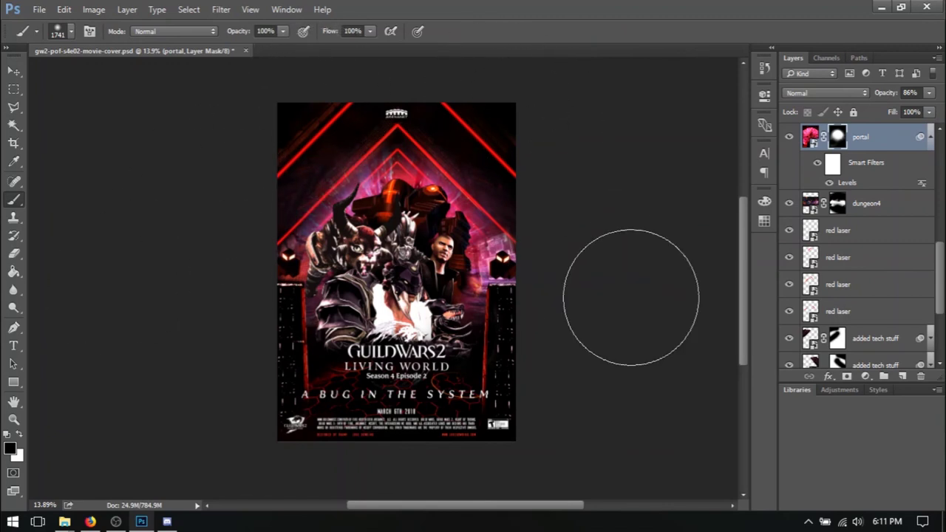
scroll(378, 206, "up", 2, "alt")
key("v")
scroll(368, 249, "up", 3, "alt")
scroll(368, 249, "up", 2, "alt")
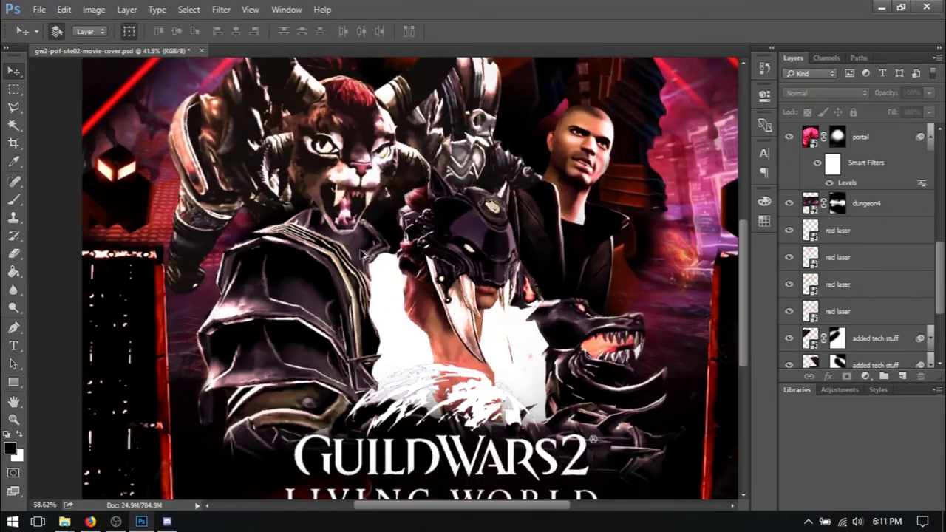
scroll(368, 249, "up", 1, "alt")
scroll(929, 229, "up", 3)
scroll(930, 229, "up", 5)
left_click(863, 201)
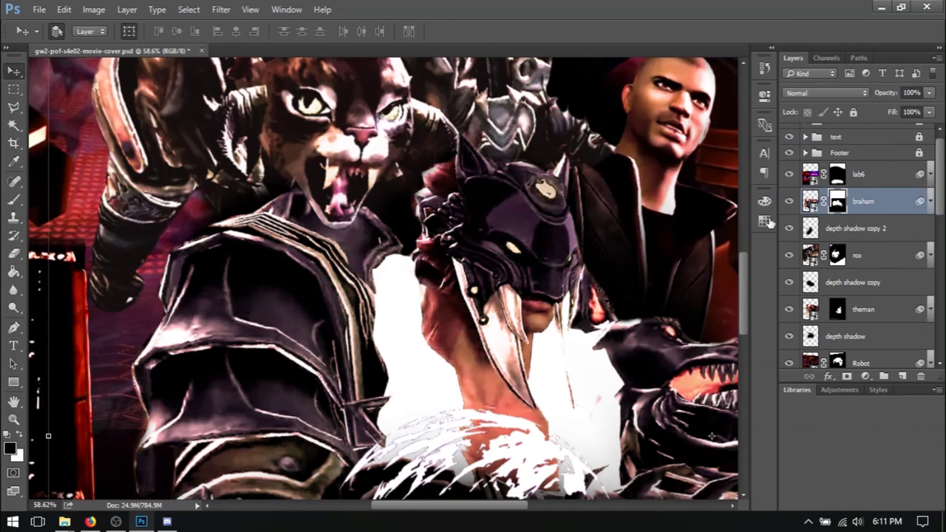
key("b")
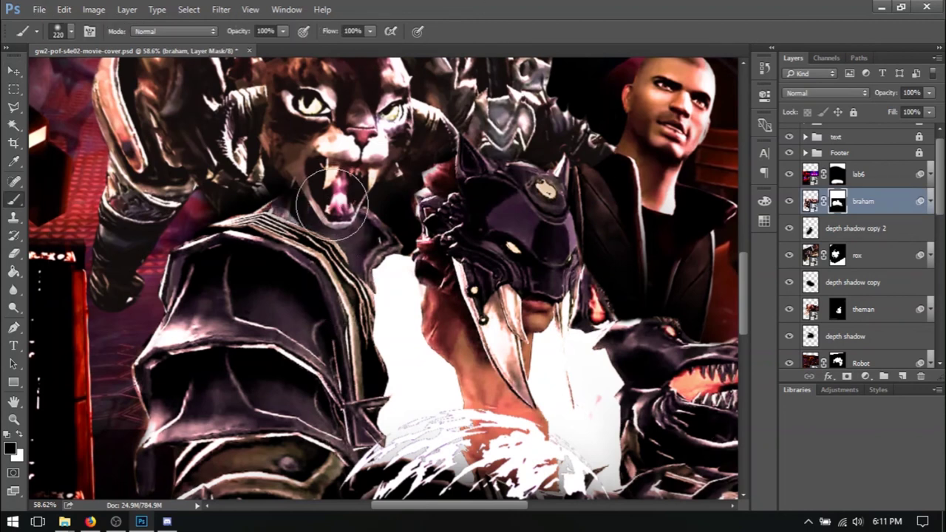
scroll(364, 295, "down", 5, "alt")
key("v")
scroll(550, 308, "down", 2, "alt")
scroll(550, 309, "up", 1, "alt")
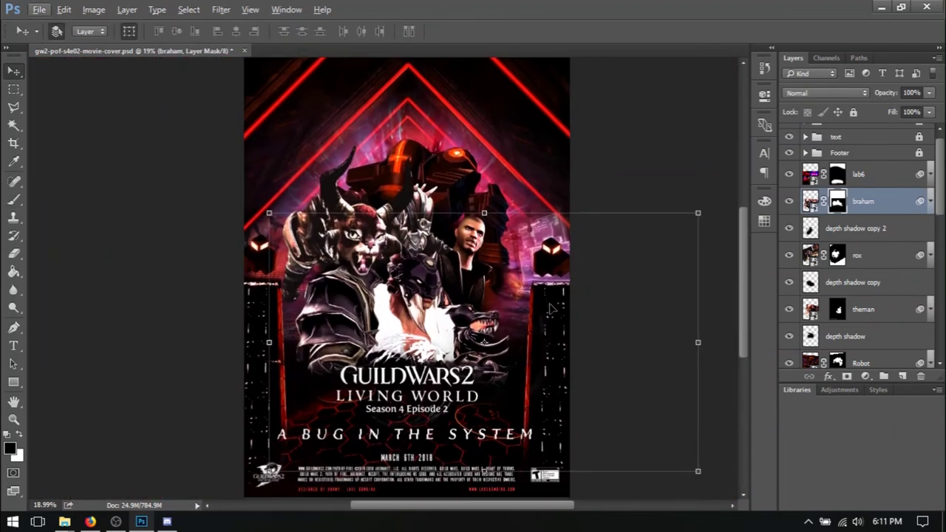
scroll(920, 207, "up", 1)
left_click(920, 148)
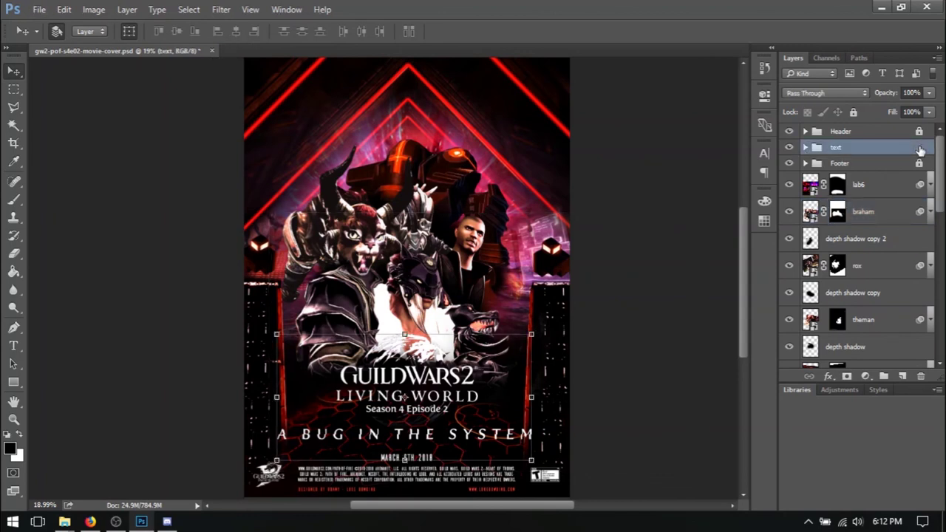
left_click(805, 147)
left_click(237, 33)
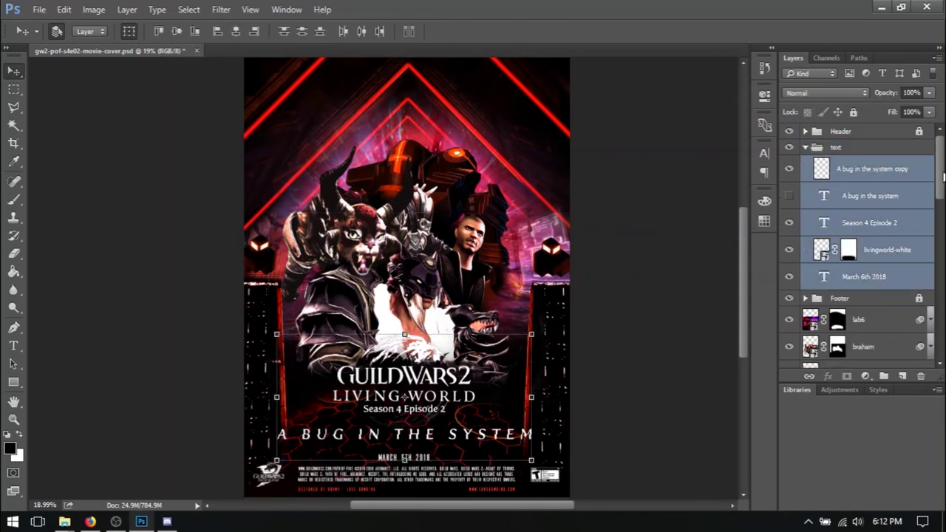
left_click_drag(942, 176, 942, 321)
left_click(841, 288)
key("ctrl+z")
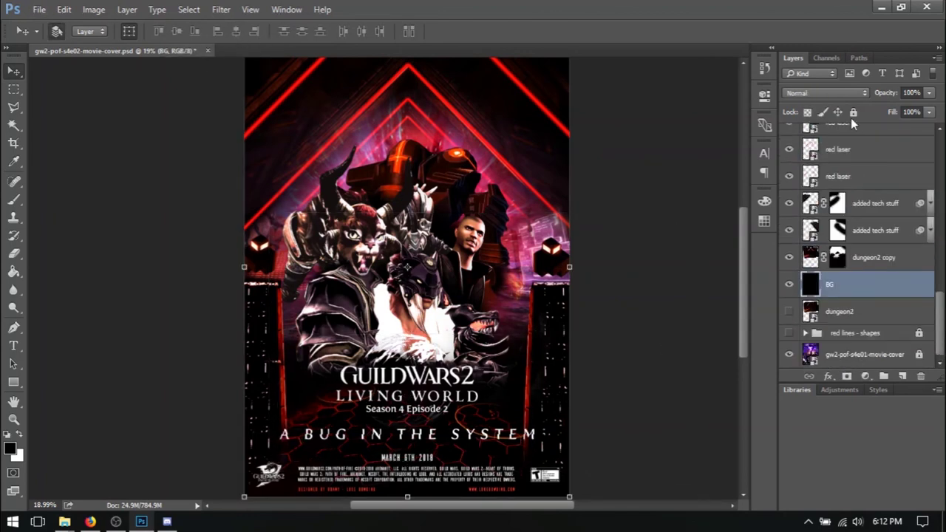